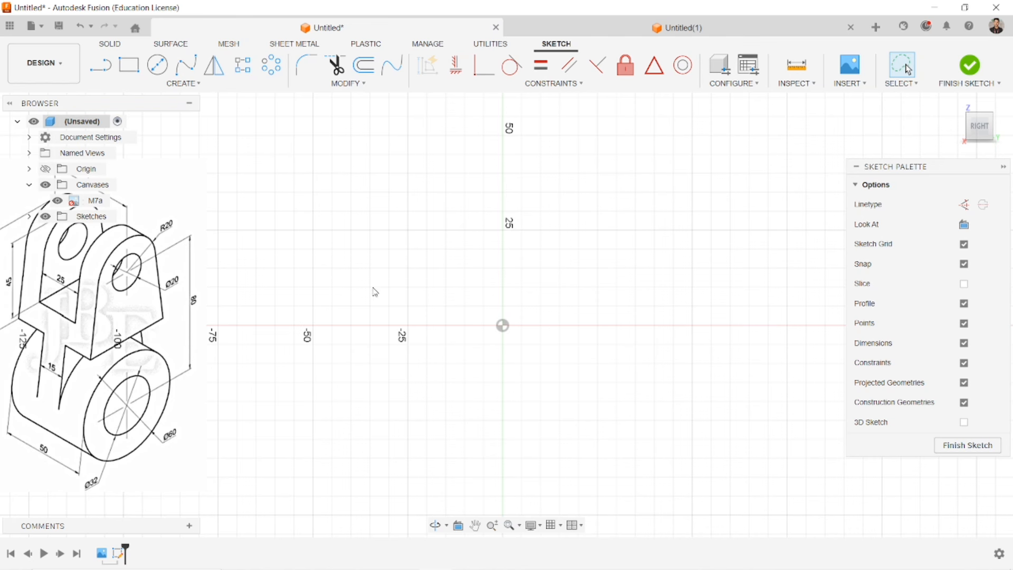
# Step: Draw a 32 mm diameter circle centred on the origin and move its dimension label outside the circle
pyautogui.click(157, 65)
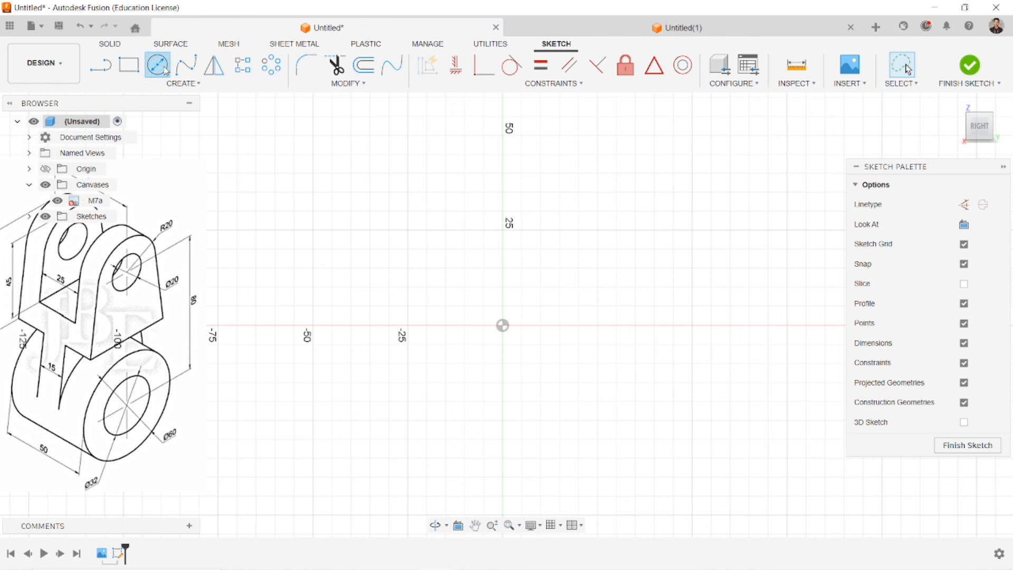
pyautogui.click(503, 325)
pyautogui.write('32')
pyautogui.press('Return')
pyautogui.press('Escape')
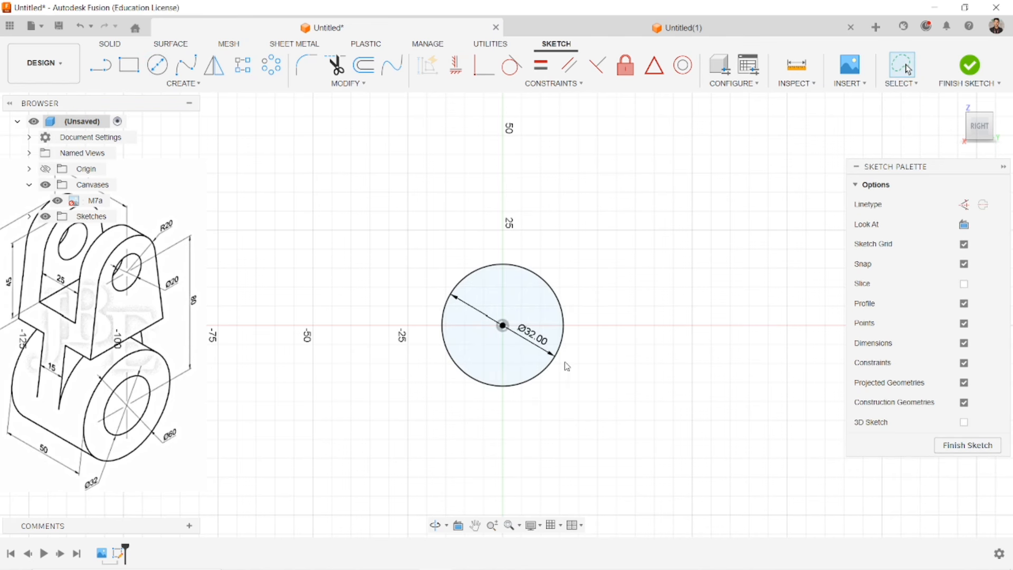
pyautogui.moveTo(549, 330); pyautogui.dragTo(654, 265)
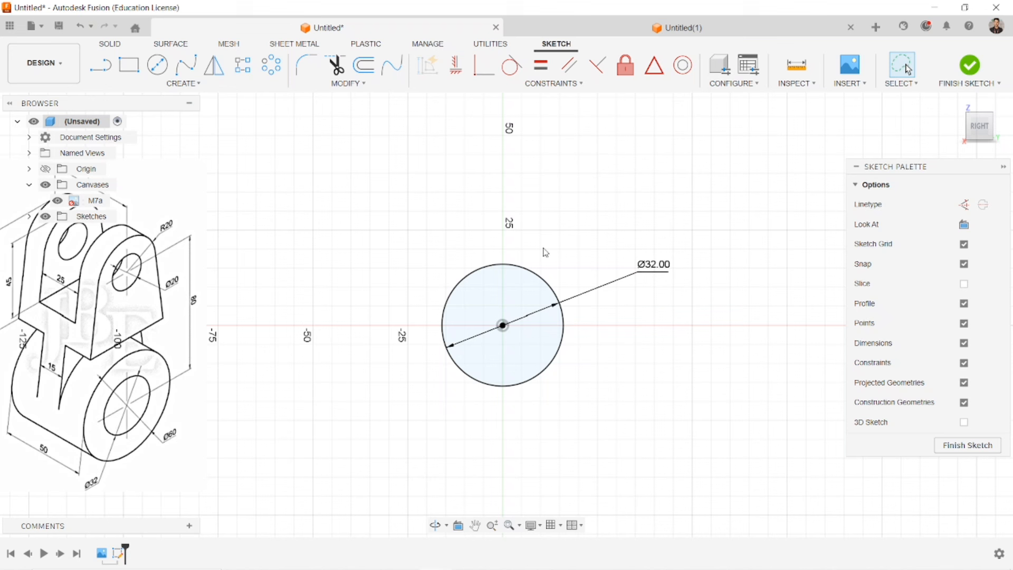
# Step: Draw a concentric 60 mm diameter circle at the origin, place its dimension label outside, and finish the sketch
pyautogui.click(172, 77)
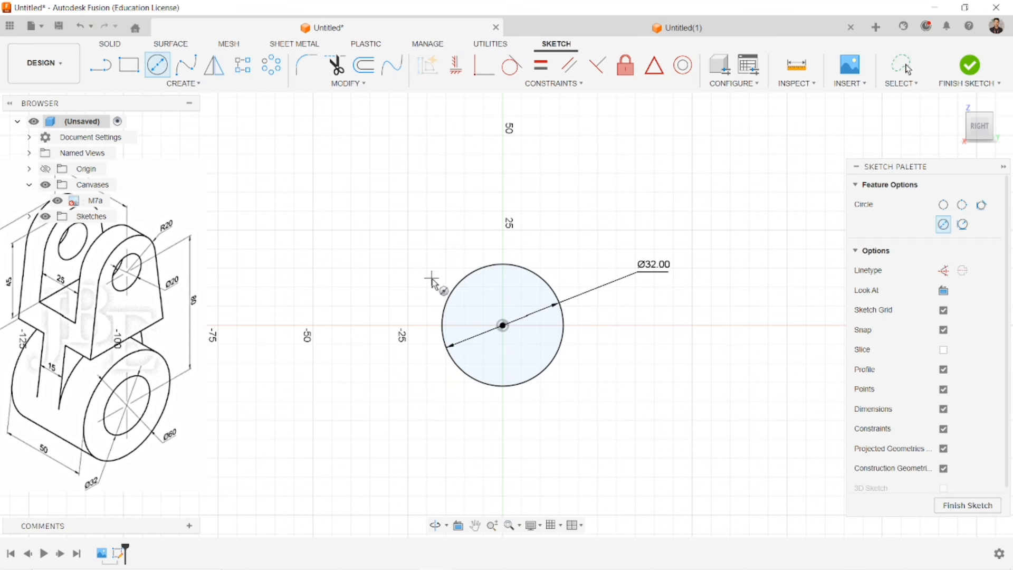
pyautogui.click(503, 325)
pyautogui.write('60')
pyautogui.press('Return')
pyautogui.press('Escape')
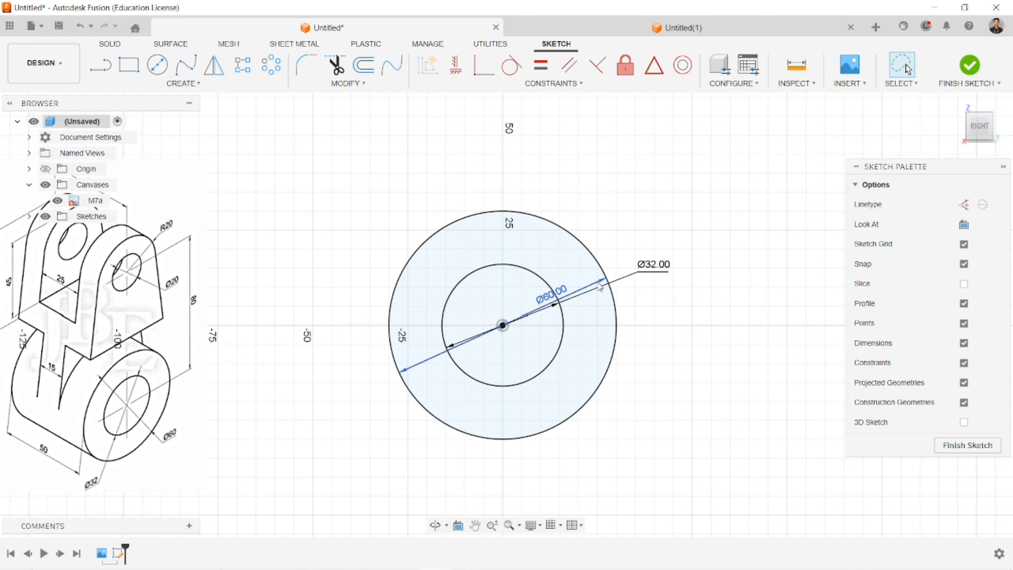
pyautogui.moveTo(600, 286); pyautogui.dragTo(624, 191)
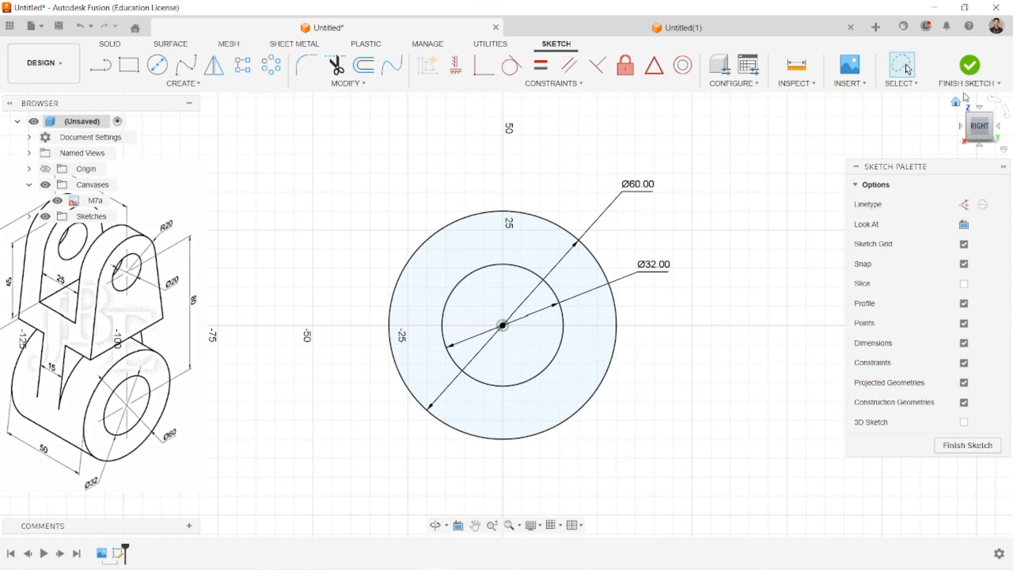
pyautogui.click(970, 65)
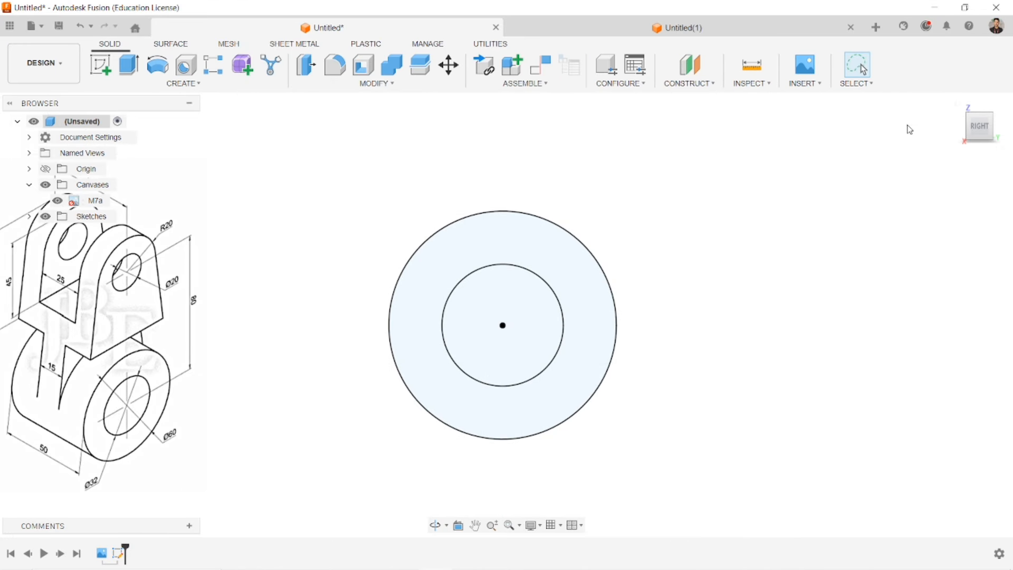
# Step: Extrude the ring between the two circles symmetrically to a whole length of 50 mm as a new body
pyautogui.click(957, 102)
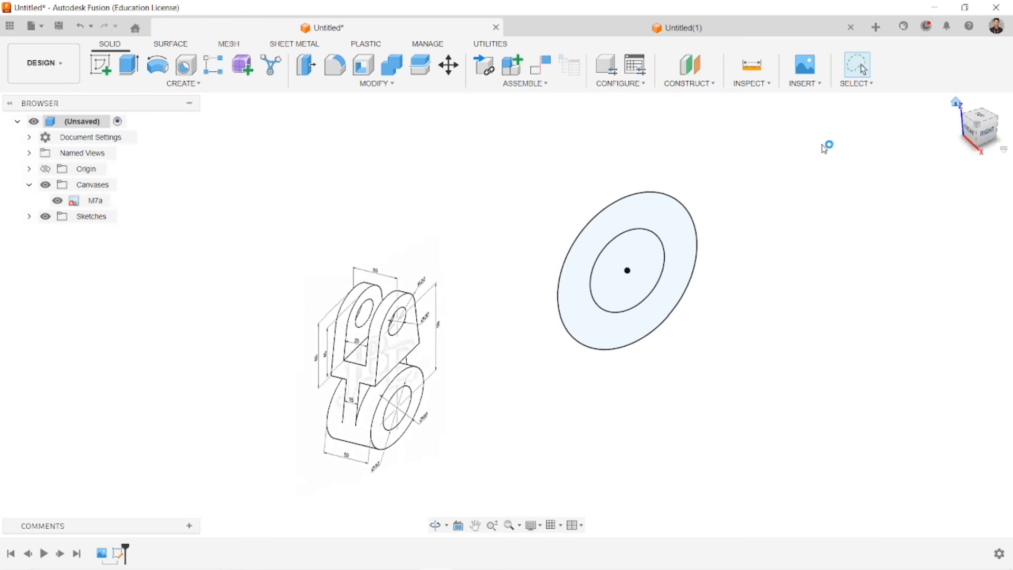
pyautogui.click(129, 64)
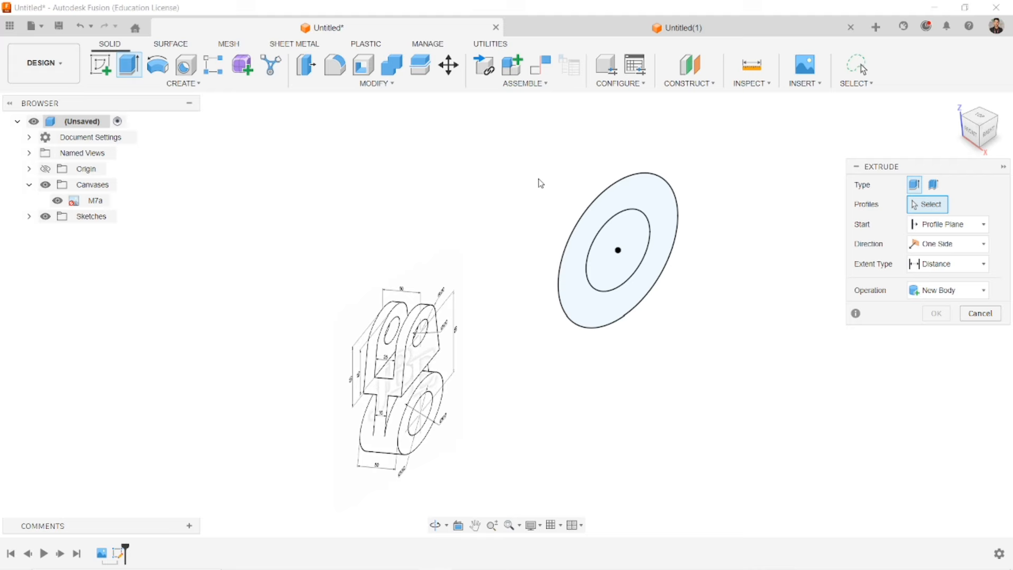
pyautogui.click(612, 213)
pyautogui.click(947, 244)
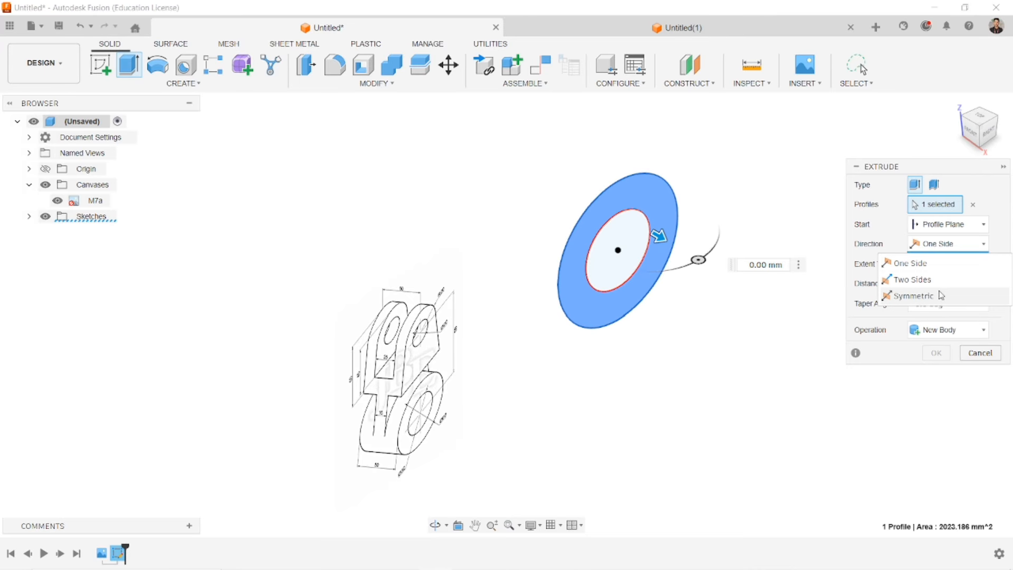
pyautogui.click(943, 295)
pyautogui.click(941, 283)
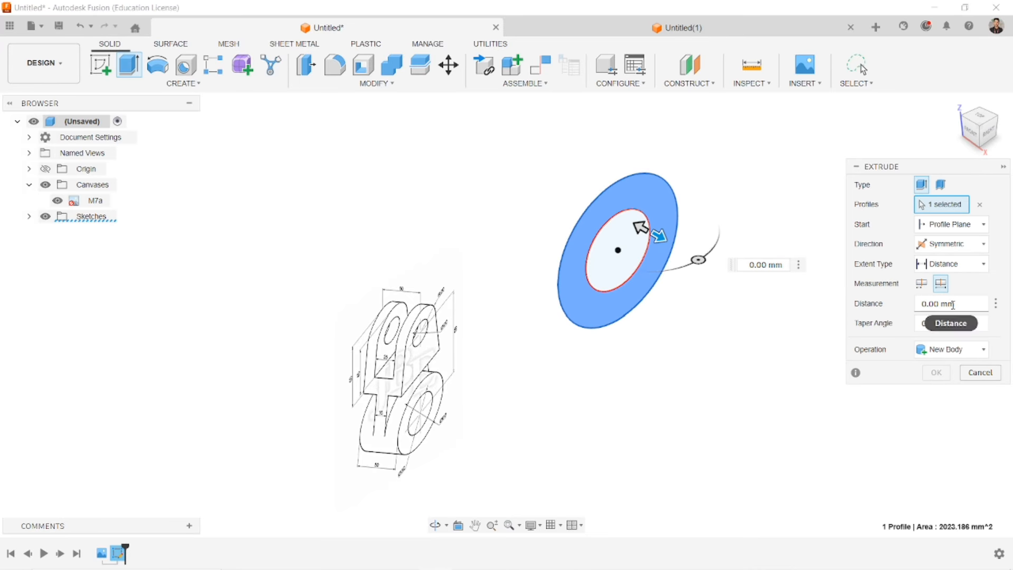
pyautogui.click(922, 304)
pyautogui.write('50')
pyautogui.press('Return')
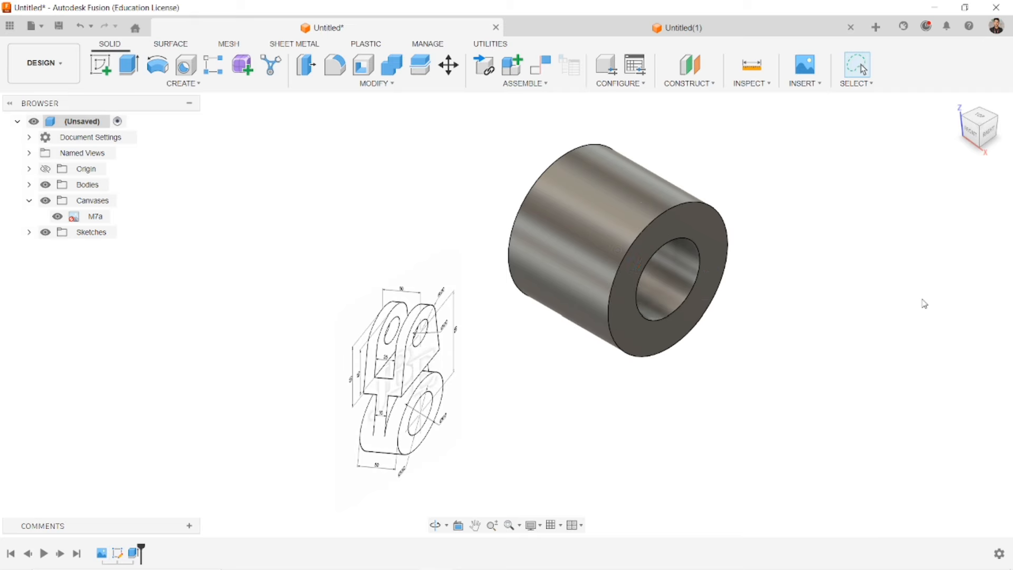
# Step: Examine the reference drawing for the upper fork's dimensions and position relative to the cylinder, checking the origin planes on the body
pyautogui.moveTo(926, 300); pyautogui.dragTo(893, 345, button='middle')
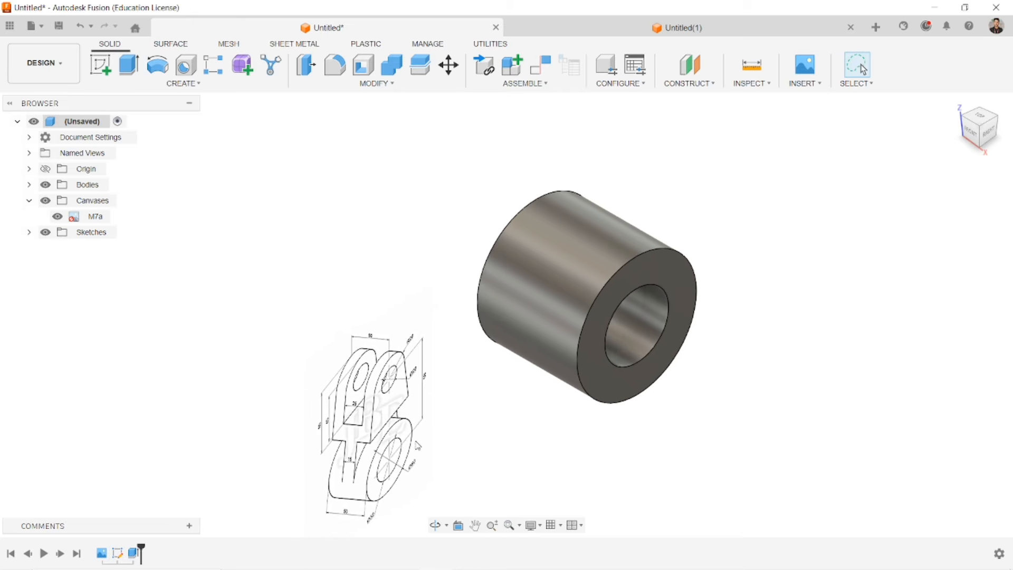
pyautogui.scroll(2, 409, 426)
pyautogui.moveTo(409, 424); pyautogui.dragTo(424, 368, button='middle')
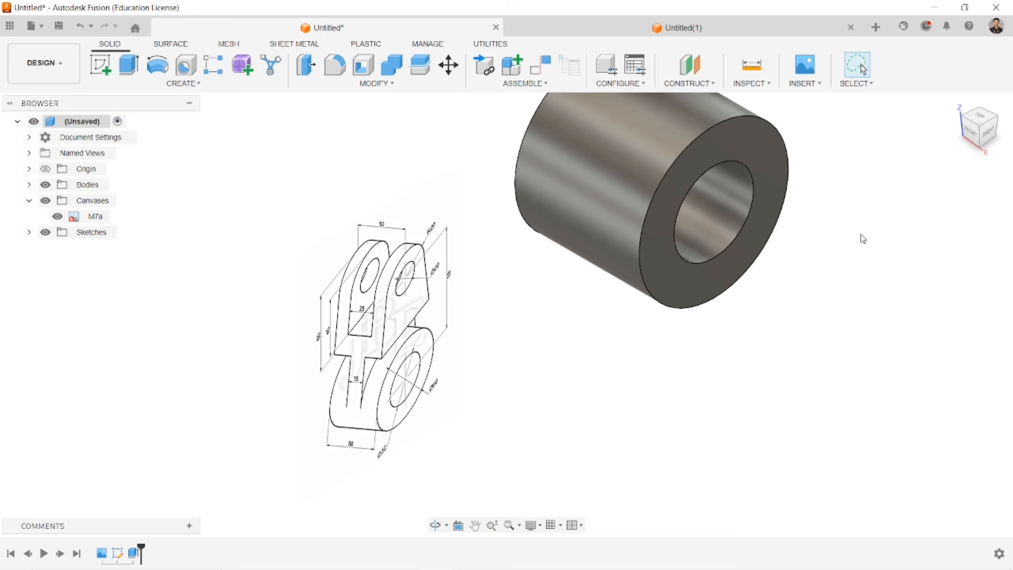
pyautogui.click(988, 128)
pyautogui.scroll(3, 379, 337)
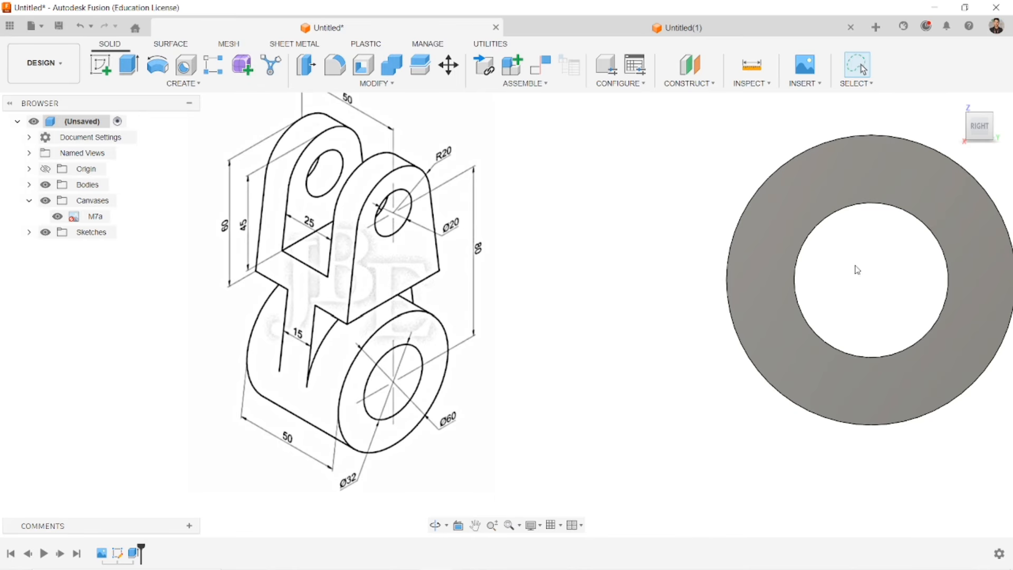
pyautogui.click(46, 168)
pyautogui.click(956, 104)
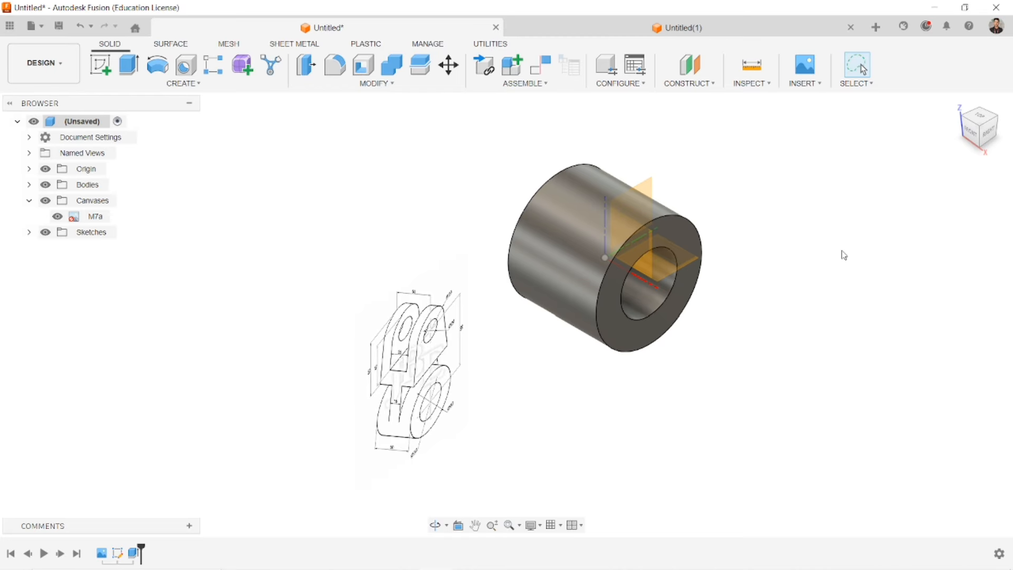
pyautogui.click(46, 169)
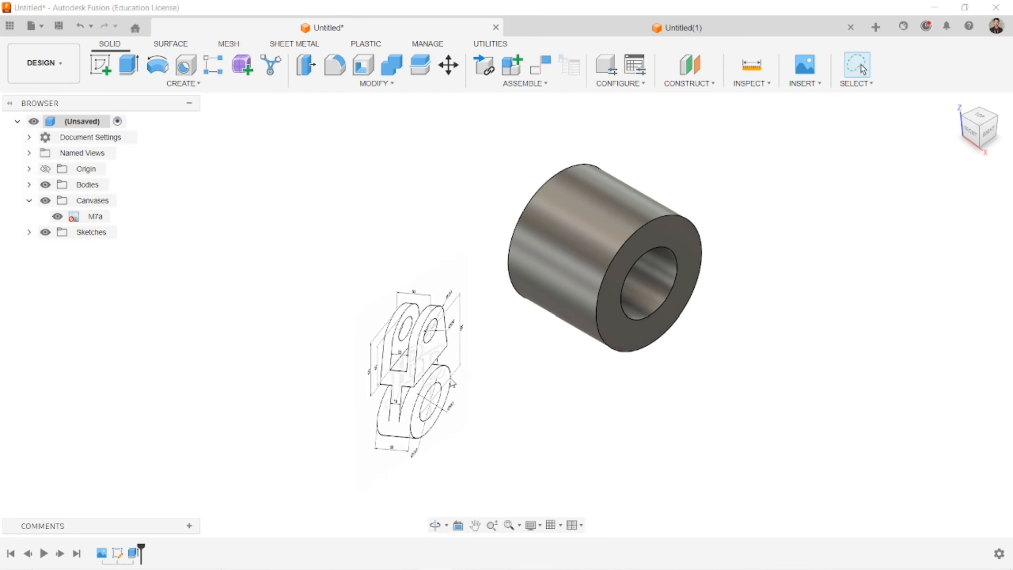
pyautogui.scroll(5, 451, 381)
pyautogui.click(974, 132)
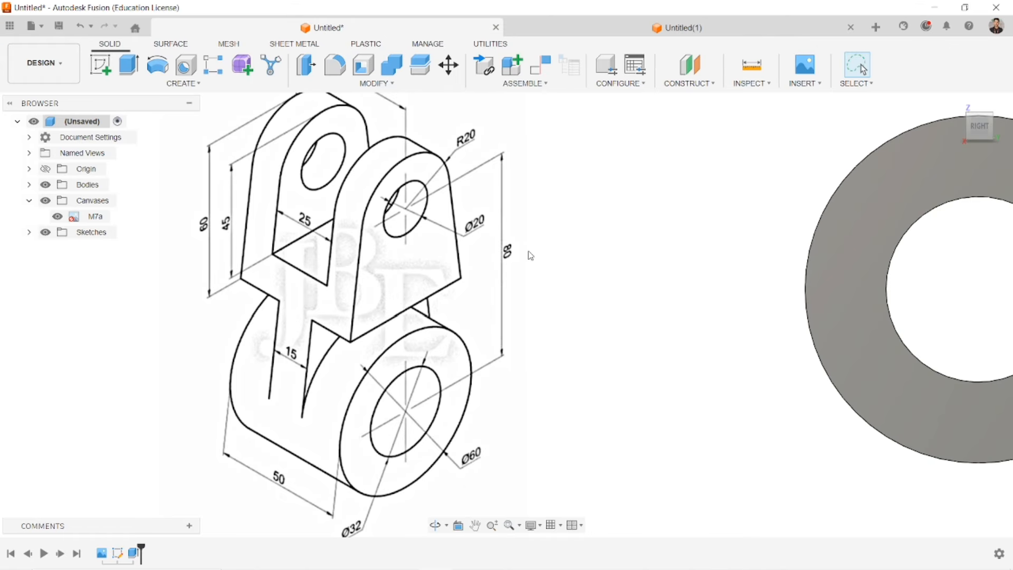
pyautogui.scroll(-3, 515, 232)
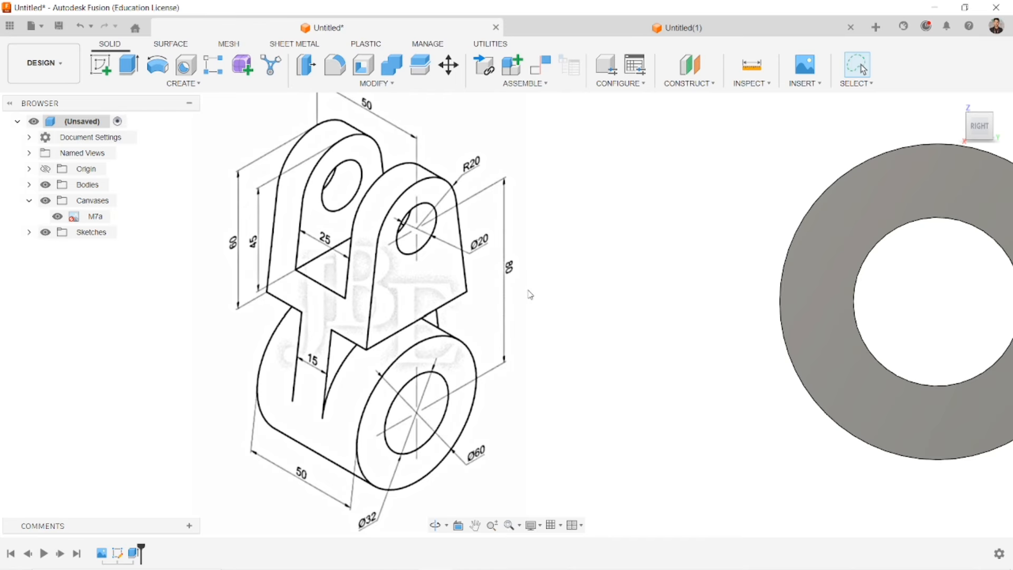
pyautogui.scroll(-3, 531, 294)
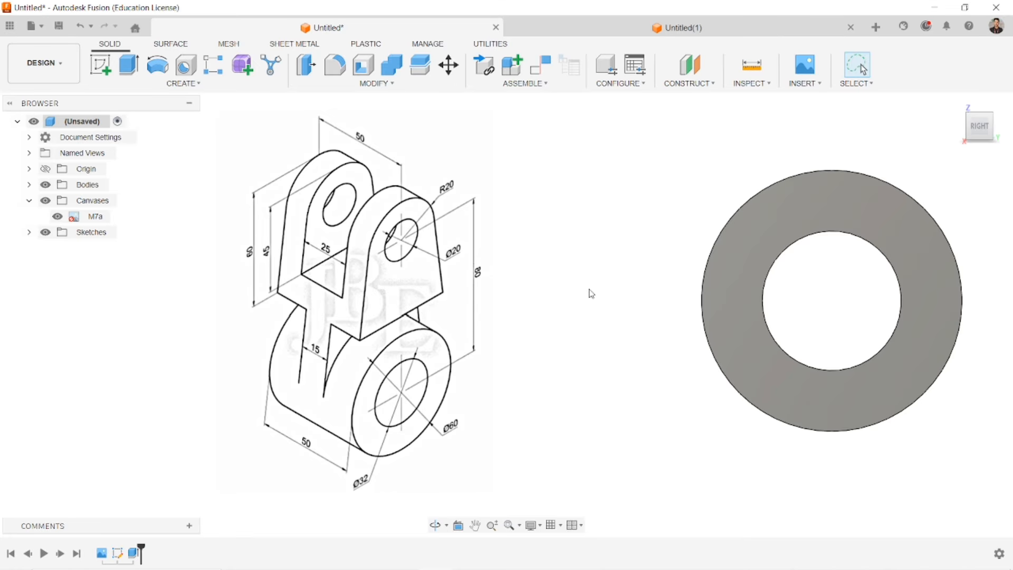
pyautogui.moveTo(590, 289); pyautogui.dragTo(438, 282, button='middle')
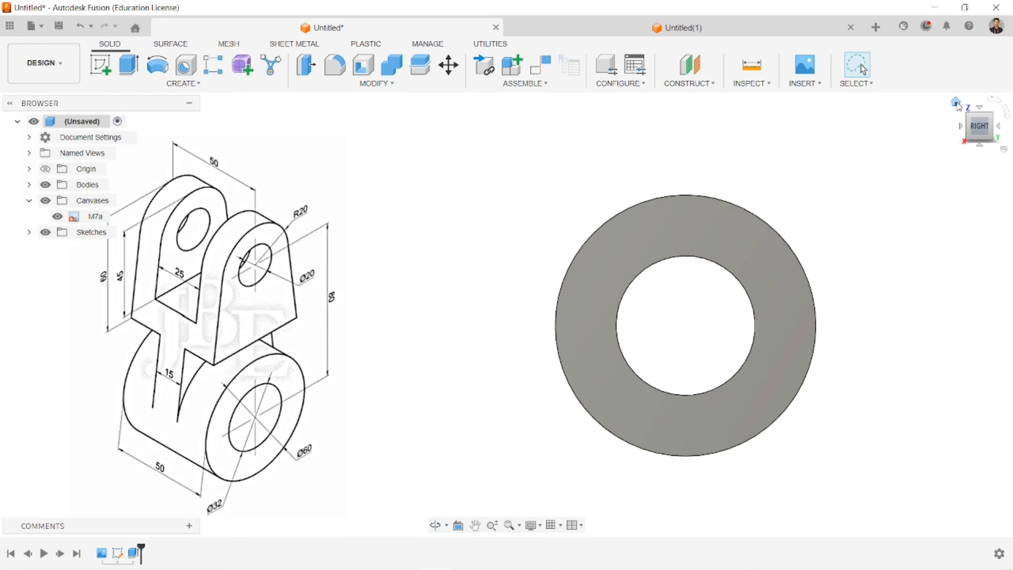
# Step: Start a sketch on the cylinder's right end face and draw a 40 mm circle centred about 98 mm above and 25 mm beside the origin
pyautogui.click(958, 104)
pyautogui.click(668, 244)
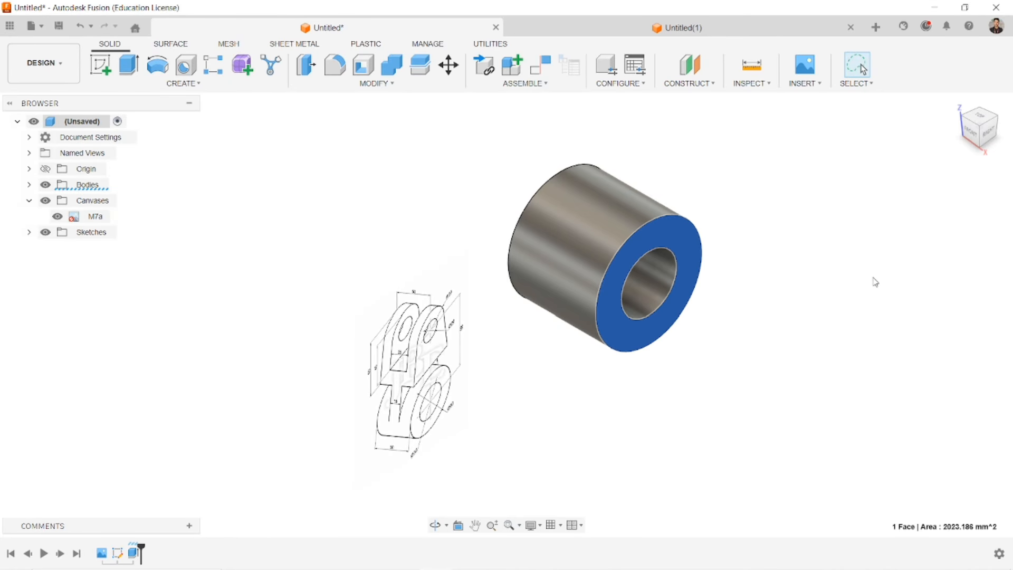
pyautogui.click(100, 64)
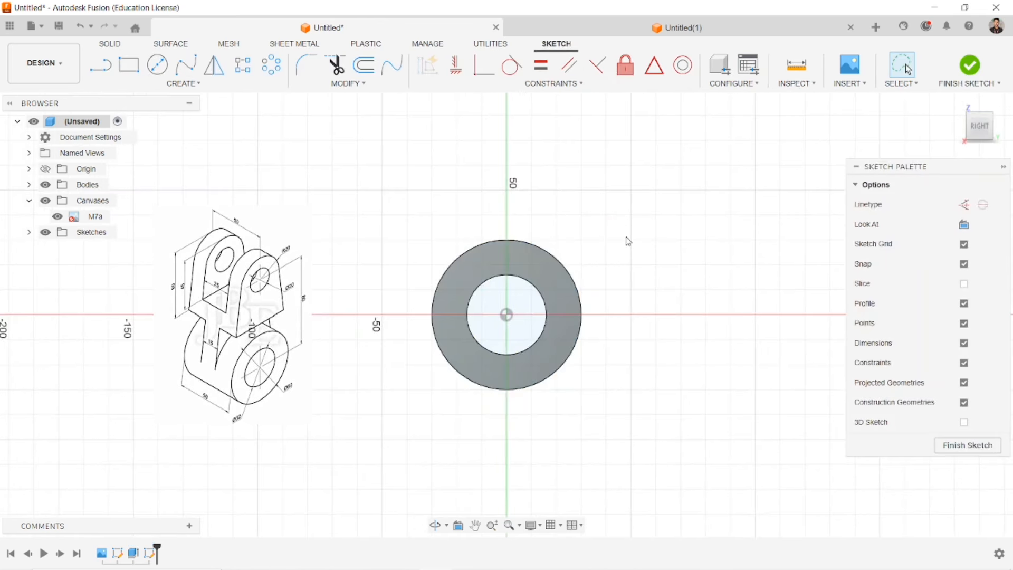
pyautogui.moveTo(628, 242); pyautogui.dragTo(643, 312, button='middle')
pyautogui.click(158, 64)
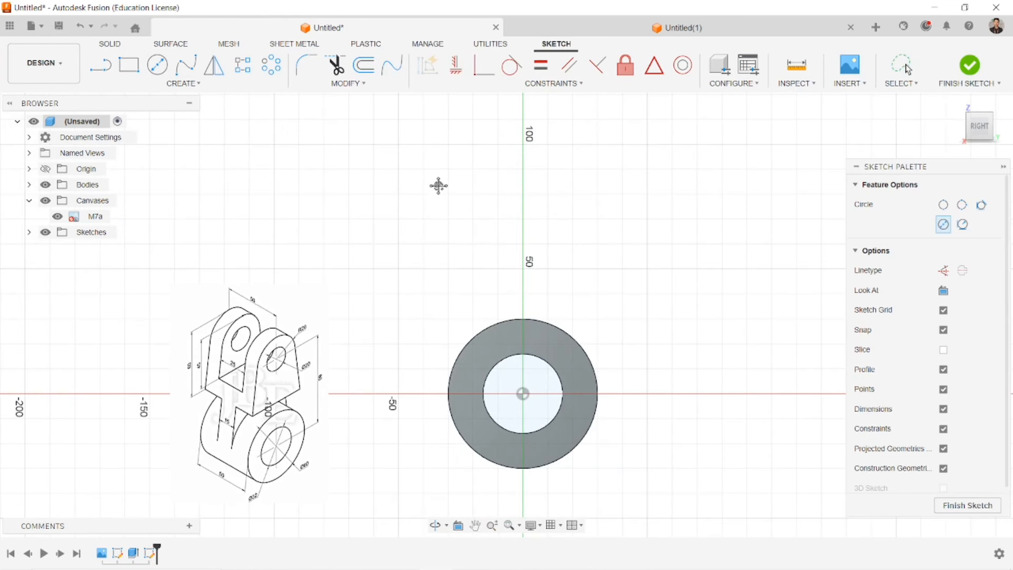
pyautogui.moveTo(439, 186); pyautogui.dragTo(418, 210, button='middle')
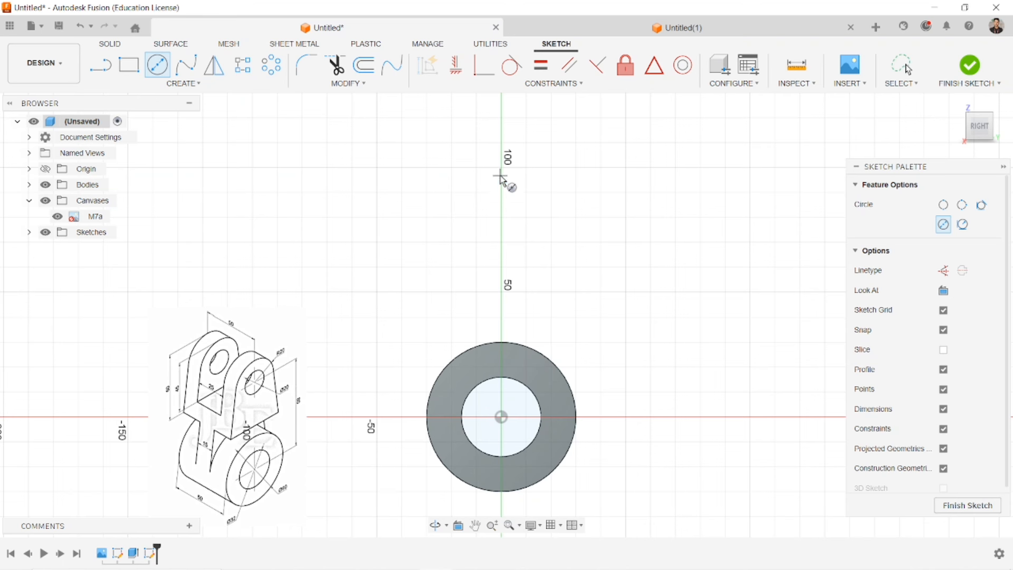
pyautogui.click(564, 172)
pyautogui.write('40')
pyautogui.press('Return')
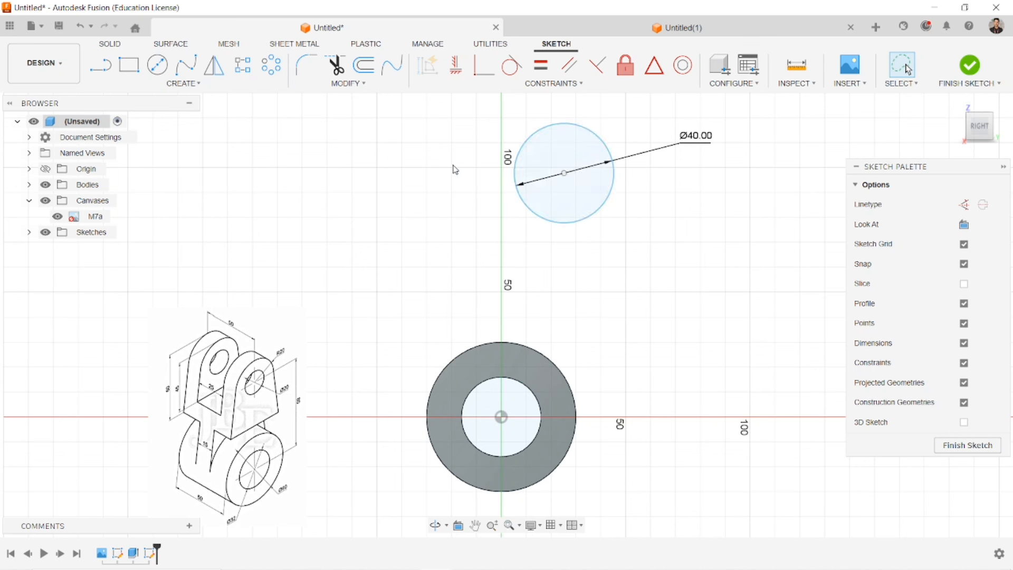
# Step: Draw a 20 mm diameter circle concentric with the 40 mm circle and move its dimension label outside
pyautogui.click(157, 65)
pyautogui.click(564, 172)
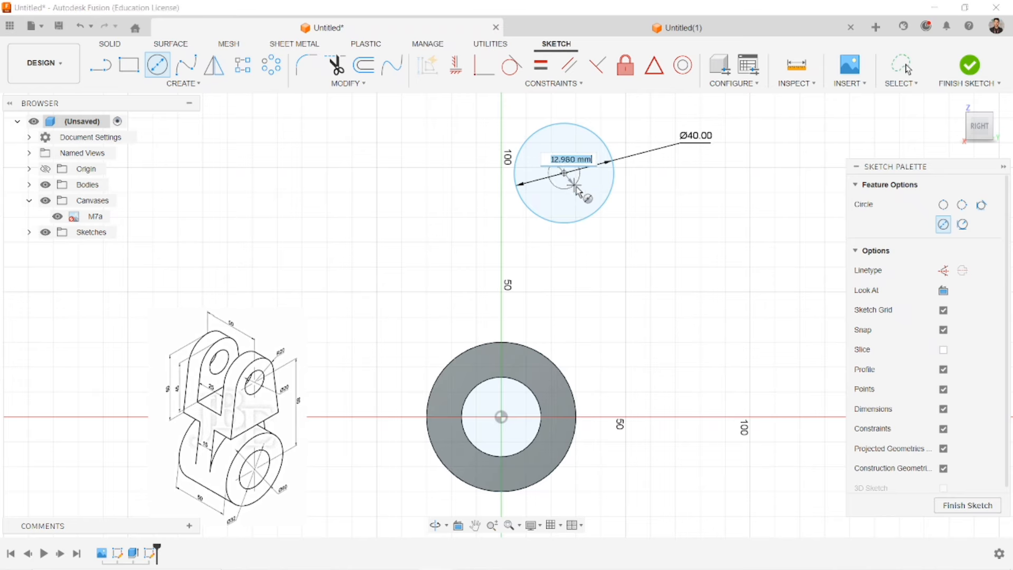
pyautogui.write('20')
pyautogui.press('Return')
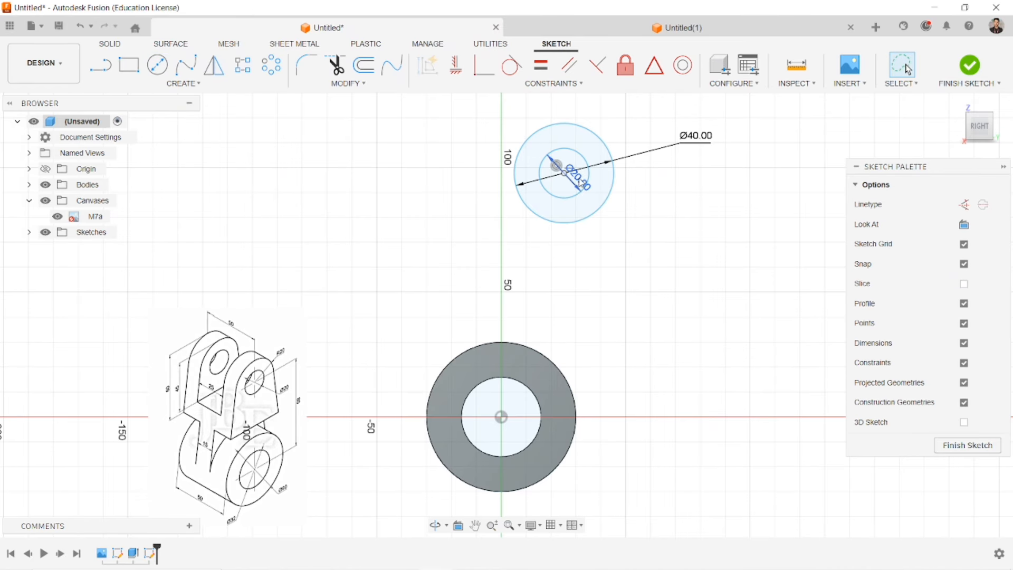
pyautogui.moveTo(581, 183); pyautogui.dragTo(623, 106)
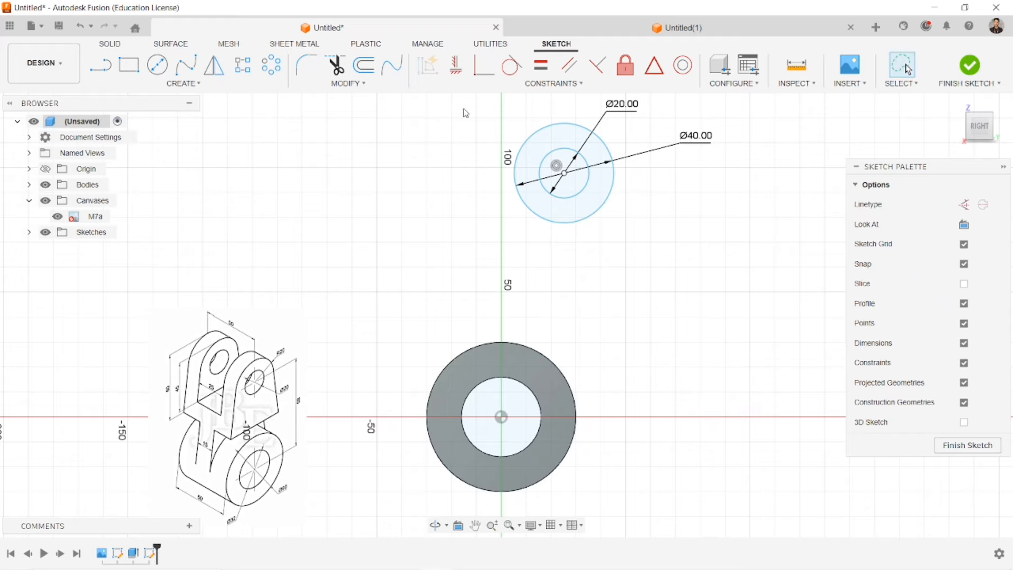
# Step: Align the centre of the upper circles vertically with the origin using a Horizontal/Vertical constraint
pyautogui.click(456, 67)
pyautogui.click(564, 172)
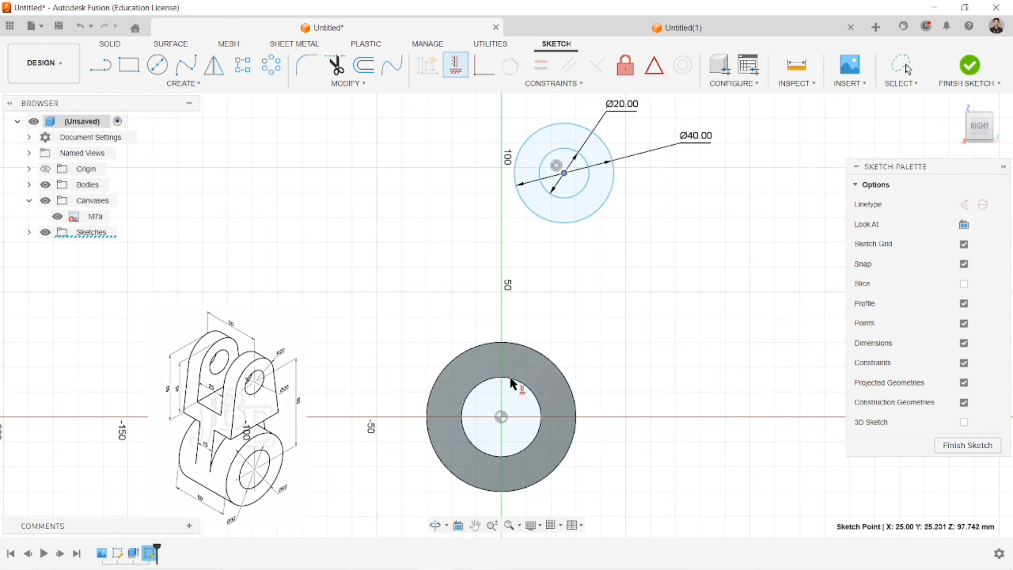
pyautogui.click(499, 415)
# Step: Dimension the vertical distance between the 20 mm circle and the cylinder's bore centre as 80 mm
pyautogui.scroll(-1, 628, 329)
pyautogui.moveTo(629, 329); pyautogui.dragTo(656, 315, button='middle')
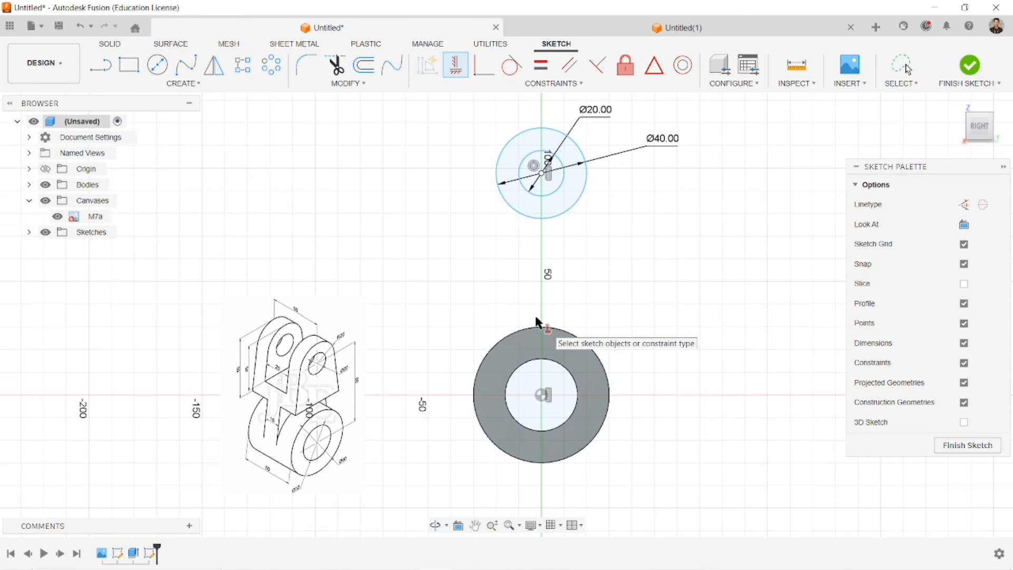
pyautogui.press('d')
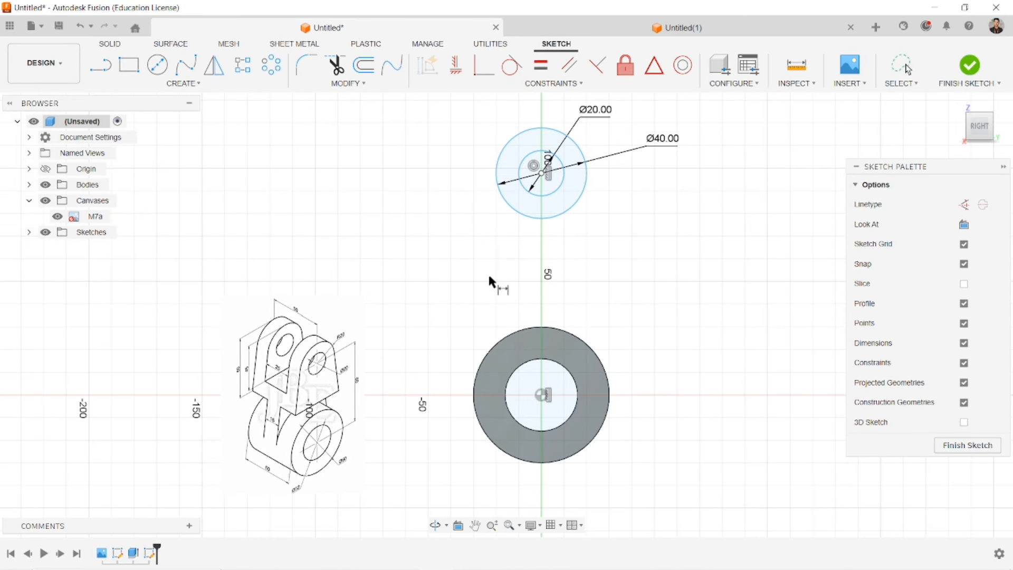
pyautogui.click(553, 192)
pyautogui.click(549, 360)
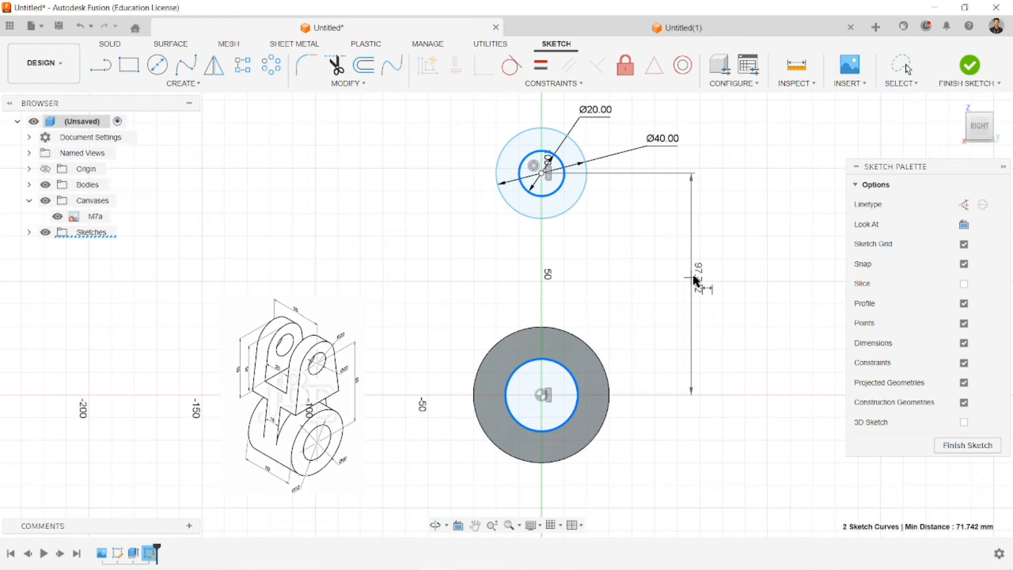
pyautogui.click(713, 270)
pyautogui.write('50')
pyautogui.press('Return')
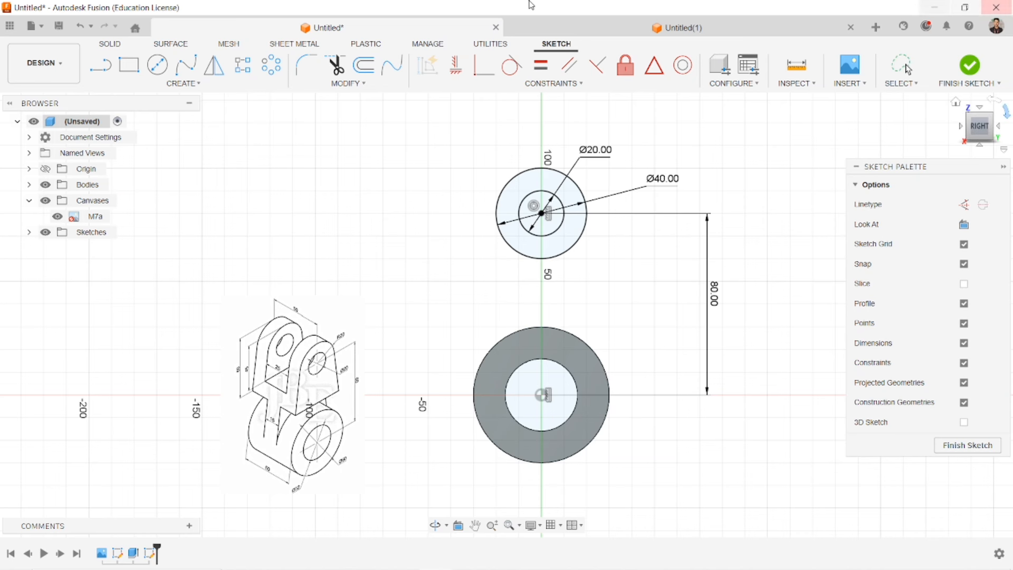
# Step: Draw two outward-slanting lines from the left and right sides of the 40 mm circle down to about 37 mm below its centre
pyautogui.click(100, 65)
pyautogui.scroll(4, 478, 175)
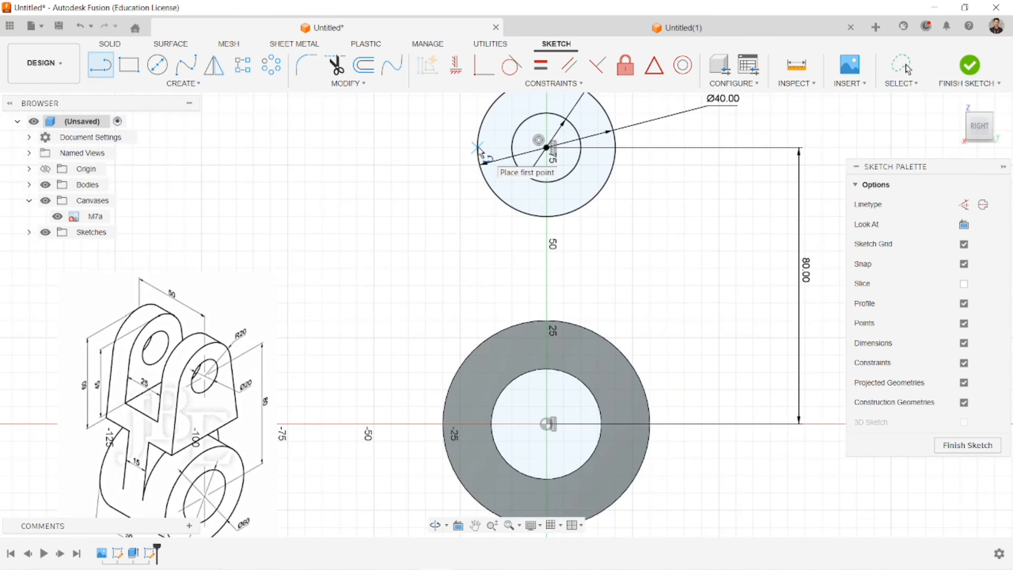
pyautogui.click(477, 149)
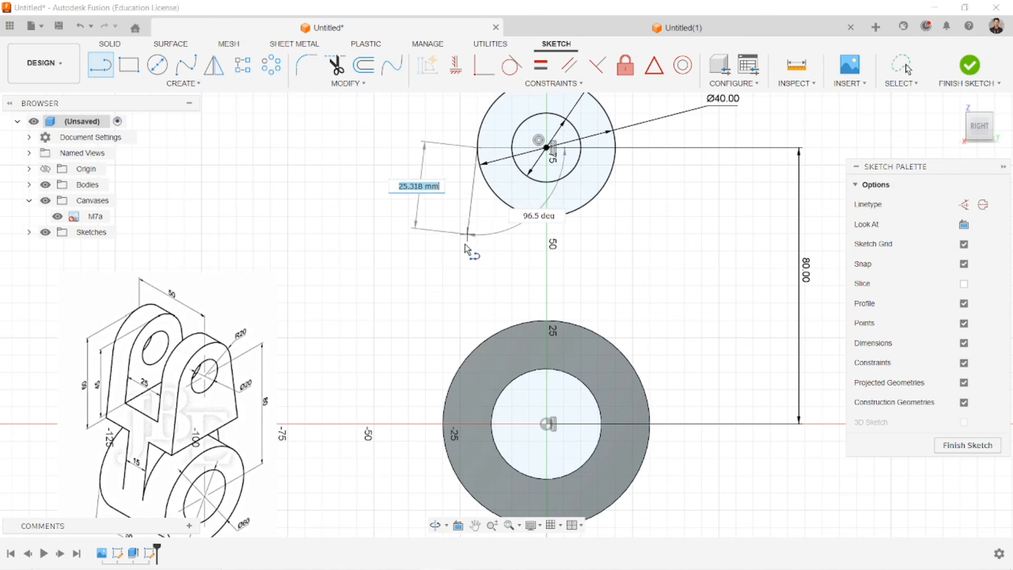
pyautogui.click(455, 277)
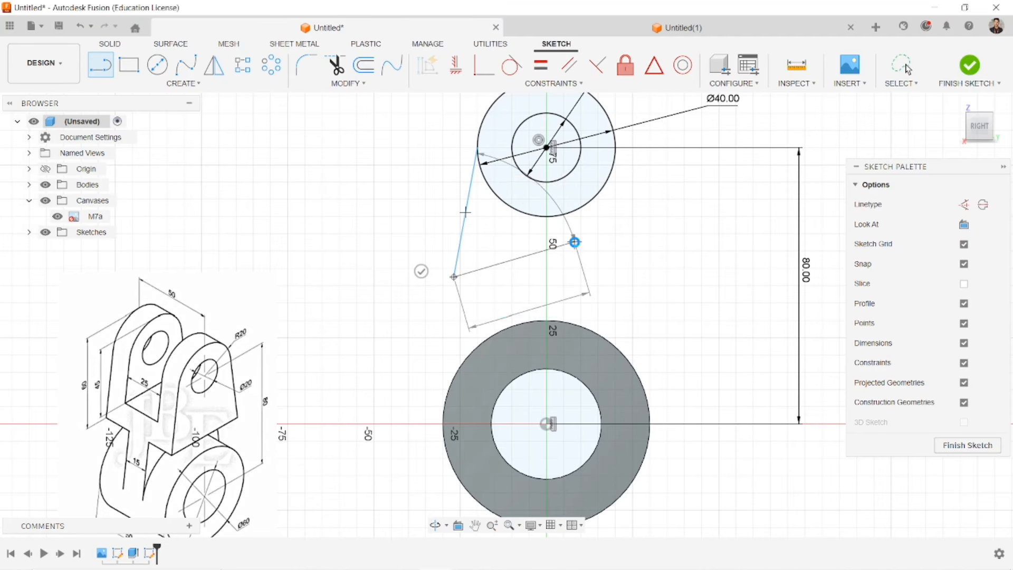
pyautogui.press('Escape')
pyautogui.click(106, 64)
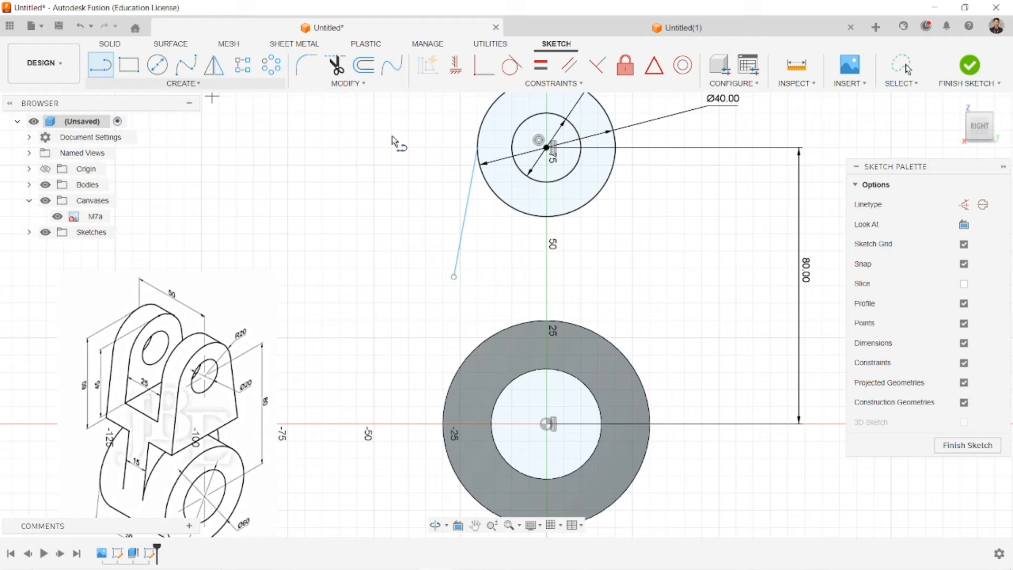
pyautogui.click(607, 163)
pyautogui.click(650, 268)
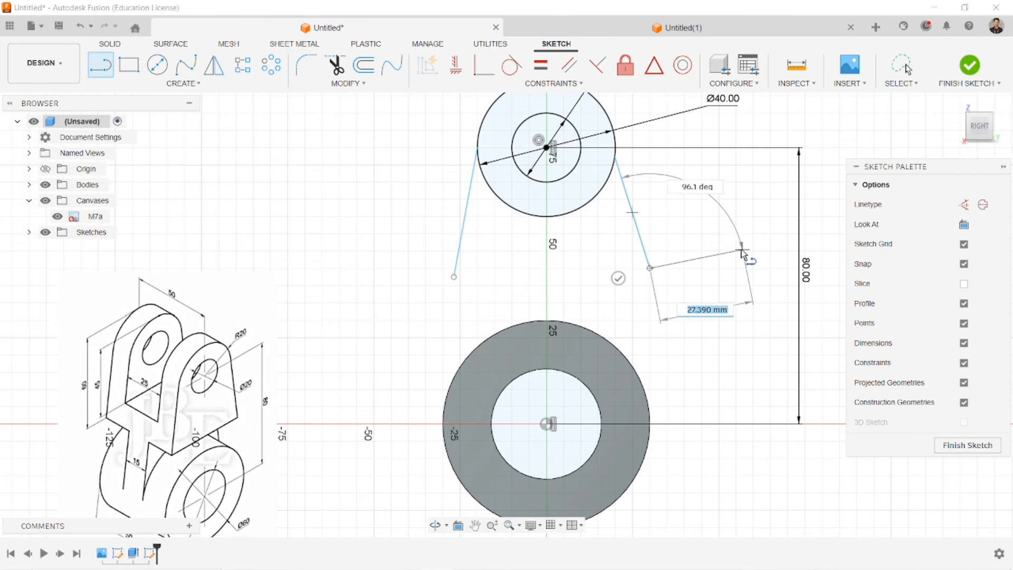
pyautogui.press('Escape')
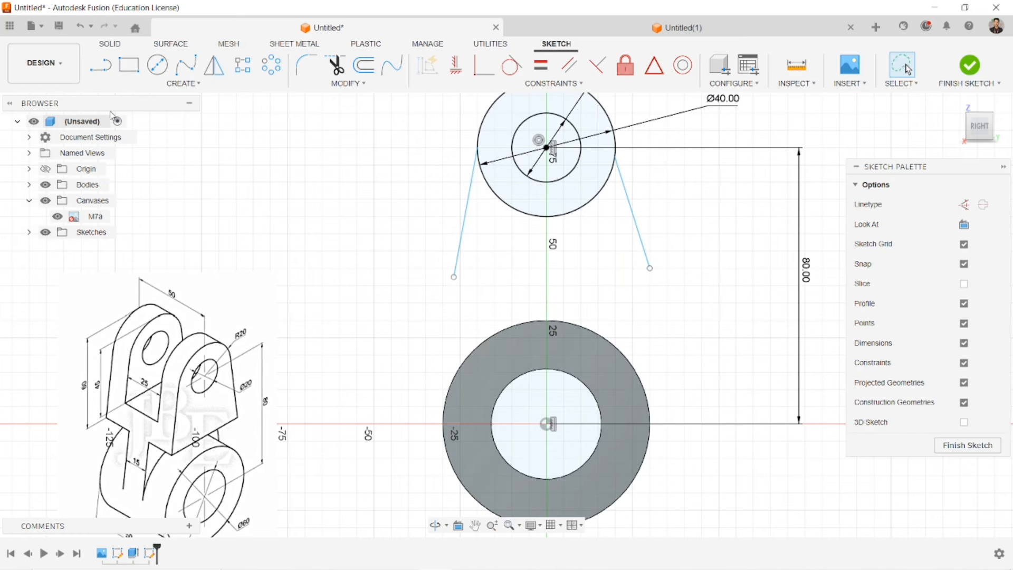
# Step: Join the lower ends of the two slanted lines with a base line and constrain it horizontal
pyautogui.click(104, 66)
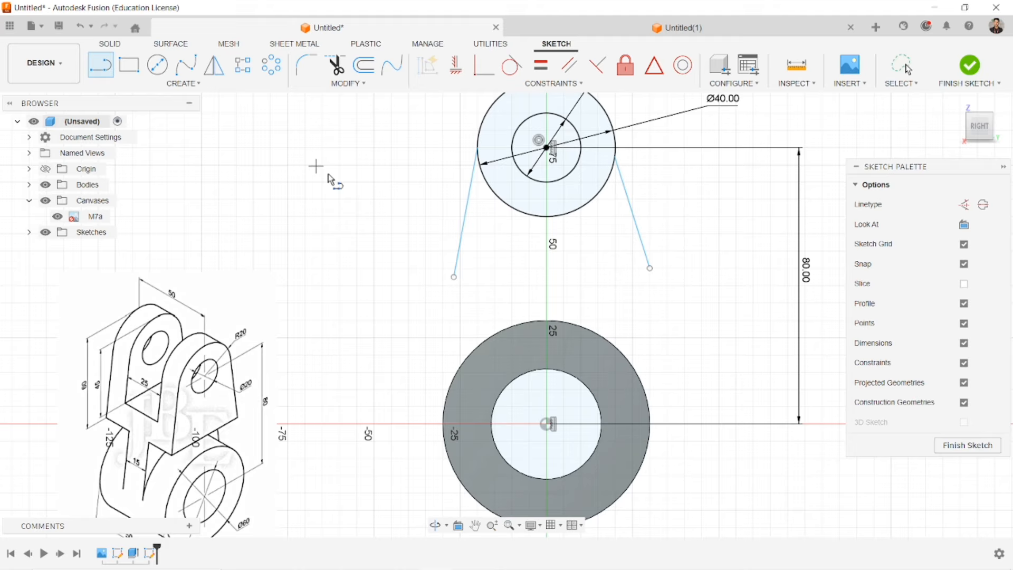
pyautogui.click(454, 276)
pyautogui.click(650, 268)
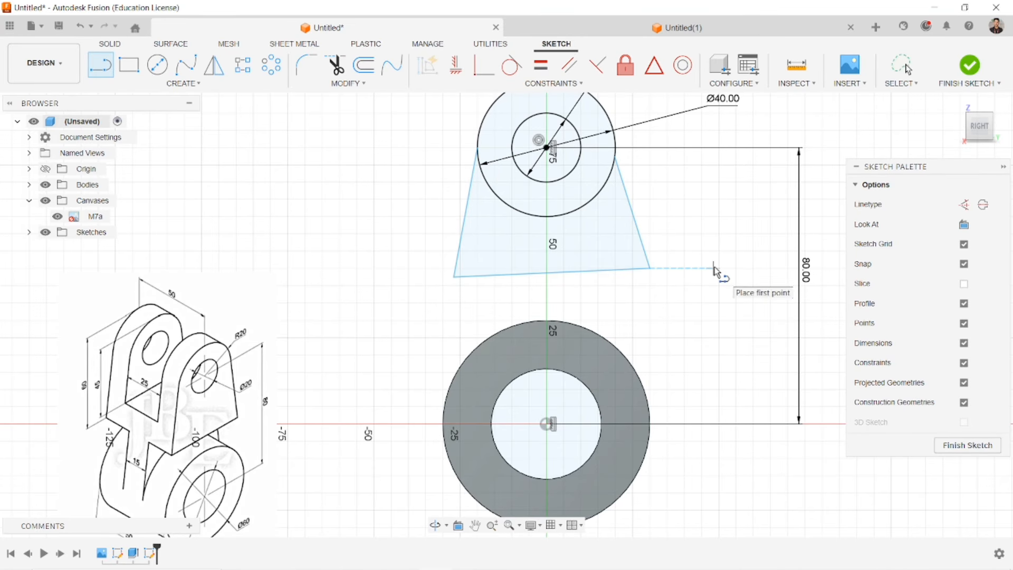
pyautogui.press('Escape')
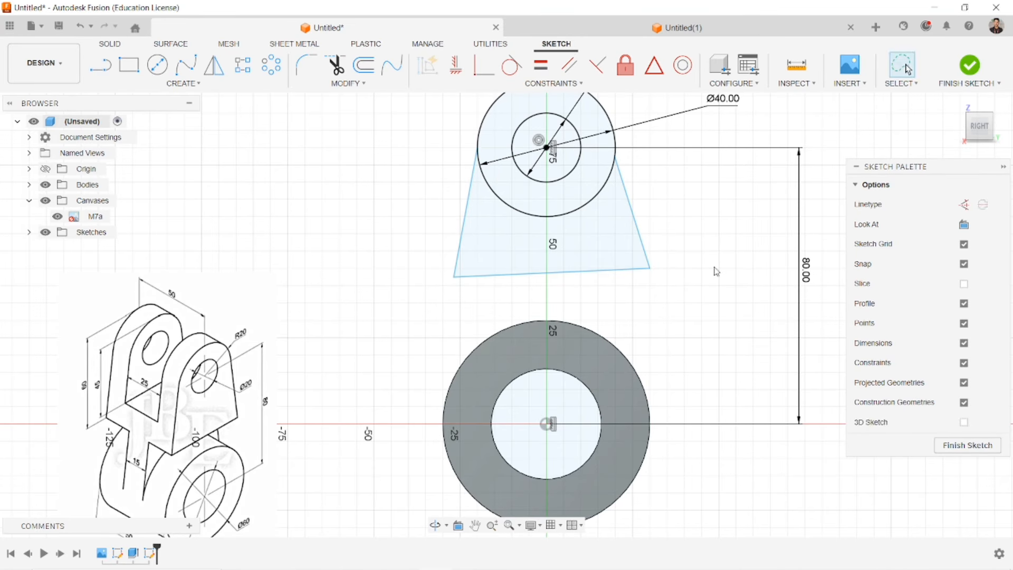
pyautogui.click(463, 73)
pyautogui.click(552, 272)
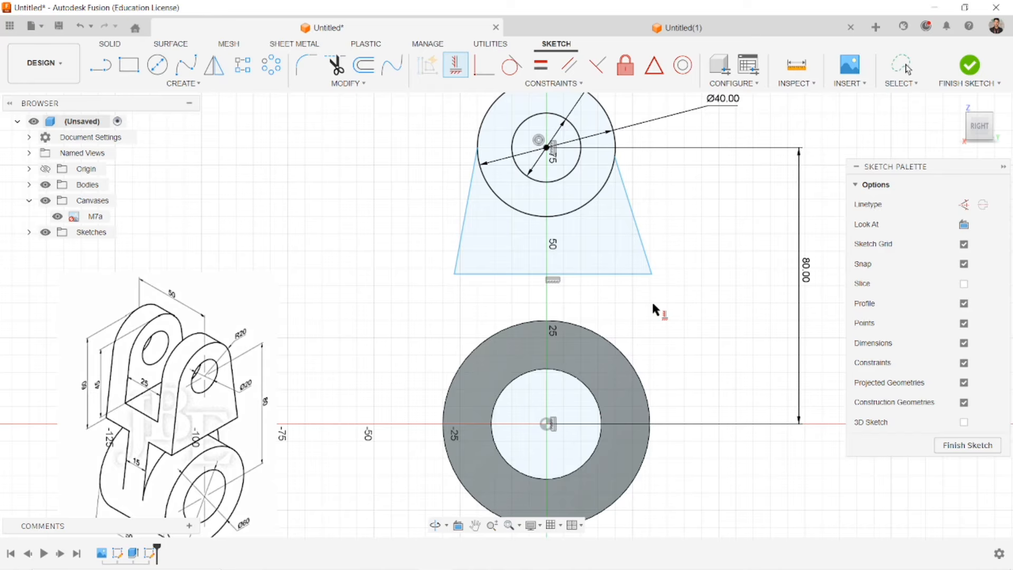
pyautogui.press('Escape')
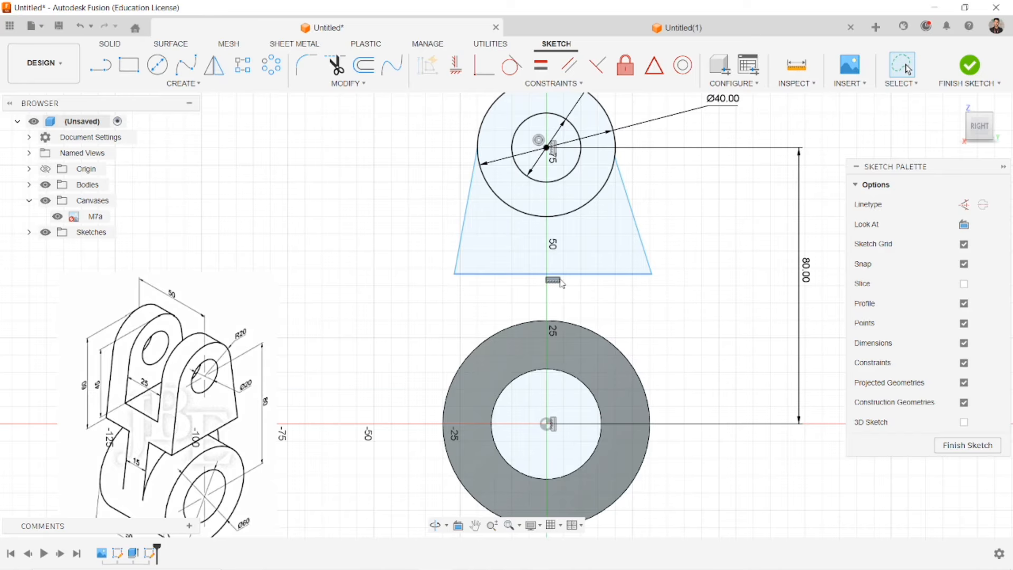
# Step: Dimension the vertical distance from the 20 mm circle's centre to the base line as 40 mm
pyautogui.scroll(-1, 556, 149)
pyautogui.moveTo(556, 150); pyautogui.dragTo(549, 188, button='middle')
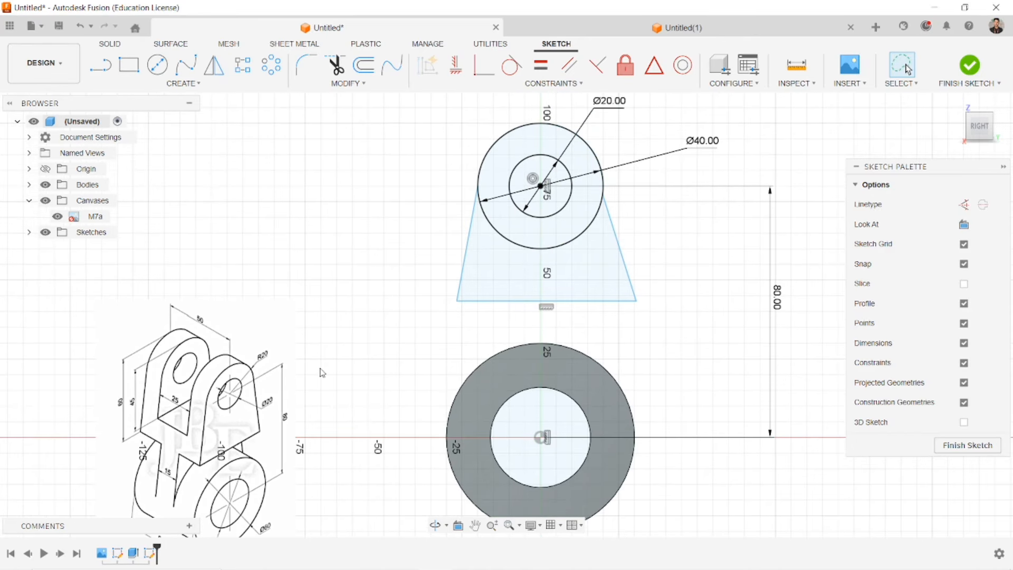
pyautogui.scroll(5, 169, 309)
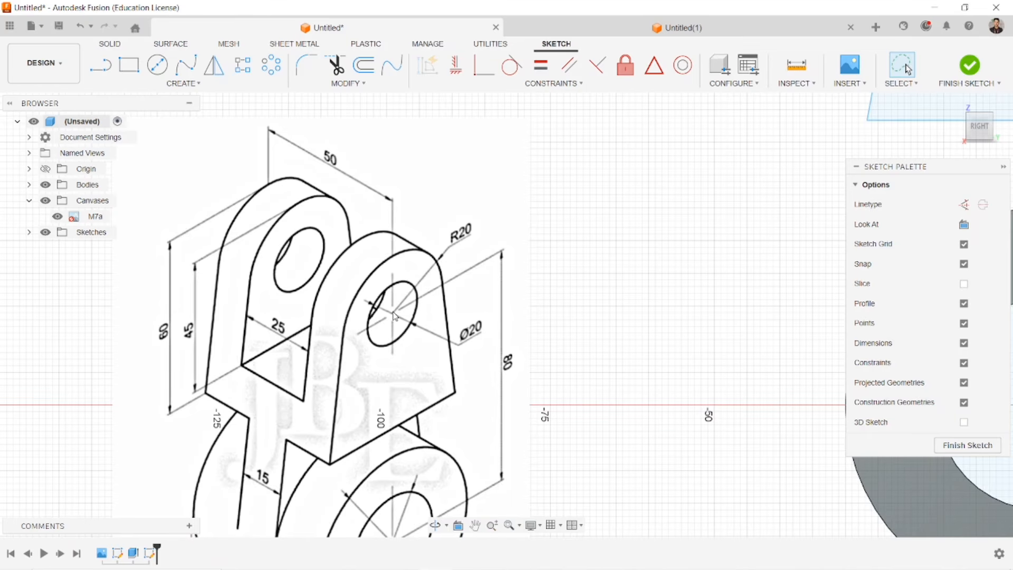
pyautogui.moveTo(590, 348); pyautogui.dragTo(390, 404, button='middle')
pyautogui.scroll(-4, 391, 404)
pyautogui.moveTo(526, 356)
pyautogui.mouseDown(button='middle')
pyautogui.moveTo(561, 343)
pyautogui.moveTo(390, 432)
pyautogui.mouseUp(button='middle')
pyautogui.scroll(-2, 390, 432)
pyautogui.press('d')
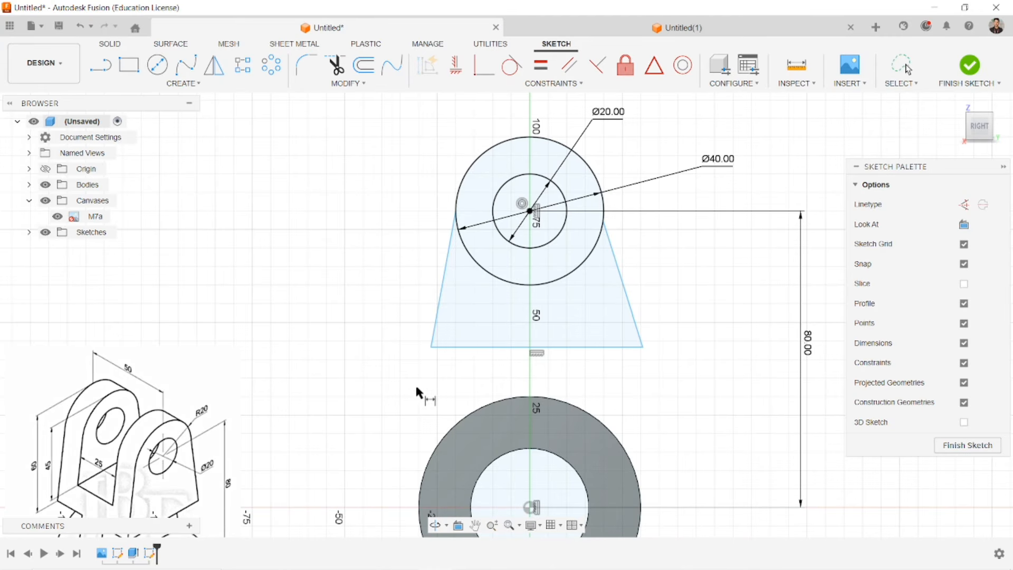
pyautogui.click(539, 247)
pyautogui.click(643, 347)
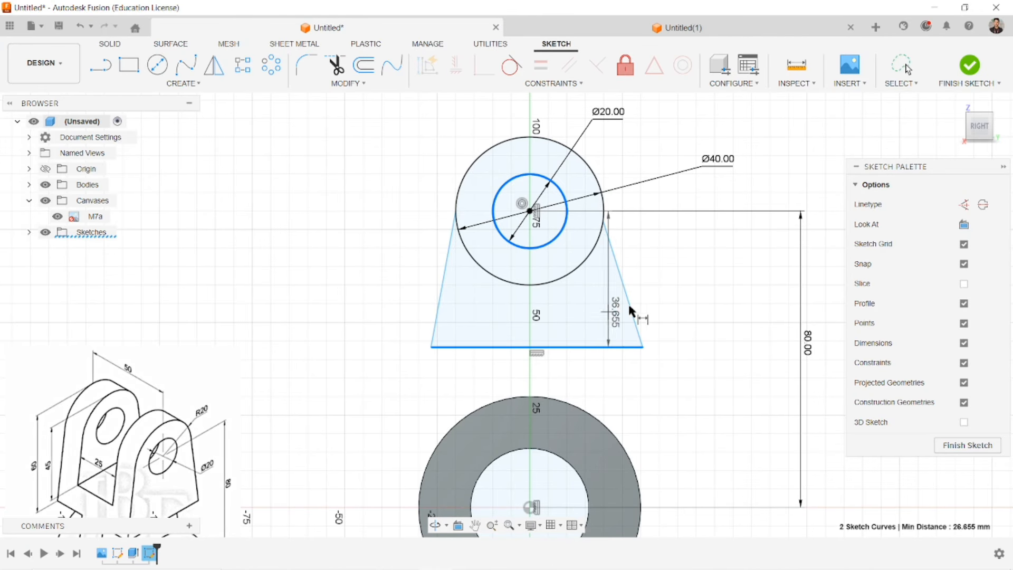
pyautogui.click(704, 287)
pyautogui.write('40')
pyautogui.press('Return')
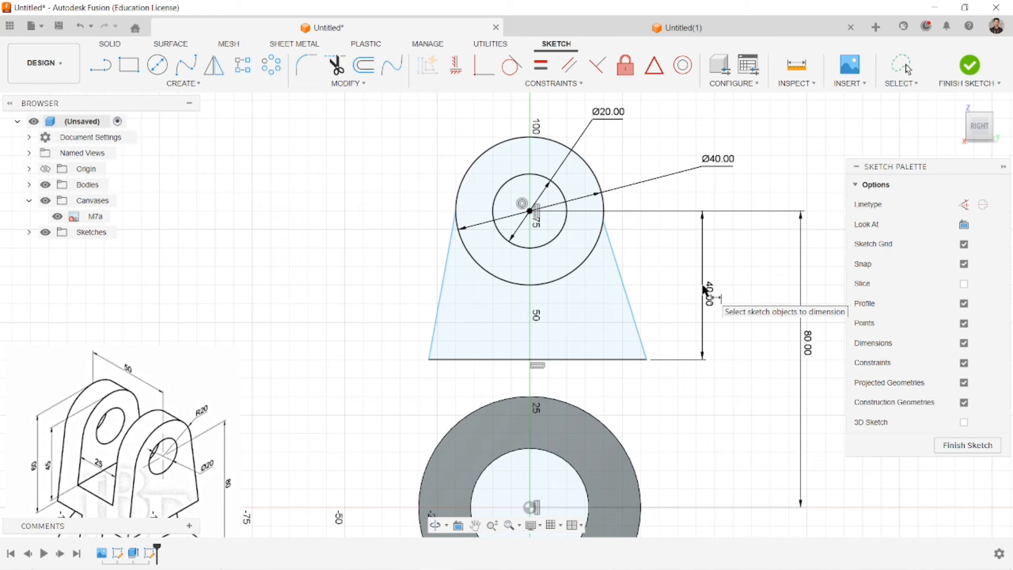
# Step: Make both slanted side lines tangent to the 40 mm circle
pyautogui.click(461, 251)
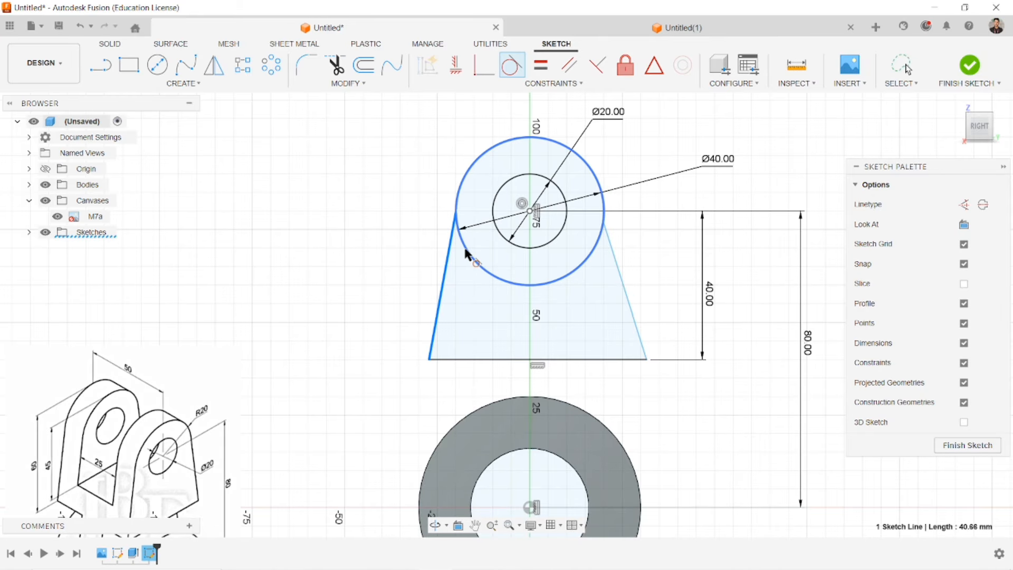
pyautogui.click(613, 258)
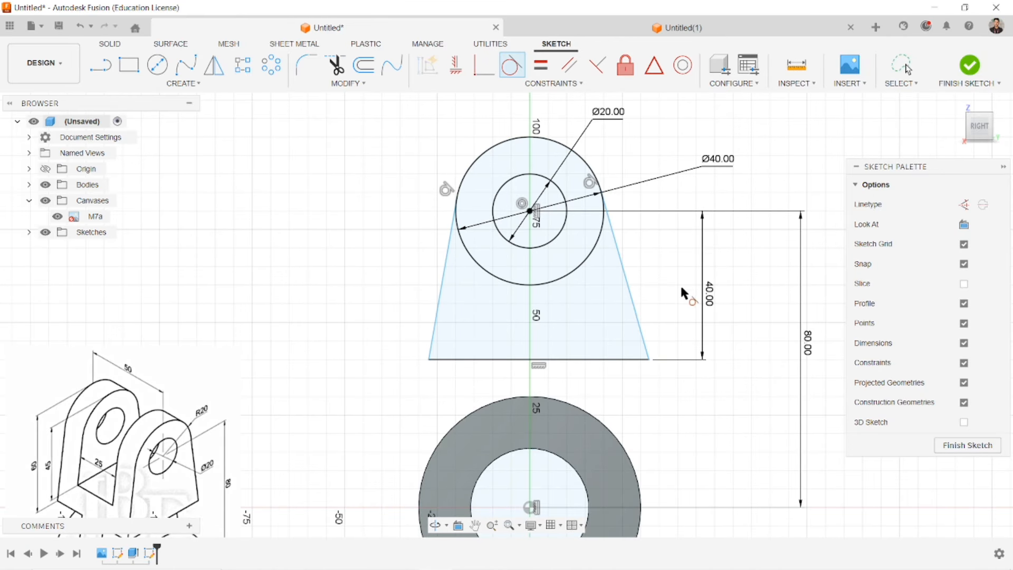
pyautogui.scroll(-1, 680, 283)
pyautogui.press('Escape')
pyautogui.moveTo(661, 289); pyautogui.dragTo(649, 287, button='middle')
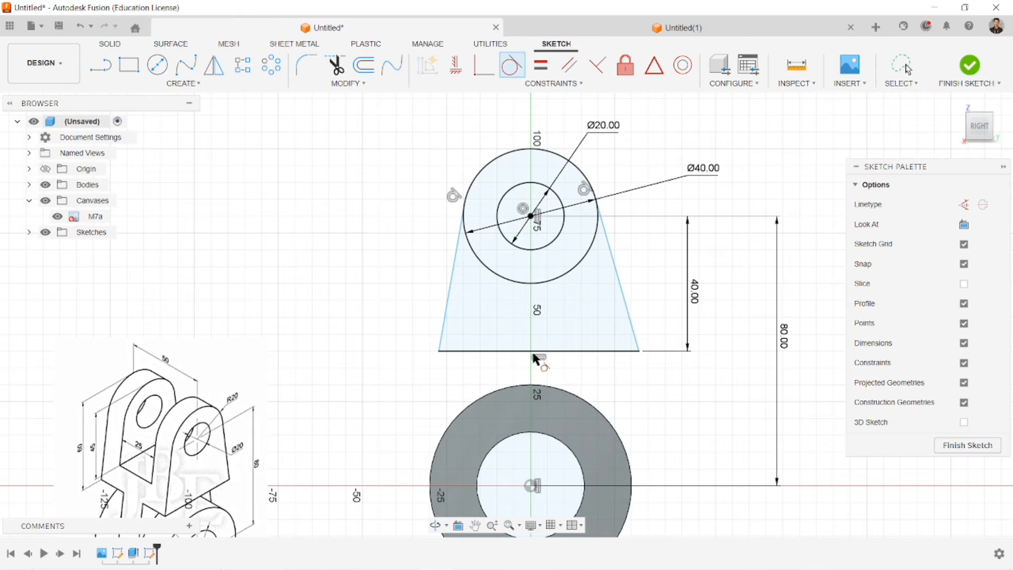
pyautogui.press('Escape')
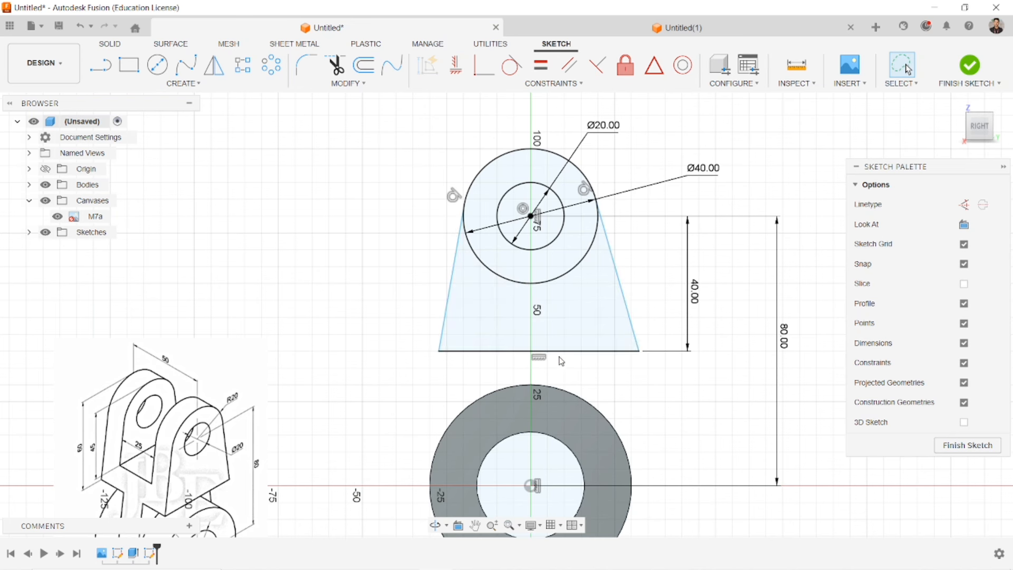
# Step: Make both slanted side lines tangent to the cylinder's 60 mm outer edge
pyautogui.click(553, 351)
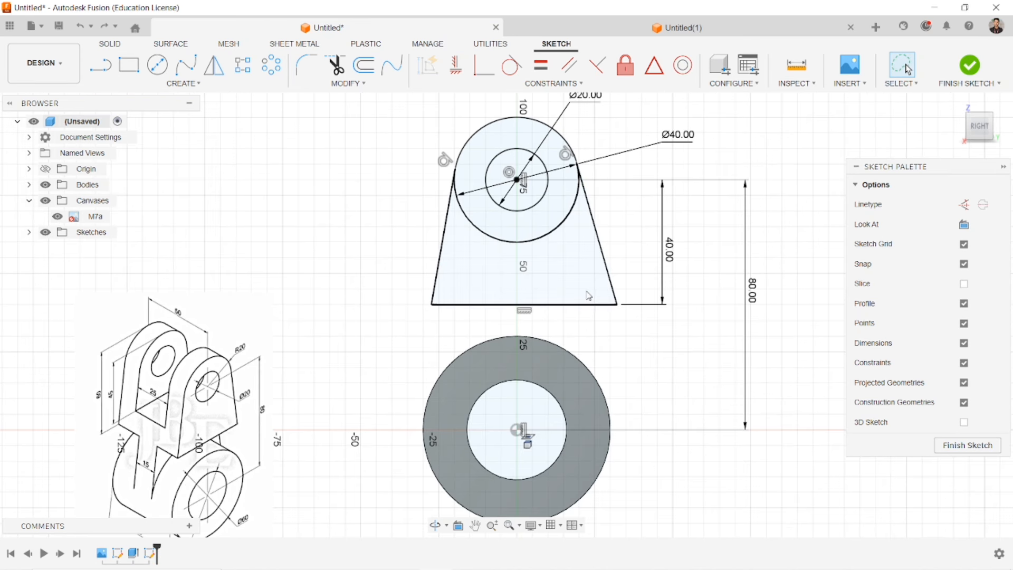
pyautogui.click(511, 65)
pyautogui.click(444, 254)
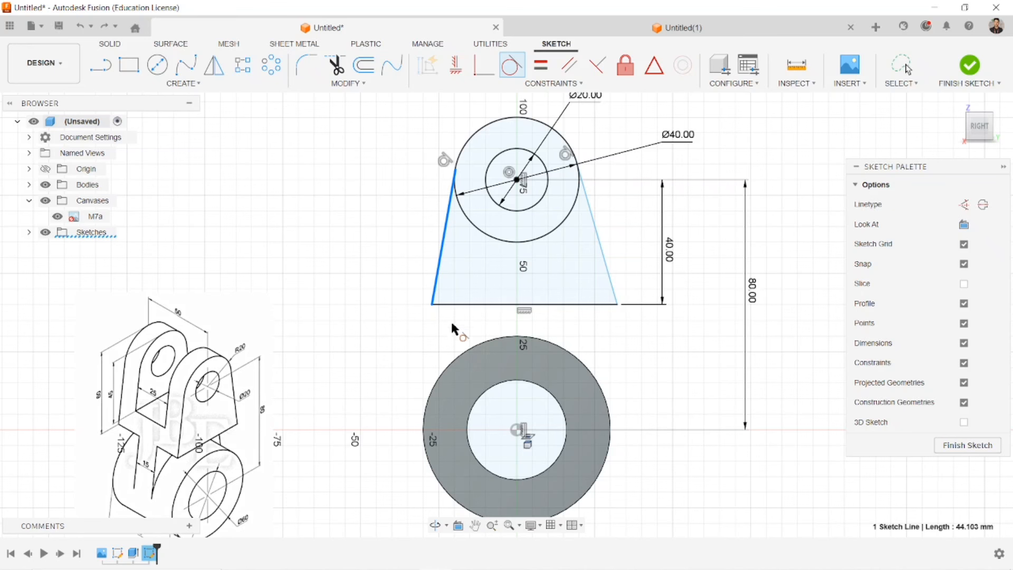
pyautogui.click(457, 353)
pyautogui.click(601, 256)
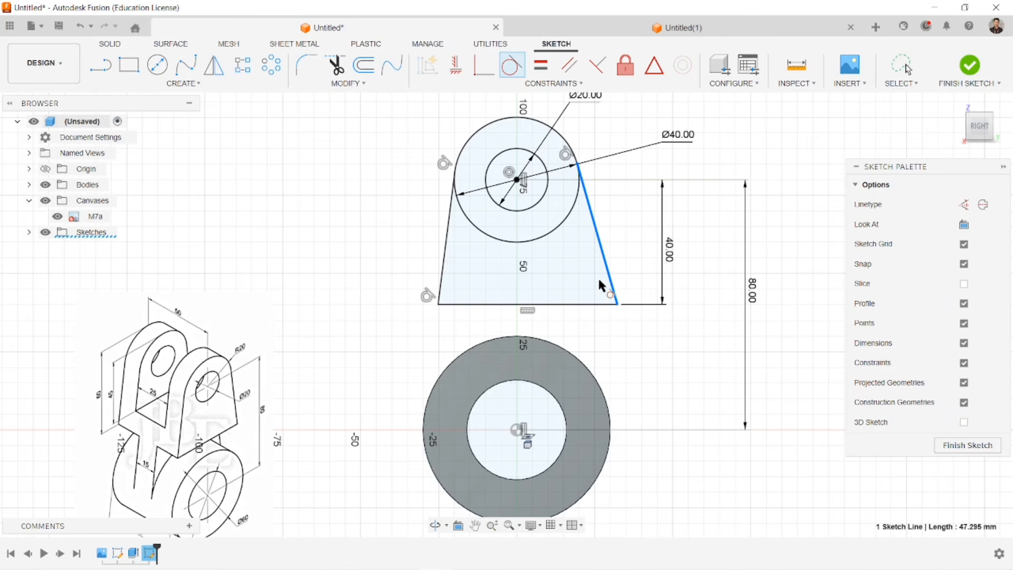
pyautogui.click(582, 362)
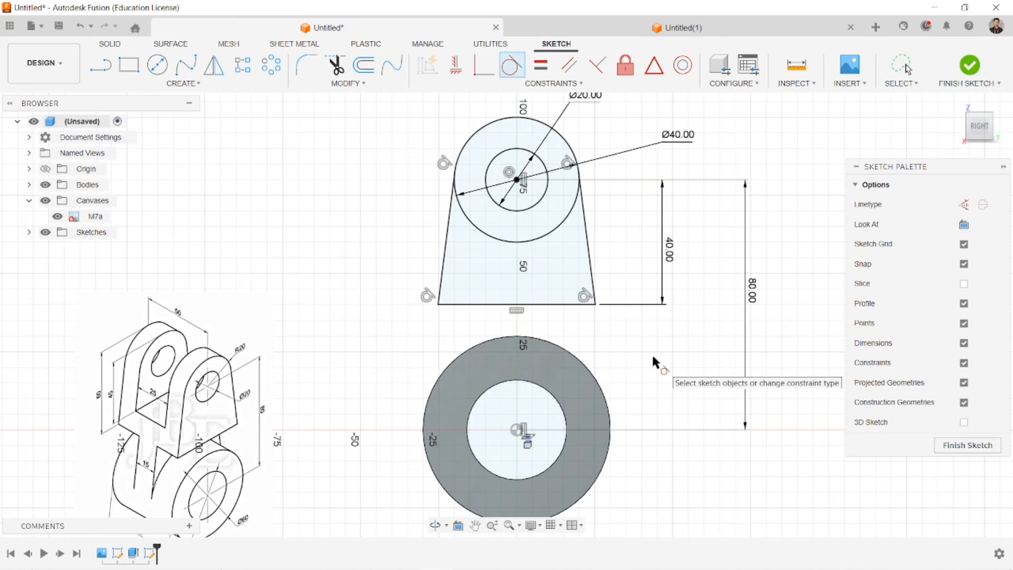
pyautogui.press('Escape')
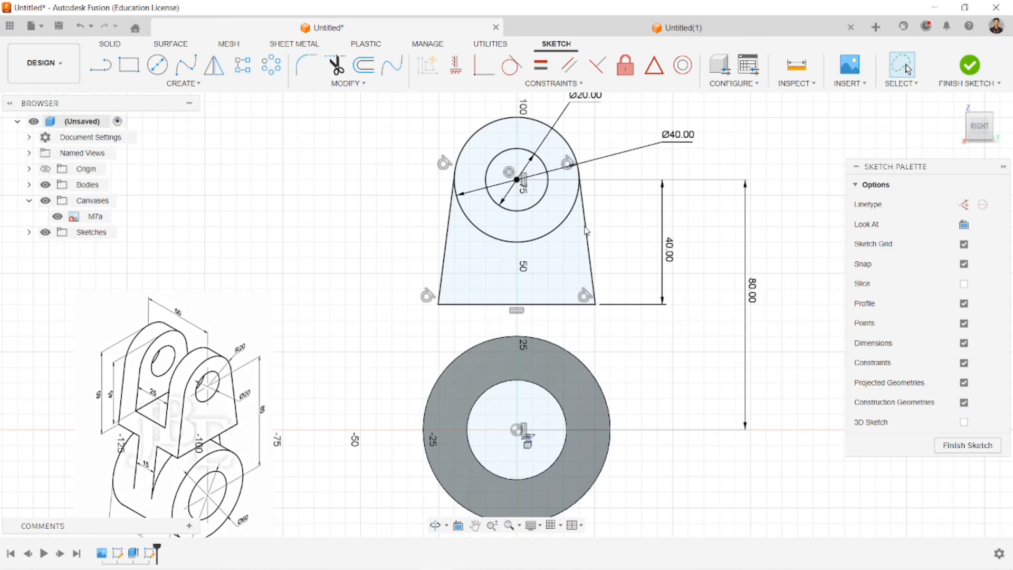
# Step: Finish the fork lug sketch and return to the home view
pyautogui.scroll(-1, 730, 261)
pyautogui.moveTo(717, 266); pyautogui.dragTo(681, 295, button='middle')
pyautogui.click(968, 65)
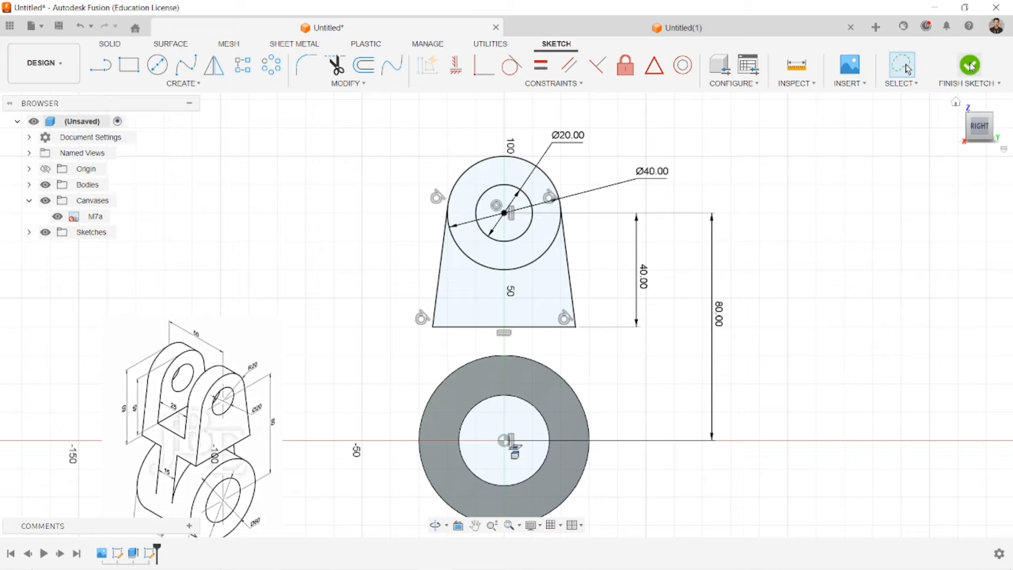
pyautogui.click(959, 104)
pyautogui.scroll(2, 605, 228)
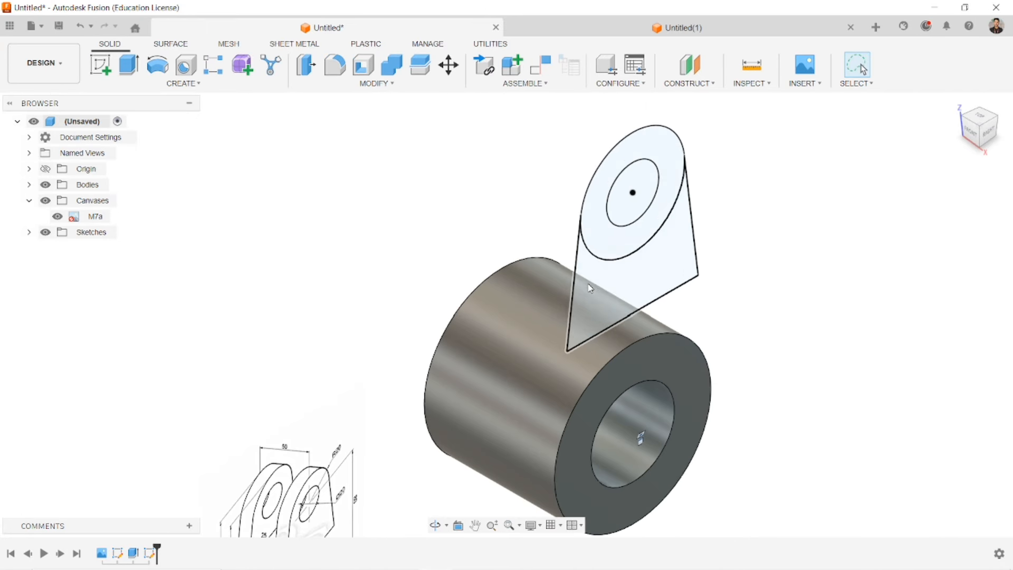
pyautogui.scroll(-4, 593, 292)
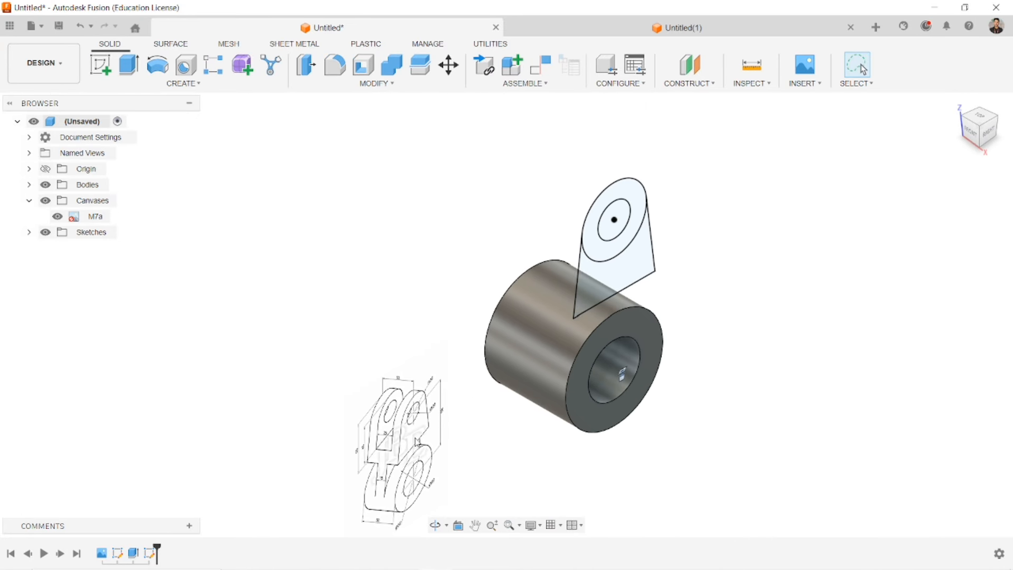
# Step: Extrude the lug's ring and lower profiles by -12.5 mm as a new body, leaving out the 20 mm hole
pyautogui.scroll(5, 401, 446)
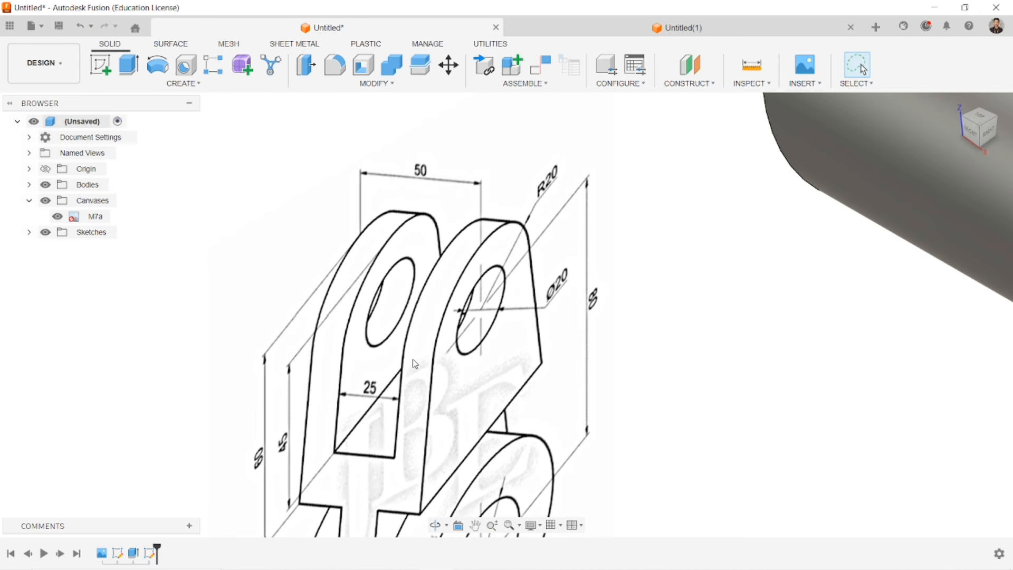
pyautogui.scroll(-3, 703, 366)
pyautogui.moveTo(705, 366); pyautogui.dragTo(488, 450, button='middle')
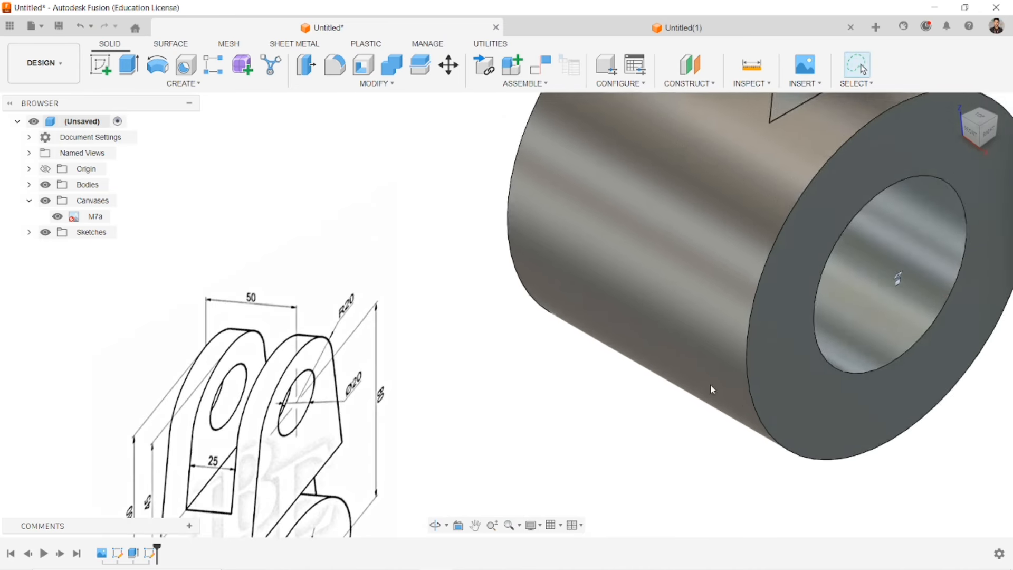
pyautogui.scroll(-3, 711, 385)
pyautogui.moveTo(665, 401); pyautogui.dragTo(493, 527, button='middle')
pyautogui.moveTo(800, 286)
pyautogui.mouseDown(button='middle')
pyautogui.moveTo(733, 374)
pyautogui.moveTo(765, 312)
pyautogui.moveTo(724, 323)
pyautogui.mouseUp(button='middle')
pyautogui.click(128, 64)
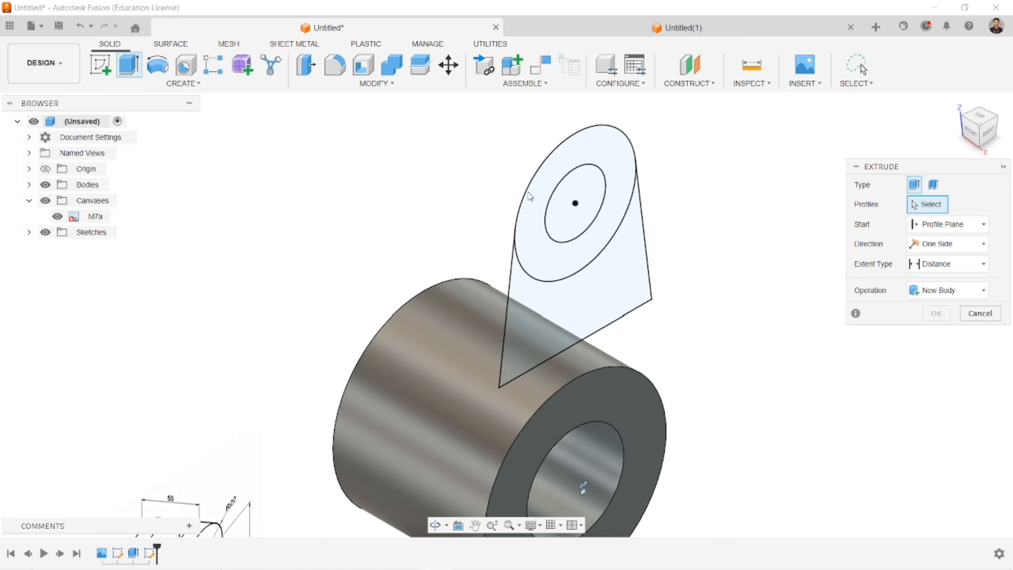
pyautogui.click(530, 196)
pyautogui.click(557, 297)
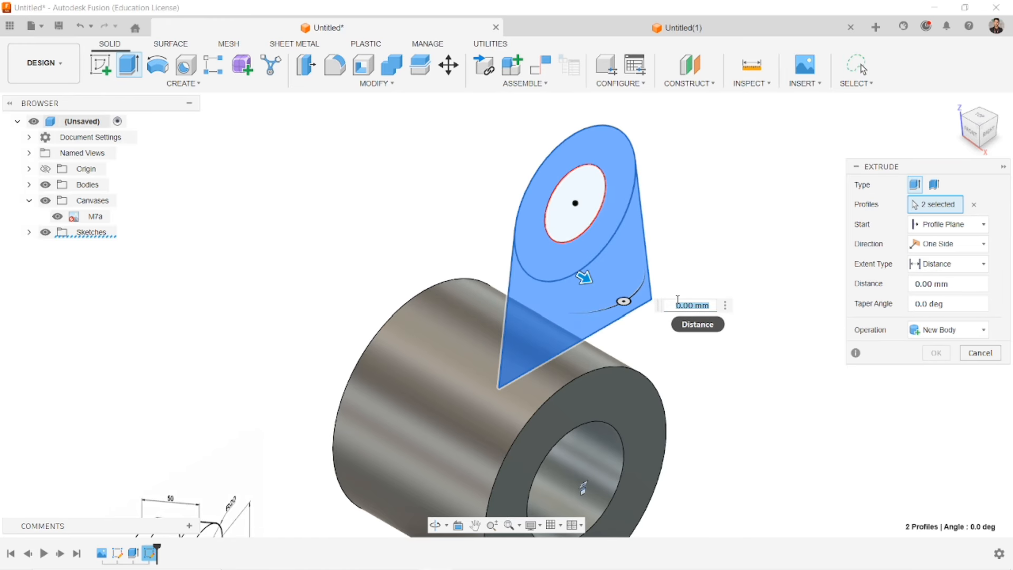
pyautogui.write('-12.5')
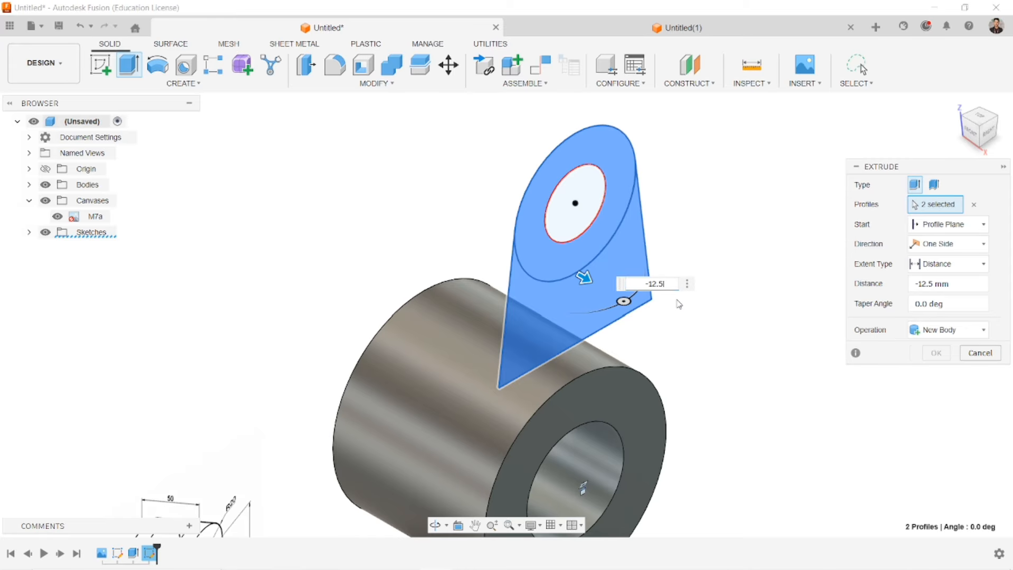
pyautogui.click(937, 353)
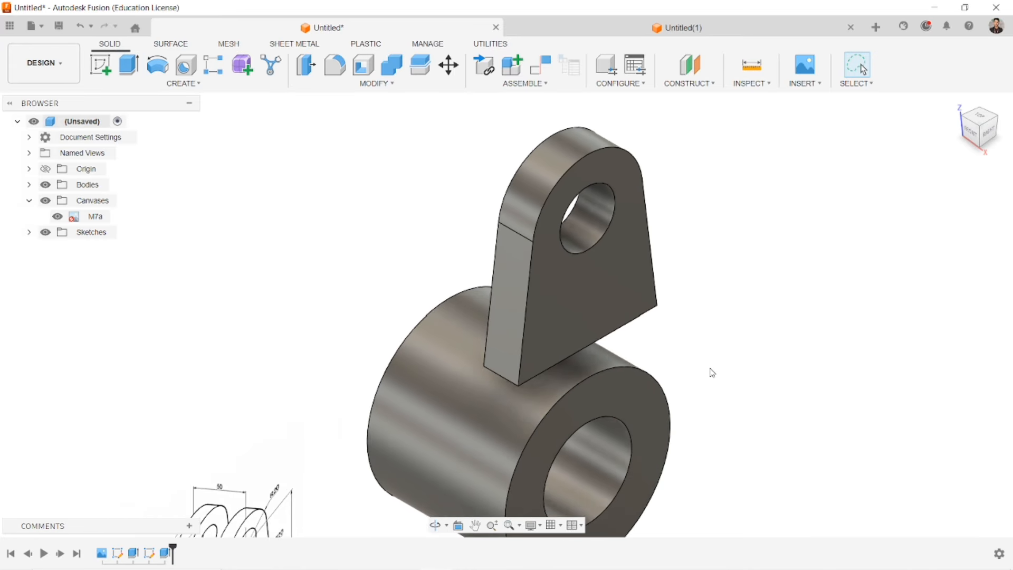
pyautogui.scroll(-1, 712, 372)
pyautogui.moveTo(713, 372); pyautogui.dragTo(723, 321, button='middle')
pyautogui.click(952, 105)
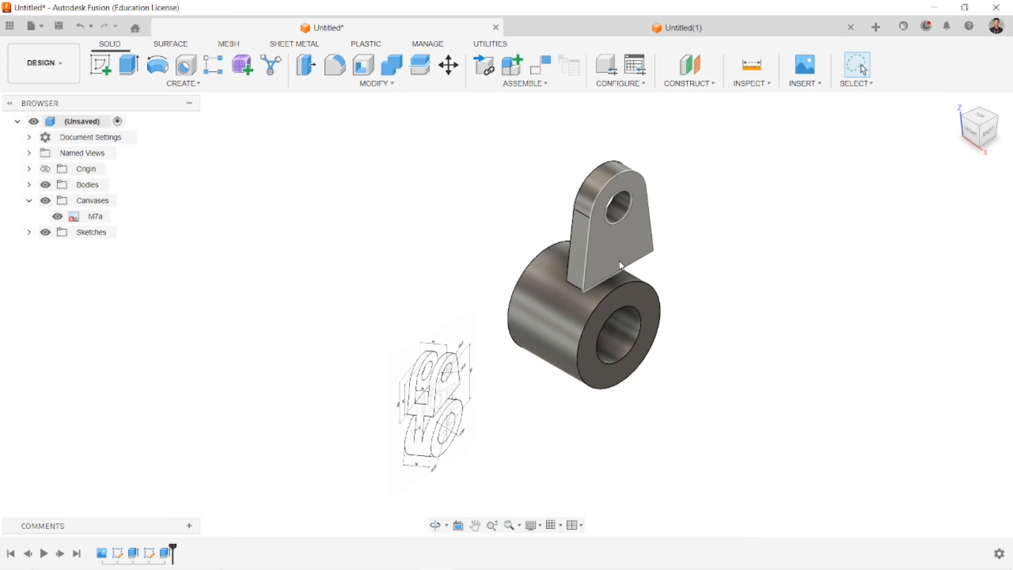
# Step: Mirror the lug body across the origin plane midway along the cylinder's length, as a new body
pyautogui.scroll(3, 621, 266)
pyautogui.scroll(-2, 618, 267)
pyautogui.scroll(2, 572, 324)
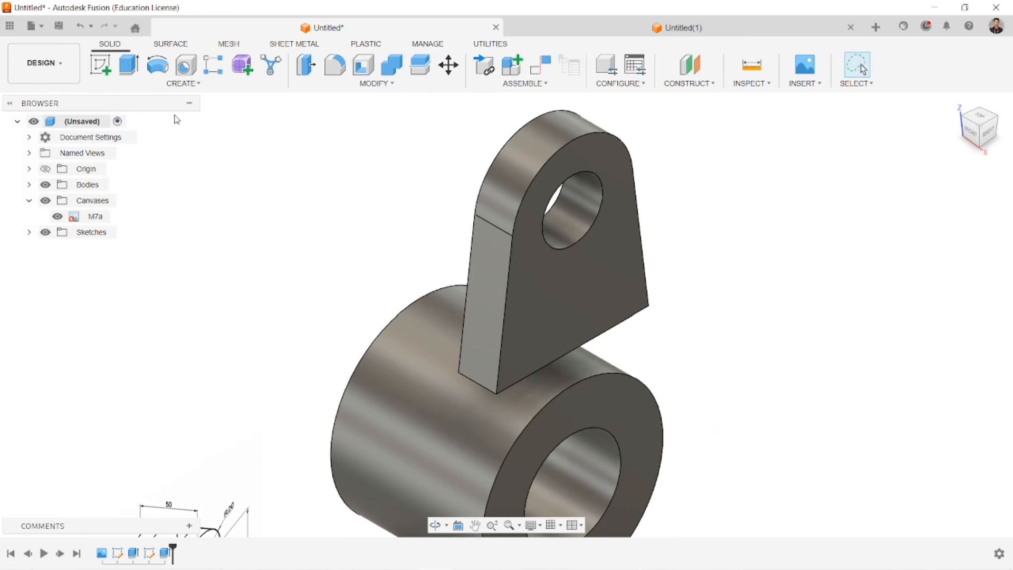
pyautogui.click(183, 84)
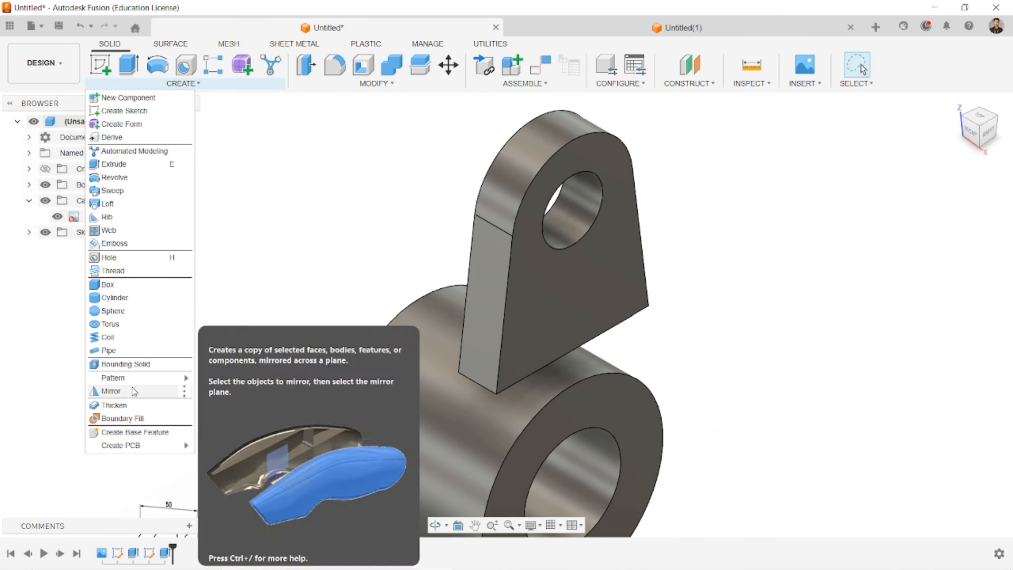
pyautogui.click(134, 392)
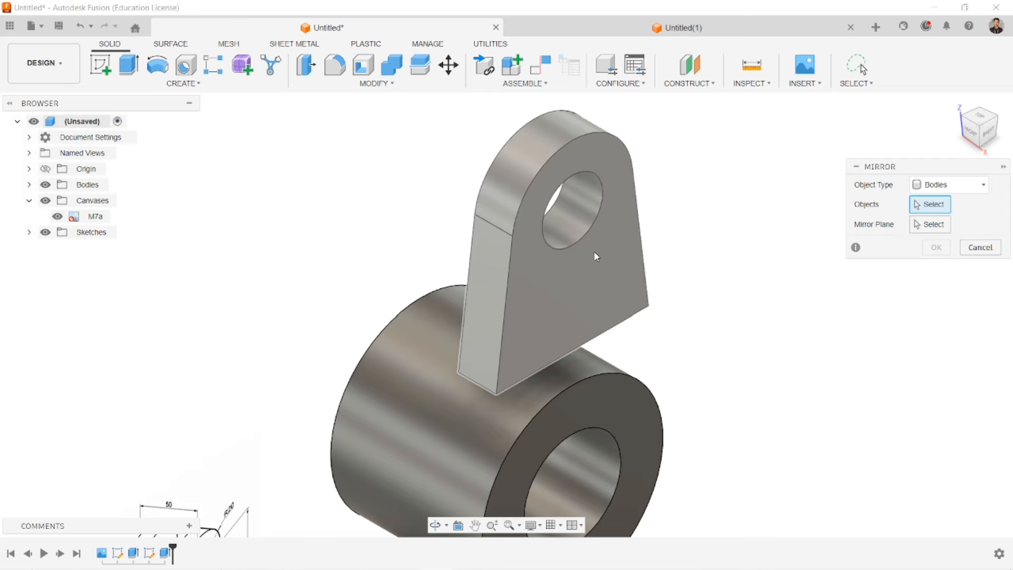
pyautogui.click(941, 186)
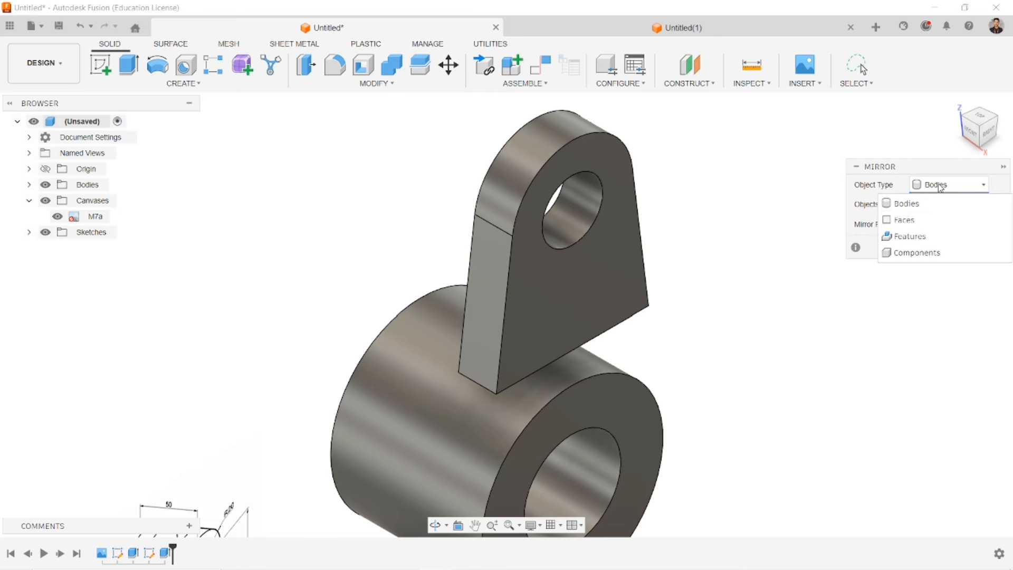
pyautogui.click(907, 204)
pyautogui.click(524, 201)
pyautogui.keyDown('shift'); pyautogui.moveTo(715, 312); pyautogui.dragTo(695, 279, button='middle'); pyautogui.keyUp('shift')
pyautogui.click(923, 227)
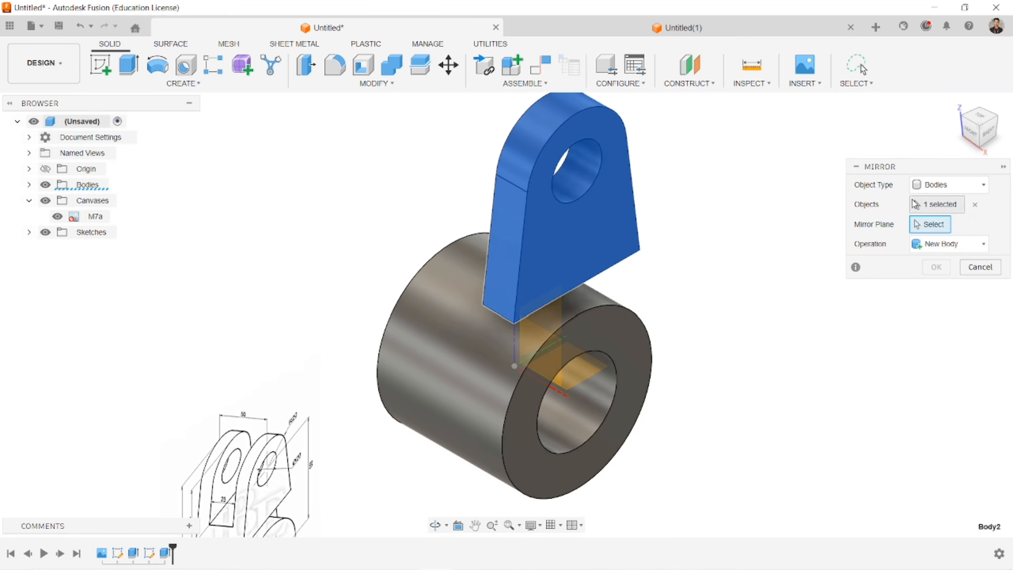
pyautogui.click(970, 133)
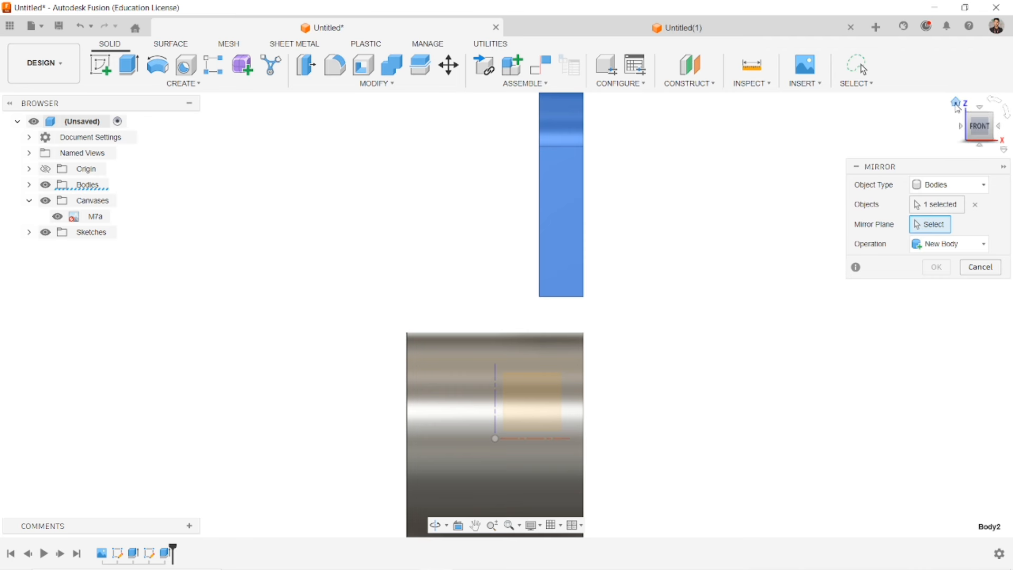
pyautogui.click(958, 106)
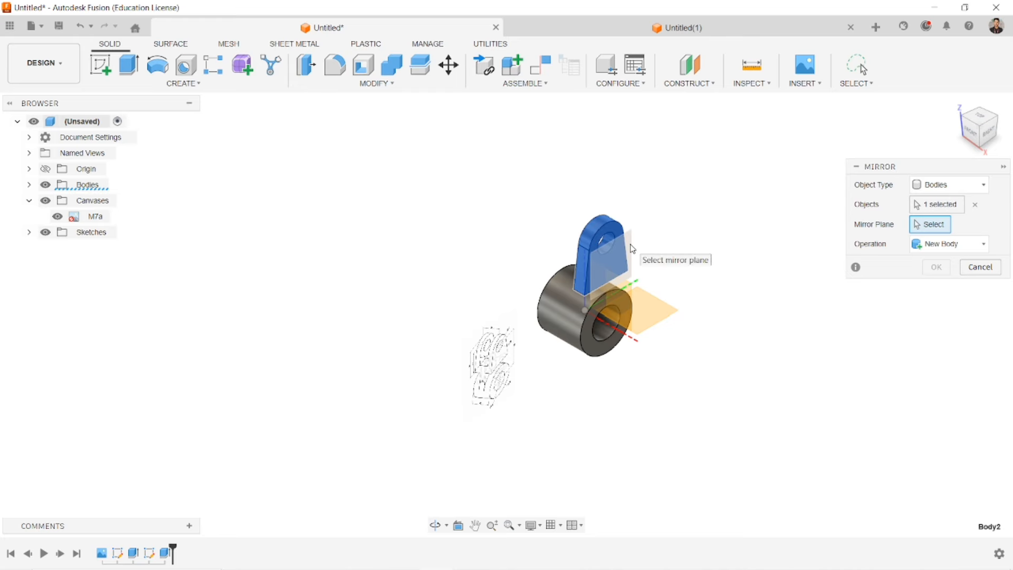
pyautogui.click(633, 249)
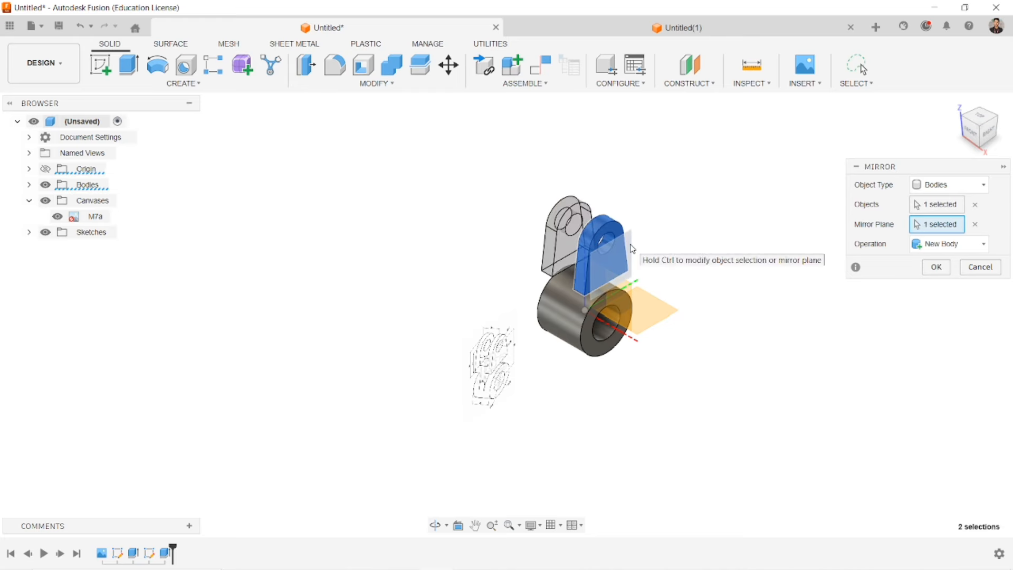
pyautogui.click(935, 267)
# Step: Examine the two mirrored lugs and their gap above the cylinder, including from the front
pyautogui.scroll(6, 767, 249)
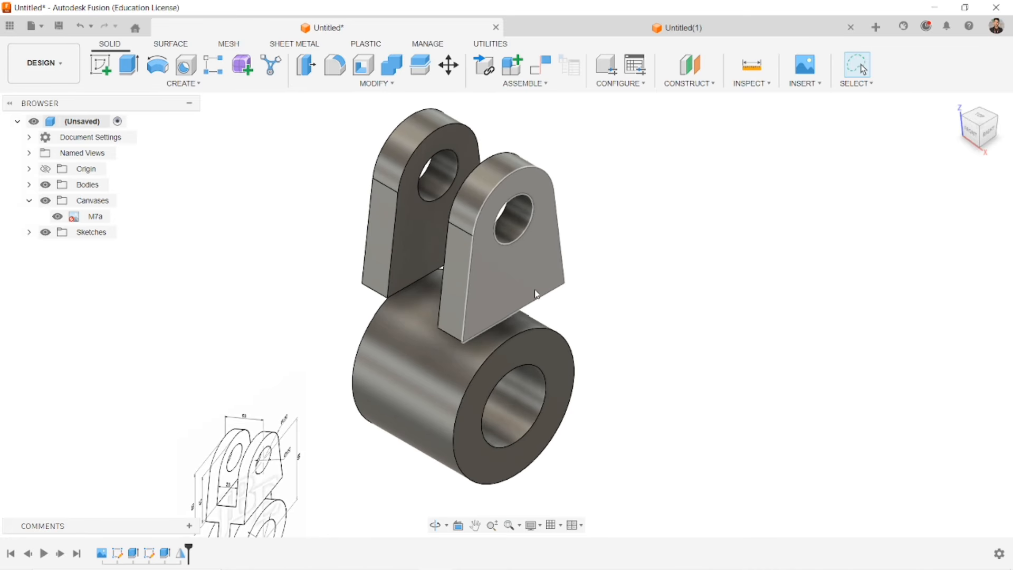
pyautogui.moveTo(983, 126)
pyautogui.mouseDown()
pyautogui.moveTo(994, 134)
pyautogui.moveTo(981, 138)
pyautogui.moveTo(1001, 146)
pyautogui.mouseUp()
pyautogui.scroll(1, 572, 288)
pyautogui.moveTo(562, 285); pyautogui.dragTo(676, 289, button='middle')
pyautogui.click(980, 131)
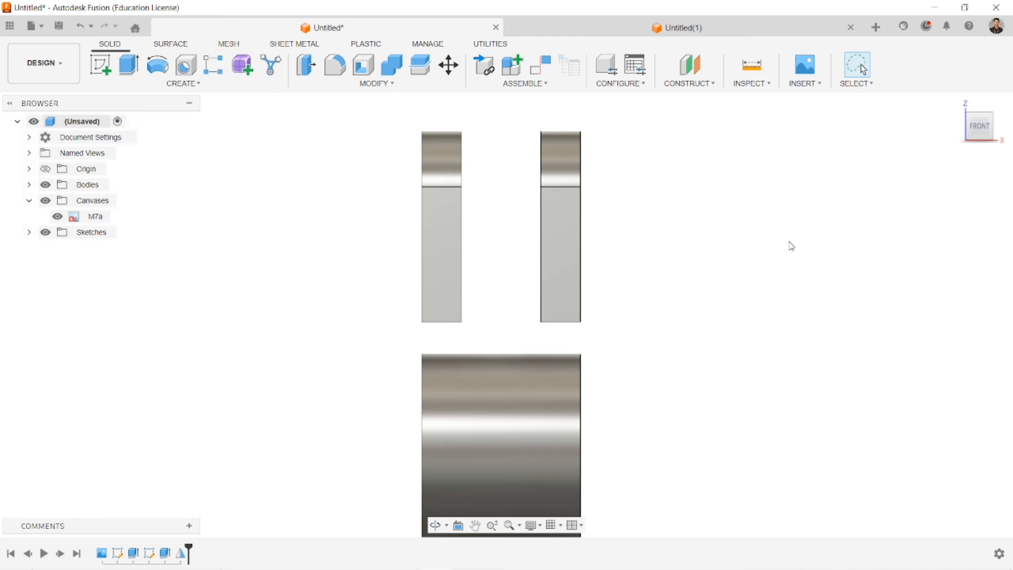
pyautogui.scroll(1, 473, 358)
pyautogui.scroll(-3, 489, 334)
pyautogui.moveTo(489, 335)
pyautogui.mouseDown(button='middle')
pyautogui.moveTo(575, 290)
pyautogui.moveTo(610, 245)
pyautogui.moveTo(588, 247)
pyautogui.mouseUp(button='middle')
# Step: Compare the reference drawing's fork base and 15 mm web with the open space between the lugs and the cylinder
pyautogui.click(955, 104)
pyautogui.scroll(3, 589, 235)
pyautogui.scroll(1, 410, 416)
pyautogui.moveTo(399, 415); pyautogui.dragTo(493, 277, button='middle')
pyautogui.scroll(3, 456, 320)
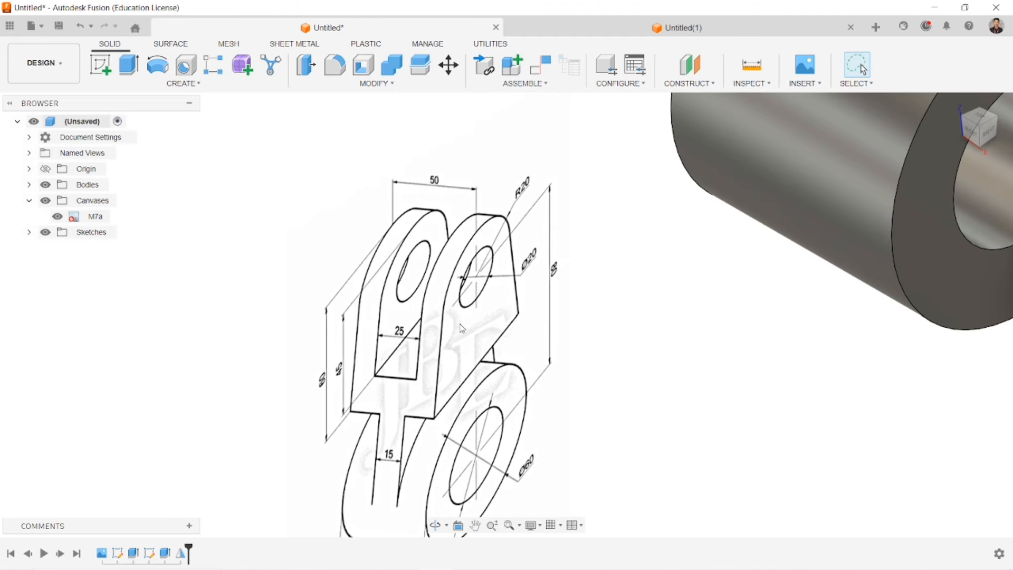
pyautogui.scroll(-2, 461, 328)
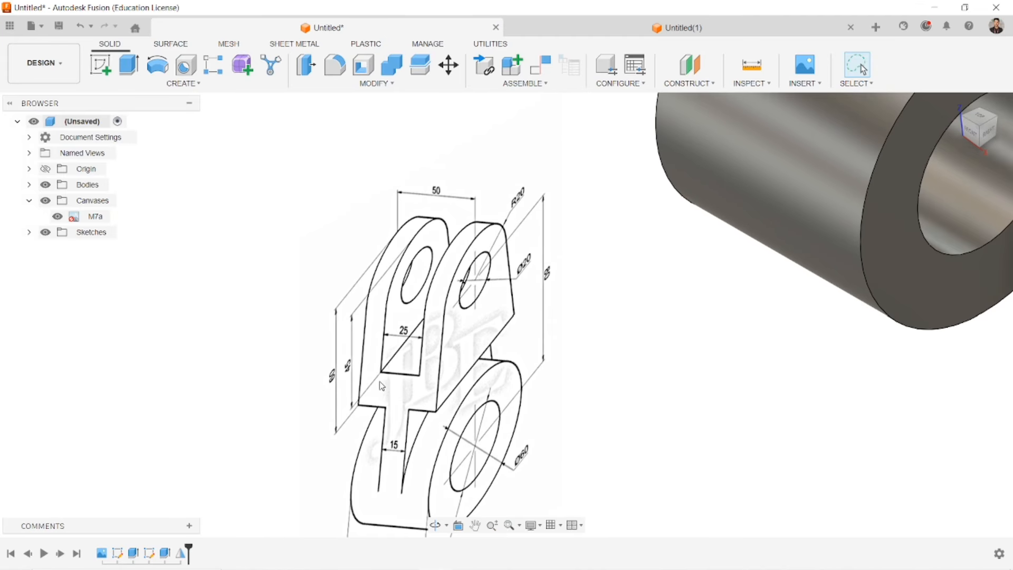
pyautogui.scroll(3, 413, 382)
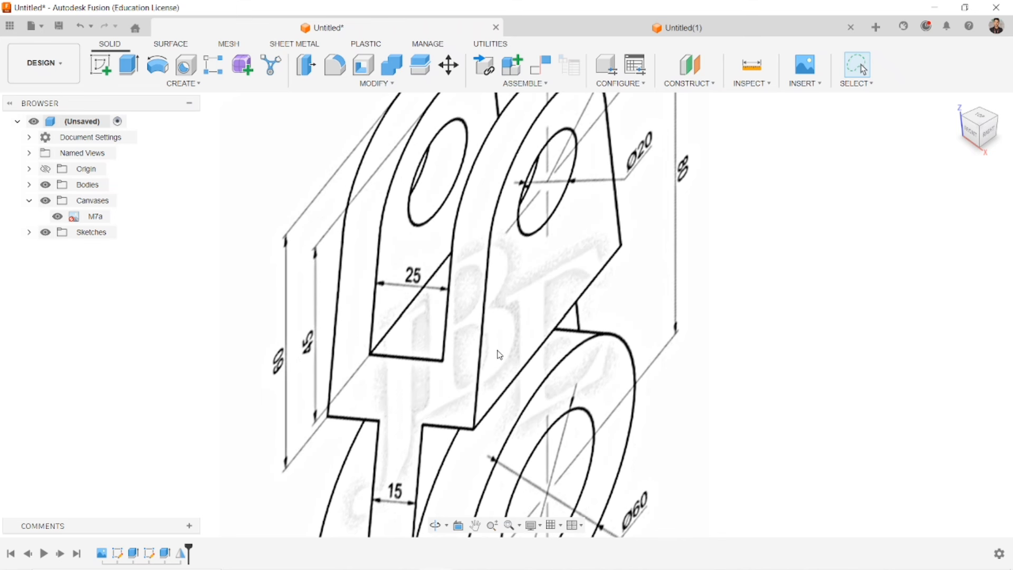
pyautogui.scroll(-5, 499, 354)
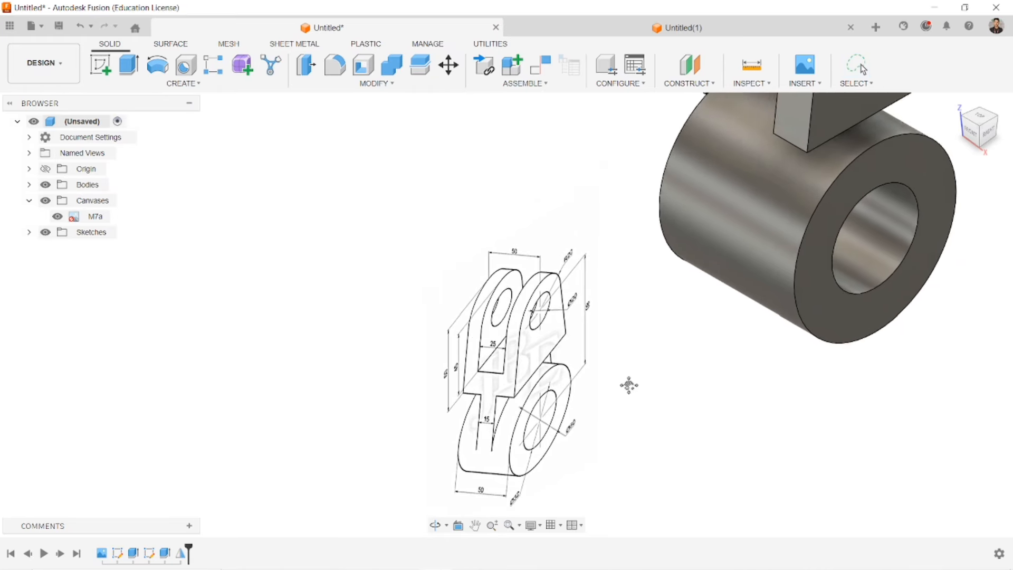
pyautogui.scroll(3, 649, 279)
pyautogui.moveTo(648, 279); pyautogui.dragTo(551, 369, button='middle')
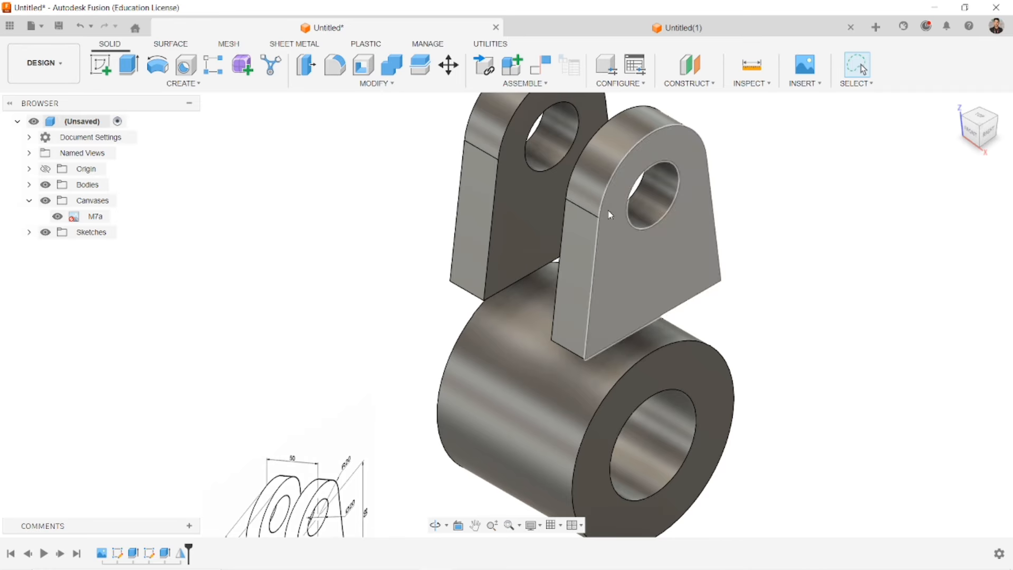
pyautogui.scroll(-1, 454, 370)
pyautogui.moveTo(440, 416); pyautogui.dragTo(543, 258, button='middle')
pyautogui.scroll(6, 393, 392)
pyautogui.scroll(2, 404, 390)
pyautogui.scroll(-4, 409, 380)
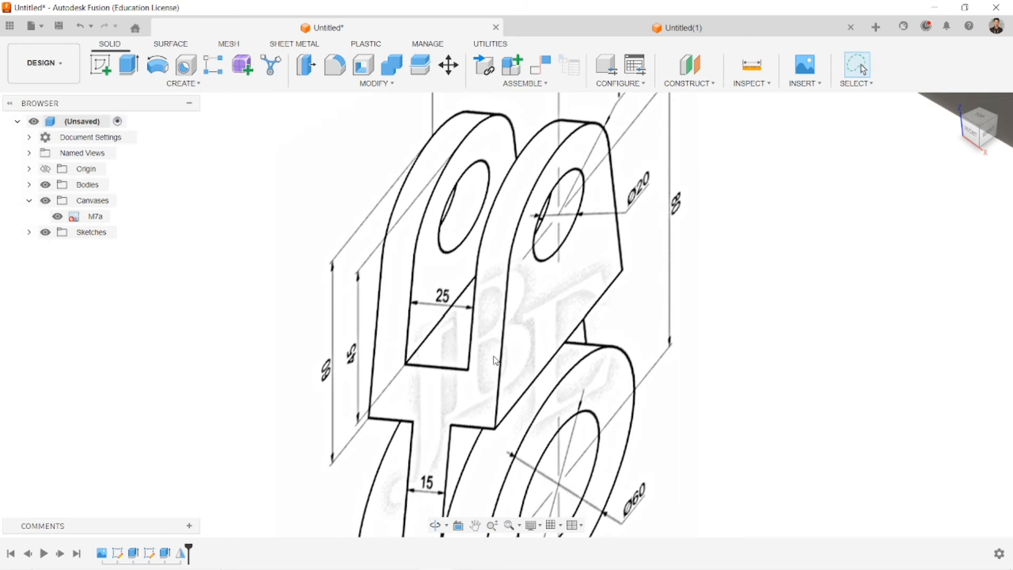
pyautogui.scroll(-3, 765, 349)
pyautogui.moveTo(765, 350)
pyautogui.mouseDown(button='middle')
pyautogui.moveTo(678, 385)
pyautogui.moveTo(549, 470)
pyautogui.mouseUp(button='middle')
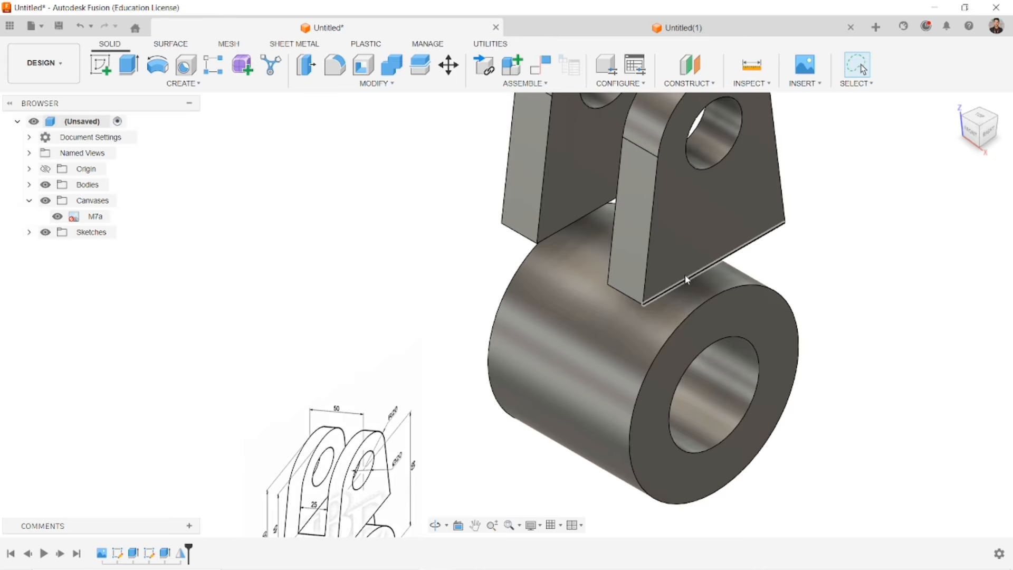
# Step: Study the M7a drawing's fork height, slot and web dimensions, and how the web meets the 60 mm cylinder
pyautogui.scroll(-2, 542, 368)
pyautogui.scroll(-1, 524, 393)
pyautogui.moveTo(523, 393); pyautogui.dragTo(637, 233, button='middle')
pyautogui.scroll(6, 475, 372)
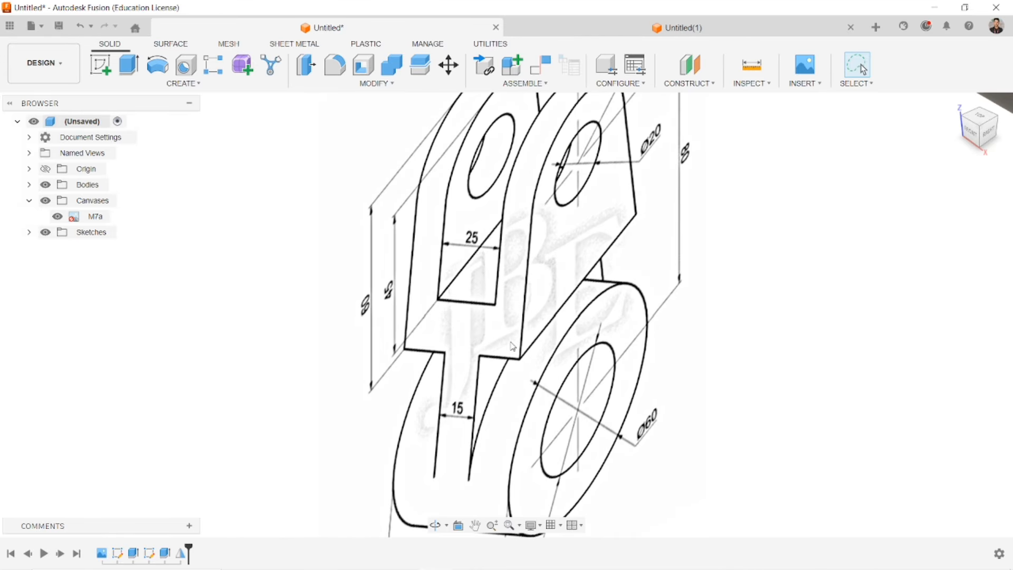
pyautogui.scroll(2, 512, 347)
pyautogui.moveTo(512, 347)
pyautogui.mouseDown(button='middle')
pyautogui.moveTo(488, 319)
pyautogui.moveTo(468, 319)
pyautogui.mouseUp(button='middle')
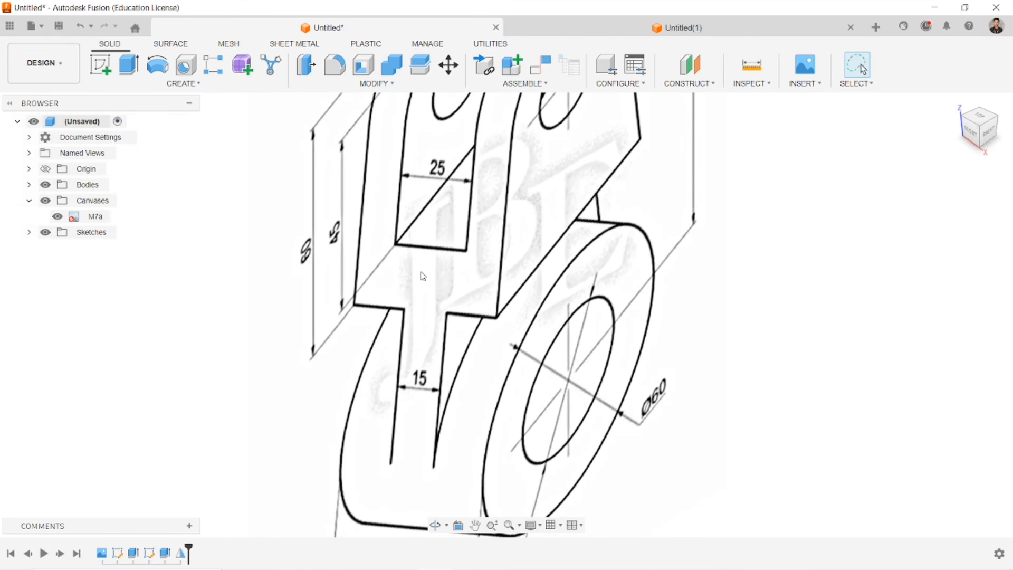
pyautogui.scroll(-2, 468, 344)
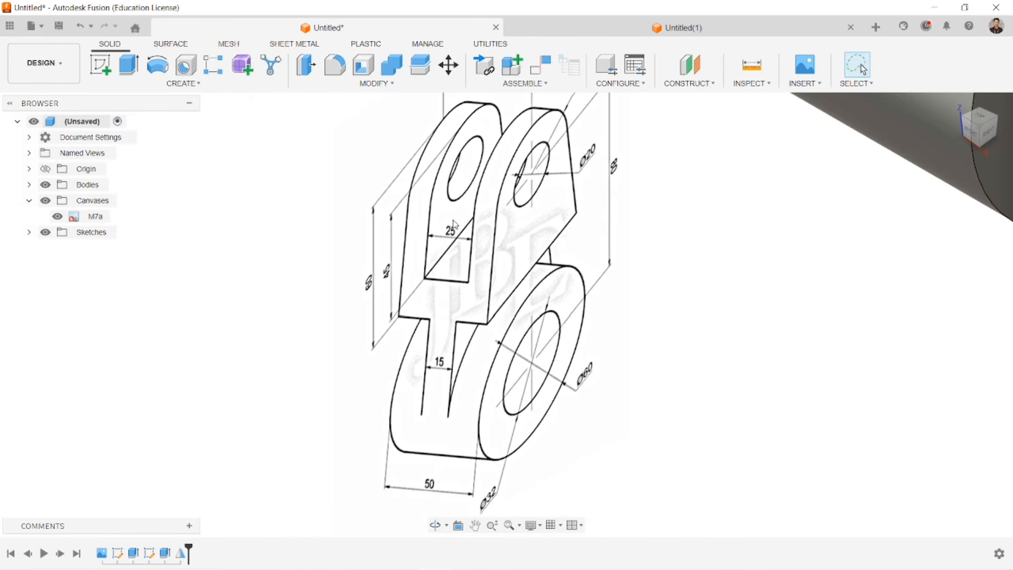
pyautogui.click(989, 133)
pyautogui.moveTo(427, 294); pyautogui.dragTo(441, 341, button='middle')
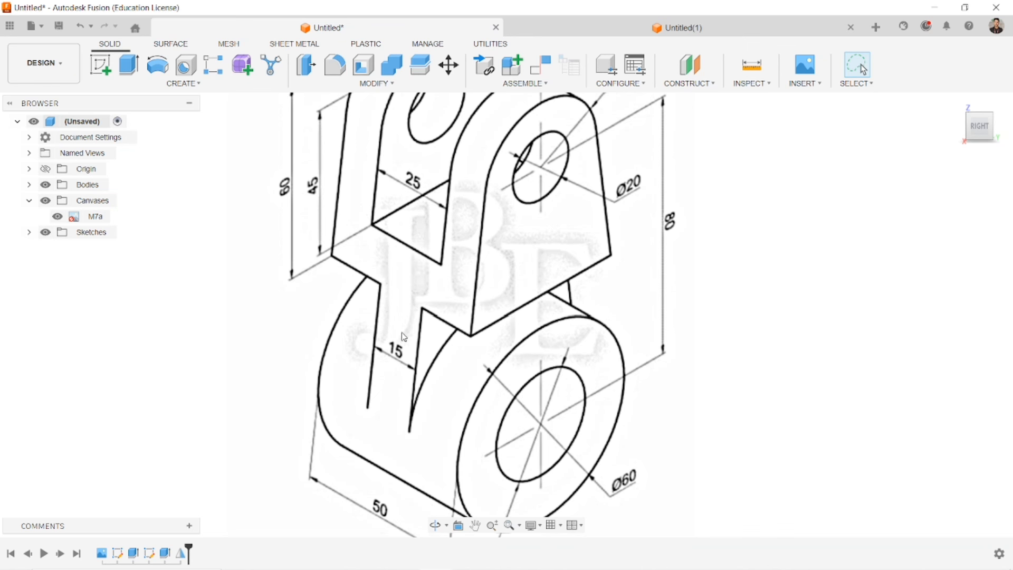
pyautogui.scroll(-2, 648, 370)
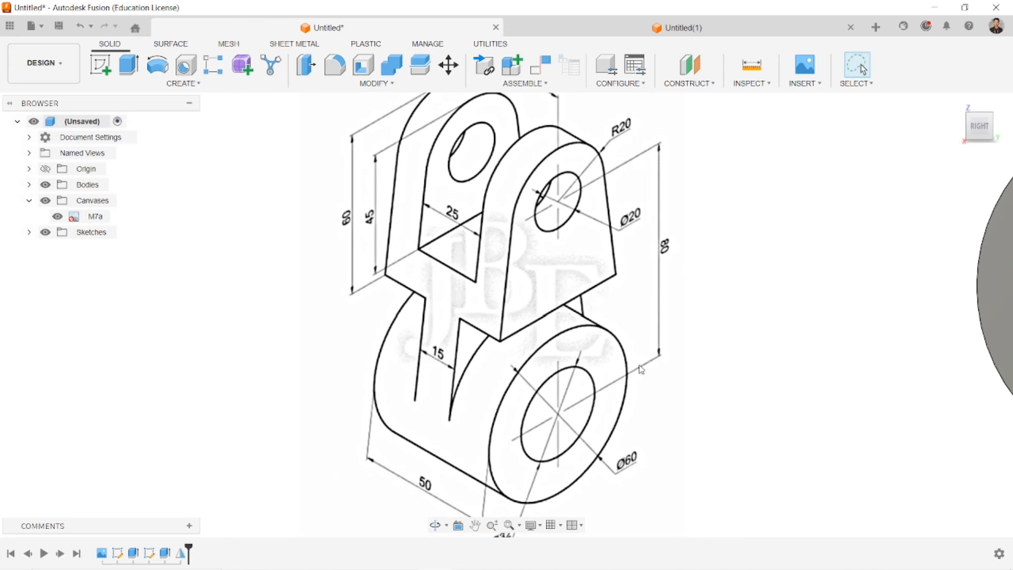
pyautogui.scroll(5, 508, 282)
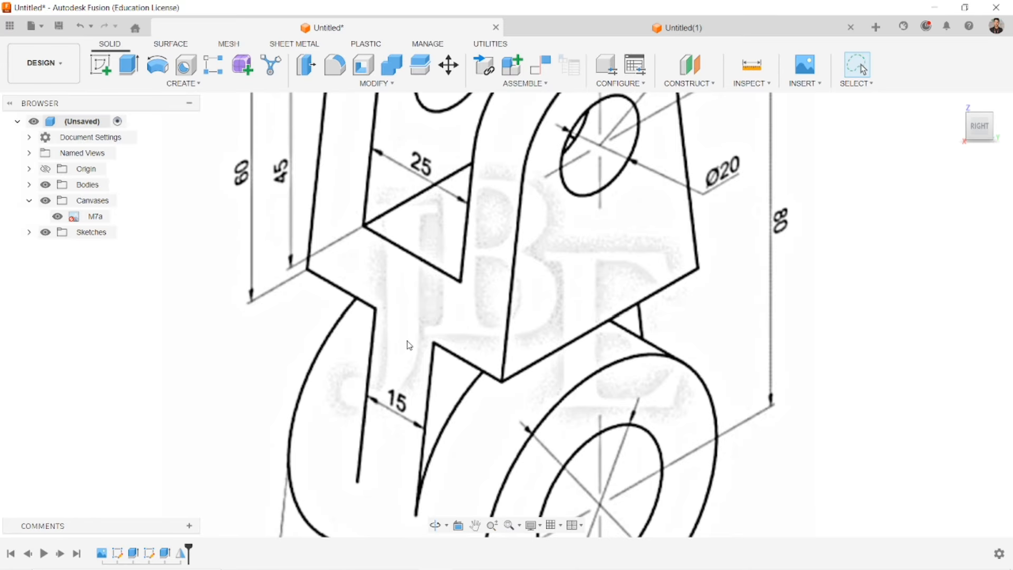
pyautogui.scroll(-2, 517, 293)
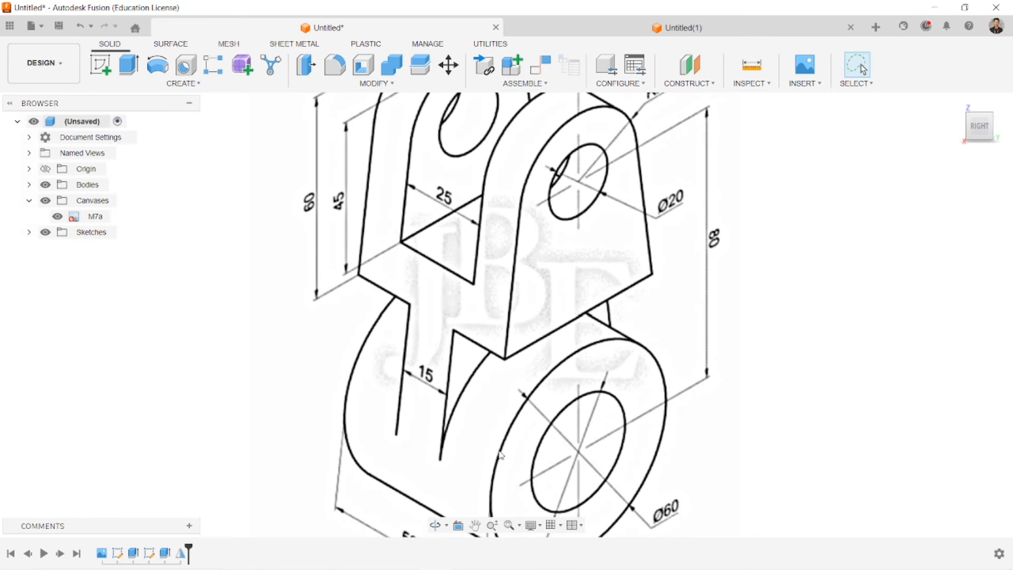
pyautogui.scroll(-1, 509, 417)
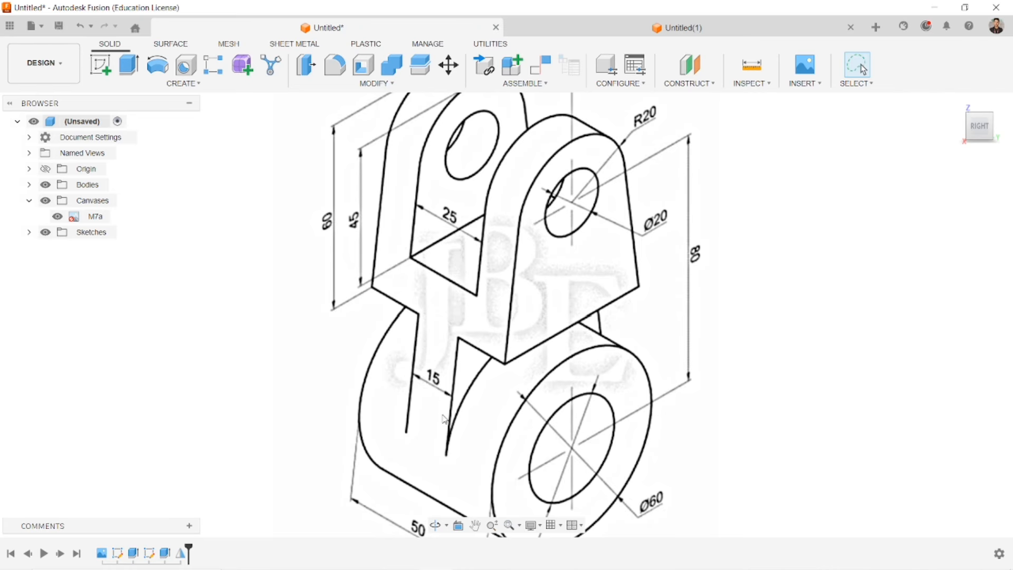
pyautogui.scroll(-1, 459, 417)
pyautogui.scroll(-1, 477, 398)
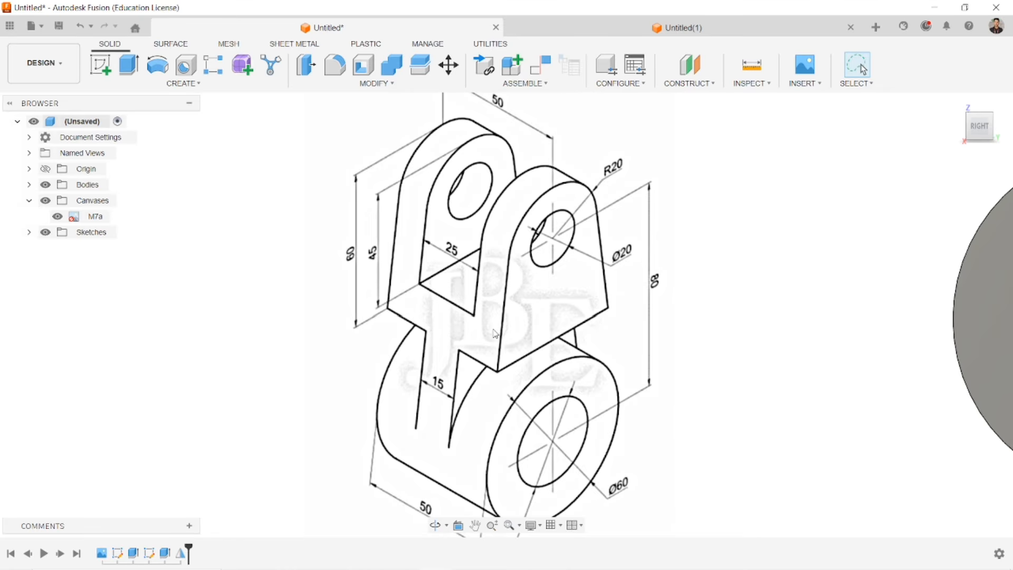
pyautogui.scroll(-1, 485, 383)
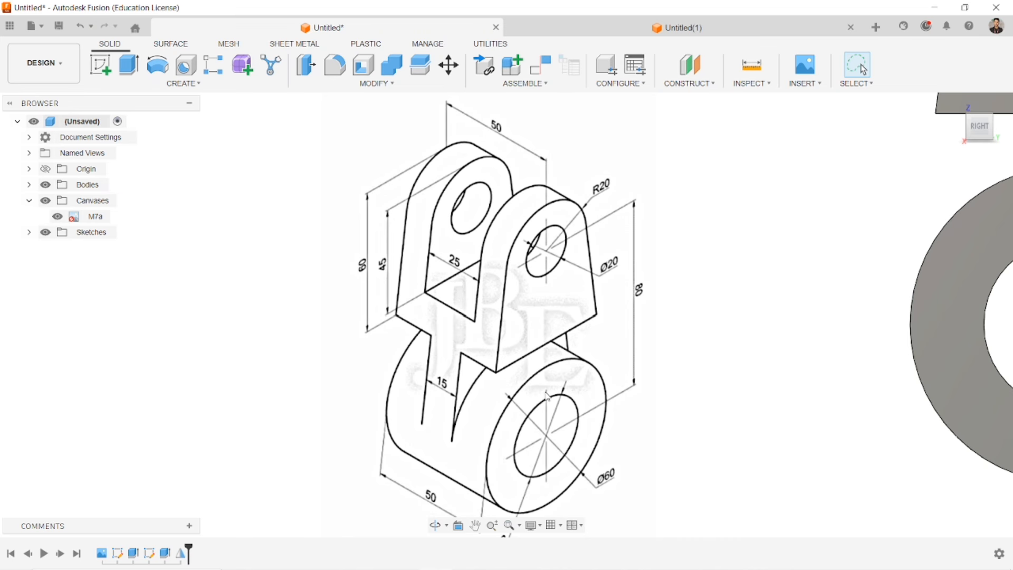
pyautogui.scroll(-5, 615, 270)
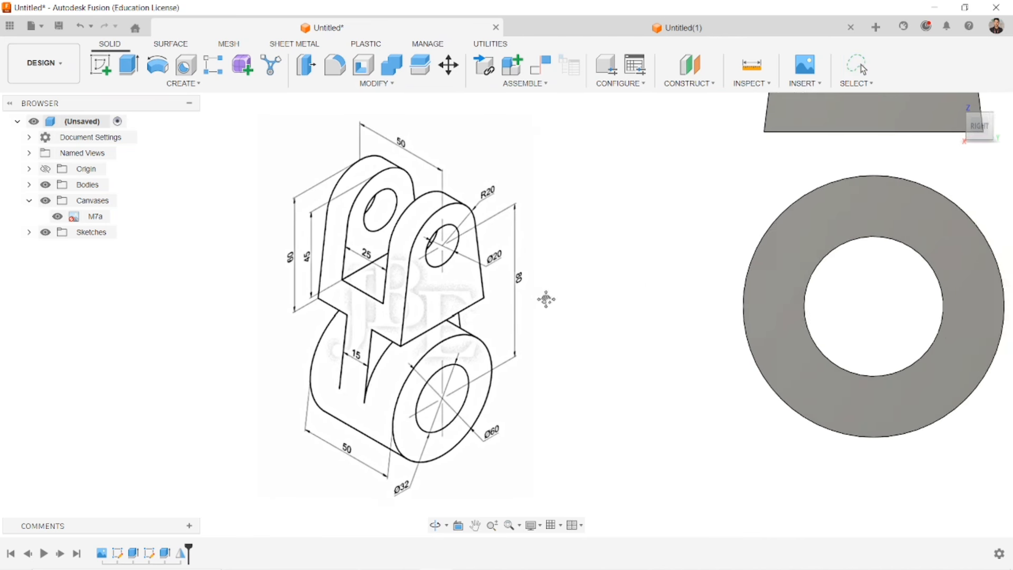
pyautogui.moveTo(567, 342); pyautogui.dragTo(481, 325, button='middle')
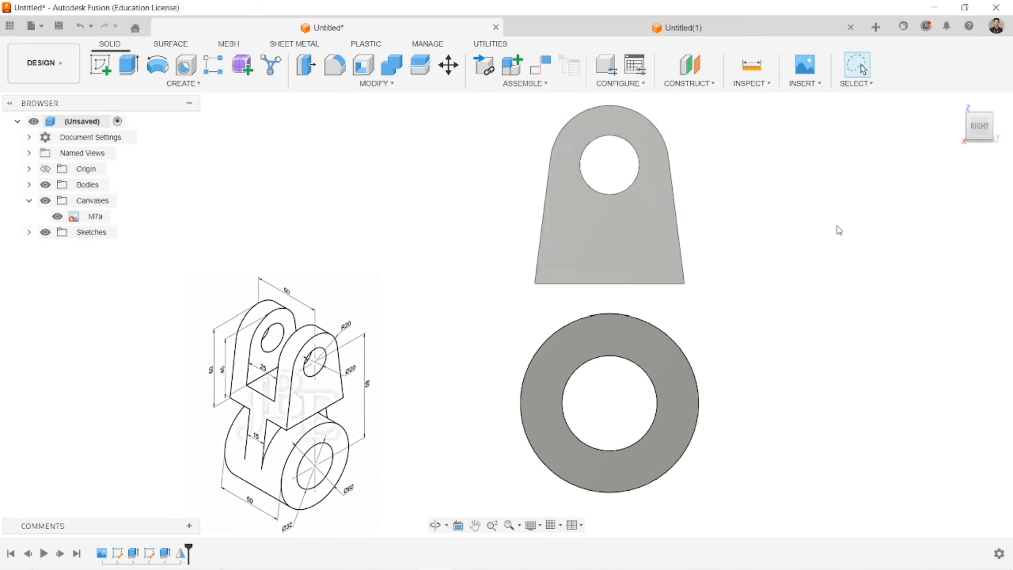
# Step: Show the origin planes and hide both lug bodies, leaving only the cylinder body displayed
pyautogui.click(957, 104)
pyautogui.scroll(5, 534, 289)
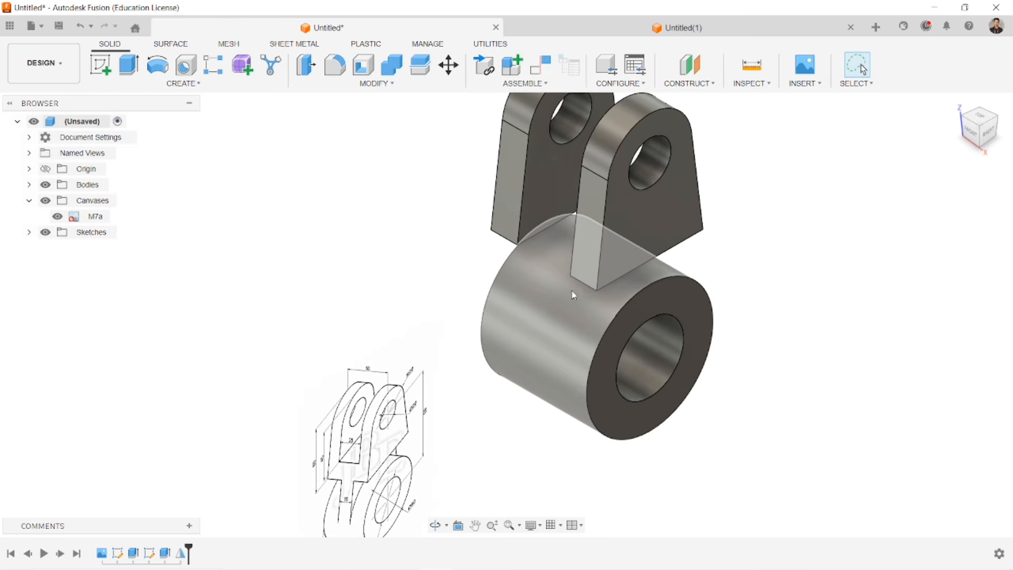
pyautogui.click(46, 168)
pyautogui.scroll(-2, 564, 306)
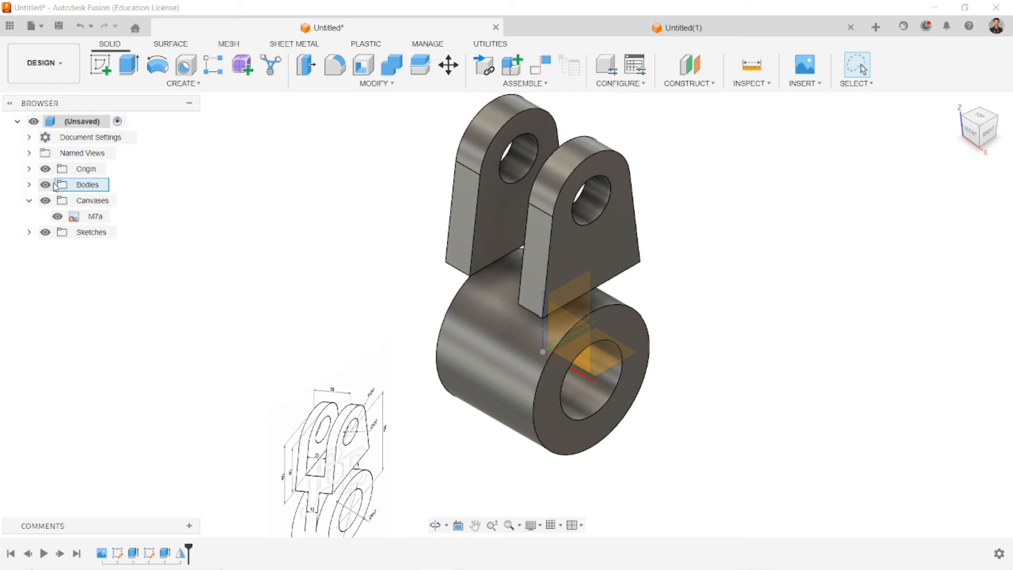
pyautogui.click(29, 185)
pyautogui.click(58, 217)
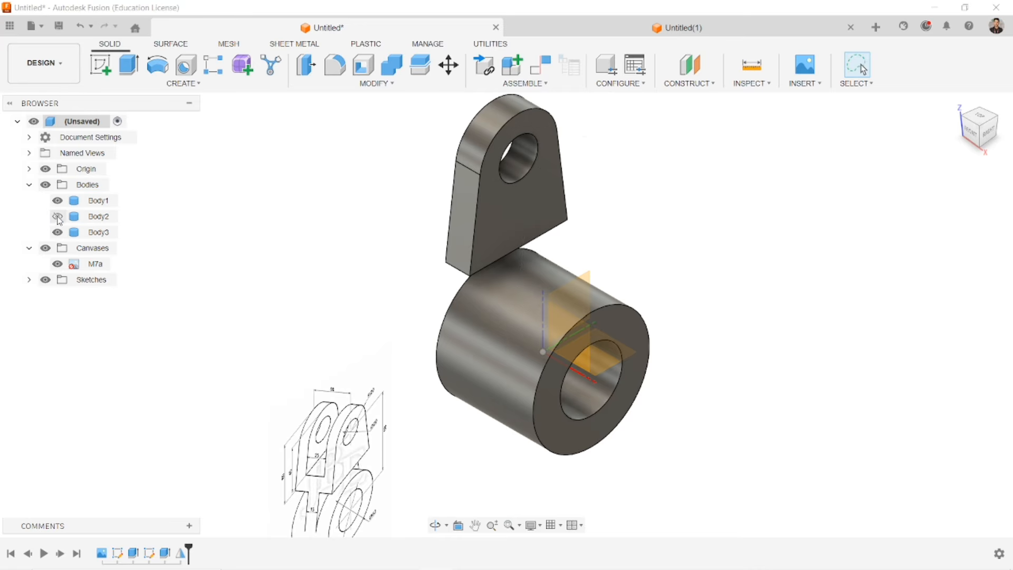
pyautogui.click(58, 232)
pyautogui.click(581, 293)
pyautogui.scroll(3, 576, 311)
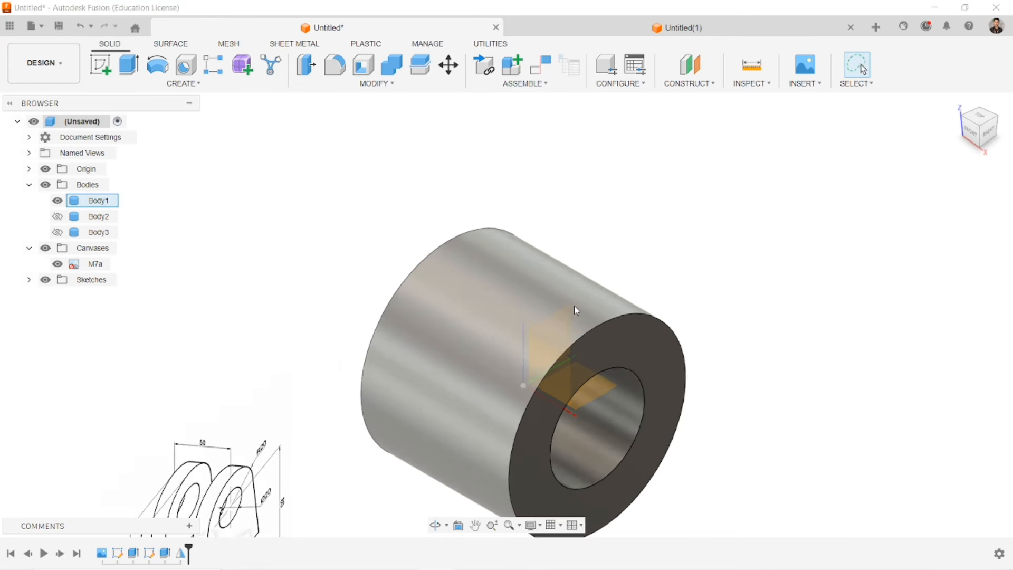
pyautogui.scroll(-5, 574, 307)
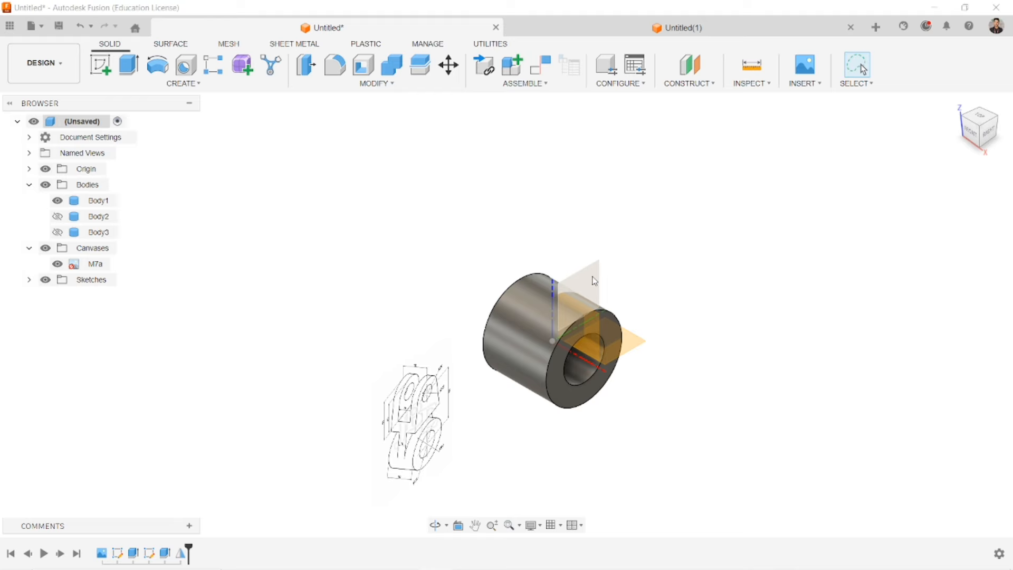
pyautogui.keyDown('shift'); pyautogui.moveTo(608, 294); pyautogui.dragTo(665, 289, button='middle'); pyautogui.keyUp('shift')
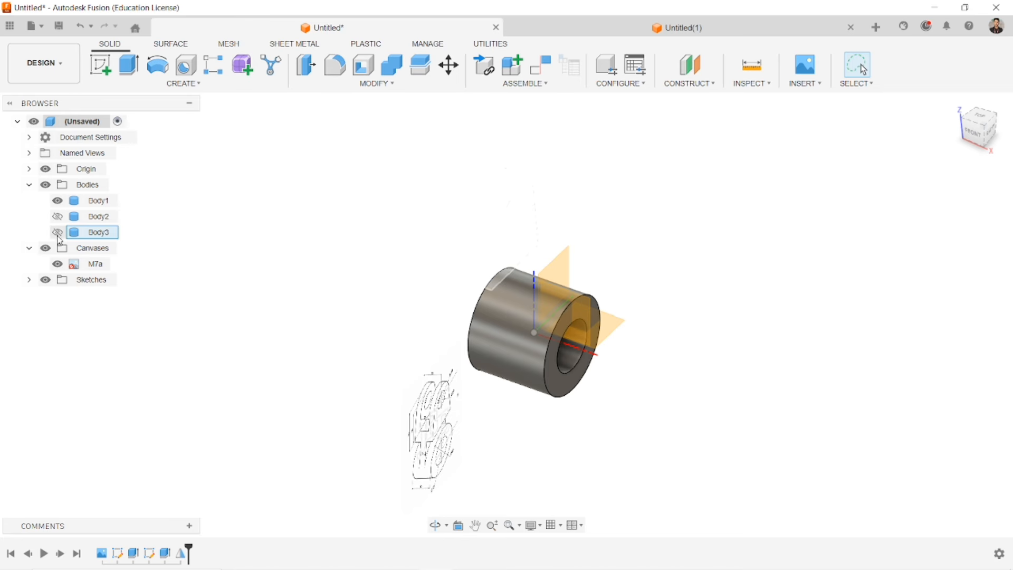
# Step: Hide the cylinder, then display the cylinder and both lug bodies together with the origin planes hidden
pyautogui.click(57, 200)
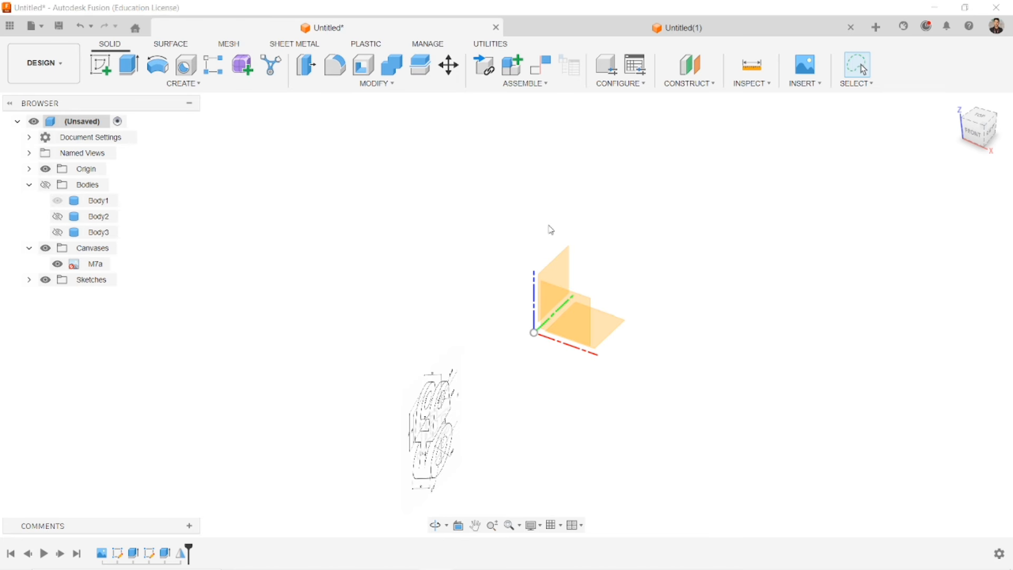
pyautogui.click(46, 185)
pyautogui.click(57, 216)
pyautogui.click(57, 233)
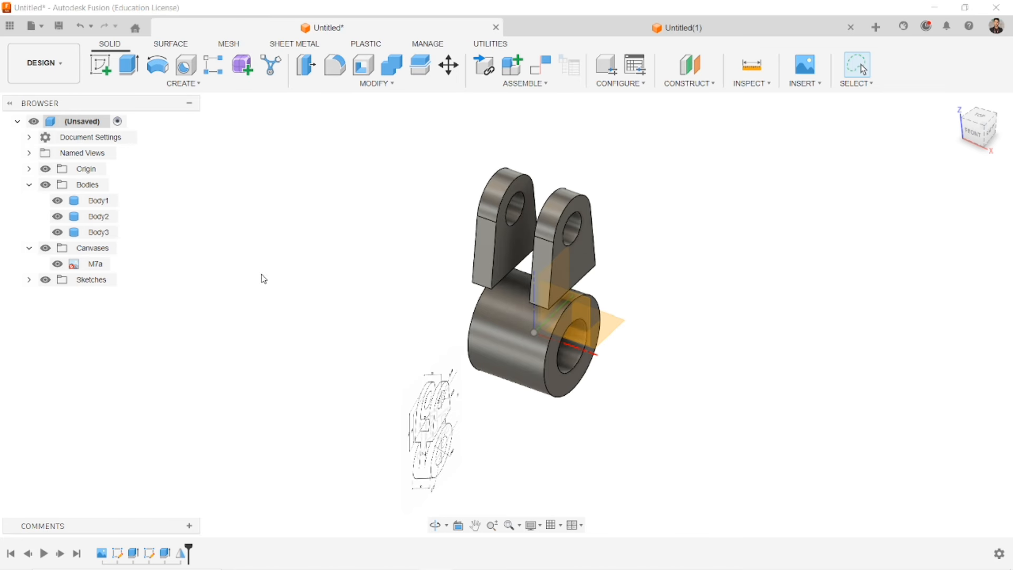
pyautogui.scroll(2, 442, 296)
pyautogui.scroll(-1, 462, 300)
pyautogui.moveTo(516, 336); pyautogui.dragTo(486, 332, button='middle')
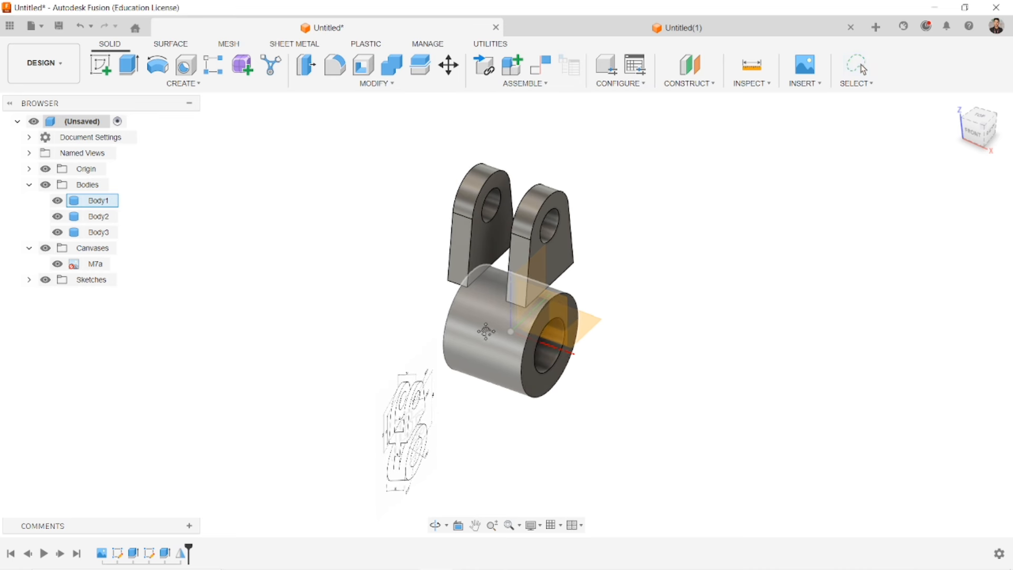
pyautogui.click(45, 169)
# Step: Create a midplane between the two flat end faces of the cylinder
pyautogui.click(710, 82)
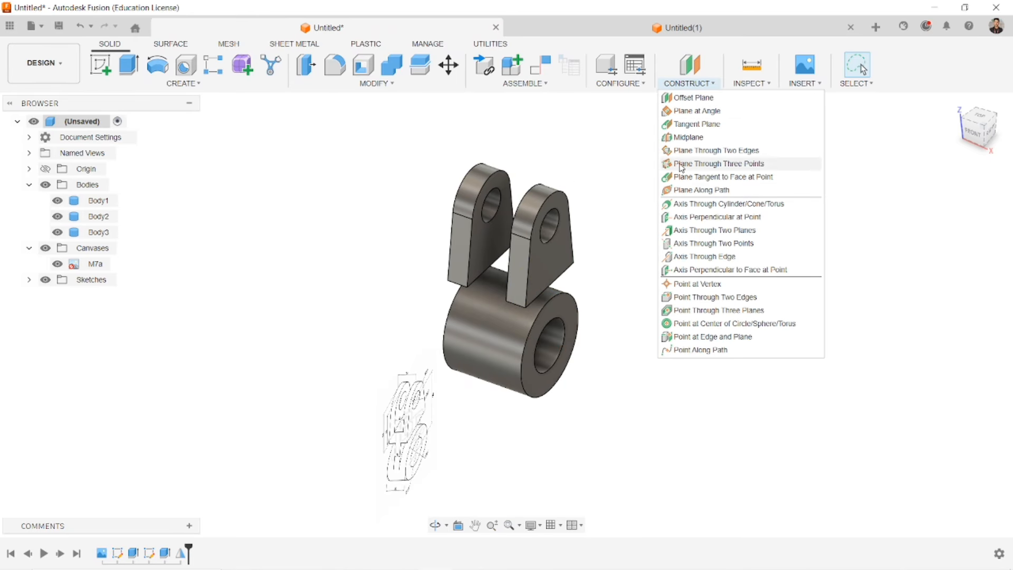
pyautogui.click(688, 137)
pyautogui.scroll(2, 564, 343)
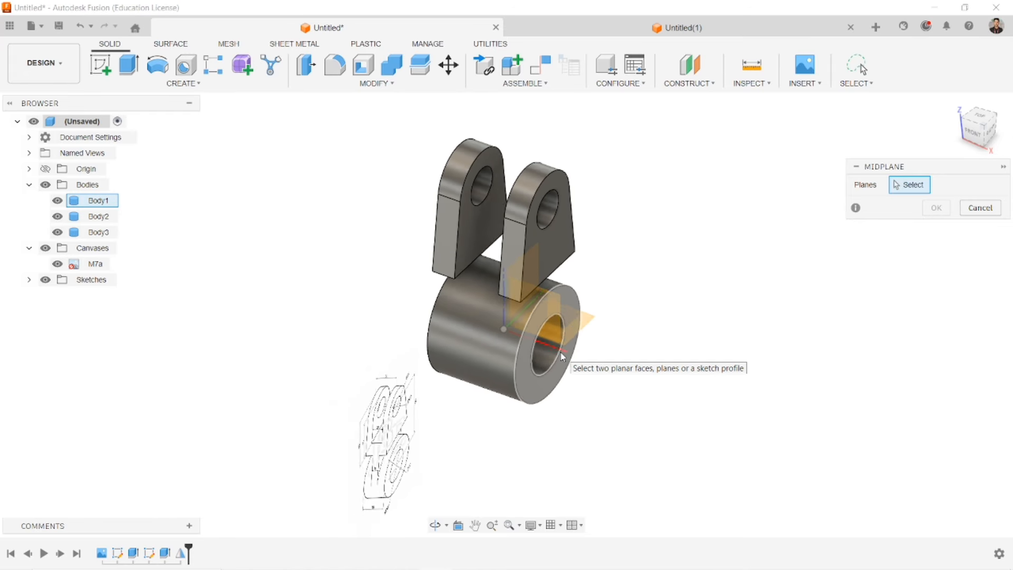
pyautogui.click(519, 371)
pyautogui.keyDown('shift'); pyautogui.moveTo(429, 409); pyautogui.dragTo(399, 375, button='middle'); pyautogui.keyUp('shift')
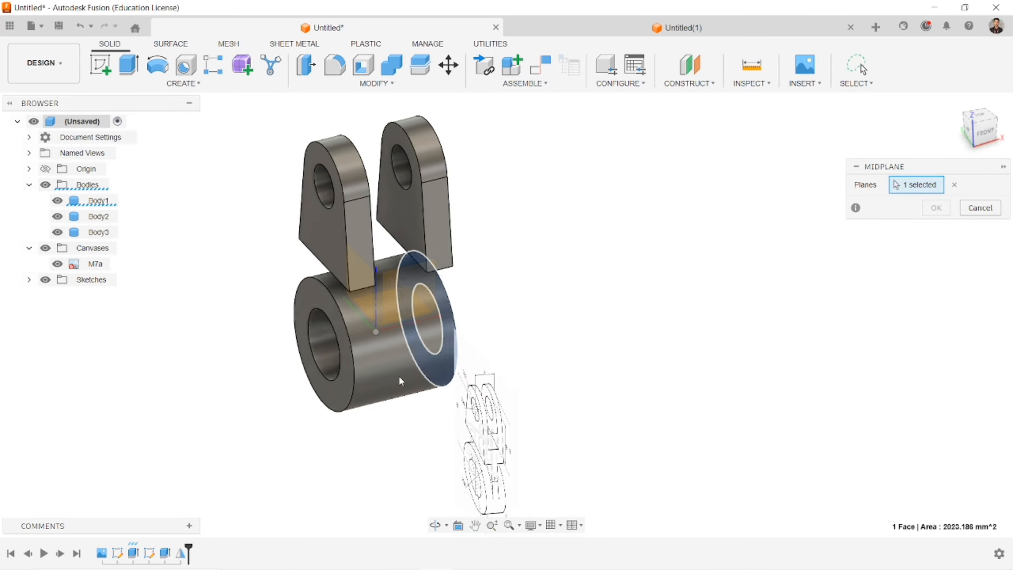
pyautogui.click(341, 384)
pyautogui.keyDown('shift'); pyautogui.moveTo(602, 355); pyautogui.dragTo(561, 397, button='middle'); pyautogui.keyUp('shift')
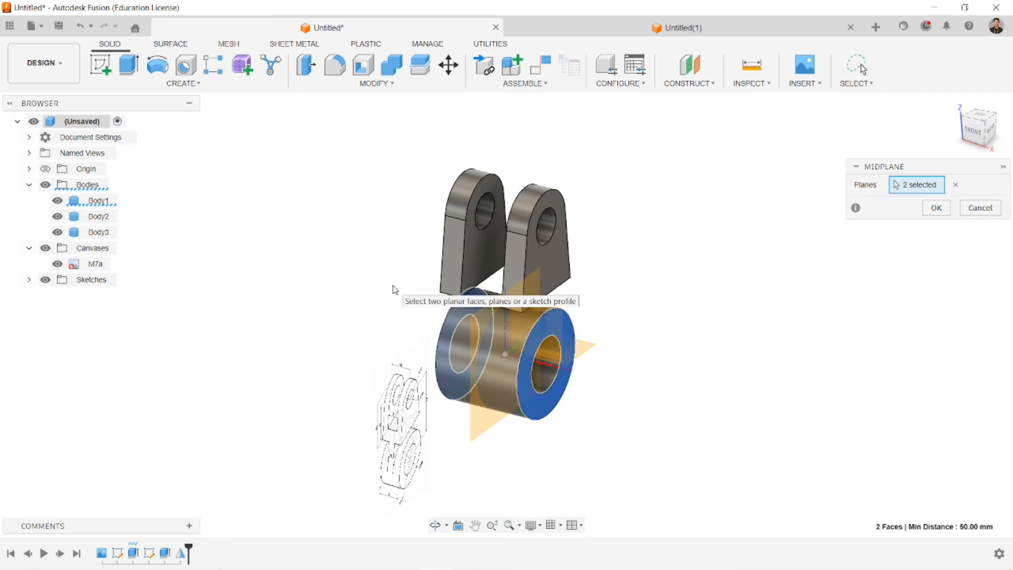
pyautogui.click(936, 208)
pyautogui.keyDown('shift'); pyautogui.moveTo(653, 316); pyautogui.dragTo(546, 346, button='middle'); pyautogui.keyUp('shift')
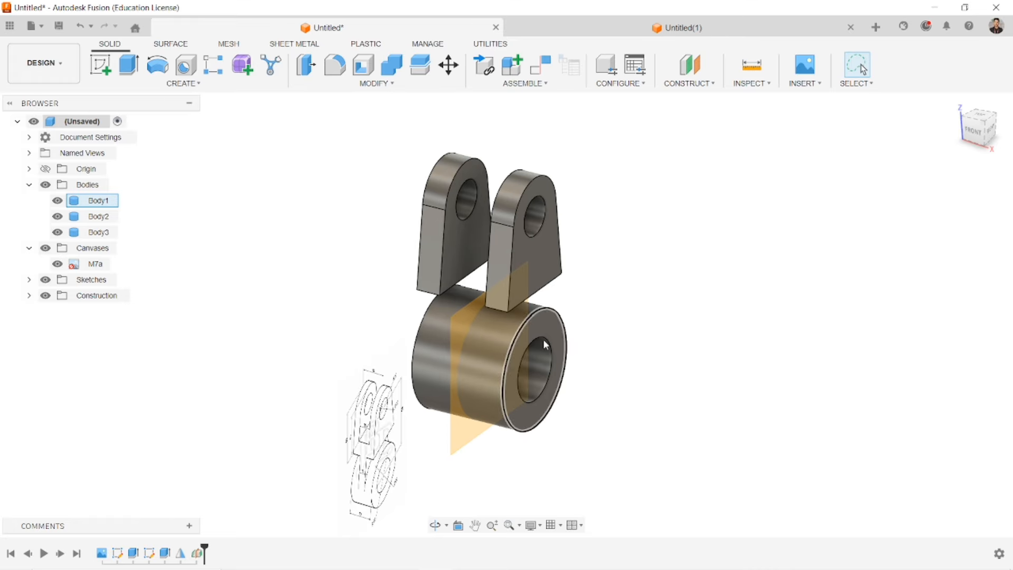
# Step: Start a sketch on the new midplane through the cylinder
pyautogui.scroll(3, 546, 346)
pyautogui.rightClick(499, 259)
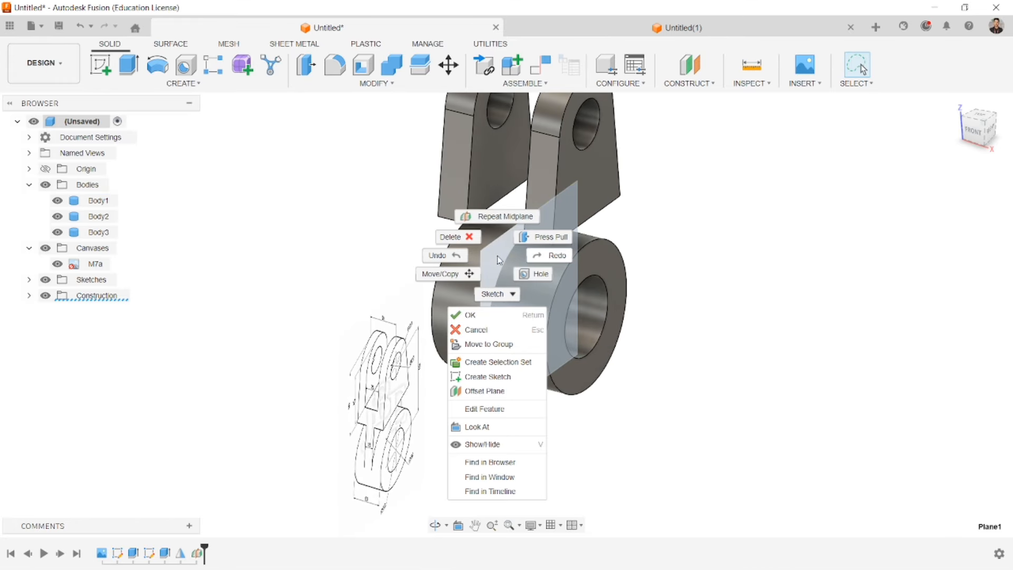
pyautogui.click(527, 255)
pyautogui.click(102, 68)
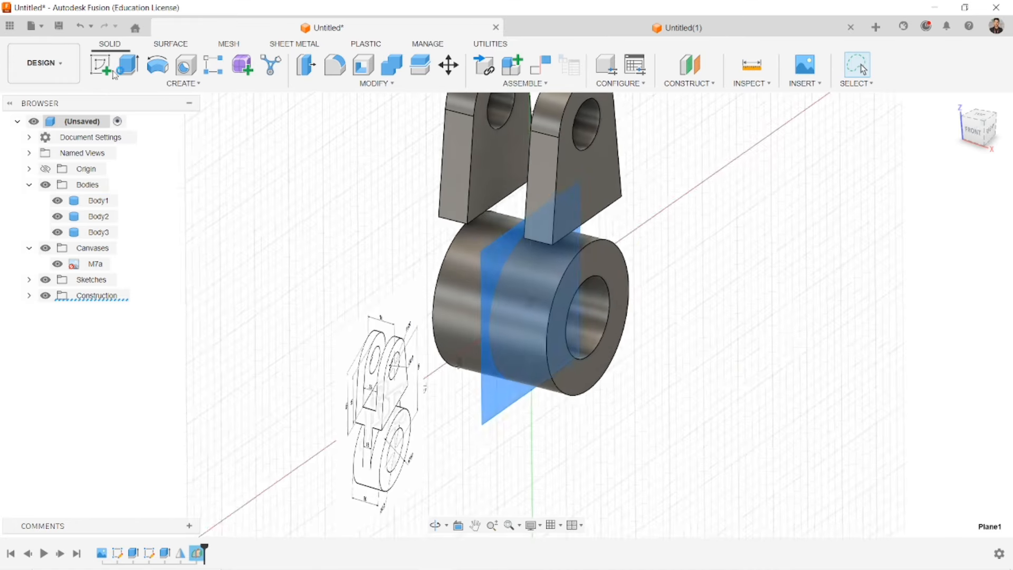
# Step: Project the lug's two slanted sides, base edge and rounded top, plus the cylinder's outer circle, into the sketch
pyautogui.scroll(-1, 648, 275)
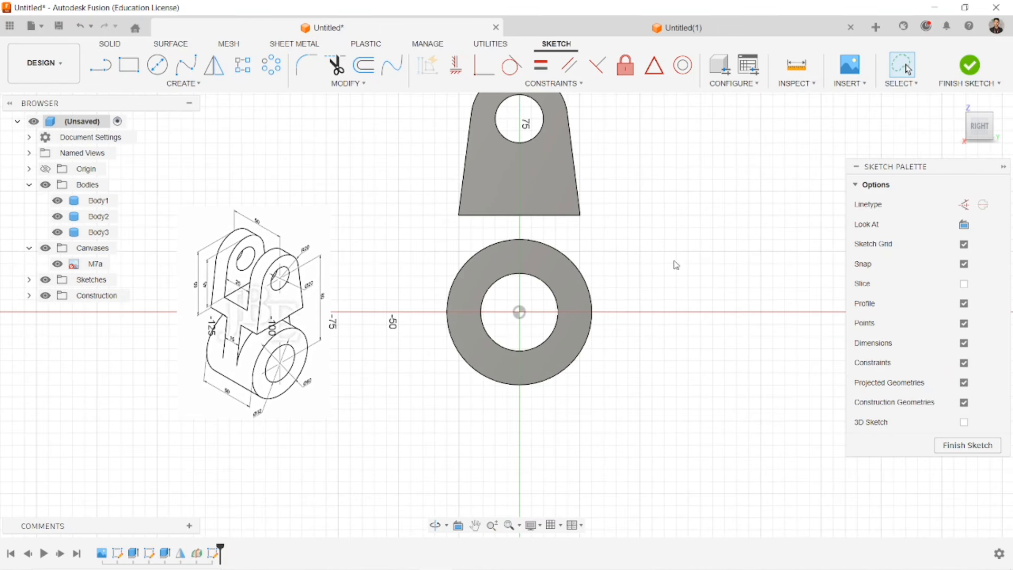
pyautogui.scroll(-2, 660, 232)
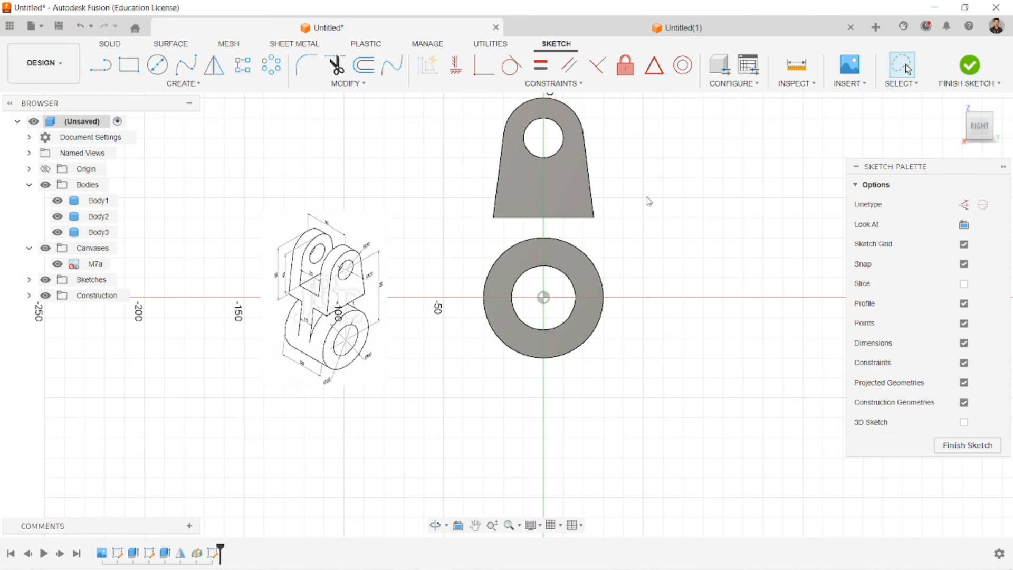
pyautogui.scroll(2, 582, 217)
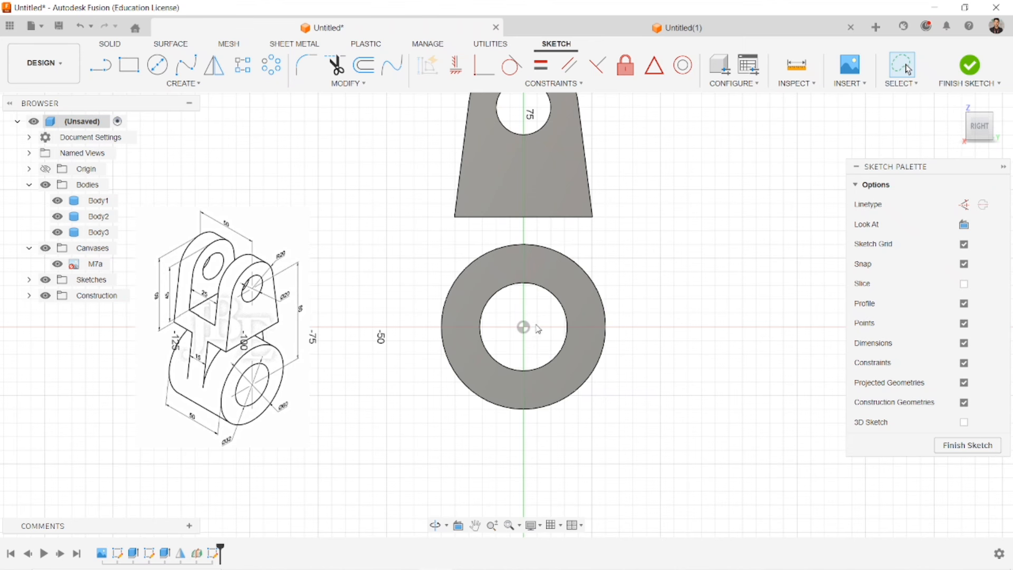
pyautogui.scroll(-2, 538, 329)
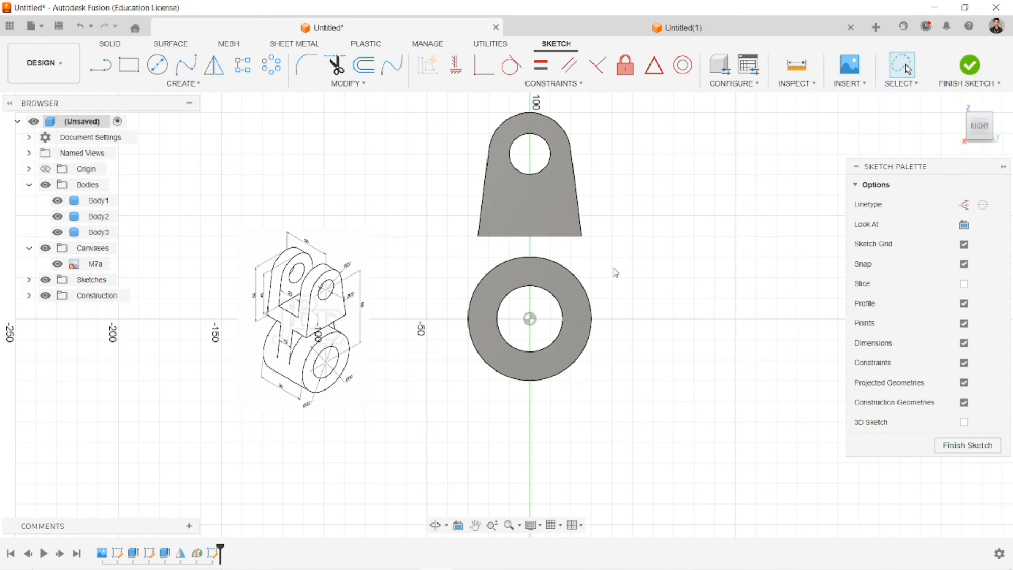
pyautogui.scroll(5, 530, 218)
pyautogui.moveTo(530, 218)
pyautogui.mouseDown(button='middle')
pyautogui.moveTo(545, 239)
pyautogui.moveTo(551, 224)
pyautogui.mouseUp(button='middle')
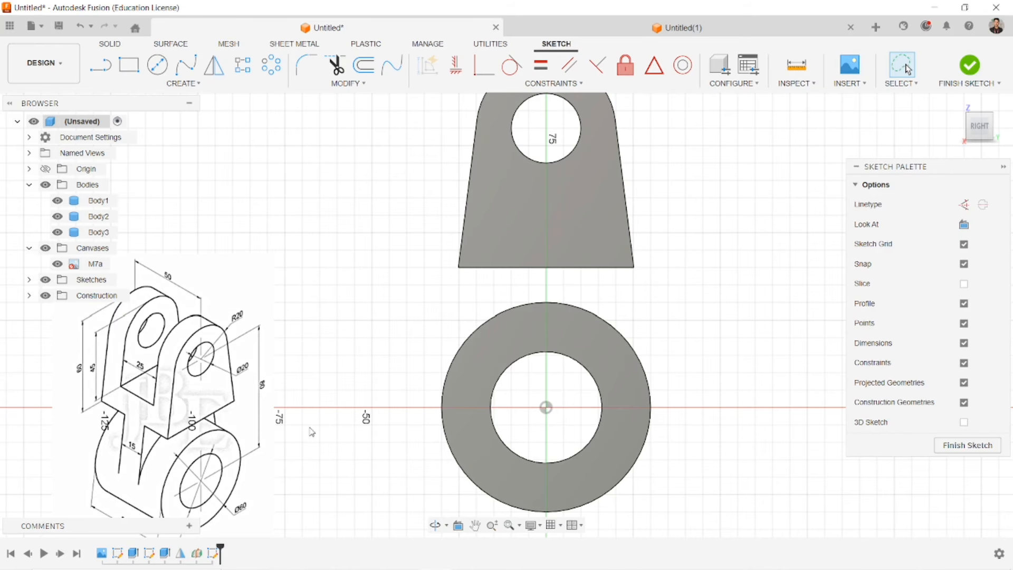
pyautogui.scroll(-3, 385, 380)
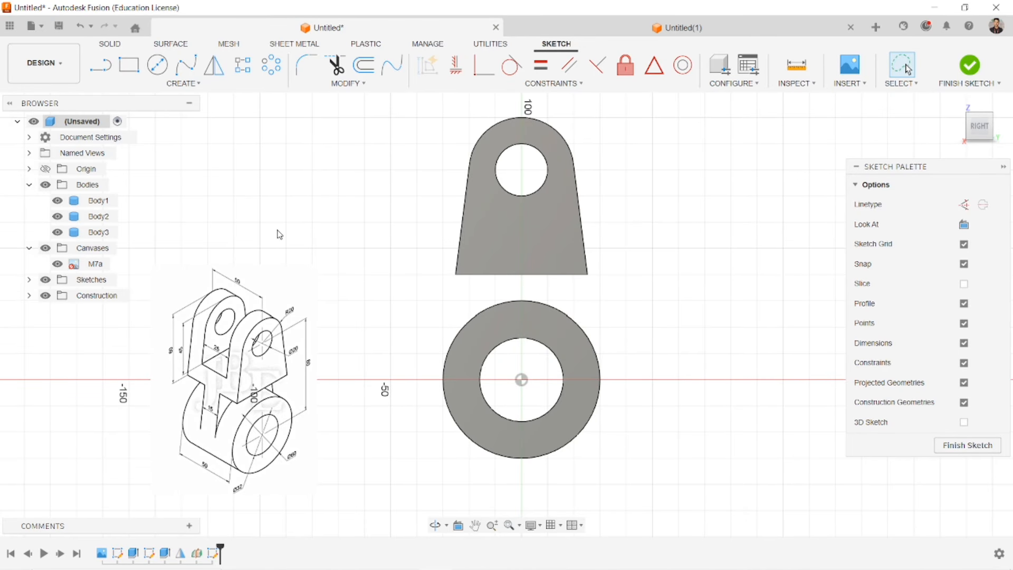
pyautogui.press('p')
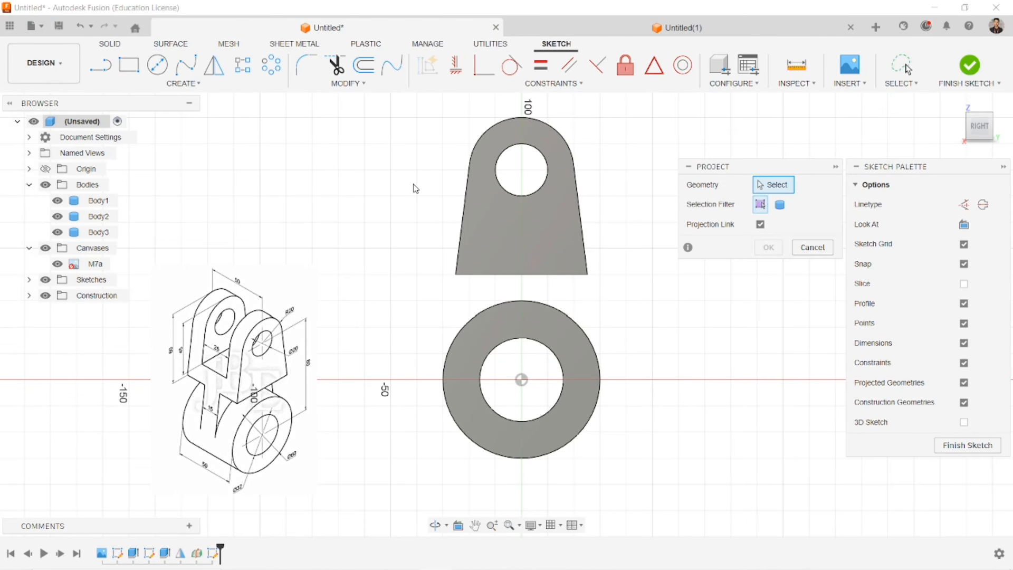
pyautogui.click(467, 227)
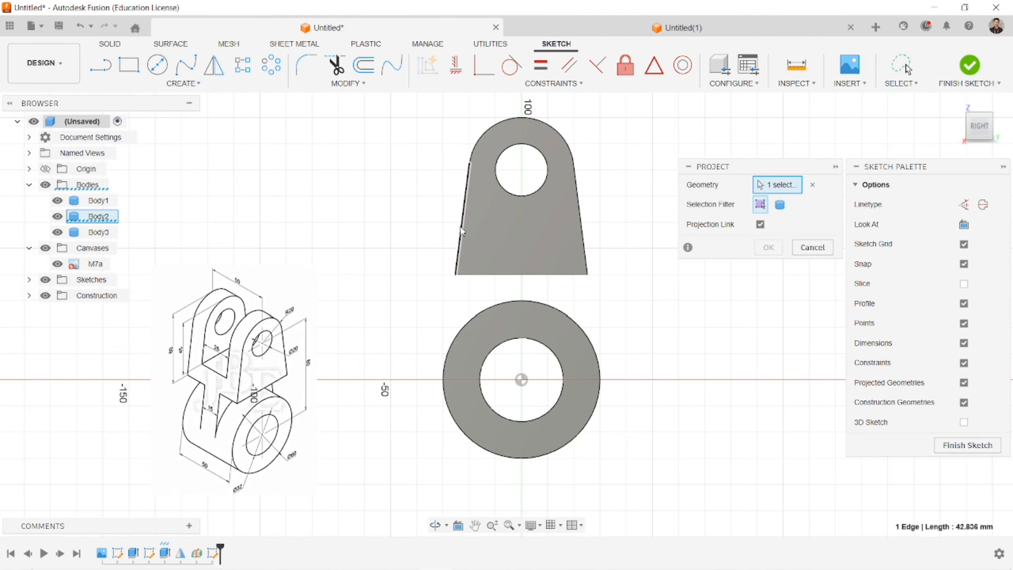
pyautogui.click(583, 227)
pyautogui.click(549, 274)
pyautogui.click(538, 302)
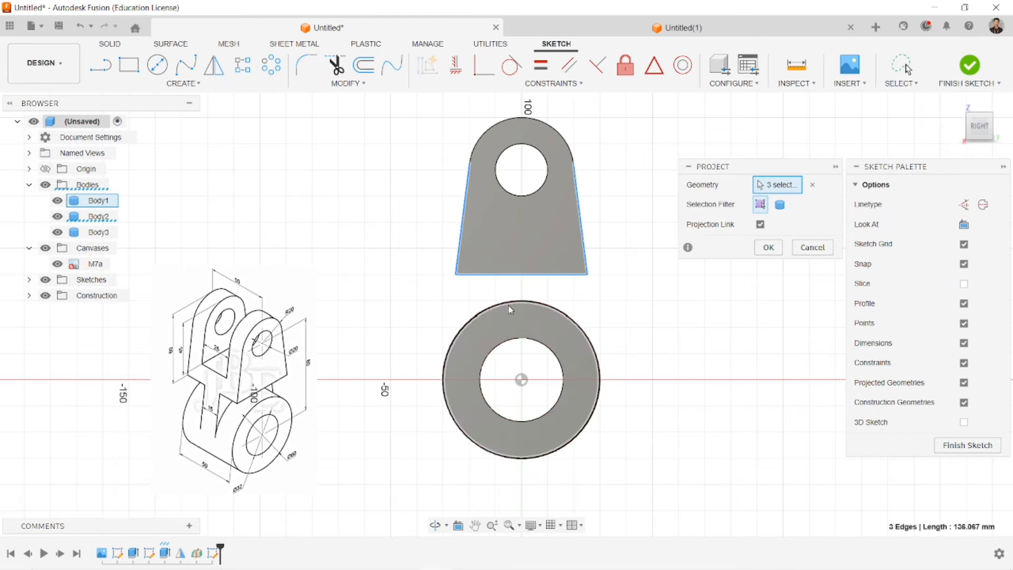
pyautogui.click(505, 122)
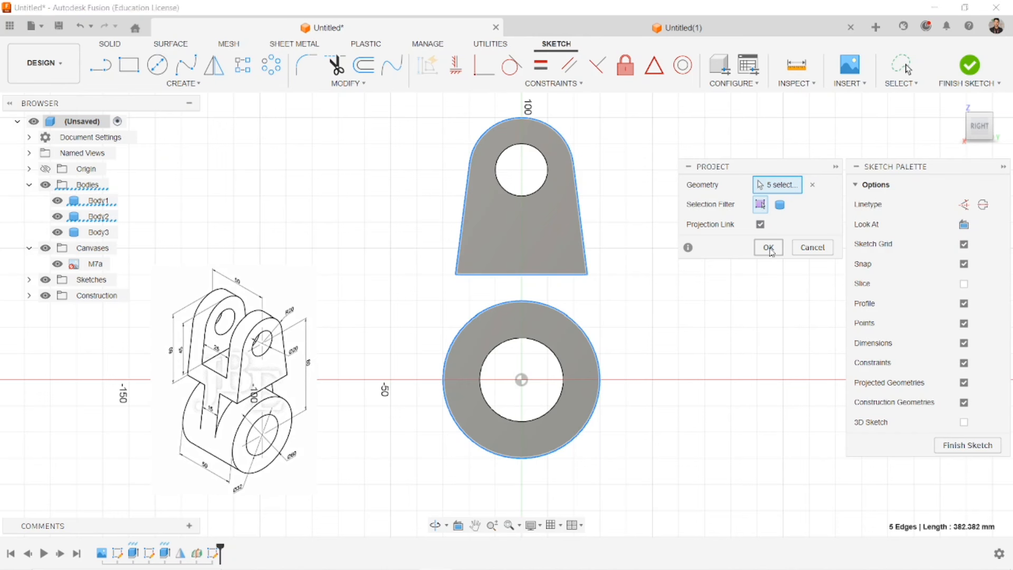
pyautogui.click(770, 248)
# Step: Hide the bodies and draw a line from each lower corner of the lug outline to the cylinder circle, the first one tangent
pyautogui.click(45, 184)
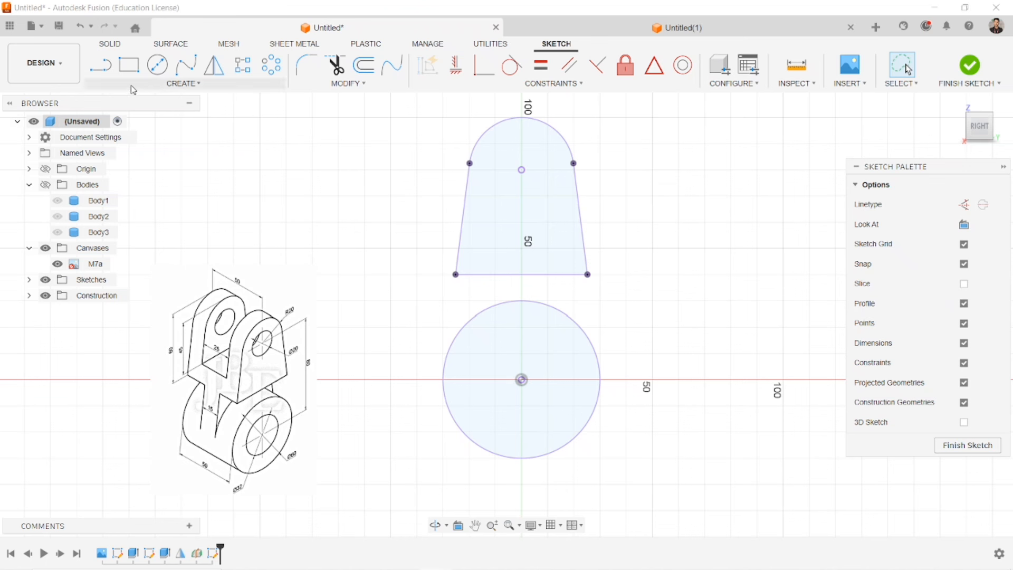
pyautogui.click(100, 65)
pyautogui.click(456, 275)
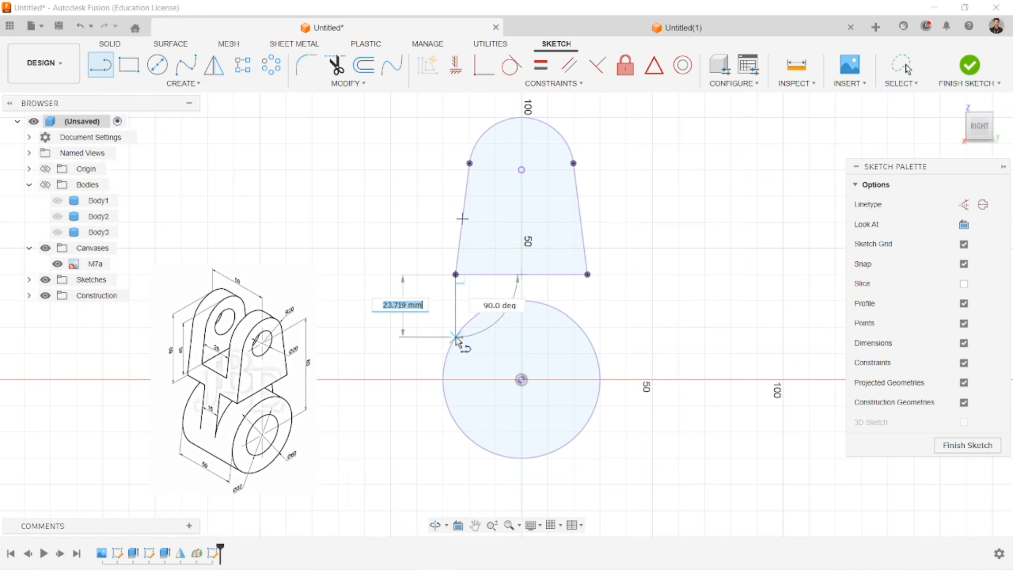
pyautogui.doubleClick(445, 370)
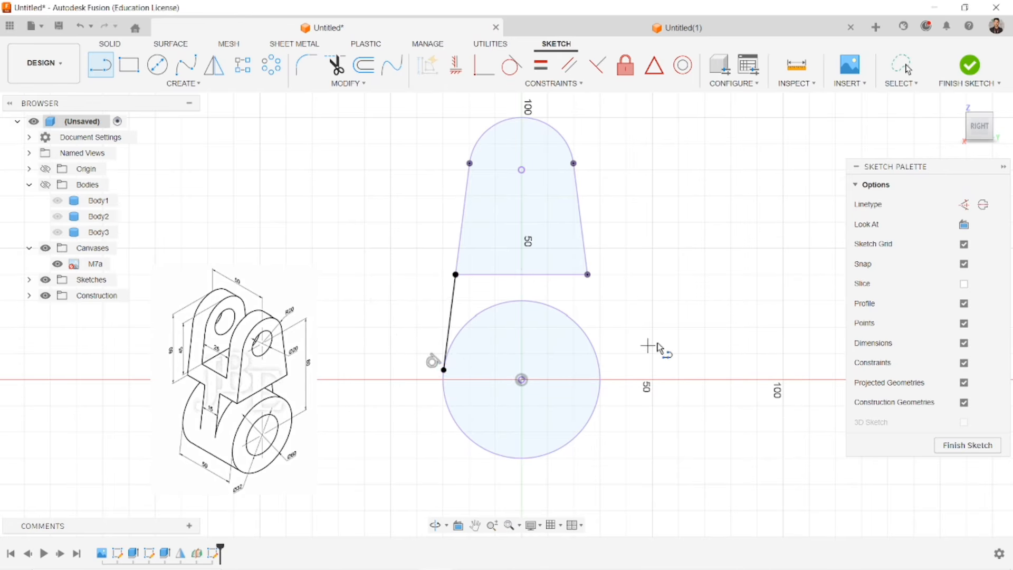
pyautogui.click(588, 274)
pyautogui.doubleClick(591, 343)
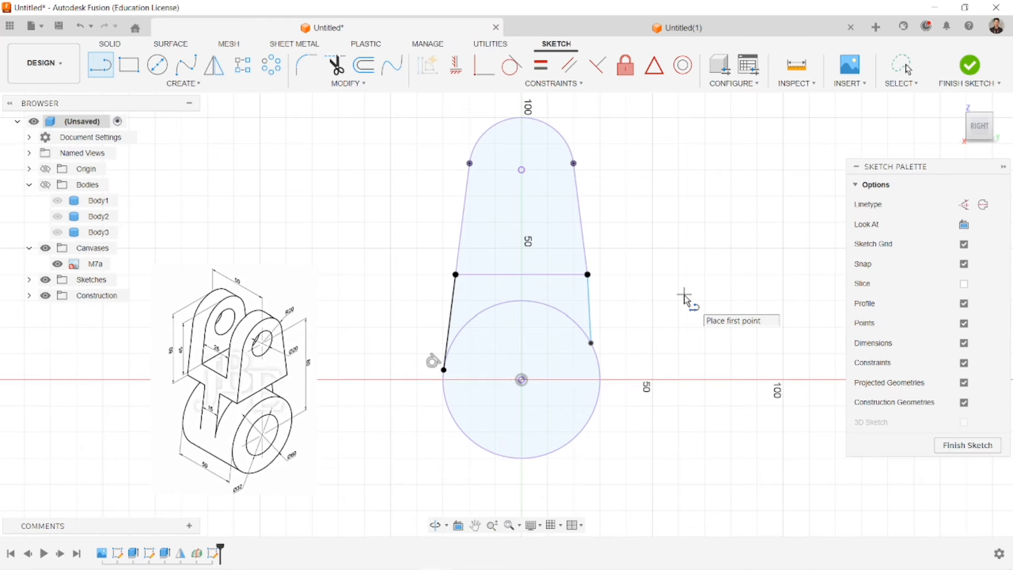
pyautogui.press('Escape')
# Step: Constrain the second connecting line tangent to the cylinder circle, then show the bodies and finish the sketch
pyautogui.click(510, 65)
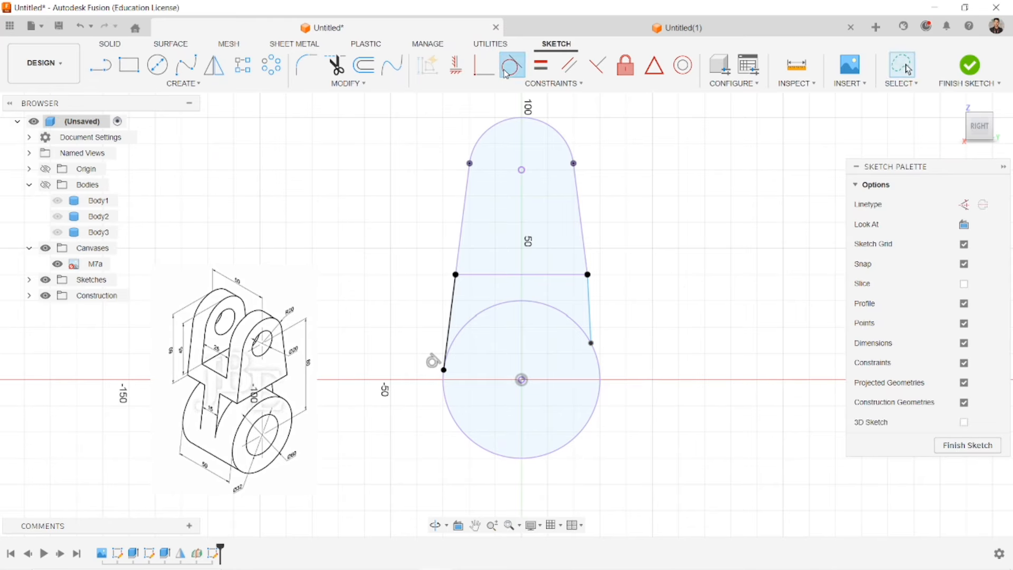
pyautogui.click(591, 311)
pyautogui.click(611, 364)
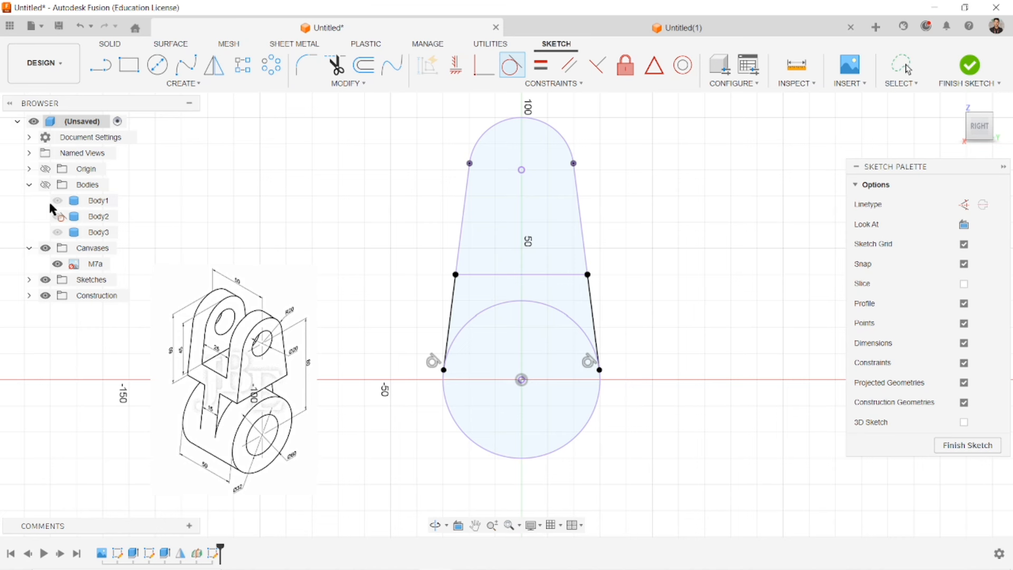
pyautogui.click(45, 185)
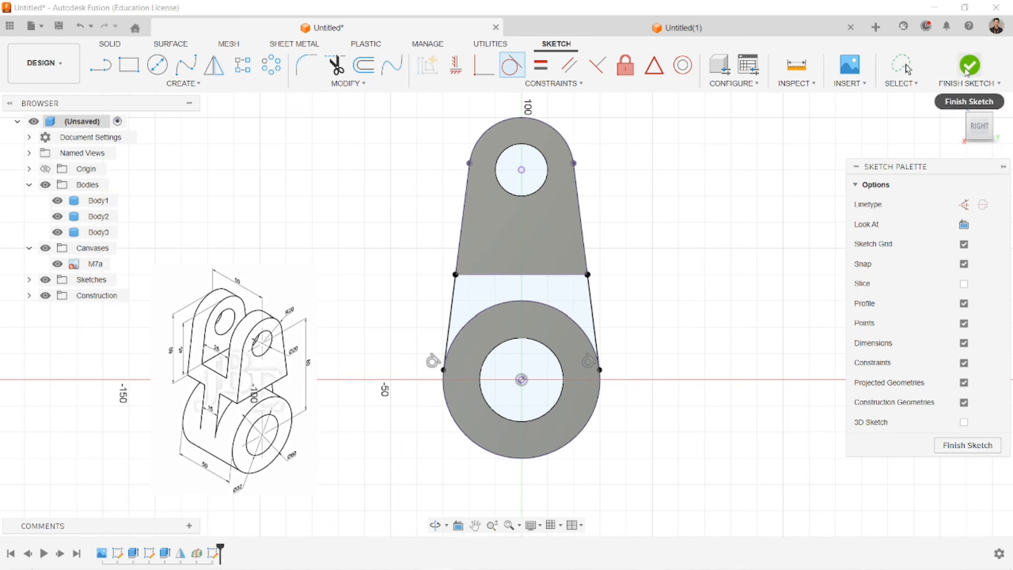
pyautogui.click(941, 83)
pyautogui.click(957, 105)
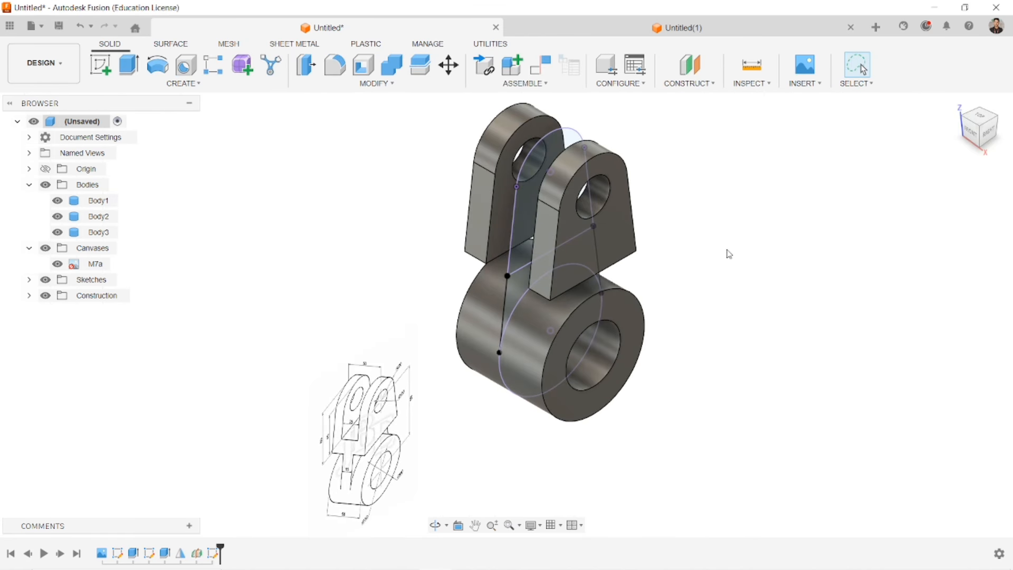
# Step: Extrude the profile between the lug base and the cylinder symmetrically to a total of 25 mm, joining it to the bodies
pyautogui.click(130, 67)
pyautogui.click(504, 328)
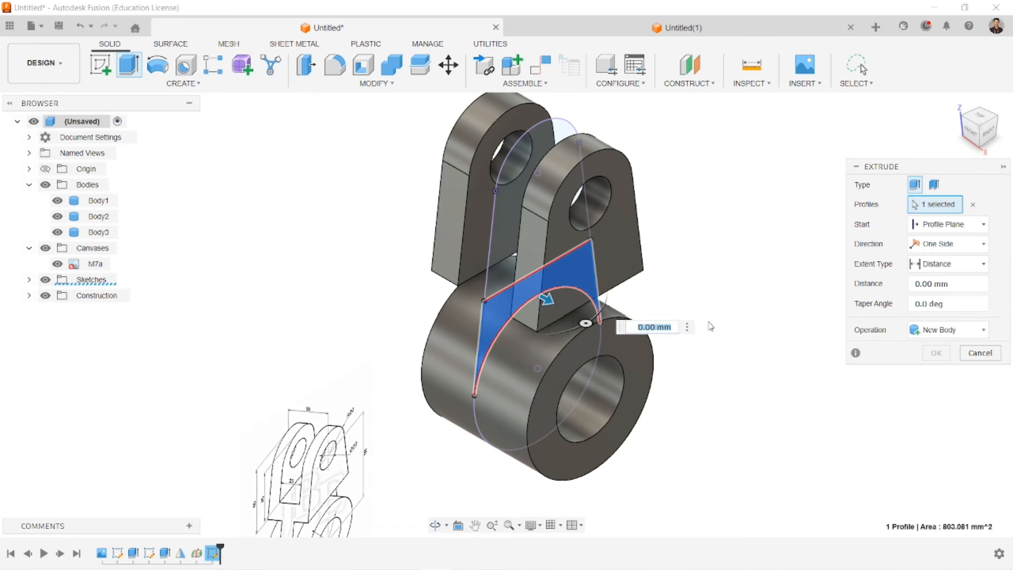
pyautogui.click(947, 244)
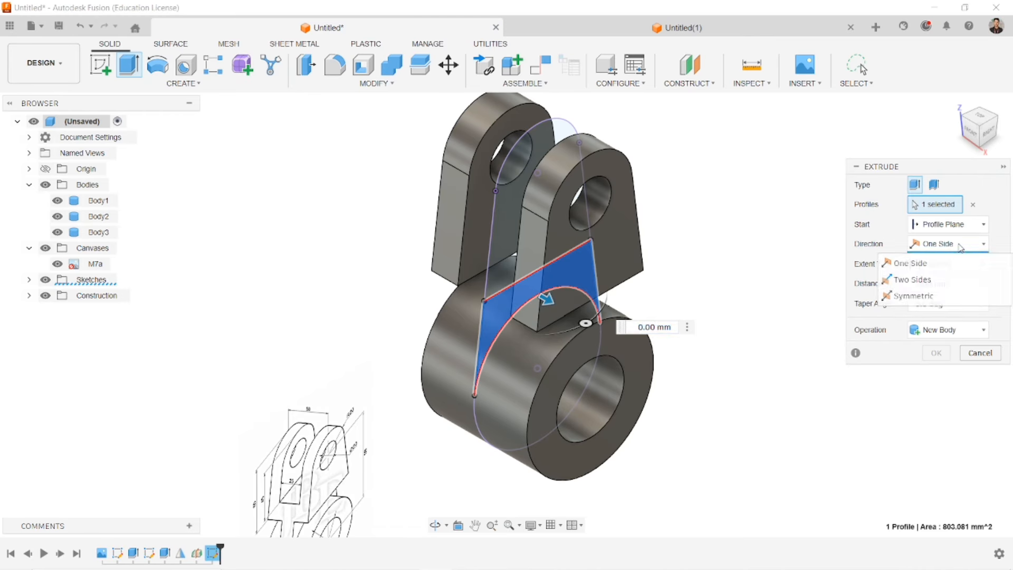
pyautogui.click(932, 297)
pyautogui.click(941, 284)
pyautogui.click(955, 304)
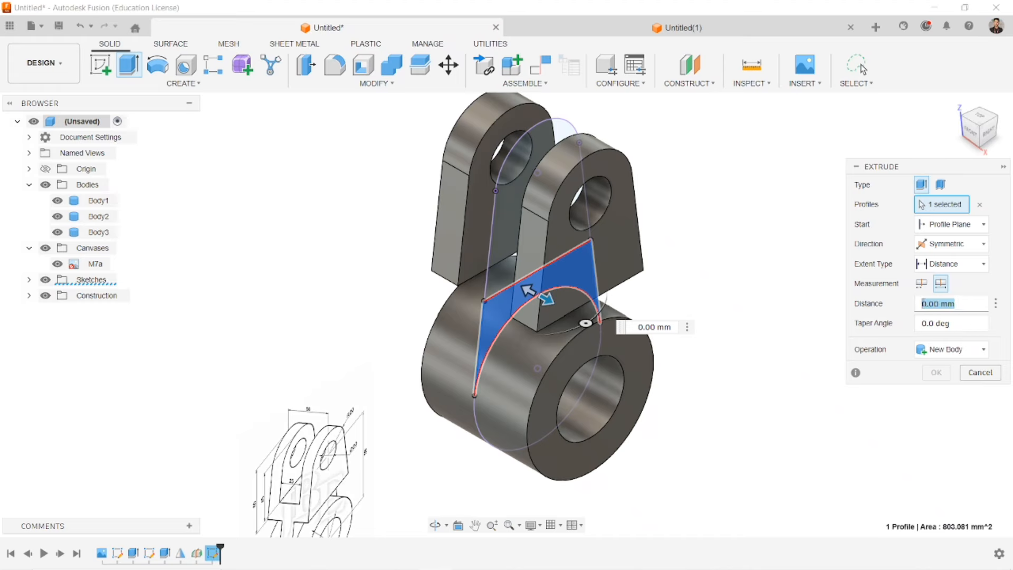
pyautogui.write('25')
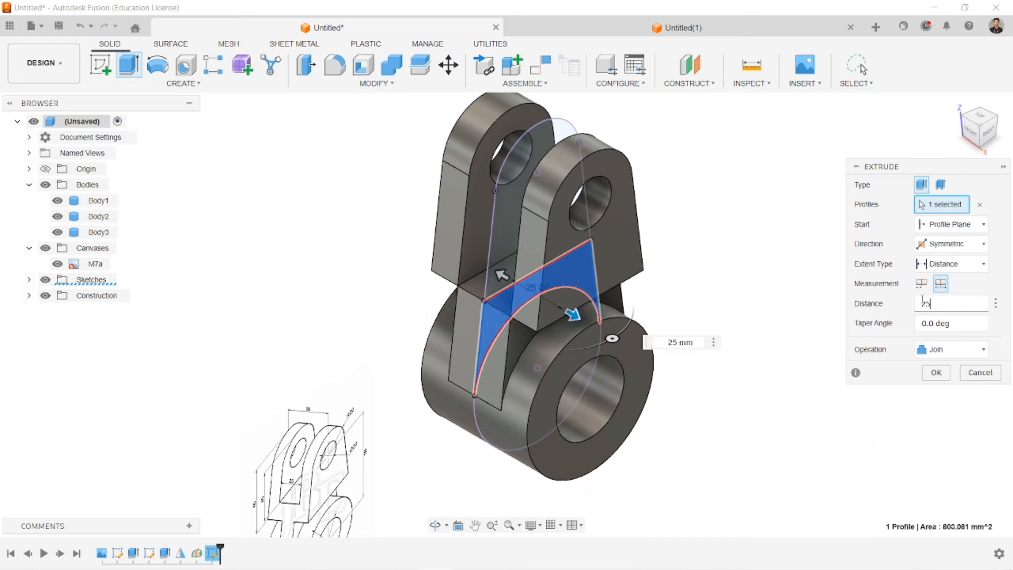
pyautogui.click(937, 372)
# Step: Compare the extruded web and lug base with the outline and dimensions on the M7a reference drawing
pyautogui.keyDown('shift'); pyautogui.moveTo(587, 385); pyautogui.dragTo(657, 293, button='middle'); pyautogui.keyUp('shift')
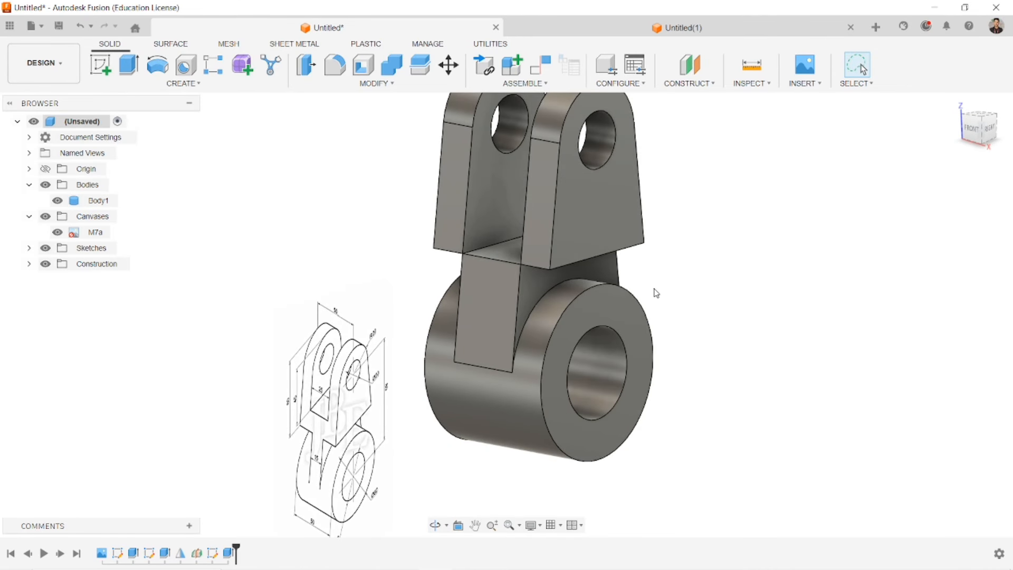
pyautogui.scroll(5, 331, 505)
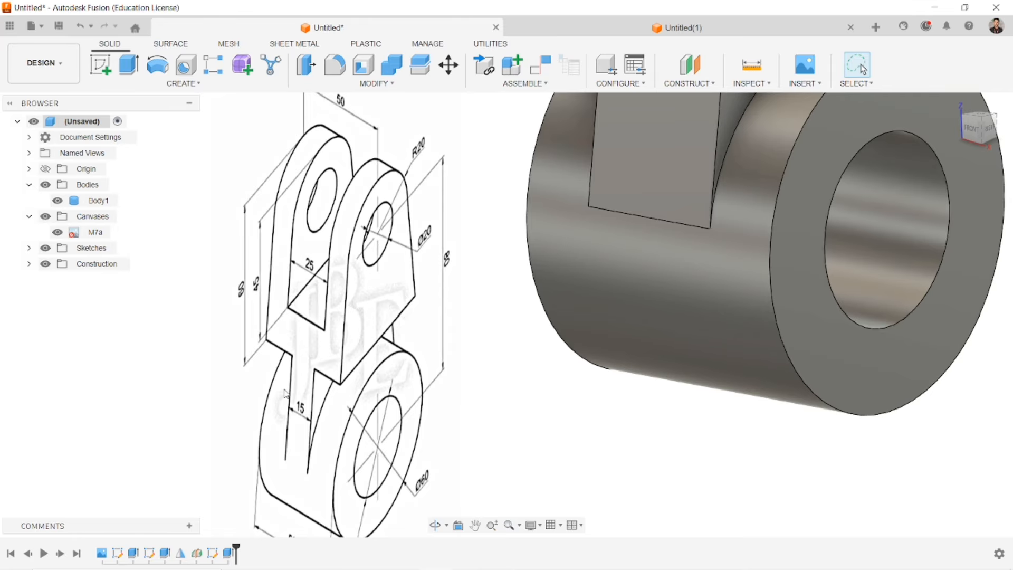
pyautogui.scroll(-1, 279, 401)
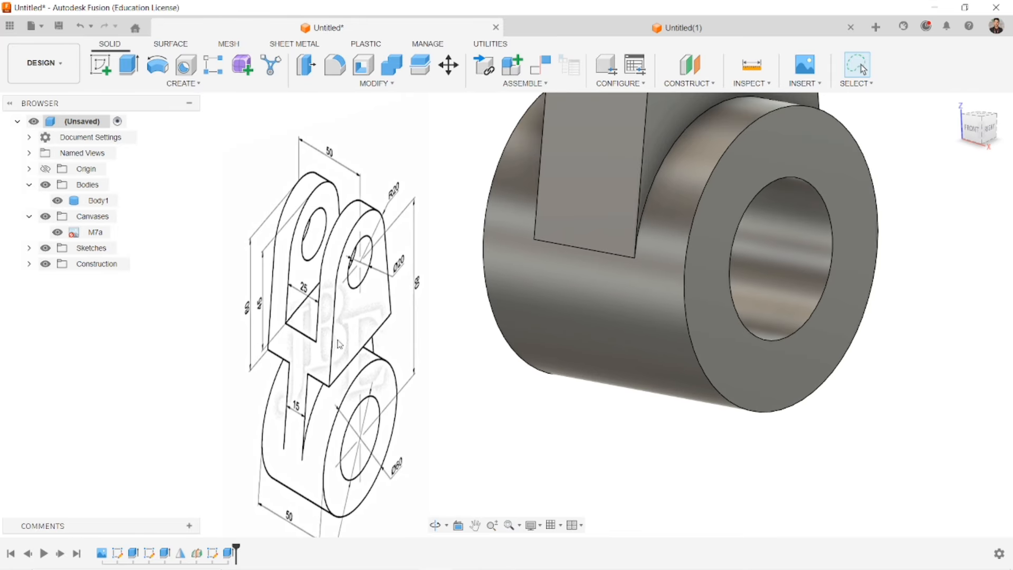
pyautogui.scroll(-5, 543, 270)
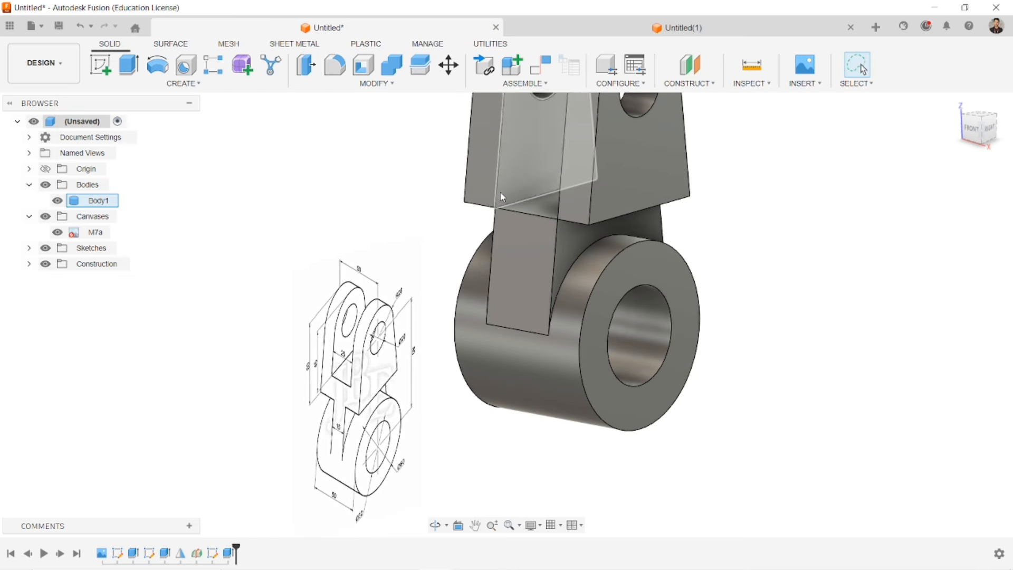
pyautogui.moveTo(555, 184); pyautogui.dragTo(563, 256, button='middle')
pyautogui.scroll(4, 541, 333)
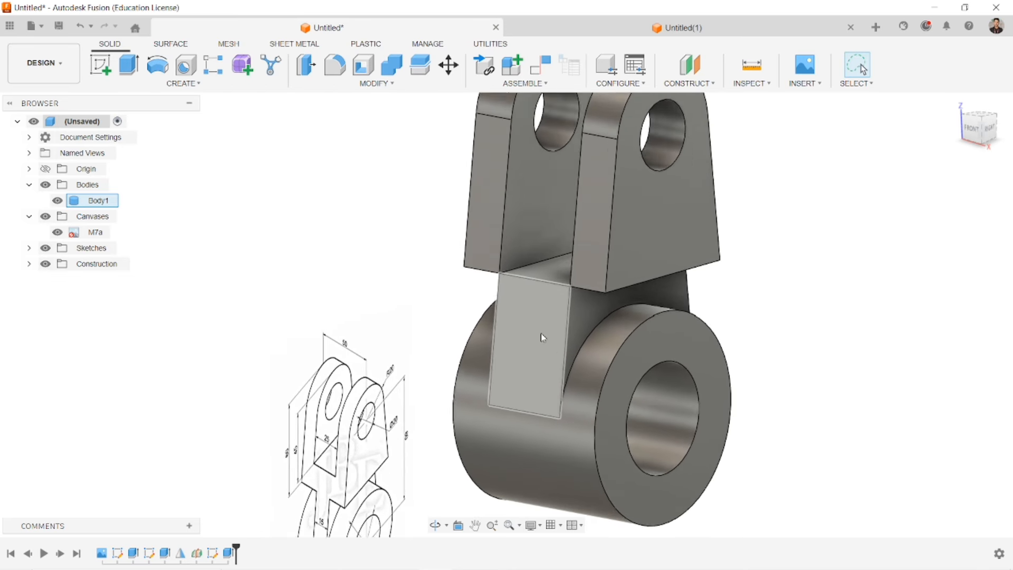
pyautogui.moveTo(480, 407); pyautogui.dragTo(580, 259, button='middle')
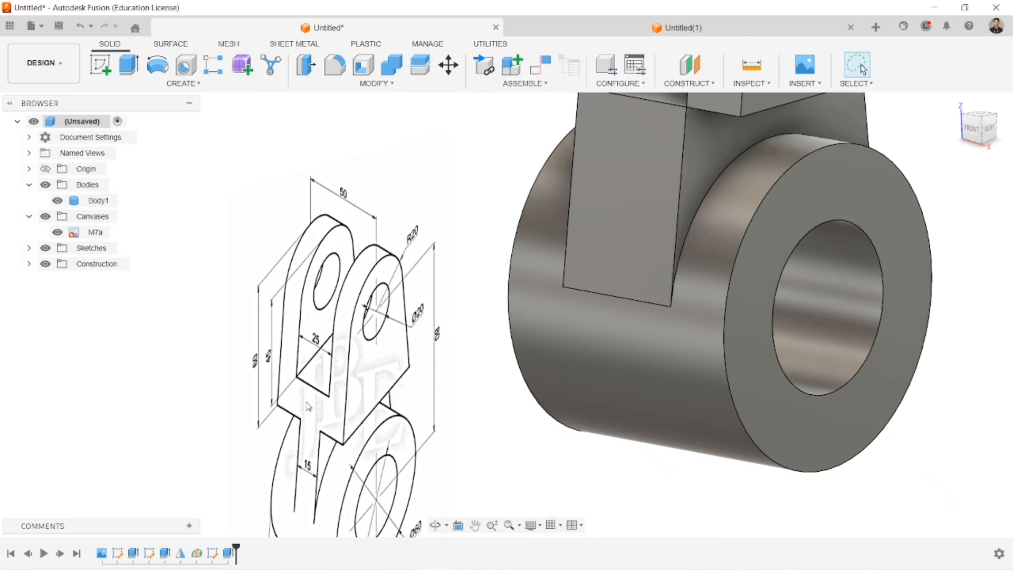
pyautogui.scroll(3, 308, 407)
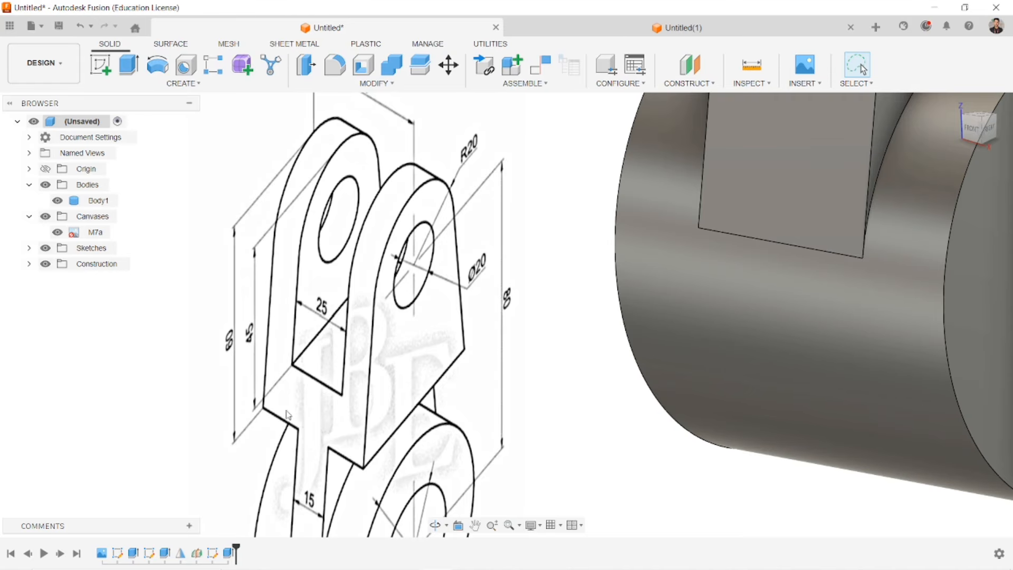
pyautogui.scroll(-2, 302, 384)
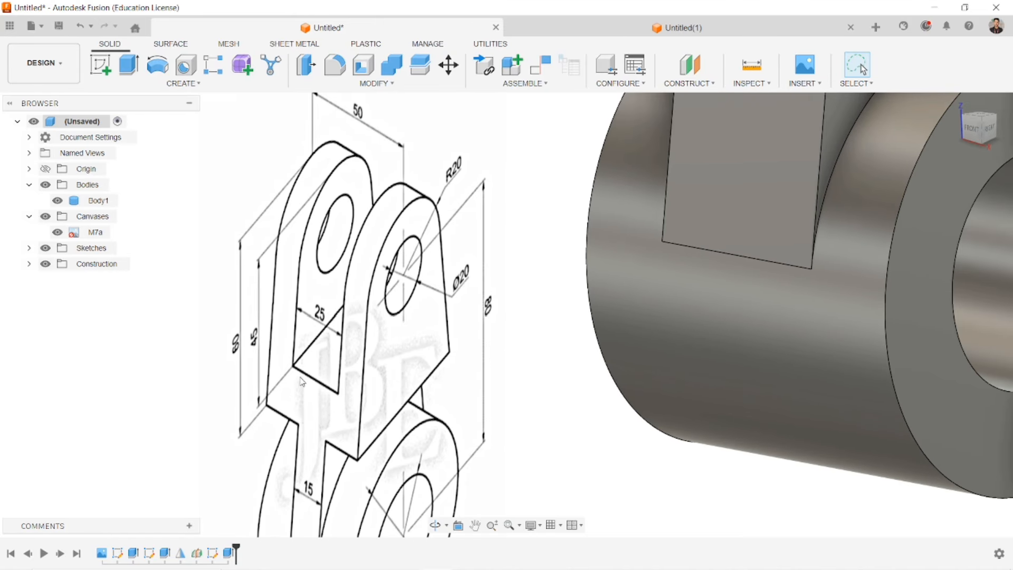
pyautogui.scroll(2, 306, 389)
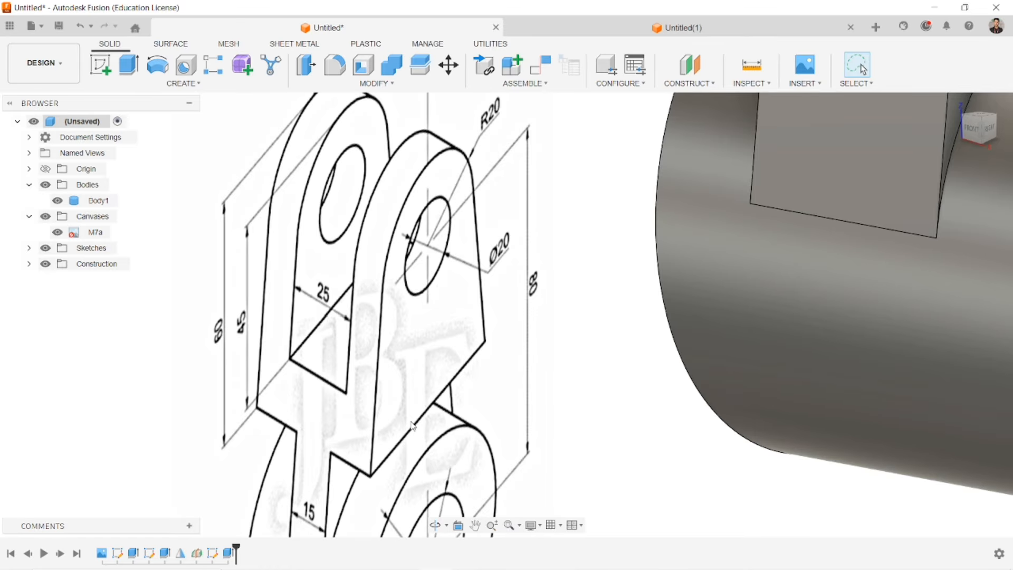
pyautogui.scroll(-5, 510, 412)
pyautogui.moveTo(553, 375); pyautogui.dragTo(494, 364, button='middle')
pyautogui.press('Escape')
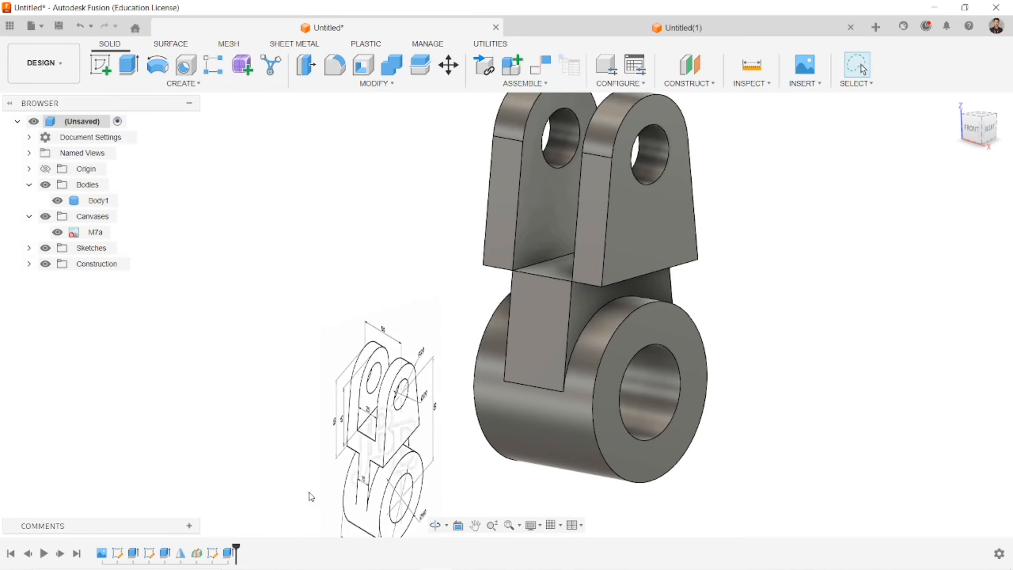
# Step: Open the profile sketch of the latest extrusion for editing and hide the bodies
pyautogui.rightClick(222, 552)
pyautogui.click(257, 409)
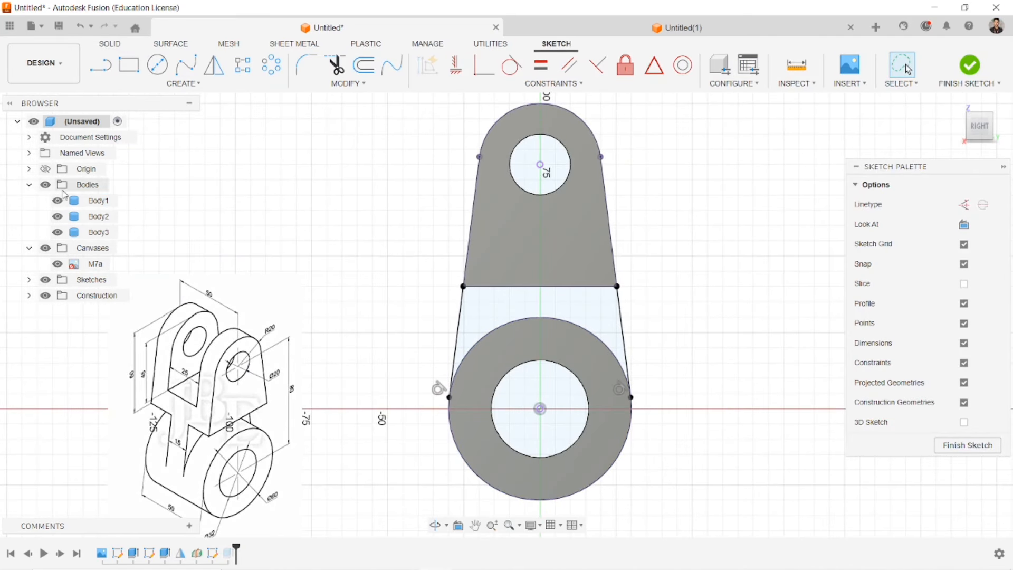
pyautogui.click(46, 184)
pyautogui.scroll(-2, 500, 239)
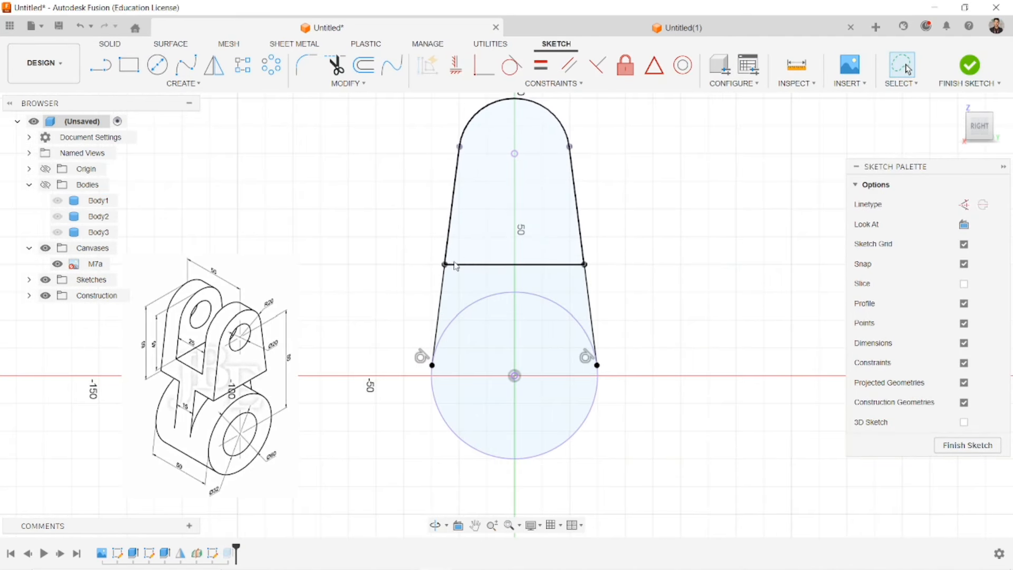
# Step: Draw a horizontal line between the lug outline's two slanted sides, about 16 mm above its base edge
pyautogui.press('l')
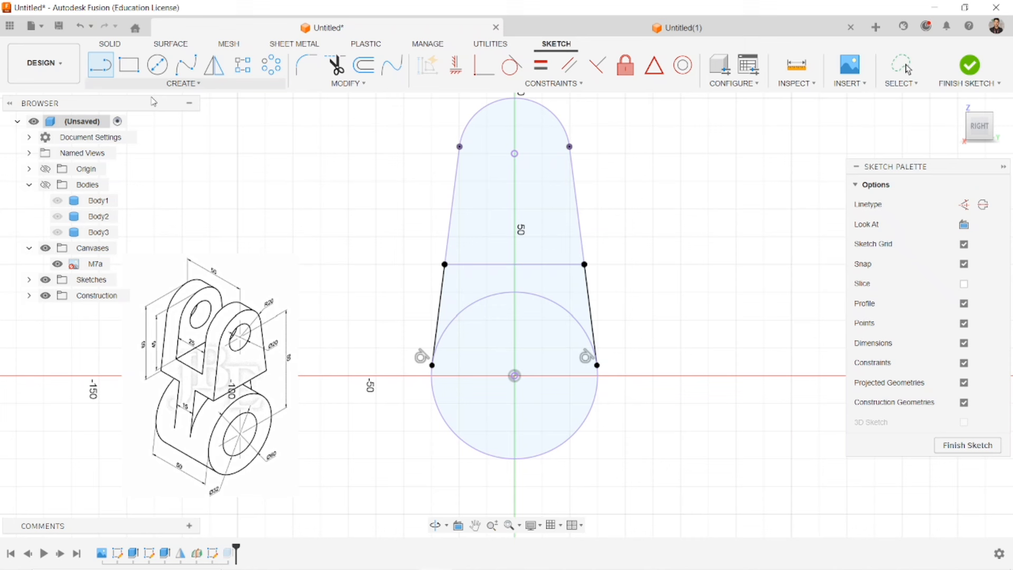
pyautogui.click(452, 219)
pyautogui.click(578, 219)
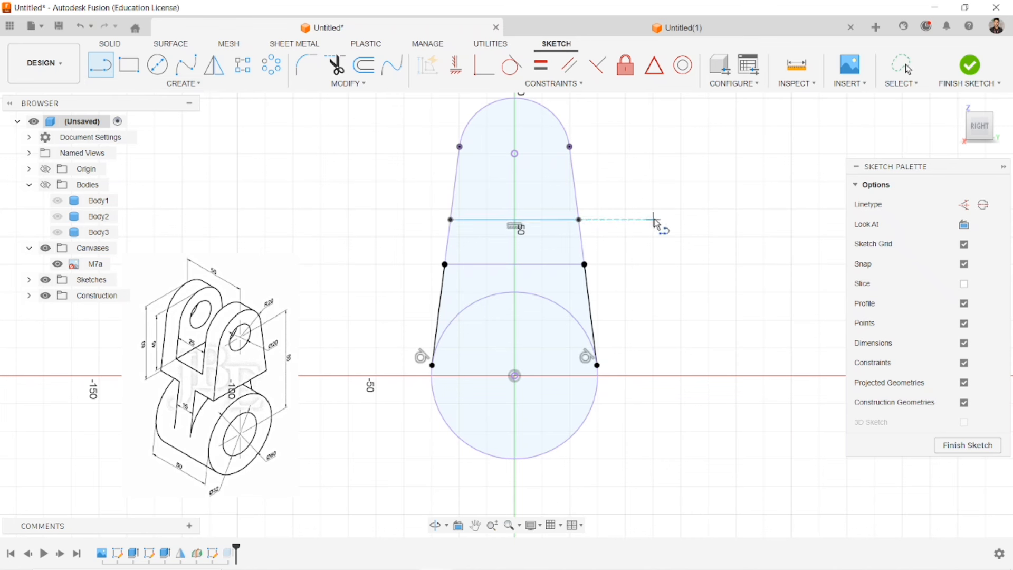
pyautogui.press('Escape')
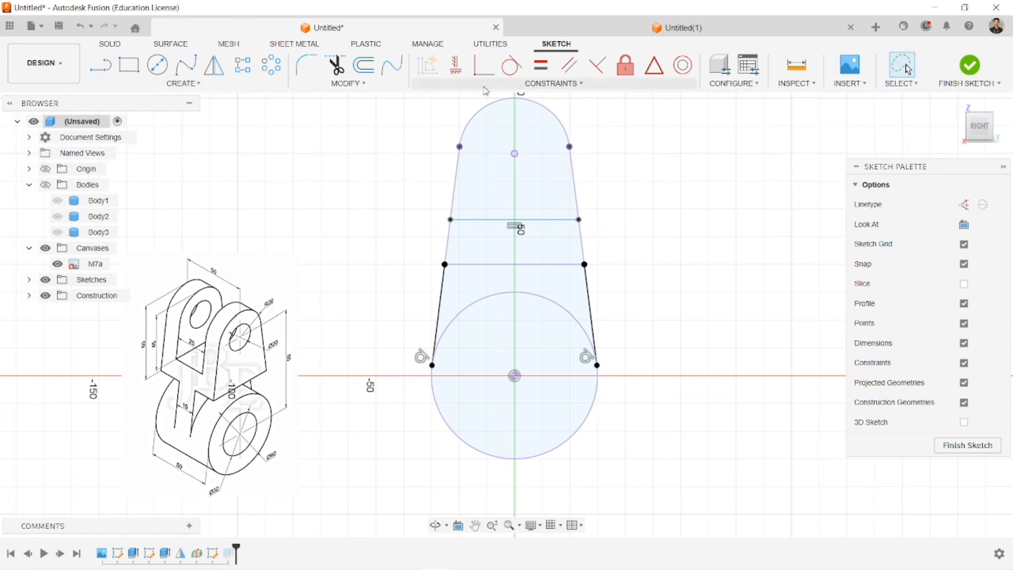
pyautogui.click(456, 64)
pyautogui.click(550, 219)
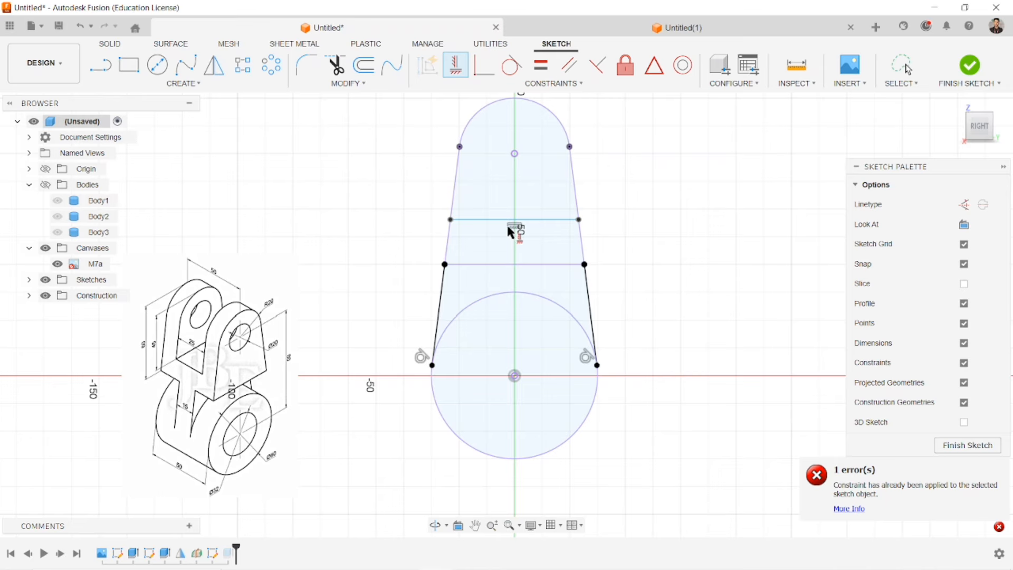
# Step: Dimension the new horizontal line 15 mm from the lug's base edge
pyautogui.press('d')
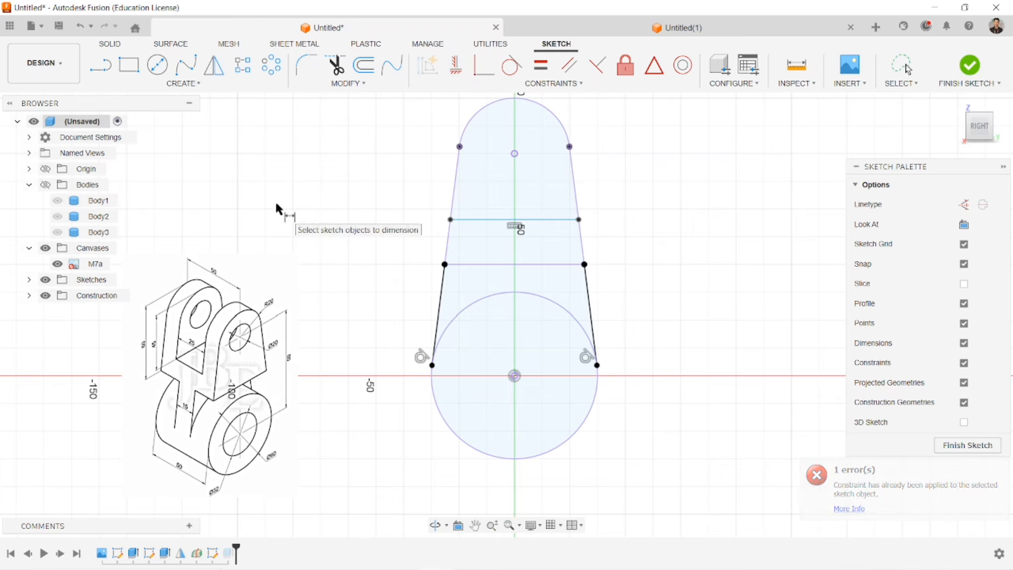
pyautogui.click(491, 219)
pyautogui.click(518, 264)
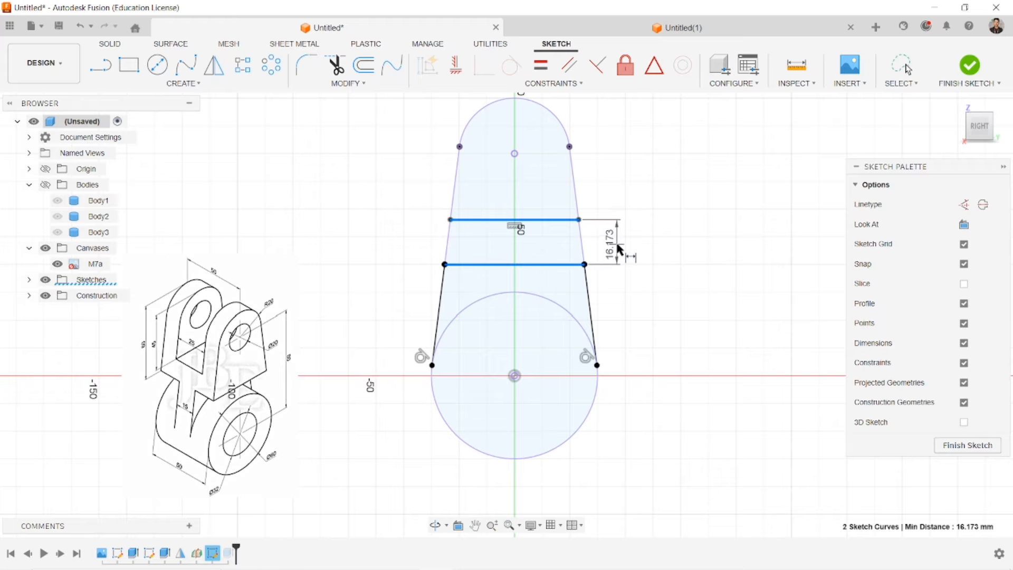
pyautogui.click(620, 248)
pyautogui.write('15')
pyautogui.press('Return')
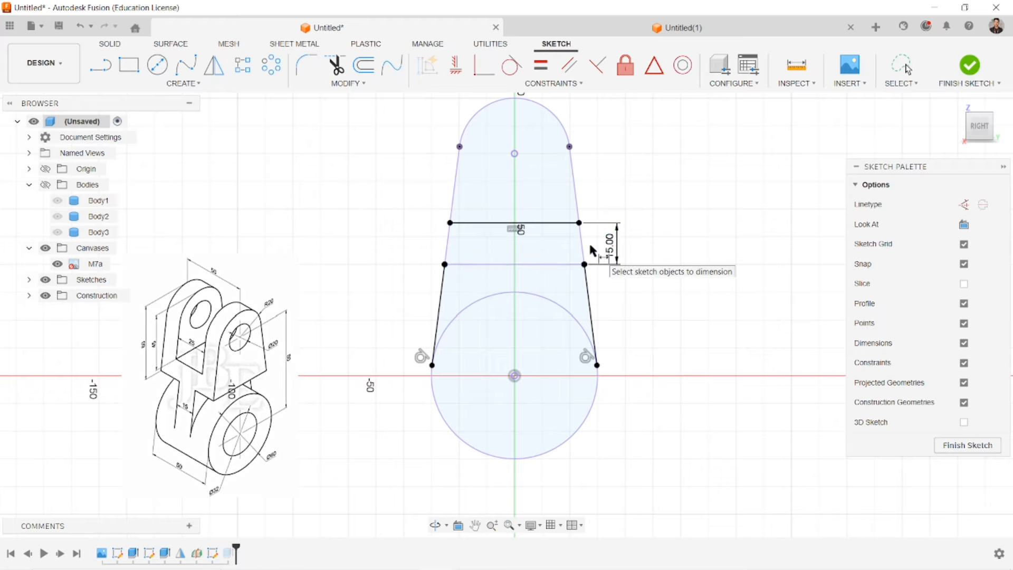
pyautogui.press('Escape')
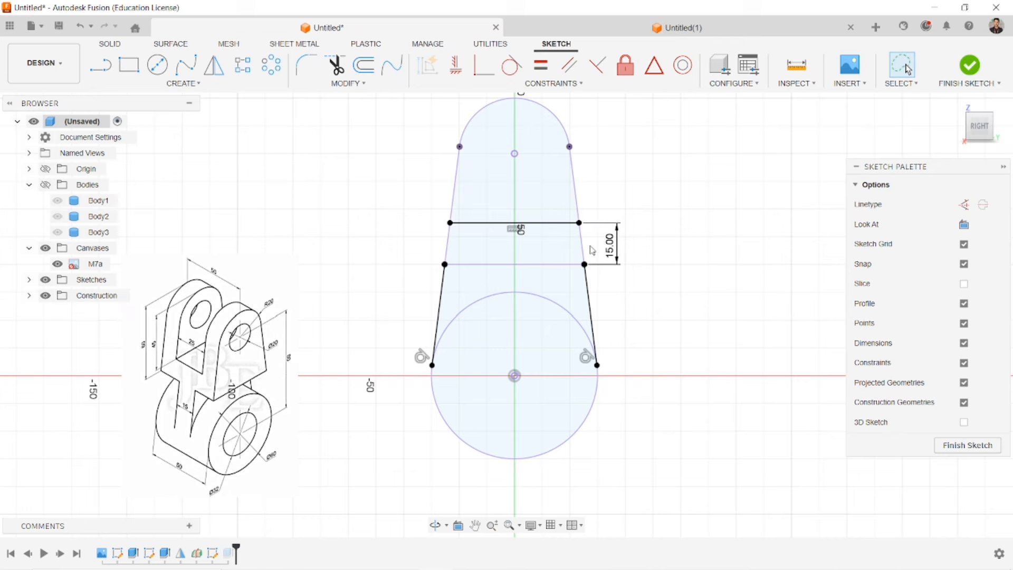
# Step: Delete the projected base edge between the lug's lower corners and finish the sketch
pyautogui.click(549, 265)
pyautogui.press('Delete')
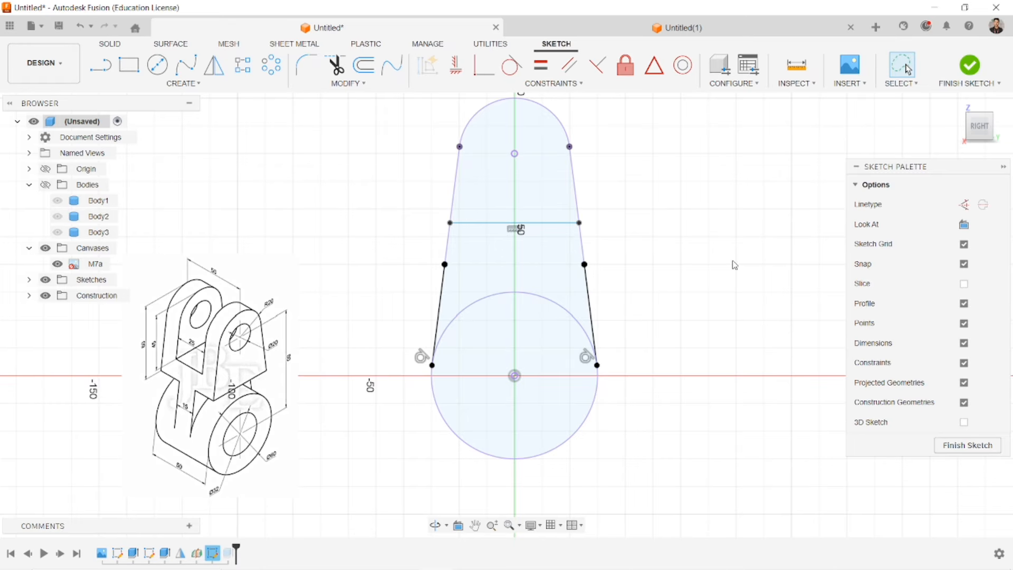
pyautogui.click(965, 68)
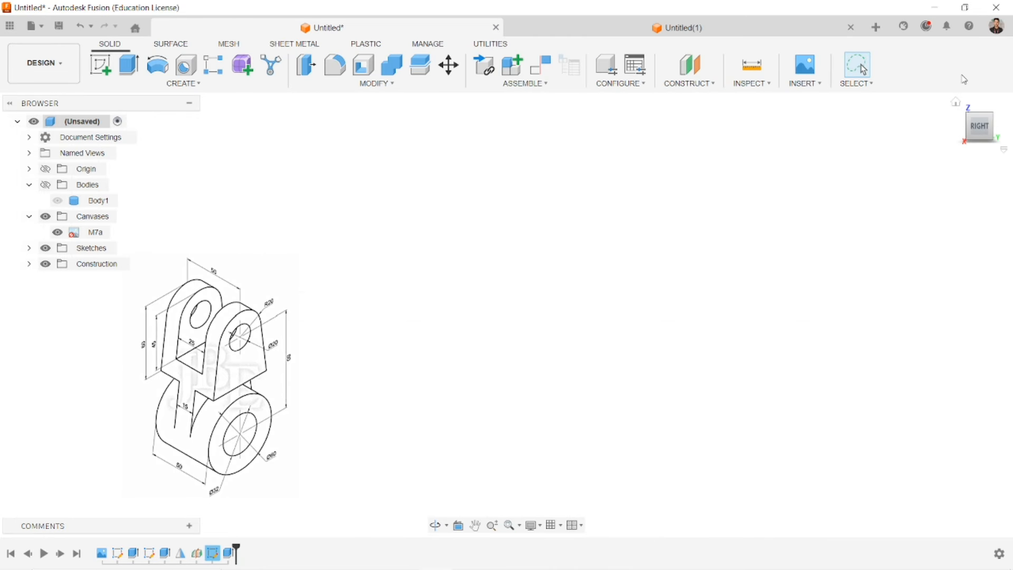
# Step: Show the bodies in the home view and examine the extended extrusion between the lugs and the cylinder
pyautogui.rightClick(231, 556)
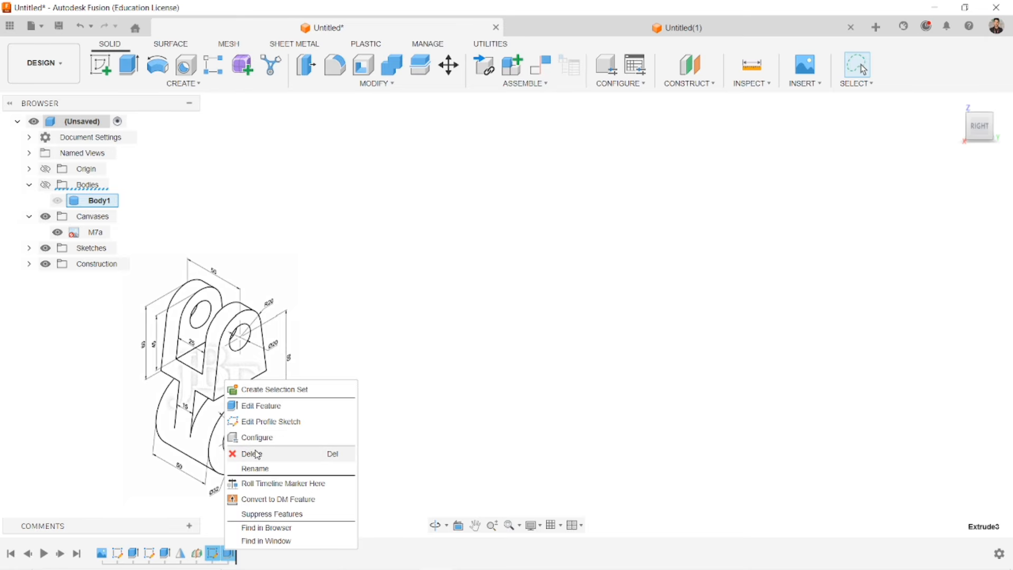
pyautogui.click(46, 185)
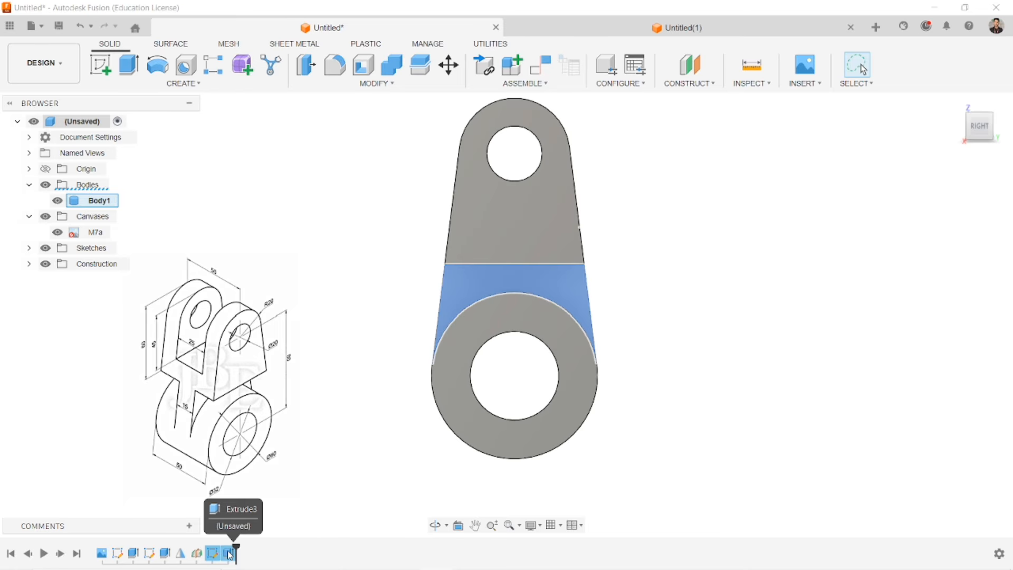
pyautogui.click(957, 103)
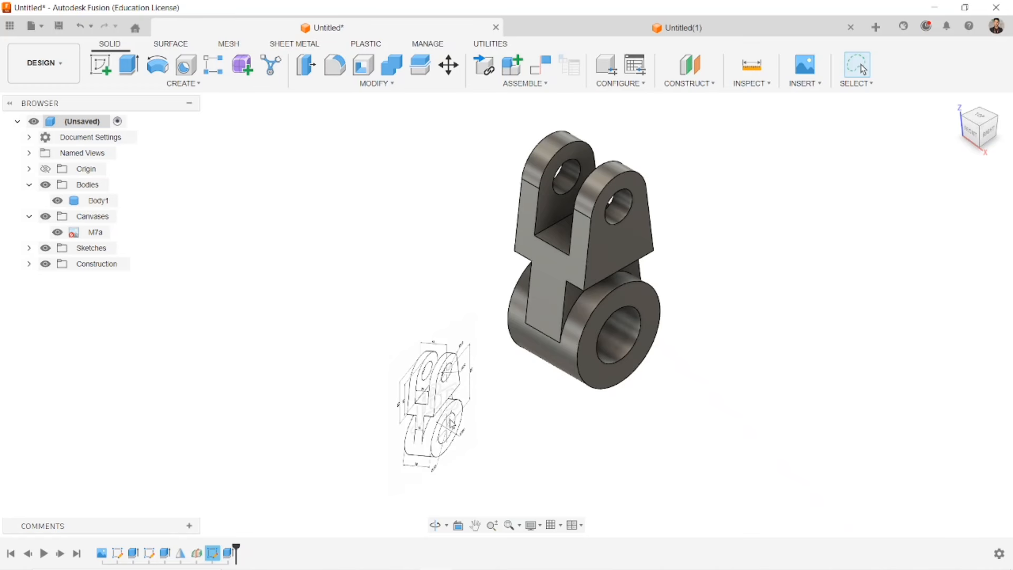
pyautogui.moveTo(452, 424); pyautogui.dragTo(417, 388, button='middle')
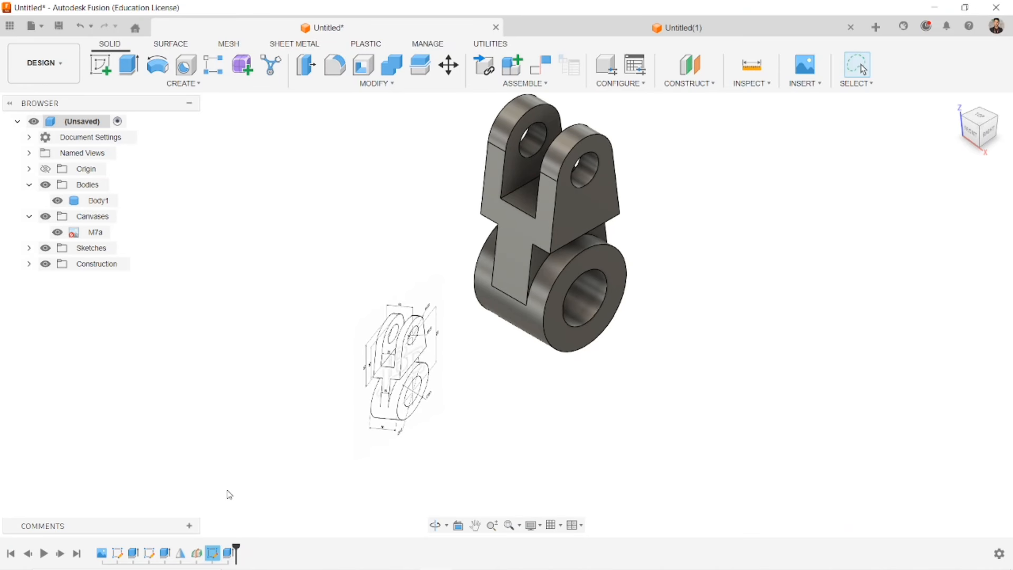
pyautogui.scroll(-1, 550, 378)
pyautogui.moveTo(550, 378); pyautogui.dragTo(563, 444, button='middle')
pyautogui.scroll(4, 537, 391)
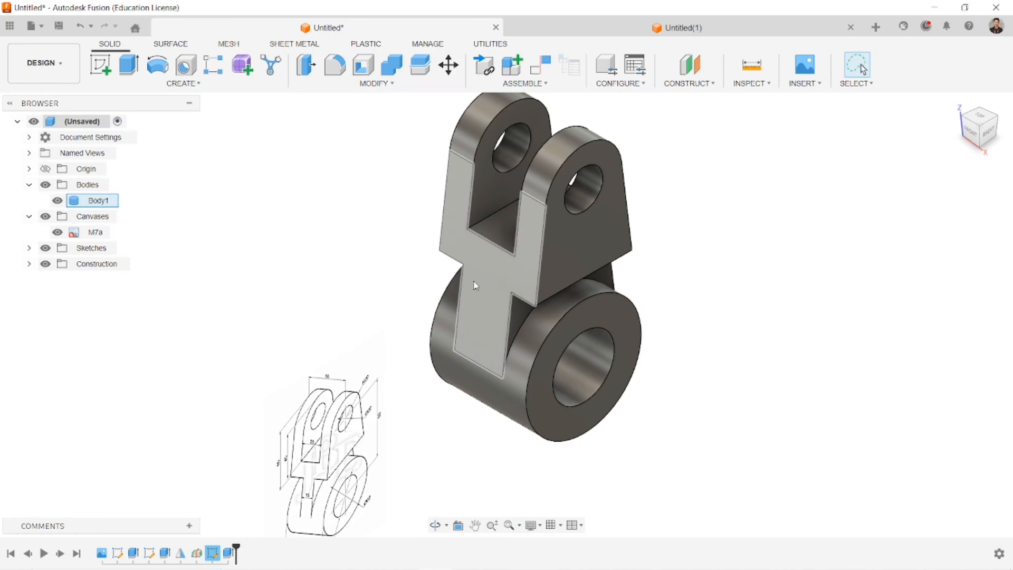
# Step: Undo back into the sketch and undo the deletion of the lug's base edge
pyautogui.hotkey('ctrl', 'z')
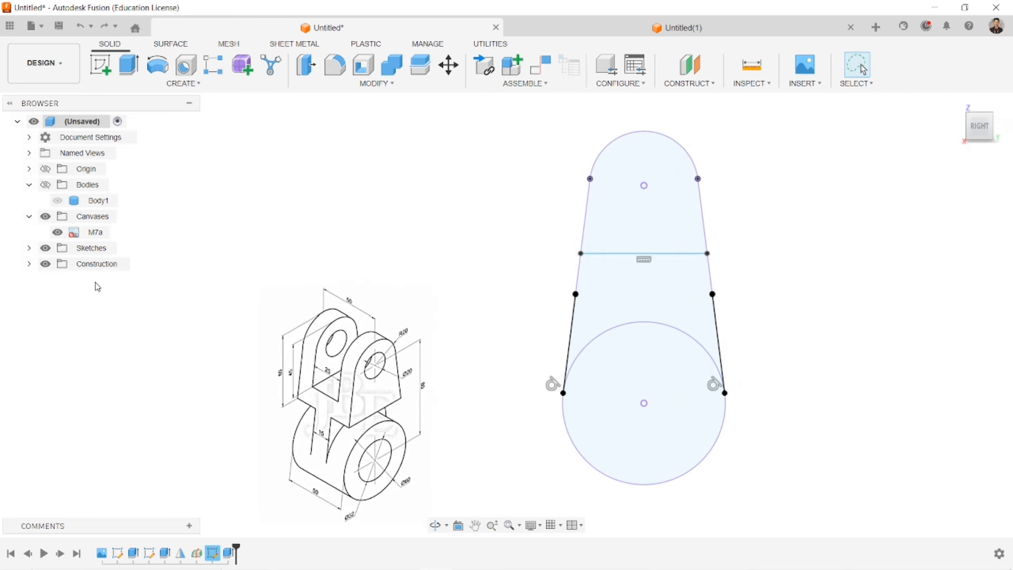
pyautogui.moveTo(424, 254); pyautogui.dragTo(291, 218, button='middle')
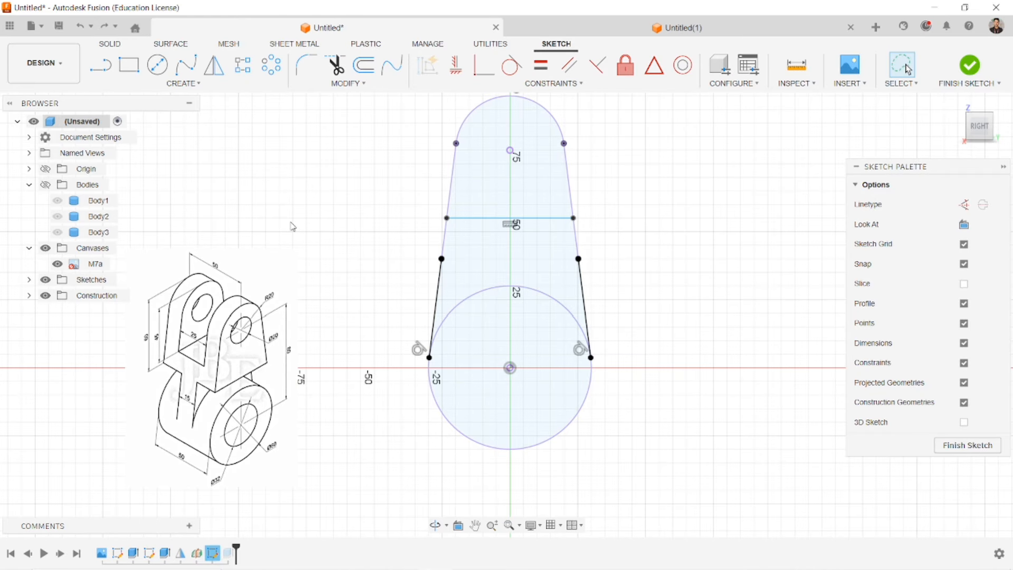
pyautogui.hotkey('ctrl', 'z')
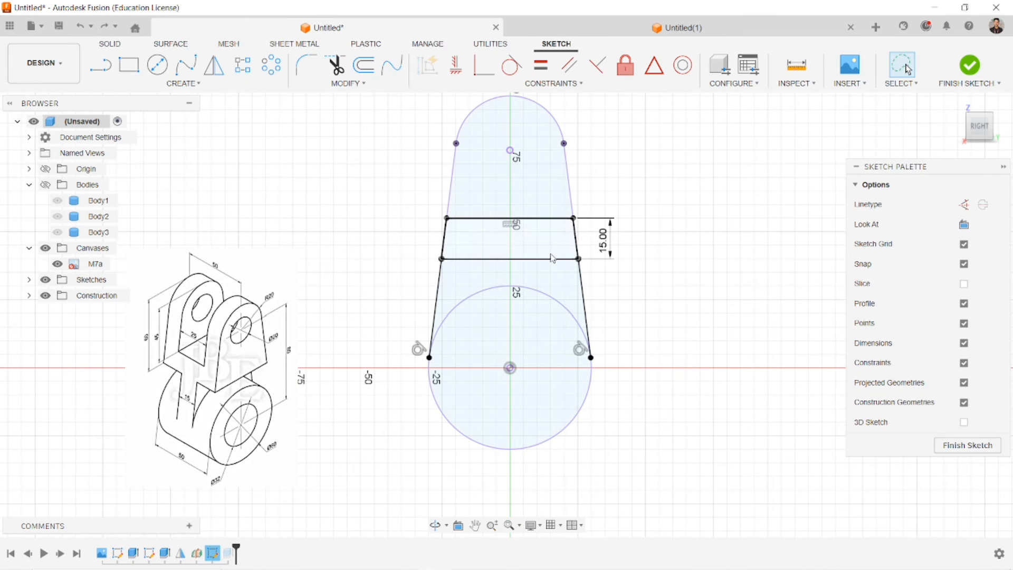
# Step: Finish the sketch, show the bodies, and inspect the junction between the lugs and the web
pyautogui.click(970, 65)
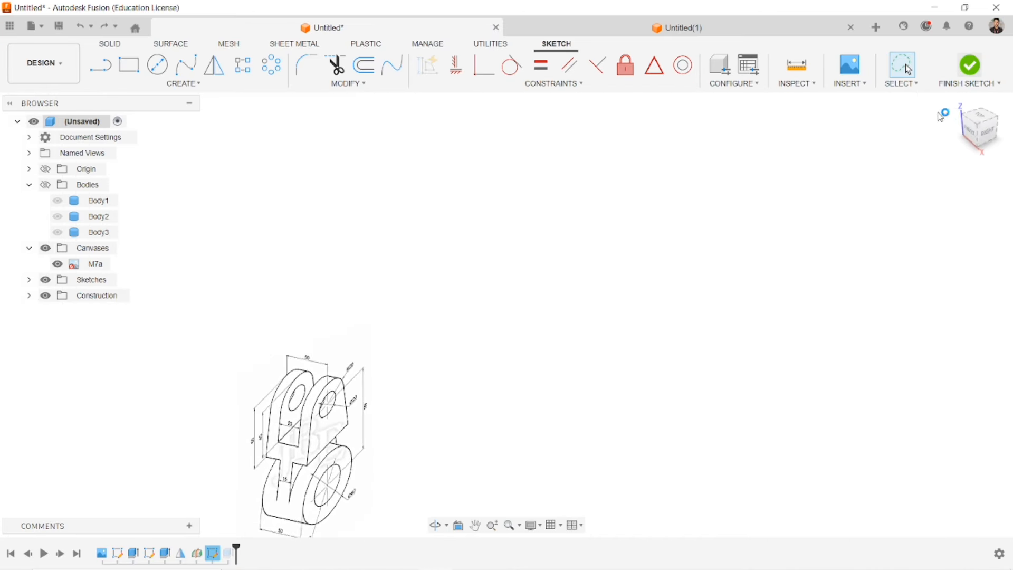
pyautogui.click(45, 185)
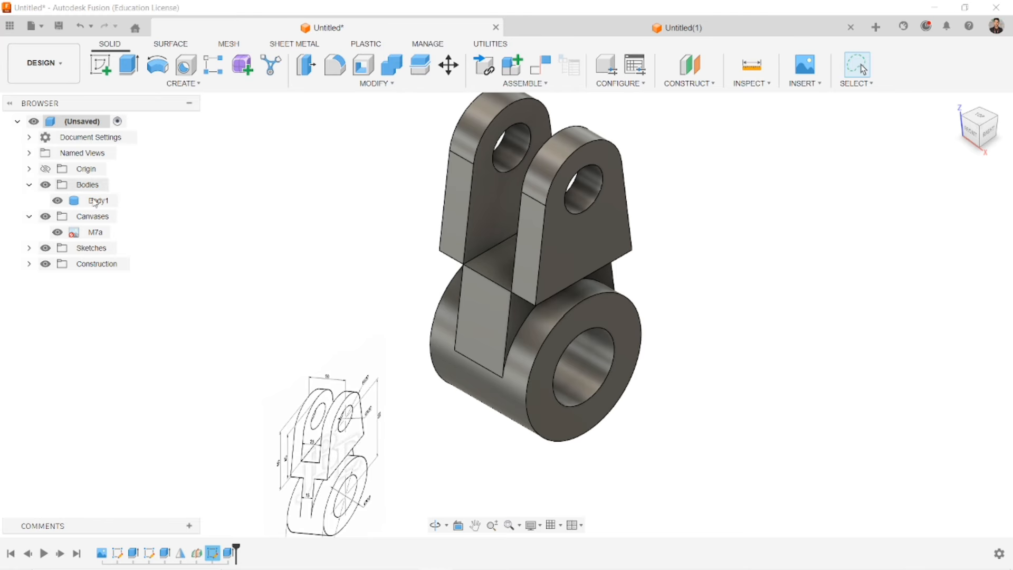
pyautogui.scroll(5, 509, 290)
pyautogui.scroll(1, 502, 308)
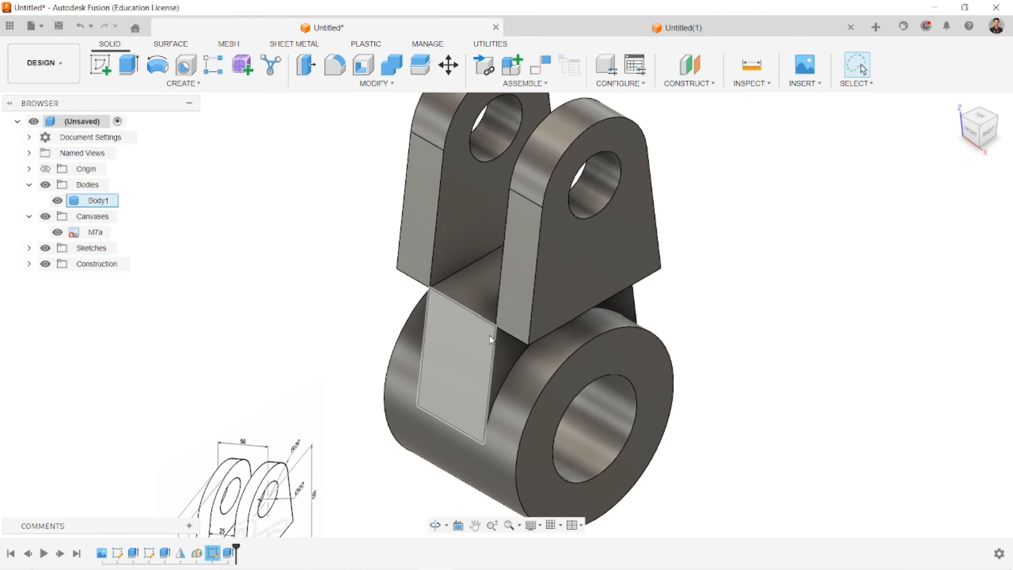
pyautogui.scroll(1, 499, 348)
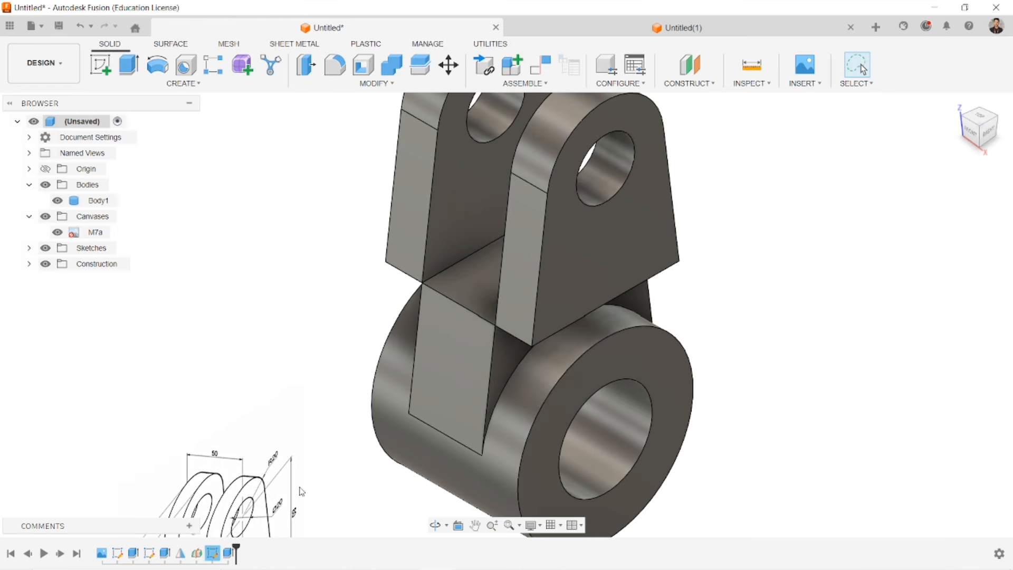
pyautogui.scroll(-3, 620, 299)
pyautogui.moveTo(618, 295); pyautogui.dragTo(583, 284, button='middle')
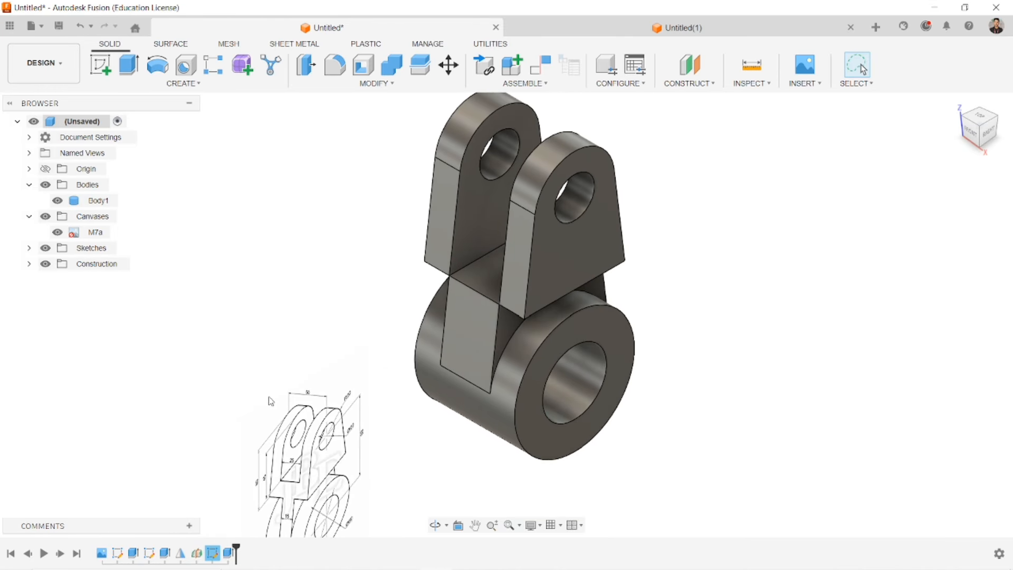
# Step: Reopen the web's sketch, delete the lug's base edge above the cylinder, and finish the sketch
pyautogui.rightClick(213, 553)
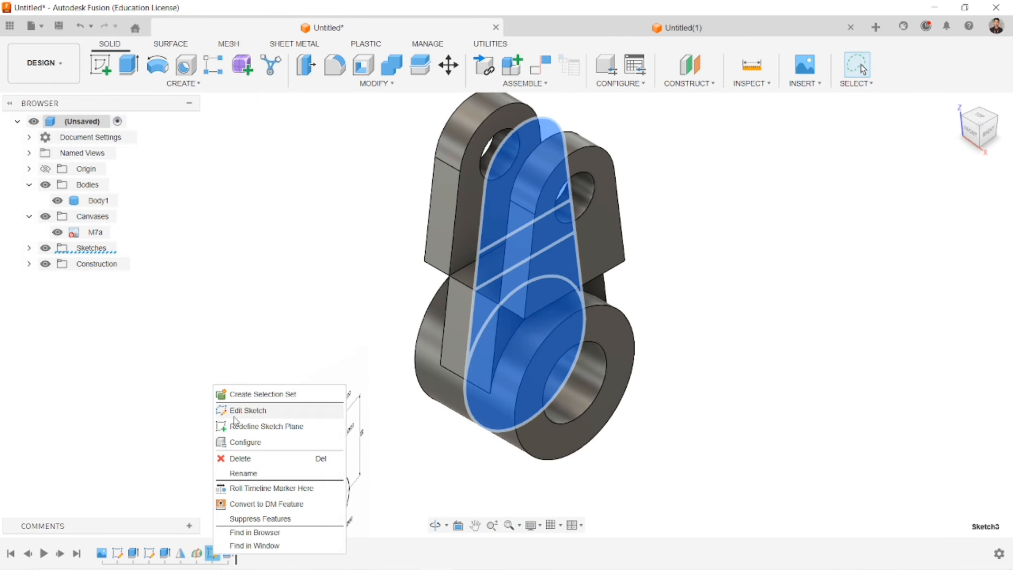
pyautogui.click(235, 415)
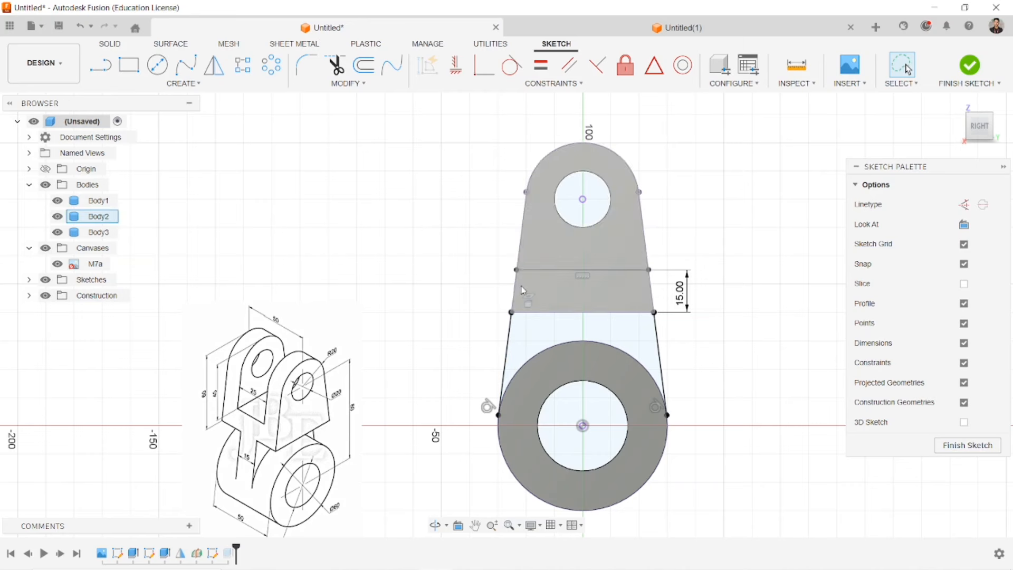
pyautogui.click(559, 314)
pyautogui.press('Delete')
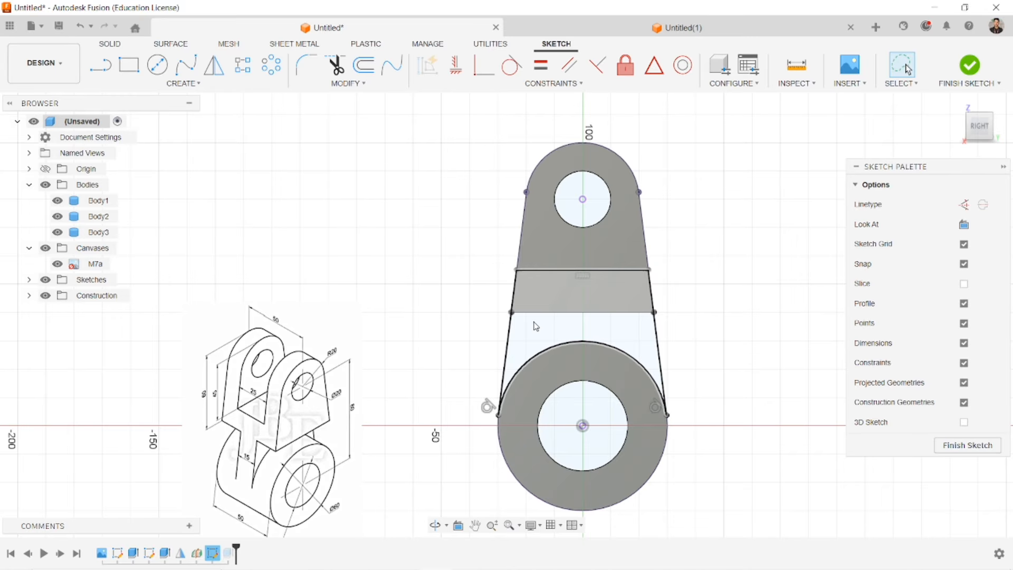
pyautogui.click(970, 65)
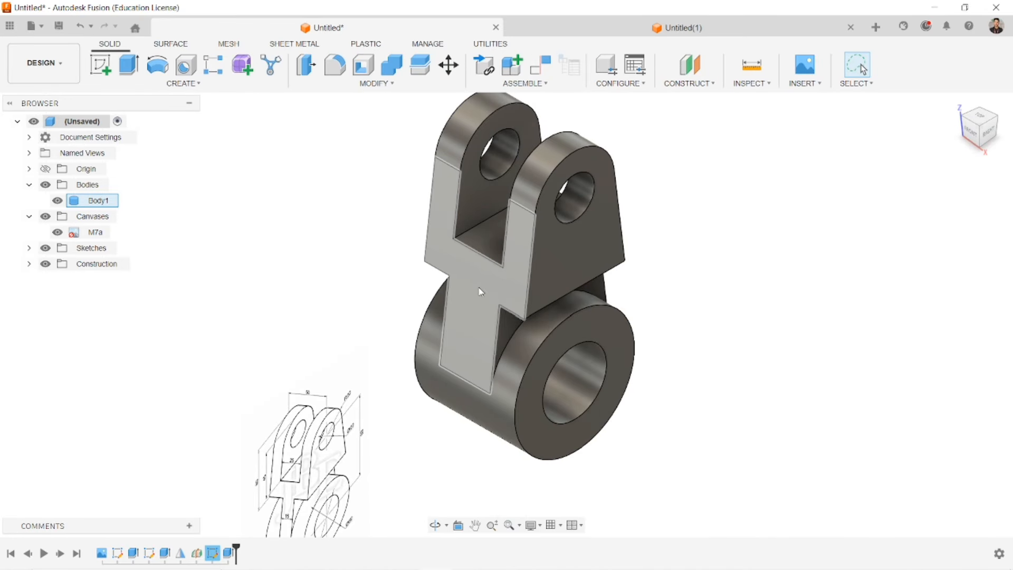
# Step: Examine the bracket in visible-edges wireframe against the M7a reference drawing, and return to the shaded display
pyautogui.scroll(-1, 534, 299)
pyautogui.moveTo(534, 299); pyautogui.dragTo(522, 331, button='middle')
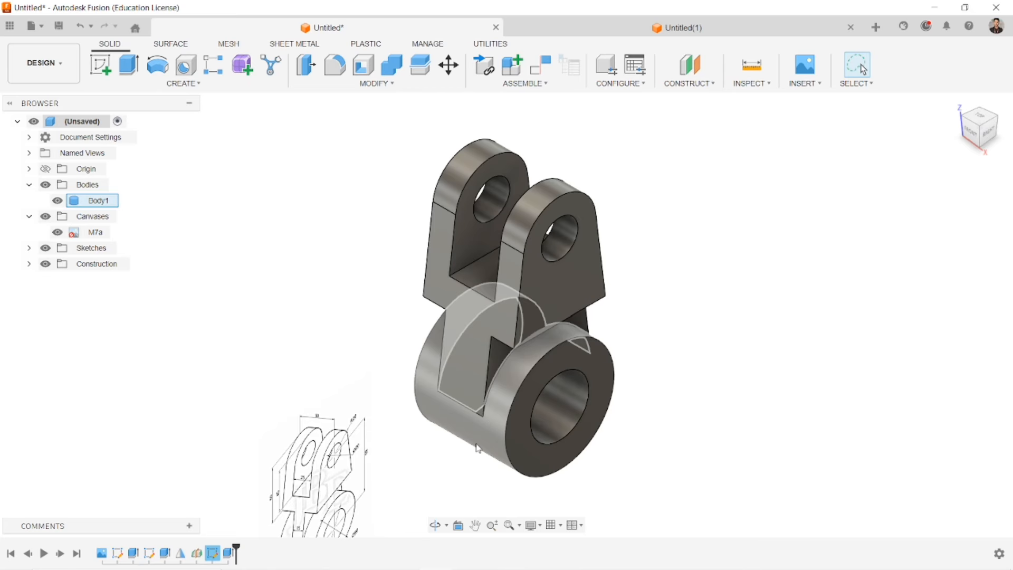
pyautogui.hotkey('ctrl', '9')
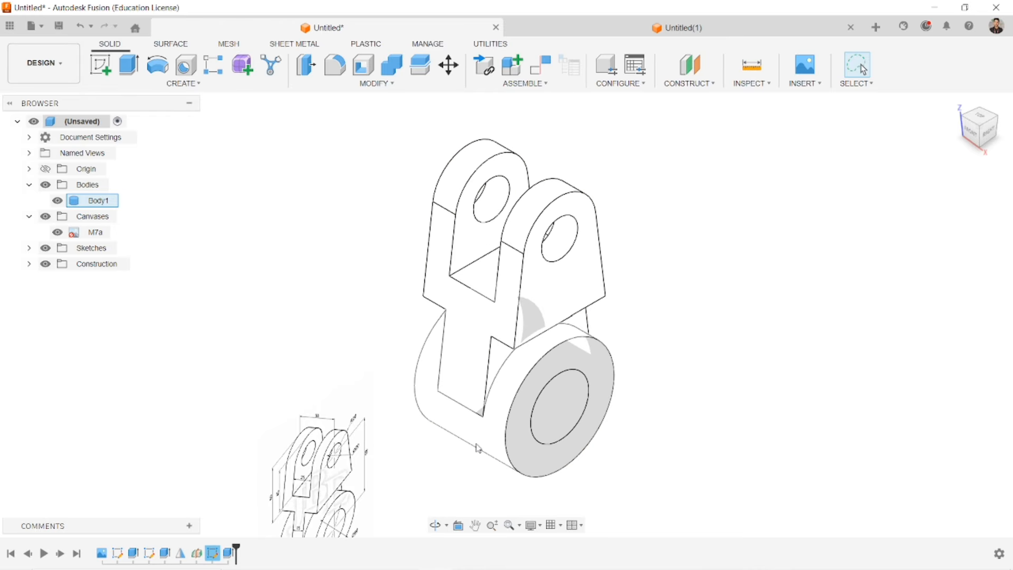
pyautogui.scroll(-1, 680, 395)
pyautogui.moveTo(680, 396); pyautogui.dragTo(684, 349, button='middle')
pyautogui.scroll(4, 421, 427)
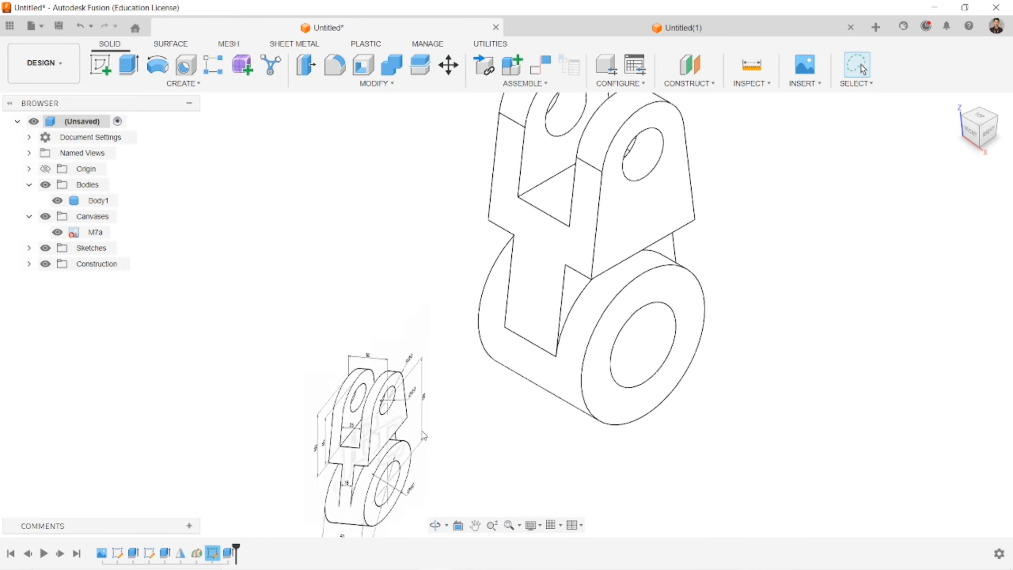
pyautogui.moveTo(419, 422); pyautogui.dragTo(503, 300, button='middle')
pyautogui.scroll(1, 503, 300)
pyautogui.scroll(-2, 519, 318)
pyautogui.scroll(-2, 562, 320)
pyautogui.moveTo(613, 313); pyautogui.dragTo(482, 448, button='middle')
pyautogui.scroll(-1, 562, 330)
pyautogui.scroll(3, 563, 324)
pyautogui.scroll(-3, 555, 328)
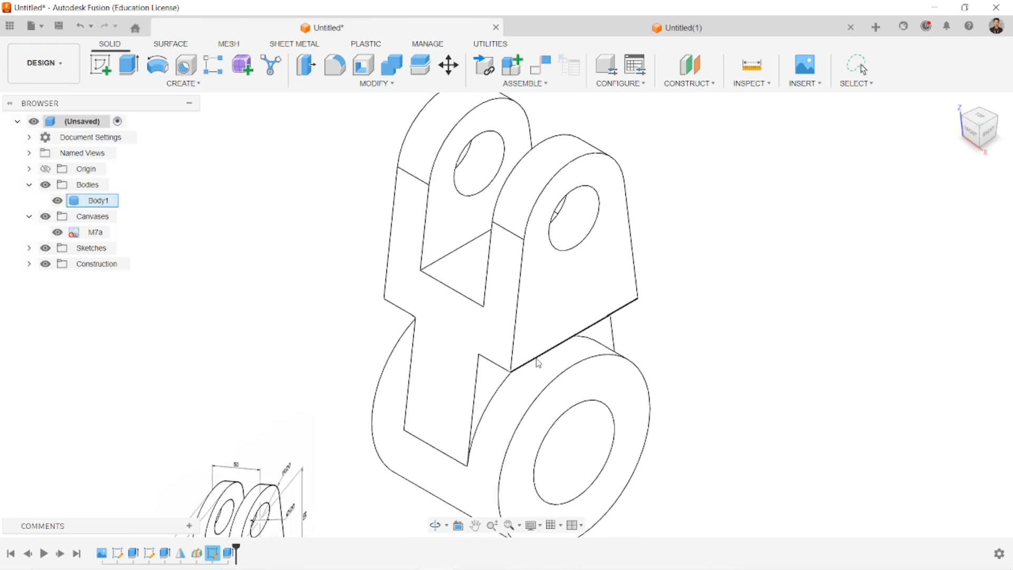
pyautogui.scroll(2, 581, 412)
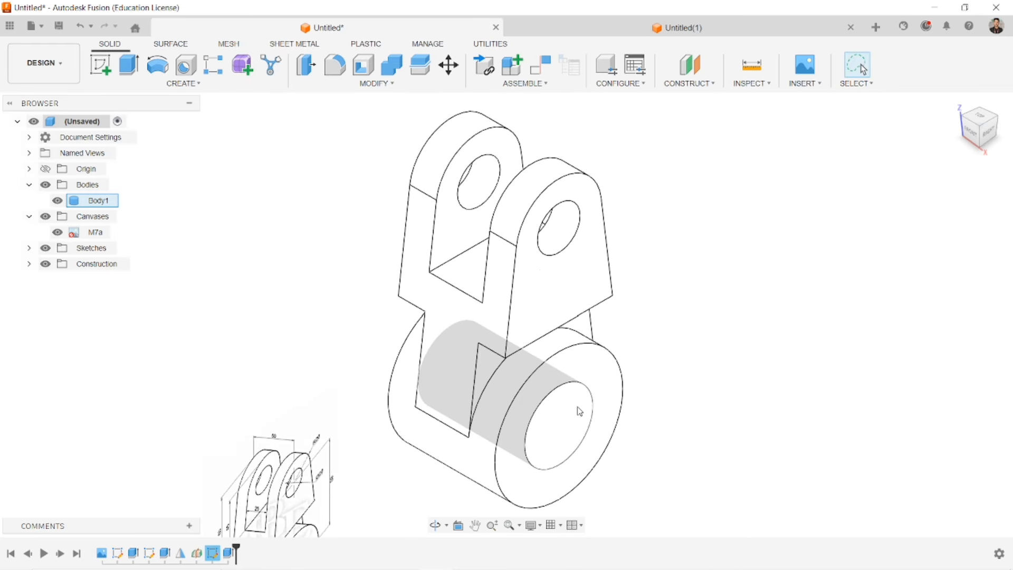
pyautogui.scroll(-3, 648, 378)
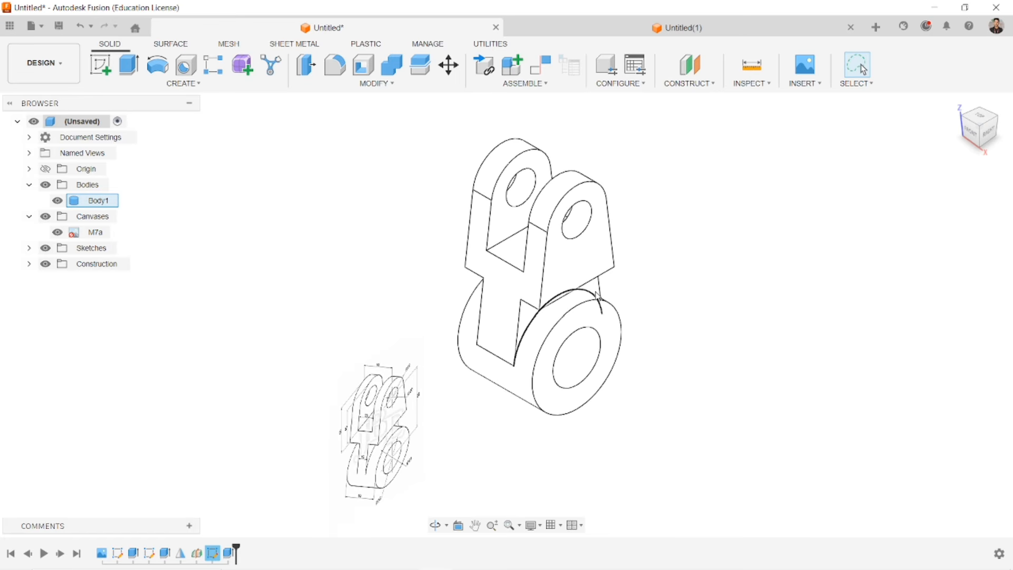
pyautogui.scroll(3, 635, 206)
pyautogui.scroll(-1, 635, 206)
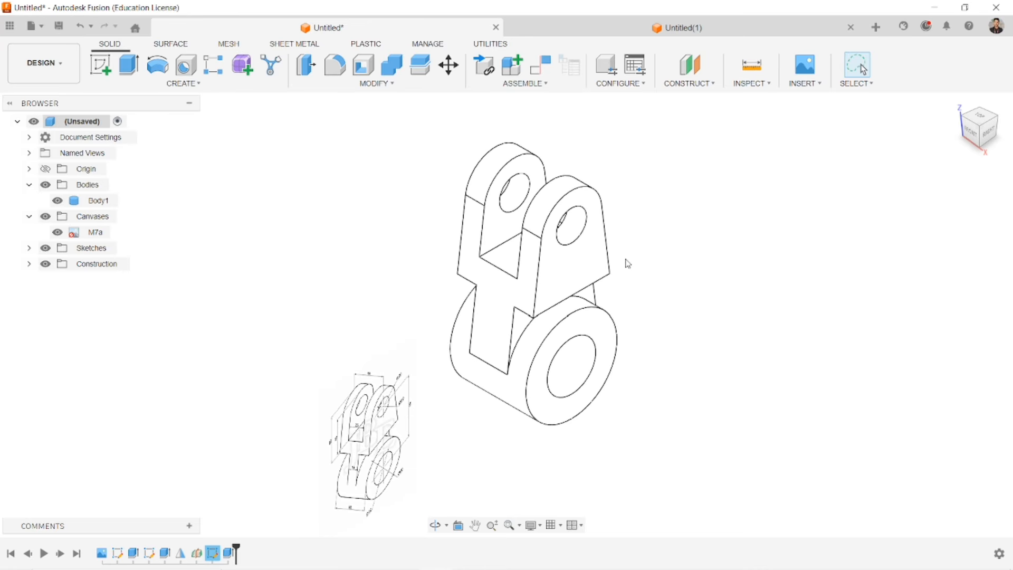
pyautogui.scroll(1, 631, 267)
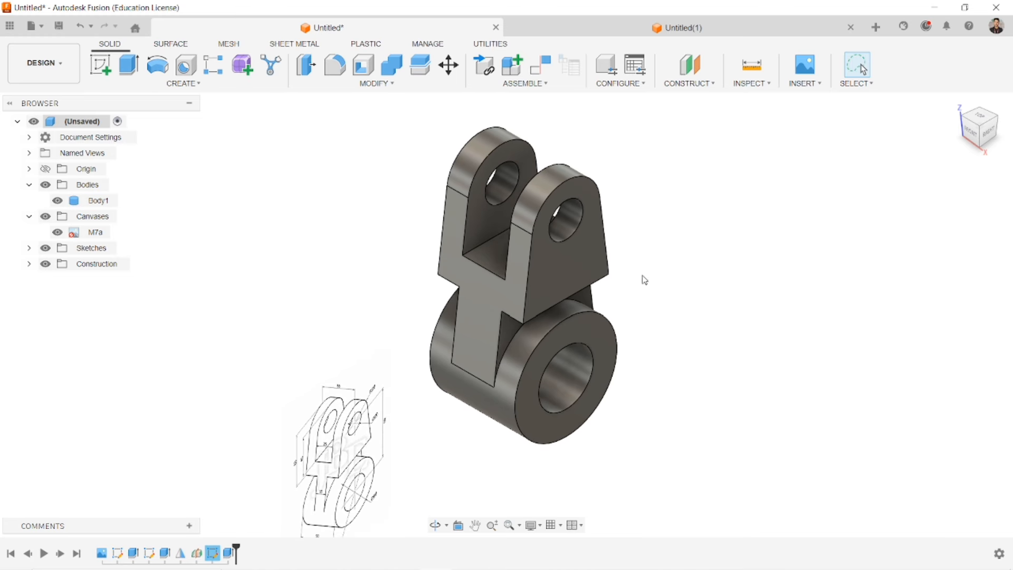
# Step: Switch to the empty Untitled(1) design, start a sketch on the right plane, and draw a 60 mm diameter circle at the origin
pyautogui.click(672, 31)
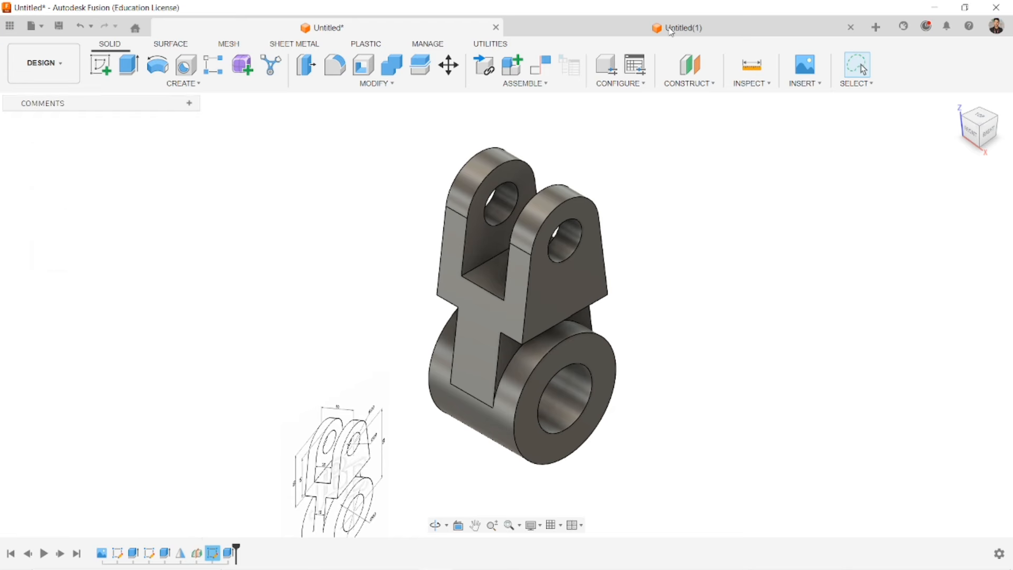
pyautogui.click(101, 65)
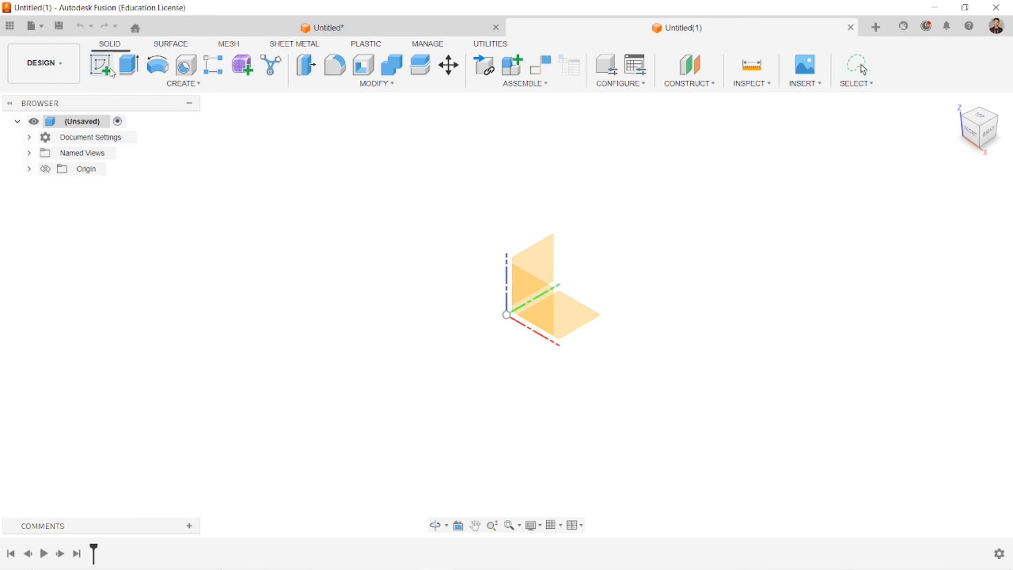
pyautogui.click(554, 271)
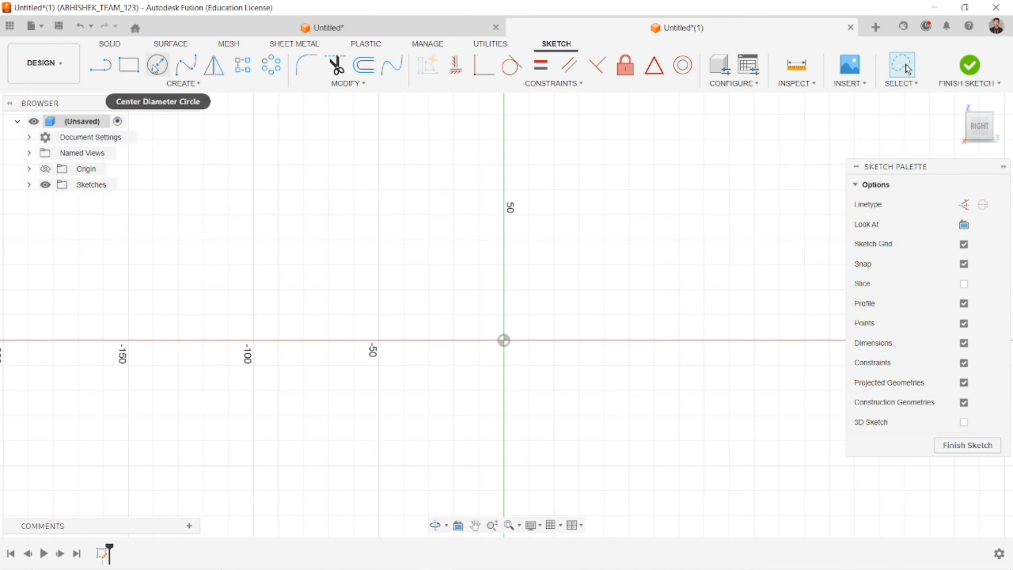
pyautogui.click(157, 64)
pyautogui.click(504, 341)
pyautogui.write('60')
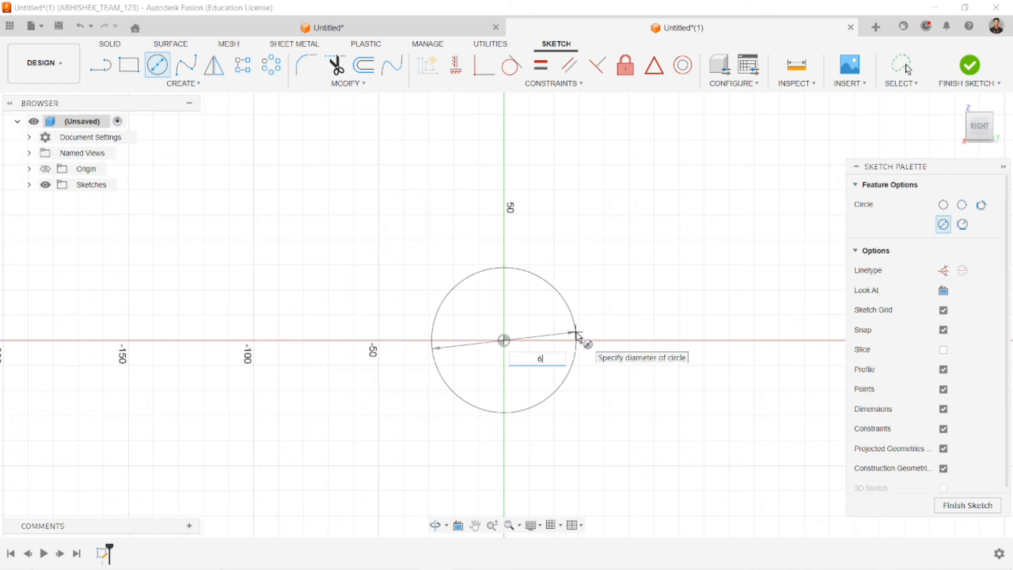
pyautogui.press('Return')
pyautogui.press('Escape')
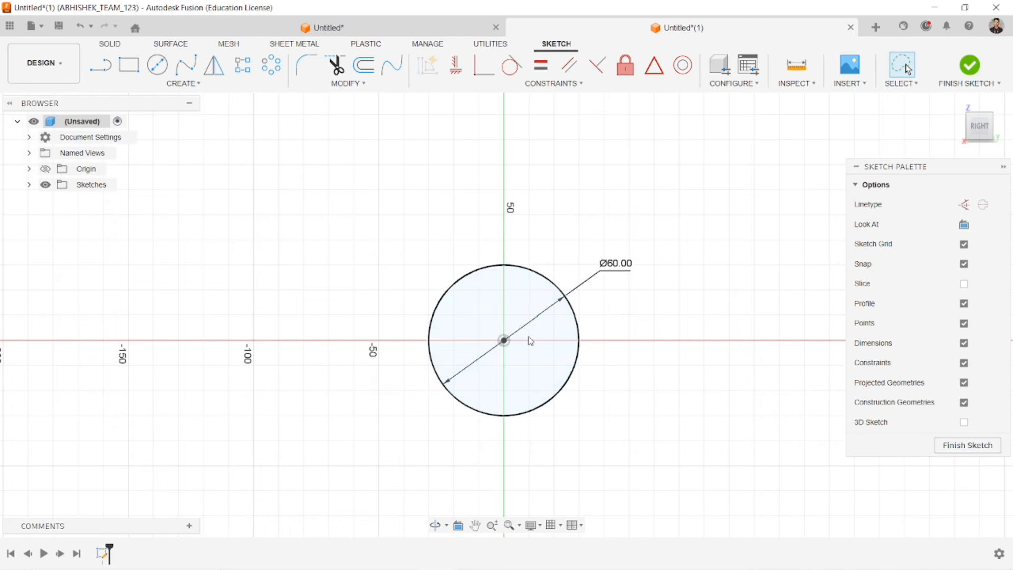
# Step: Draw a concentric 32 mm diameter circle inside the 60 mm circle at the origin
pyautogui.press('c')
pyautogui.click(504, 340)
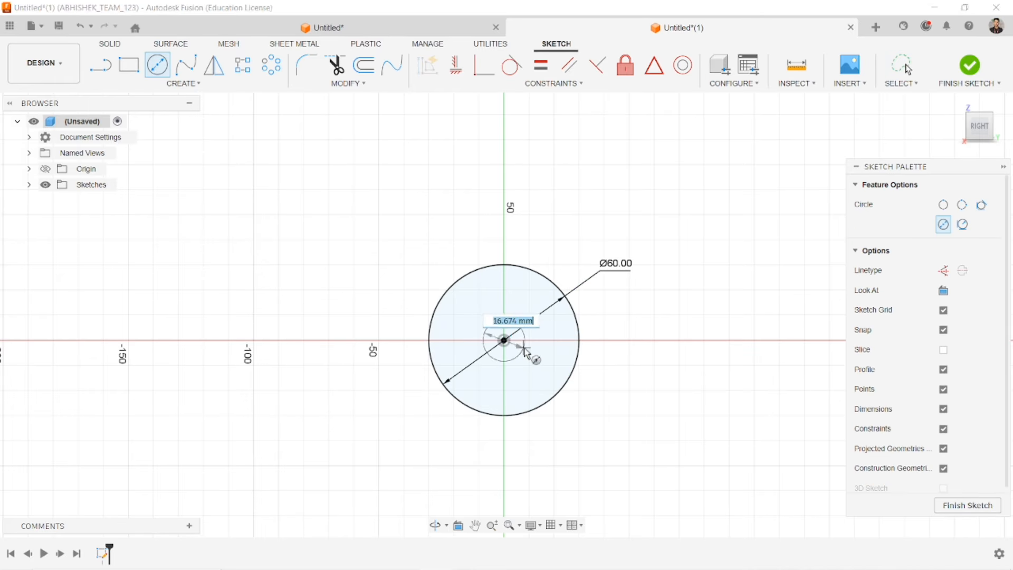
pyautogui.write('32')
pyautogui.press('Return')
pyautogui.press('Escape')
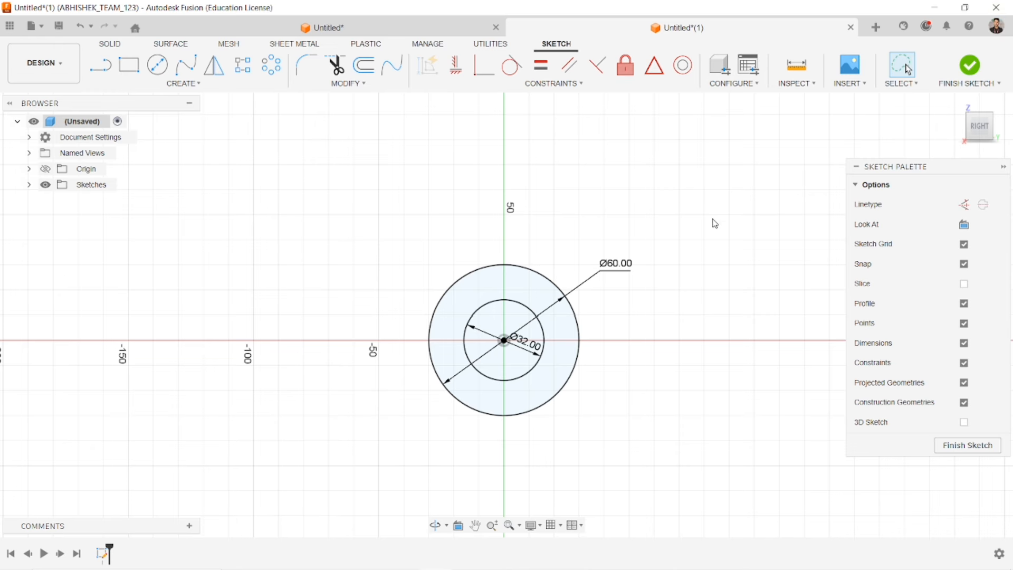
pyautogui.scroll(-2, 658, 272)
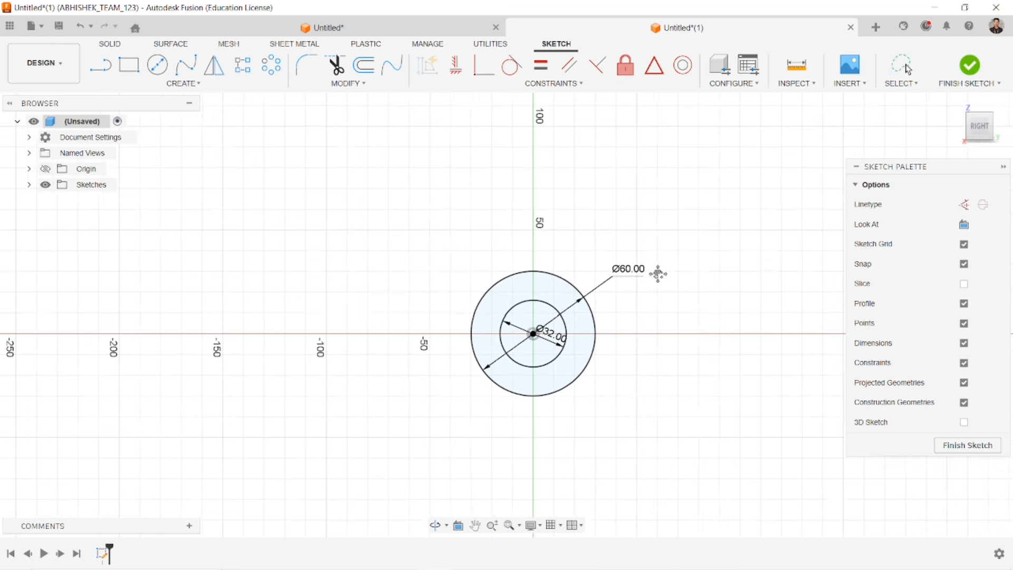
# Step: Check the lug's hole, radius and centre-distance dimensions on the reference drawing in the first design, and return to the new sketch
pyautogui.click(414, 26)
pyautogui.moveTo(357, 431); pyautogui.dragTo(419, 237, button='middle')
pyautogui.scroll(2, 385, 321)
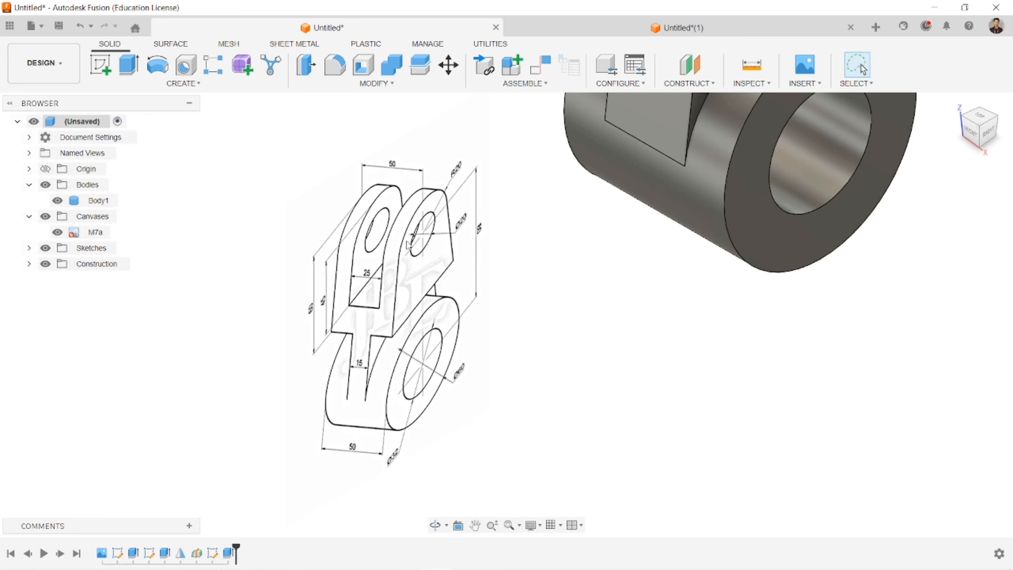
pyautogui.scroll(2, 454, 269)
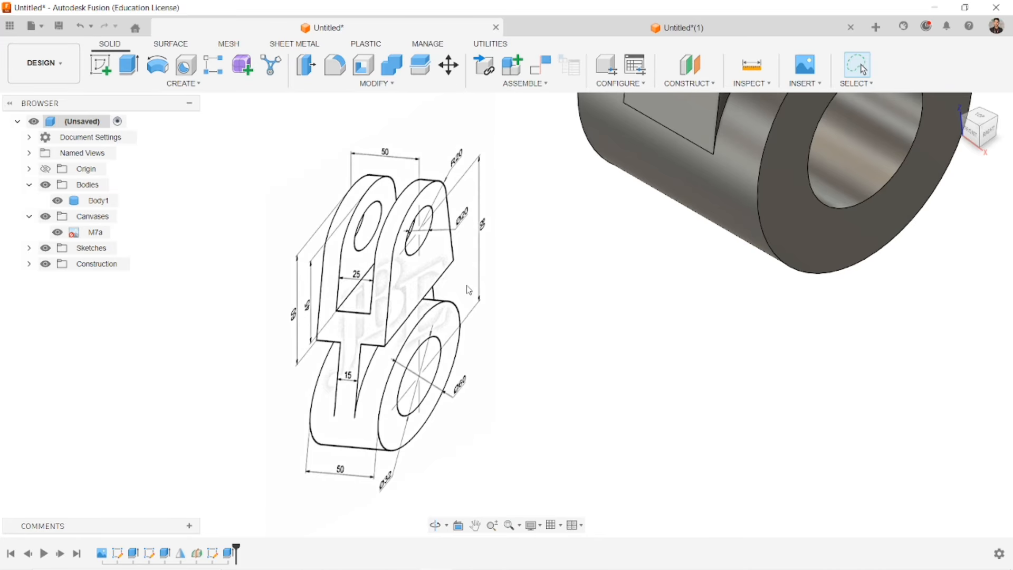
pyautogui.scroll(-1, 469, 289)
pyautogui.moveTo(497, 277); pyautogui.dragTo(401, 388, button='middle')
pyautogui.click(690, 29)
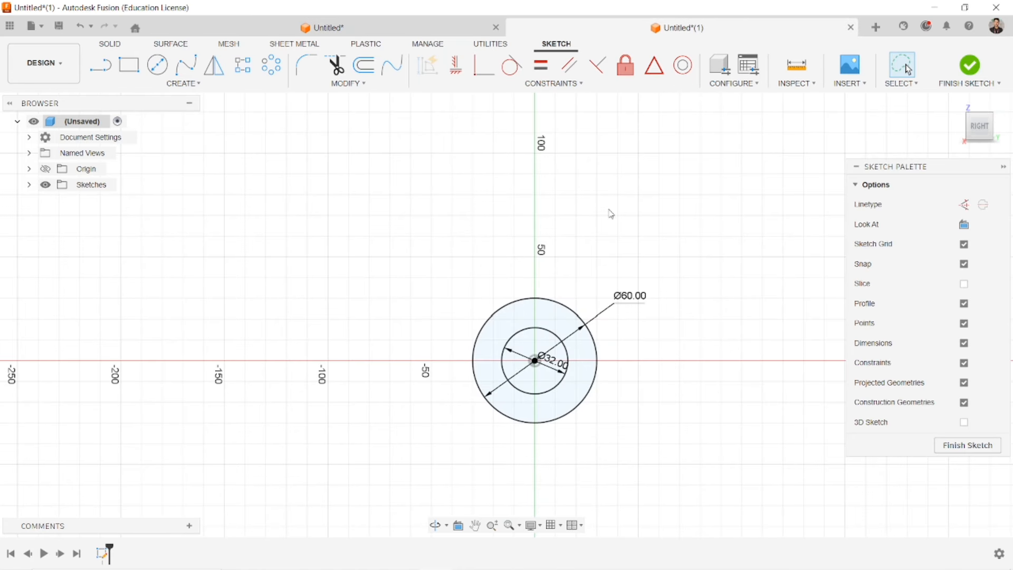
# Step: Draw a 20 mm diameter circle on the vertical axis about 120 mm above the origin
pyautogui.moveTo(610, 213); pyautogui.dragTo(570, 276, button='middle')
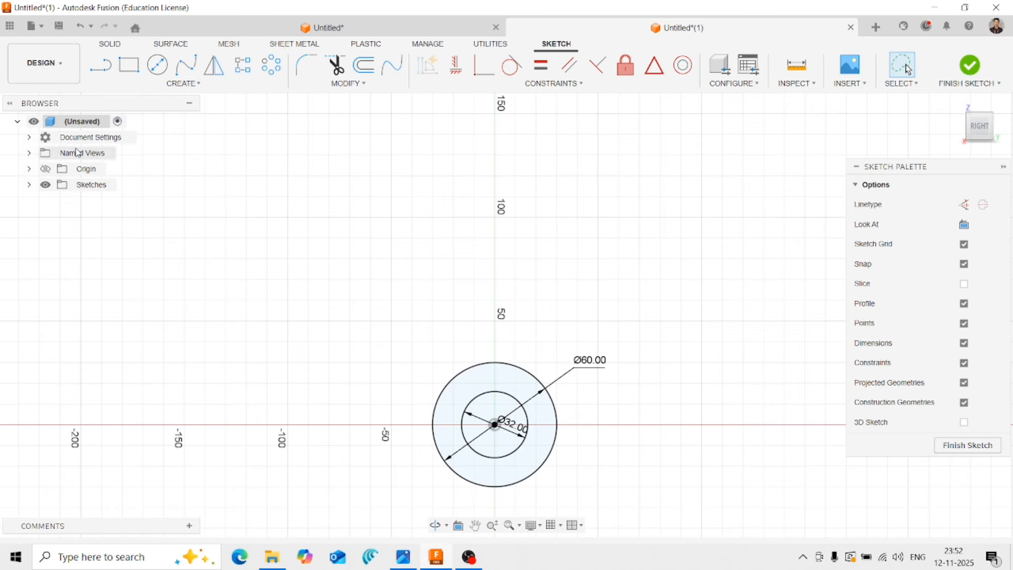
pyautogui.click(158, 64)
pyautogui.click(494, 176)
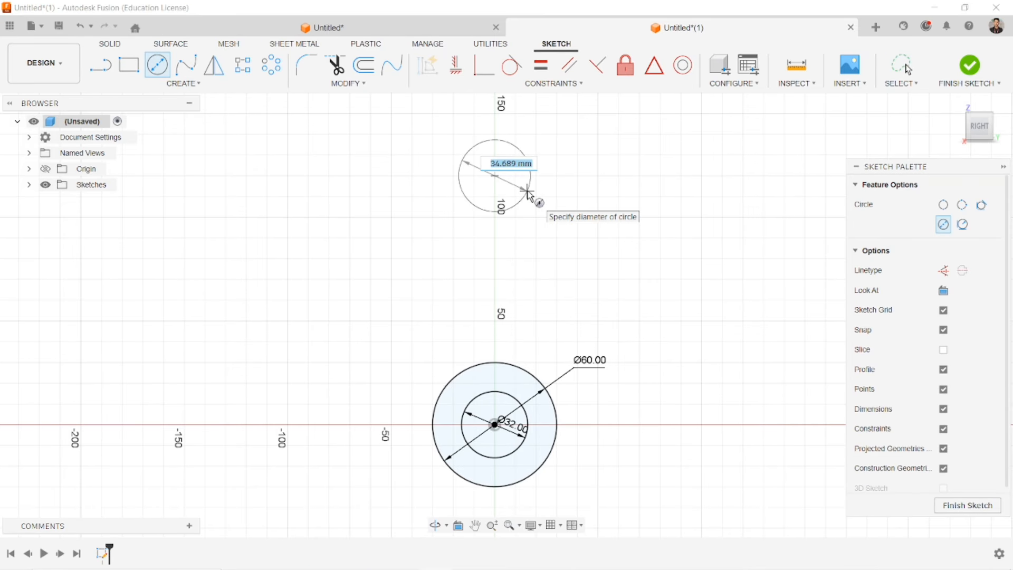
pyautogui.write('20')
pyautogui.press('Return')
pyautogui.press('Escape')
pyautogui.scroll(2, 522, 180)
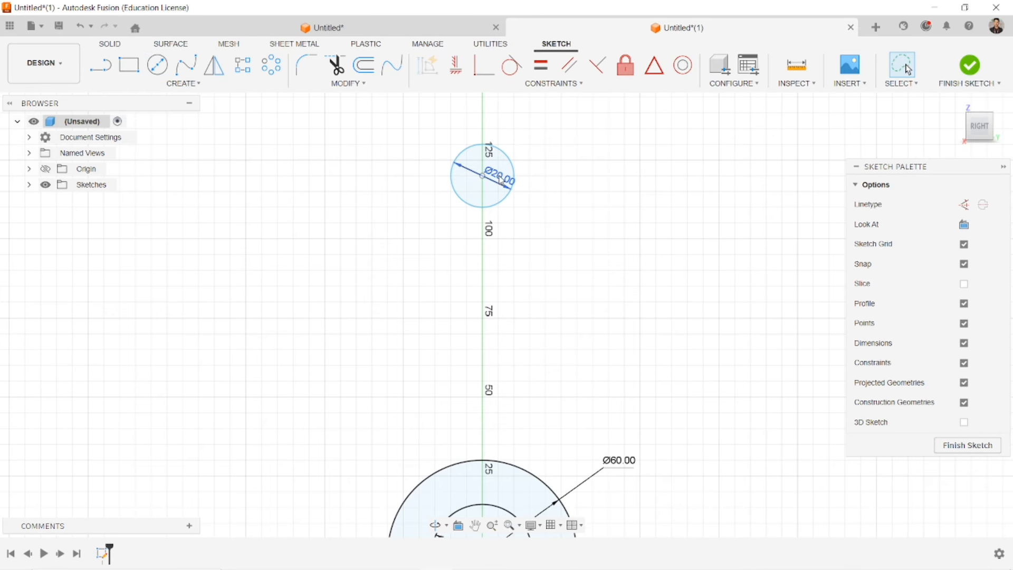
# Step: Draw a concentric 40 mm diameter circle around the upper 20 mm circle
pyautogui.press('c')
pyautogui.click(483, 175)
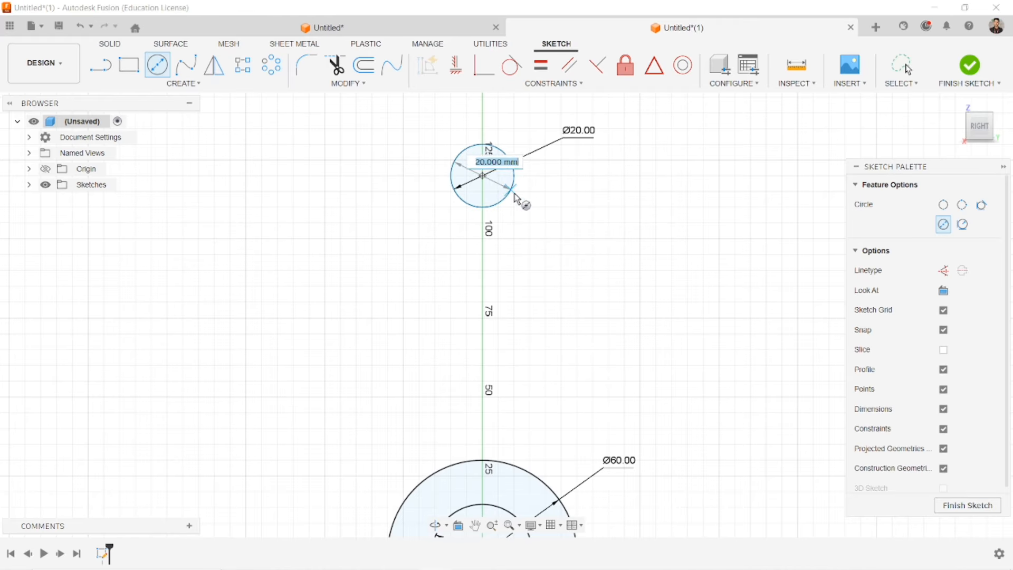
pyautogui.write('40')
pyautogui.press('Return')
pyautogui.press('Escape')
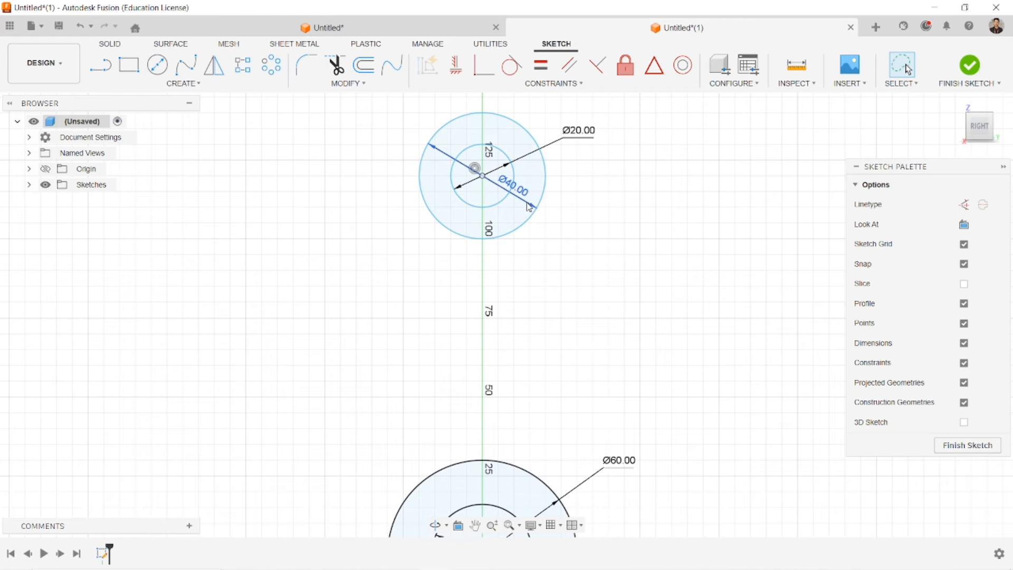
pyautogui.click(462, 69)
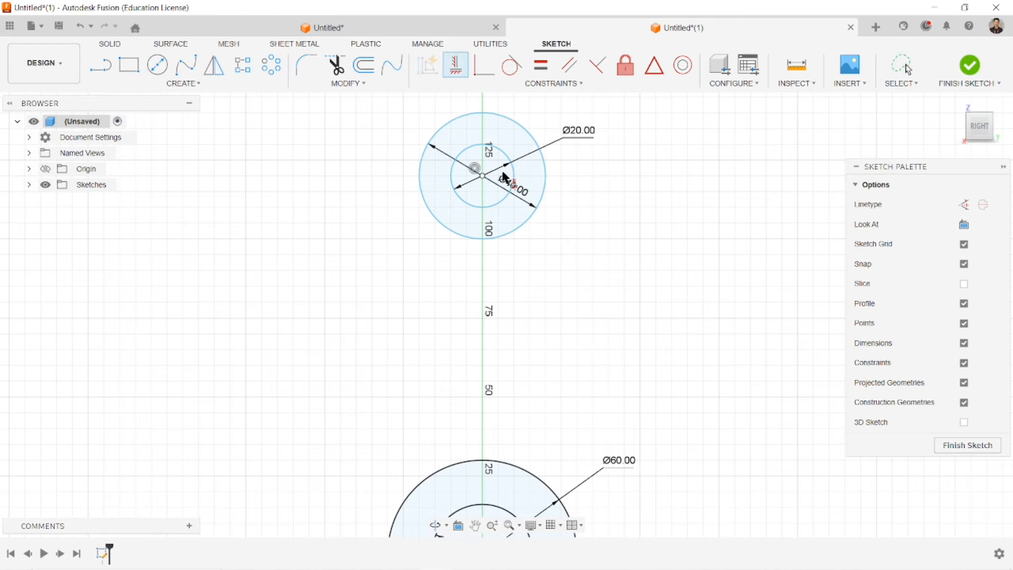
pyautogui.scroll(-4, 504, 465)
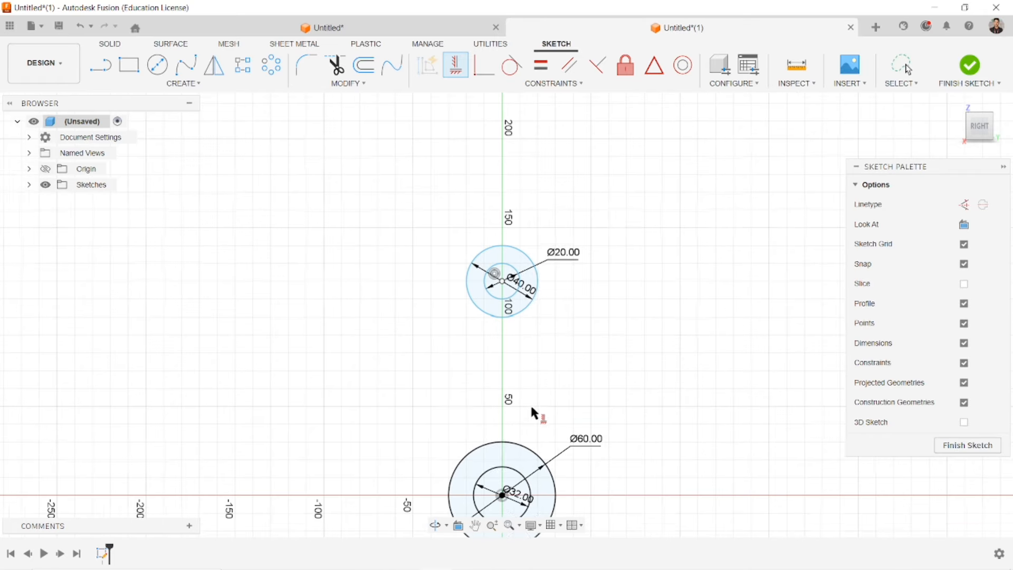
pyautogui.press('Escape')
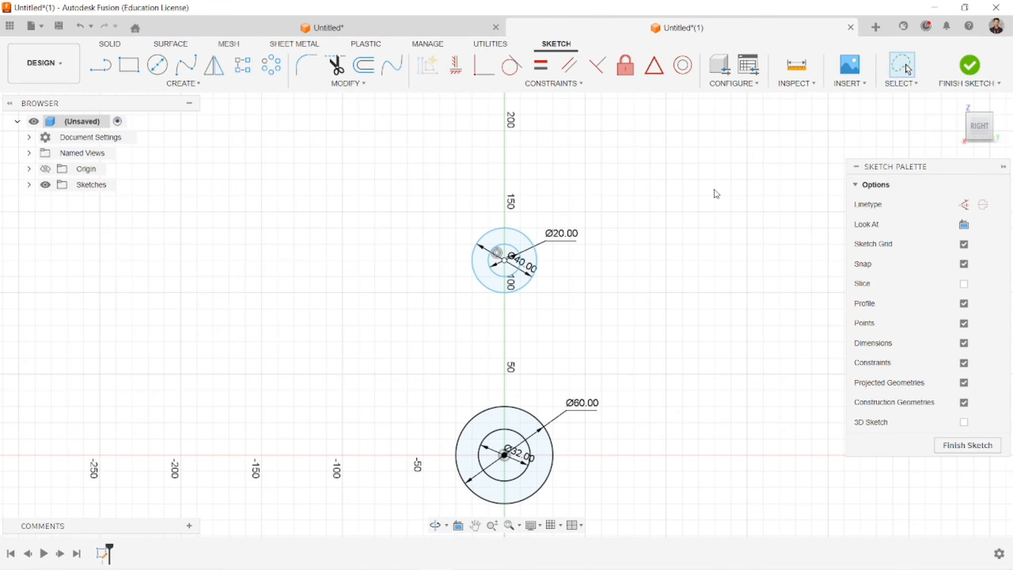
# Step: Dimension the vertical centre distance between the upper and lower circles to 80 mm
pyautogui.press('d')
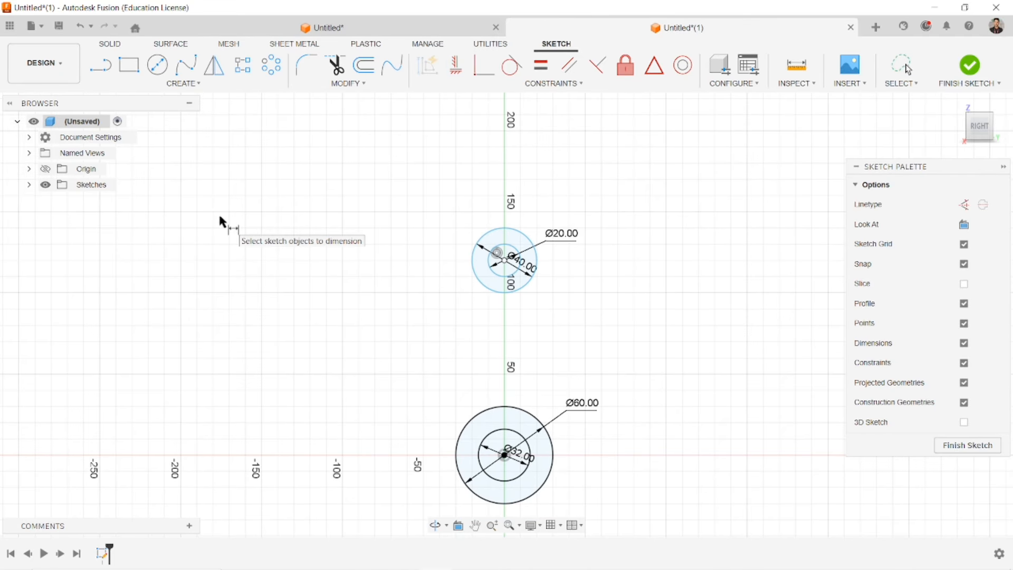
pyautogui.click(517, 271)
pyautogui.click(520, 440)
pyautogui.click(656, 372)
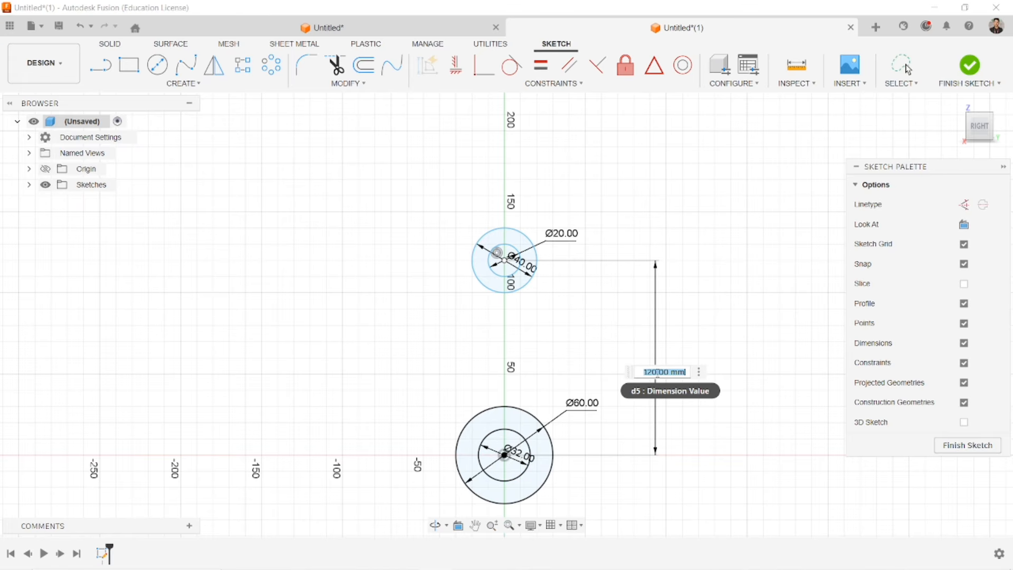
pyautogui.write('80')
pyautogui.press('Return')
pyautogui.scroll(5, 531, 366)
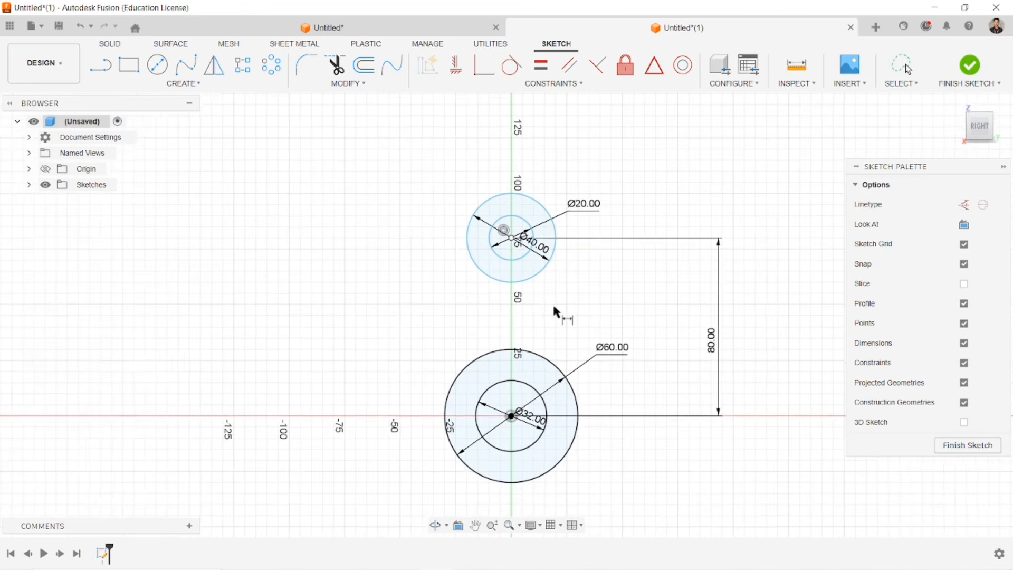
pyautogui.moveTo(554, 308); pyautogui.dragTo(530, 321, button='middle')
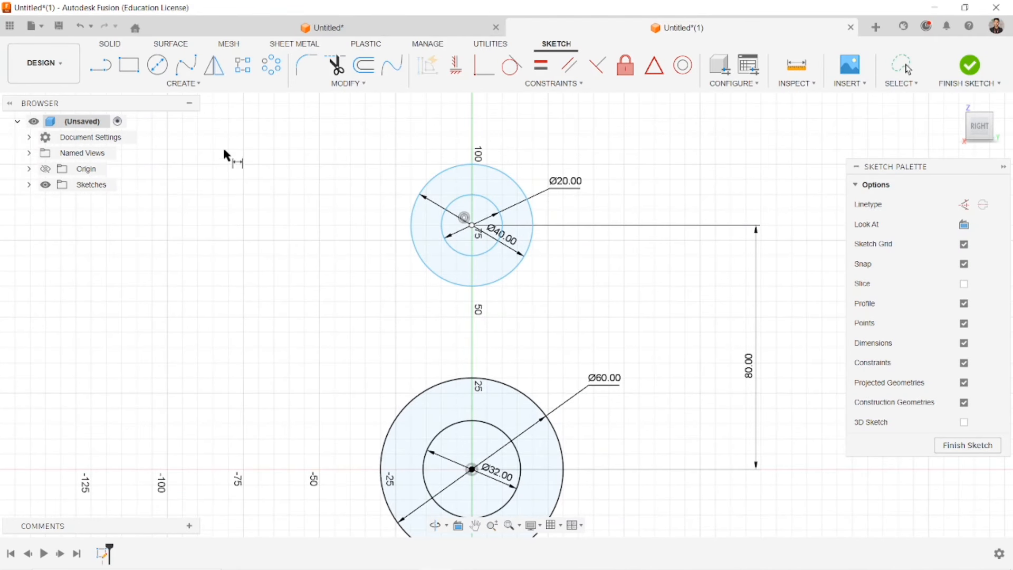
# Step: Draw two separate lines, each about 30 mm long, sloping downward and outward from opposite sides of the 40 mm circle
pyautogui.click(105, 67)
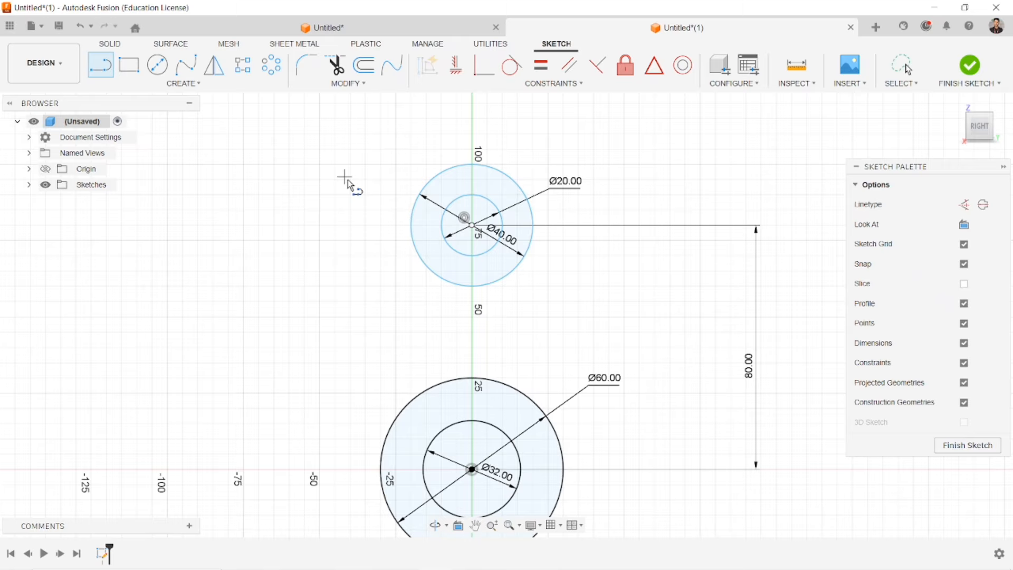
pyautogui.click(412, 235)
pyautogui.click(400, 321)
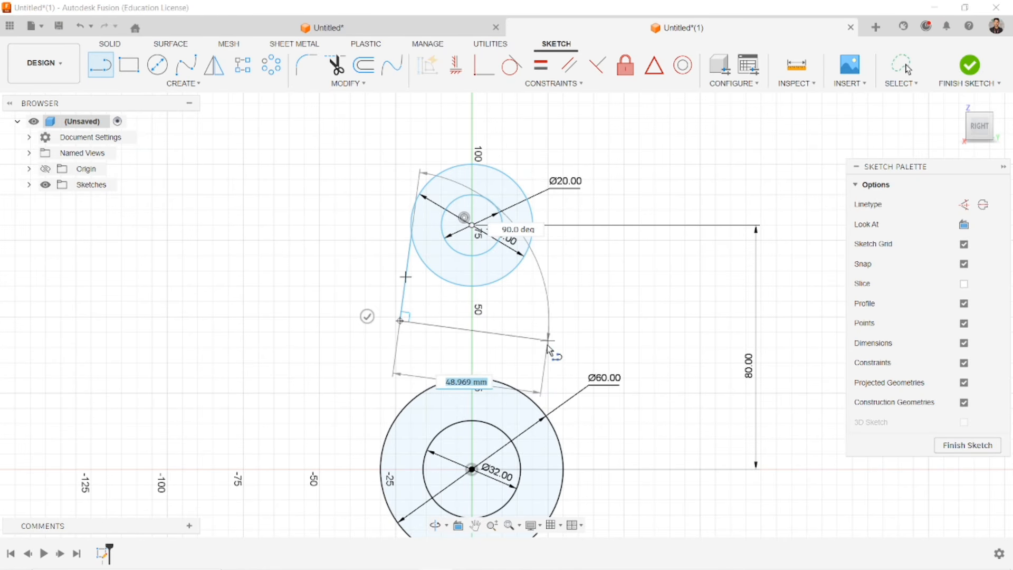
pyautogui.press('Escape')
pyautogui.click(105, 71)
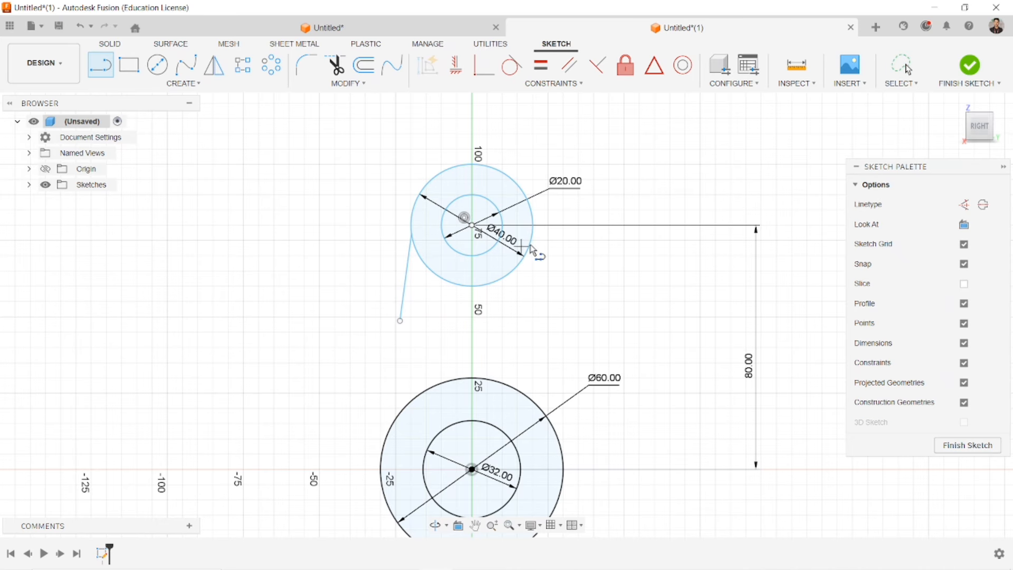
pyautogui.click(533, 227)
pyautogui.click(563, 317)
pyautogui.press('Escape')
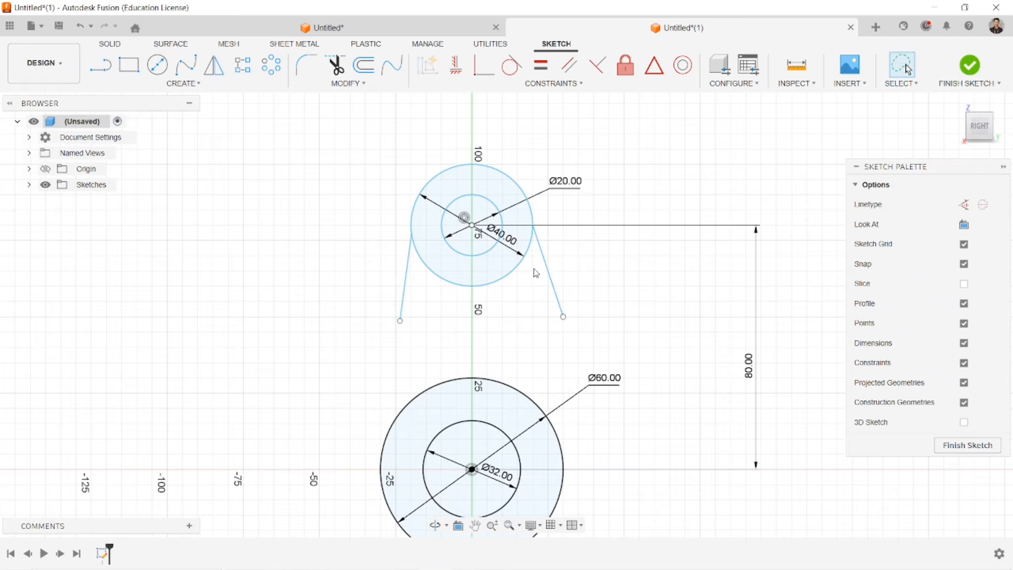
# Step: Connect the lower ends of the two sloping lines with a line and constrain it to be horizontal
pyautogui.click(100, 65)
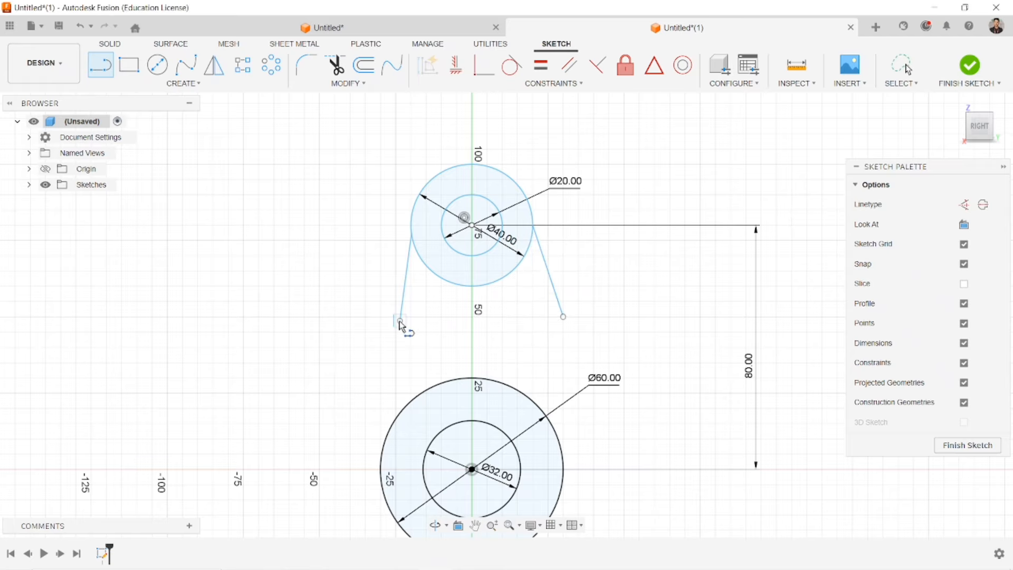
pyautogui.click(400, 320)
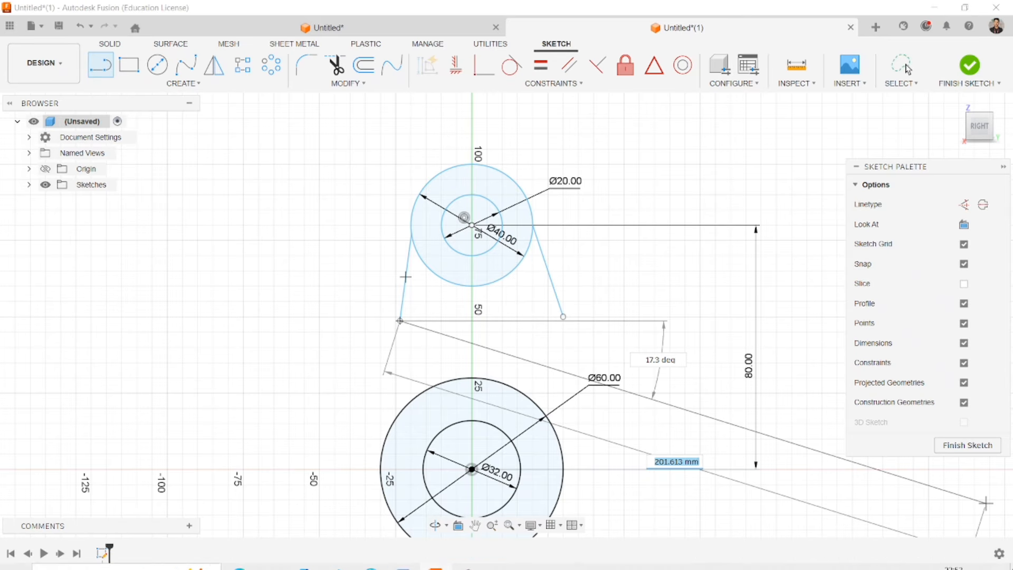
pyautogui.click(563, 316)
pyautogui.press('Escape')
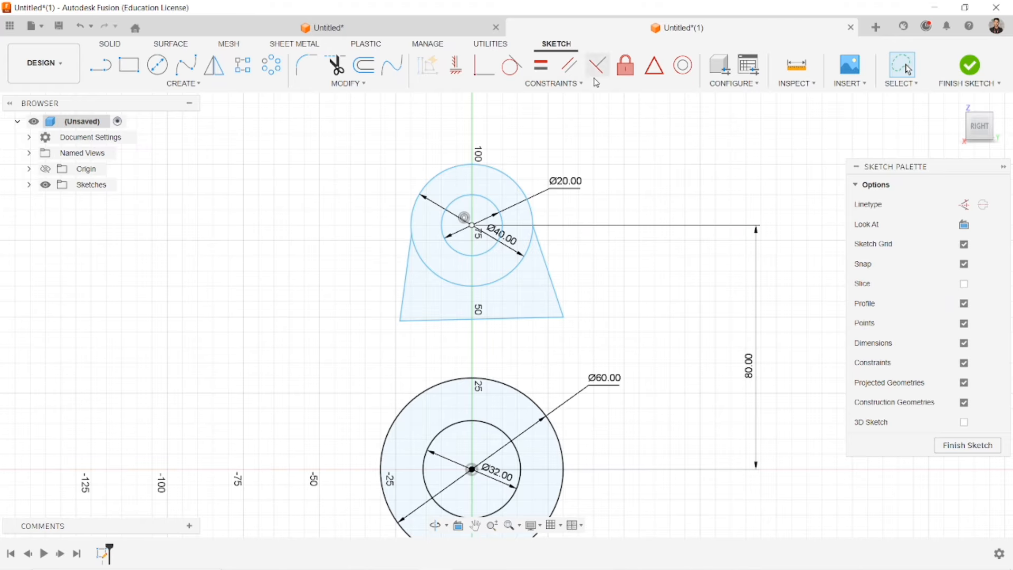
pyautogui.click(456, 65)
pyautogui.click(464, 318)
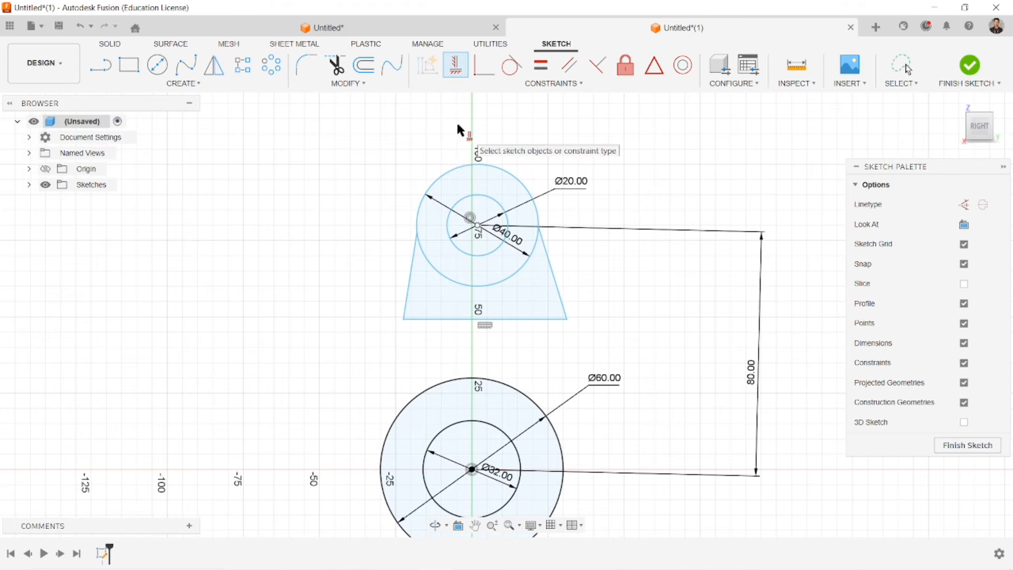
pyautogui.scroll(2, 514, 202)
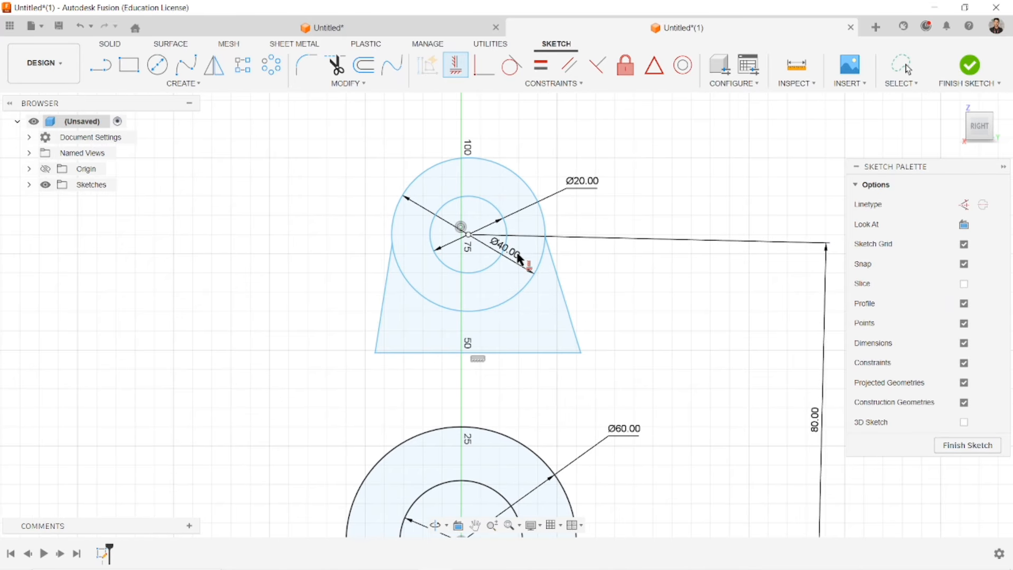
pyautogui.moveTo(520, 259); pyautogui.dragTo(518, 218, button='middle')
pyautogui.press('Escape')
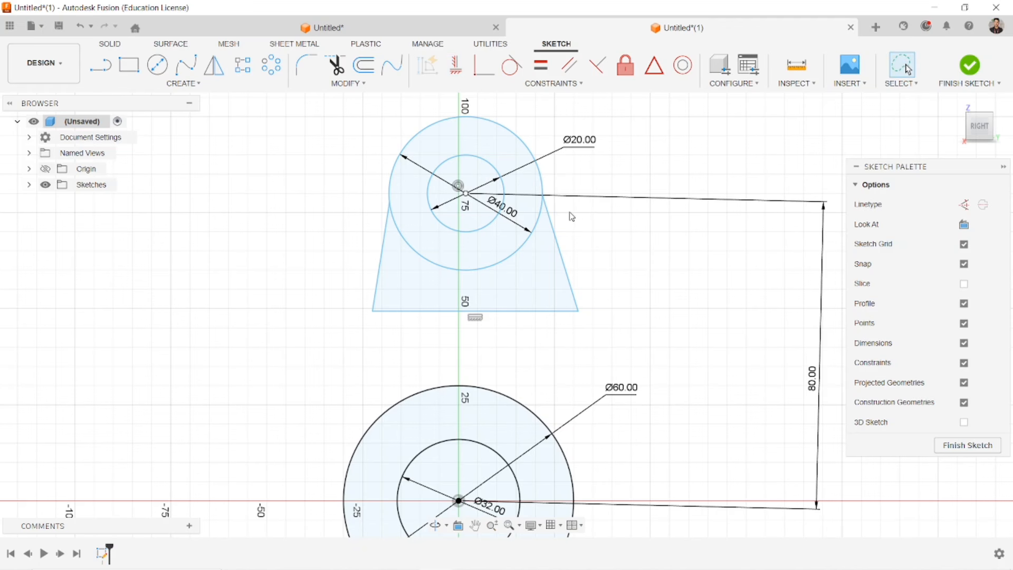
# Step: Align the upper circles' centre vertically with the origin using a horizontal/vertical constraint
pyautogui.click(456, 66)
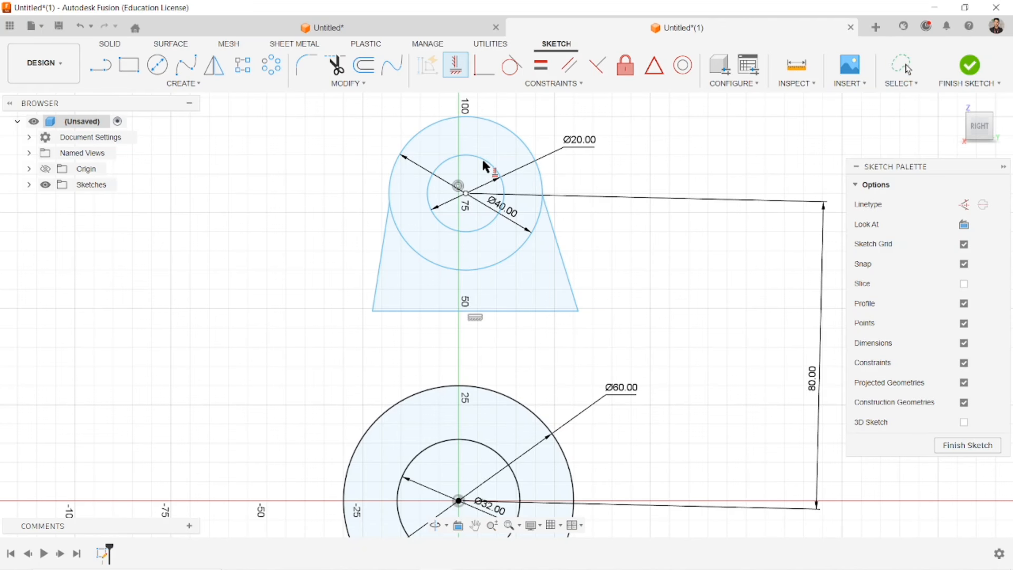
pyautogui.click(466, 193)
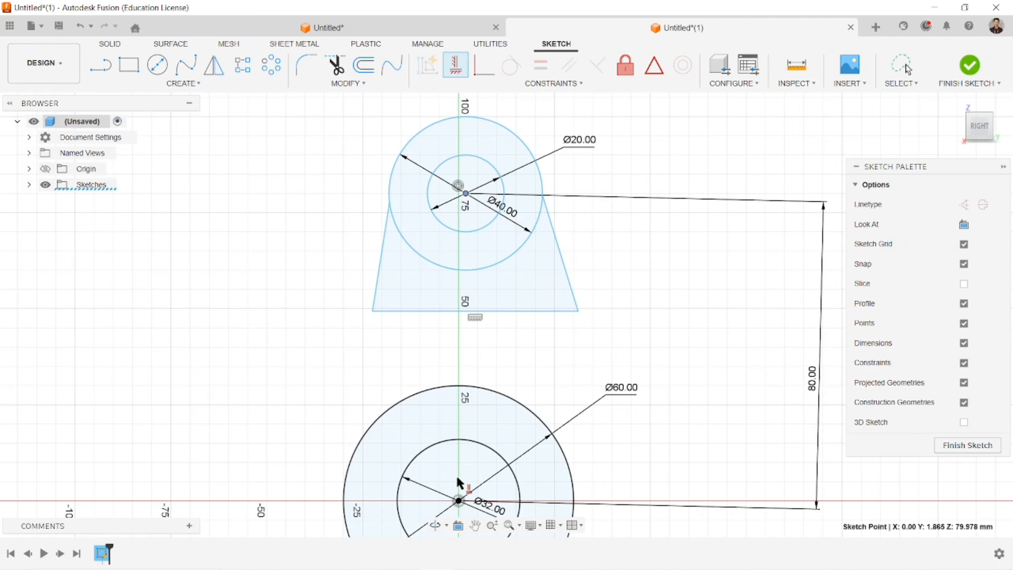
pyautogui.click(459, 500)
pyautogui.scroll(-2, 556, 396)
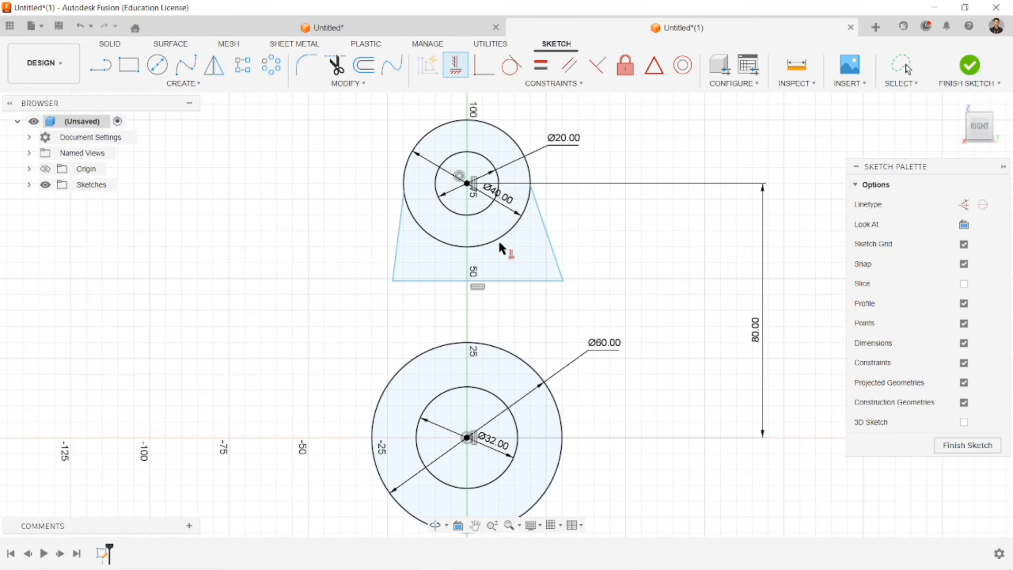
# Step: Constrain both sloping side lines tangent to the upper 40 mm circle and to the lower 60 mm circle
pyautogui.click(507, 68)
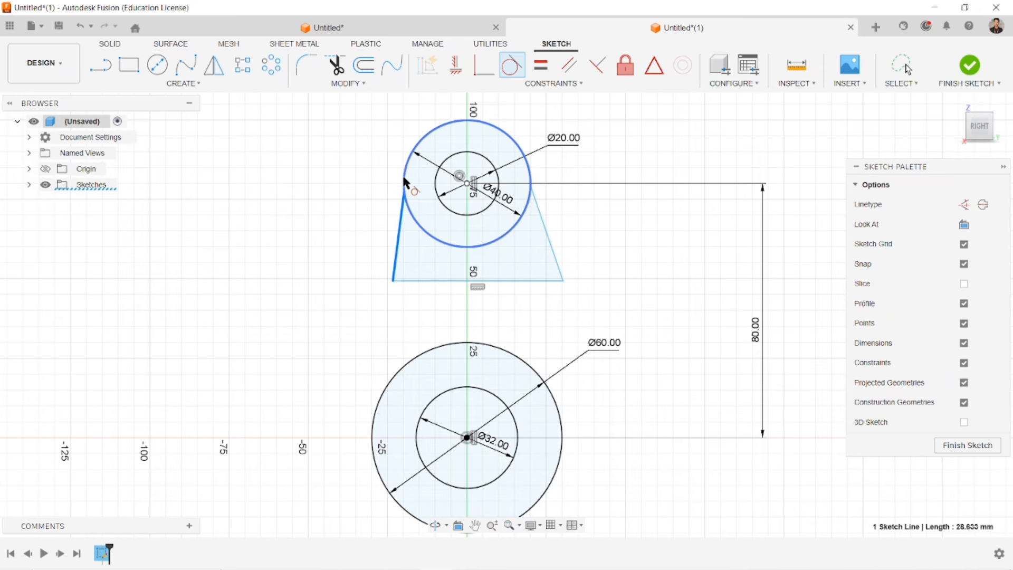
pyautogui.click(541, 222)
pyautogui.click(524, 216)
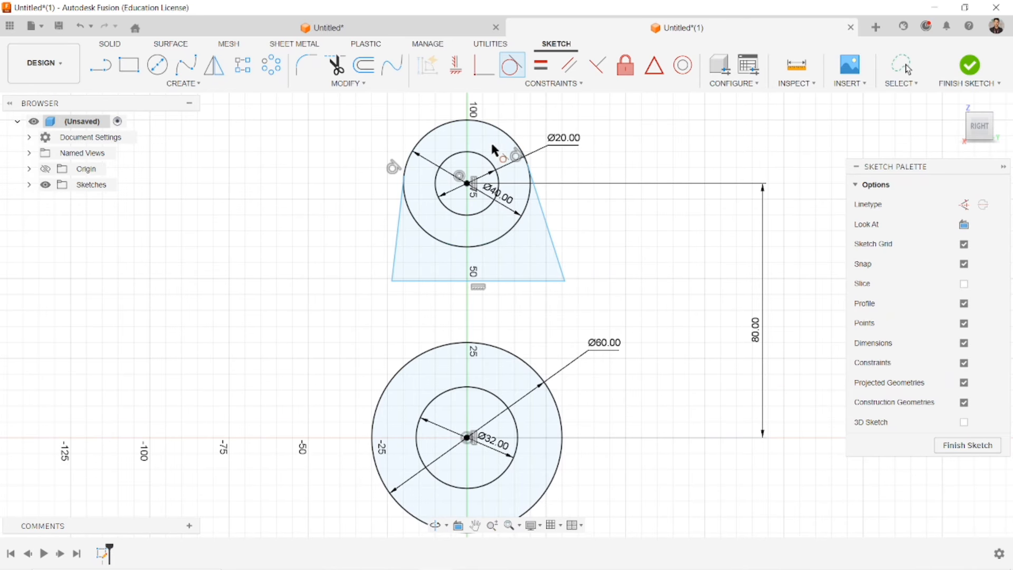
pyautogui.click(397, 265)
pyautogui.click(400, 370)
pyautogui.click(555, 250)
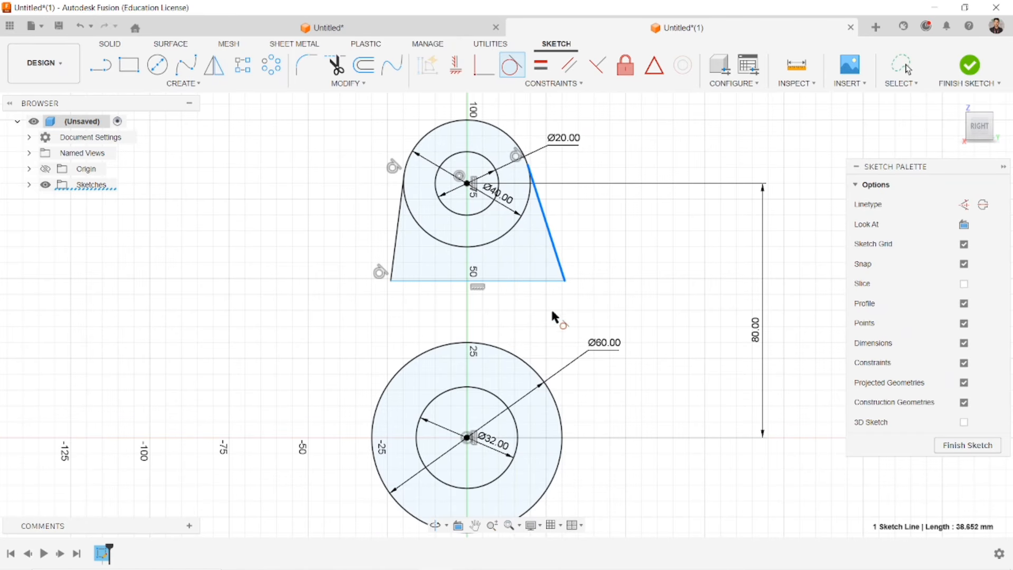
pyautogui.click(537, 371)
pyautogui.scroll(-1, 613, 288)
pyautogui.press('Escape')
pyautogui.moveTo(613, 288); pyautogui.dragTo(633, 270, button='middle')
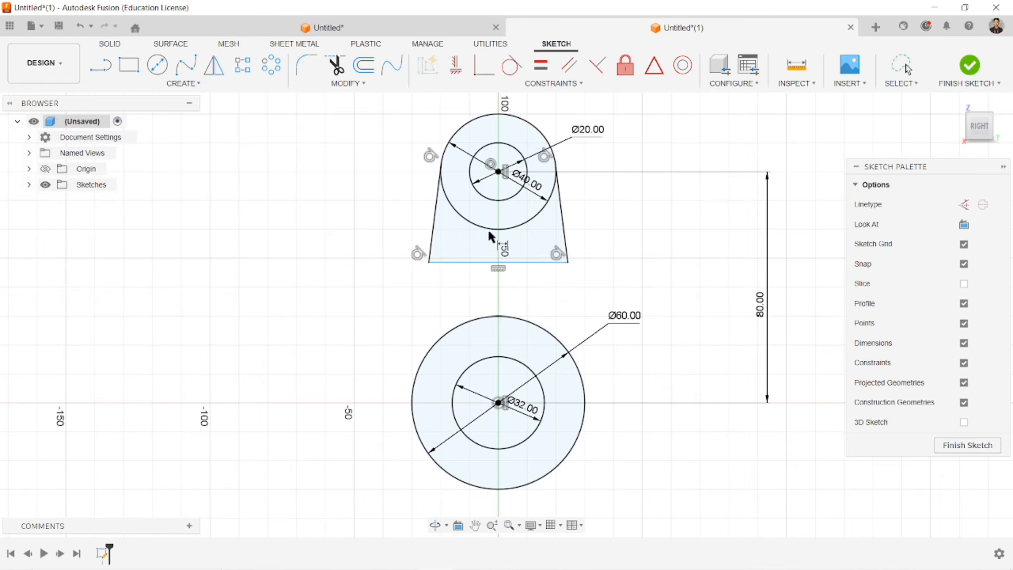
# Step: Dimension the distance between the upper circles' centre and the horizontal base line to 40 mm
pyautogui.press('d')
pyautogui.click(498, 201)
pyautogui.click(525, 262)
pyautogui.click(618, 212)
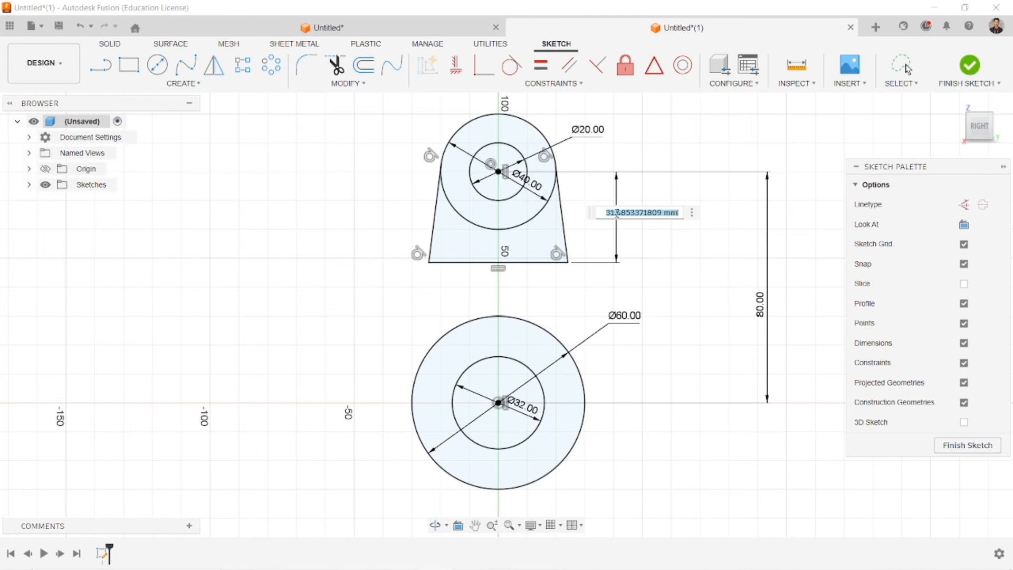
pyautogui.write('40')
pyautogui.press('Return')
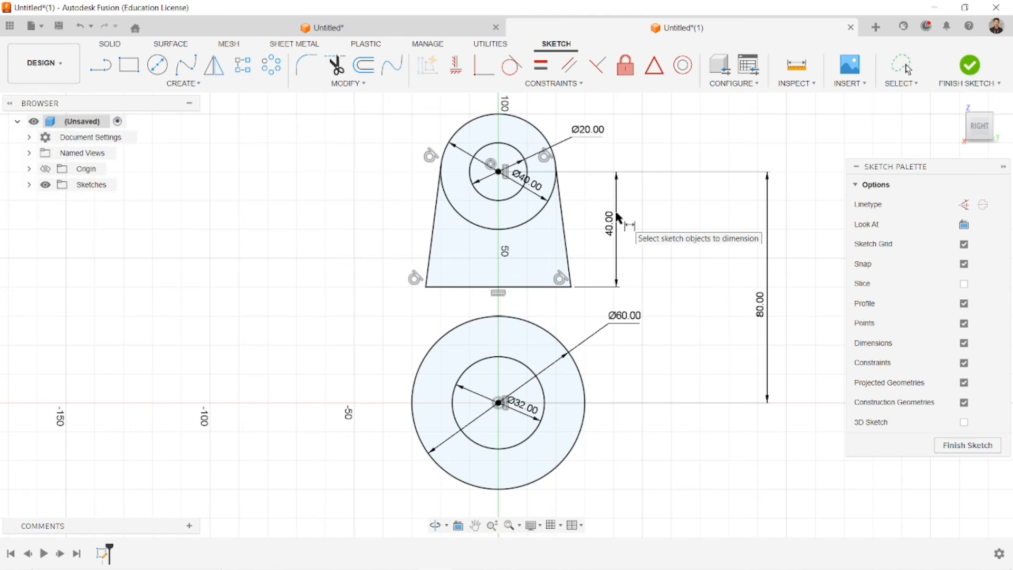
# Step: Check the bracket's height and width dimensions on the reference drawing in the first design, and return to the new sketch
pyautogui.moveTo(292, 564)
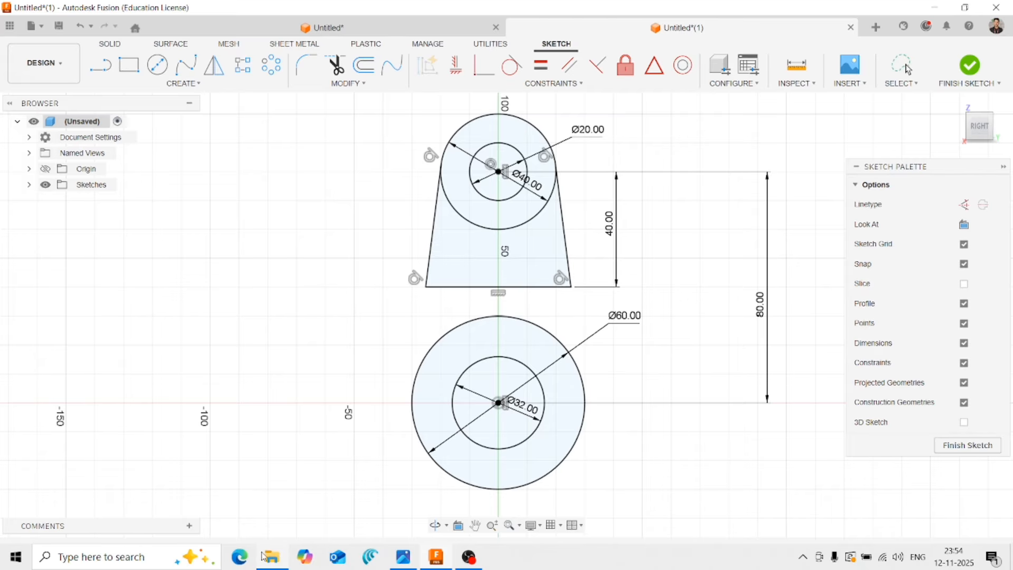
pyautogui.click(327, 27)
pyautogui.scroll(5, 361, 422)
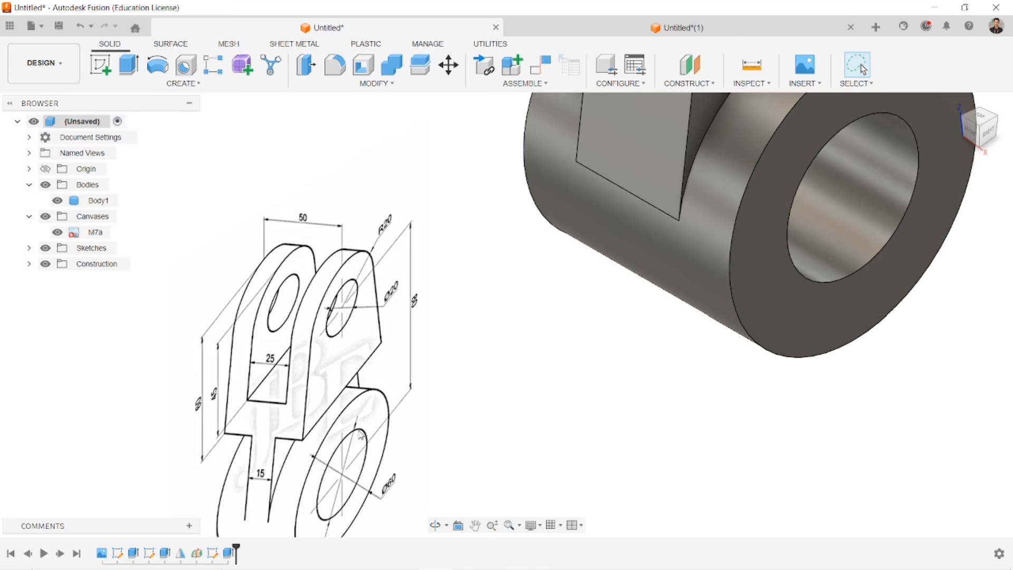
pyautogui.moveTo(361, 436); pyautogui.dragTo(367, 353, button='middle')
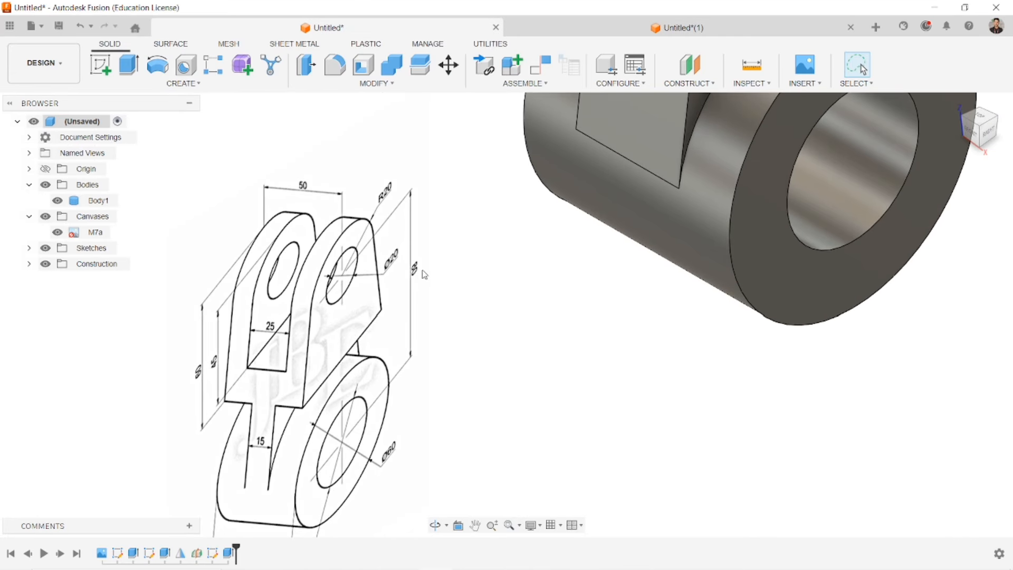
pyautogui.hotkey('ctrl', 'Tab')
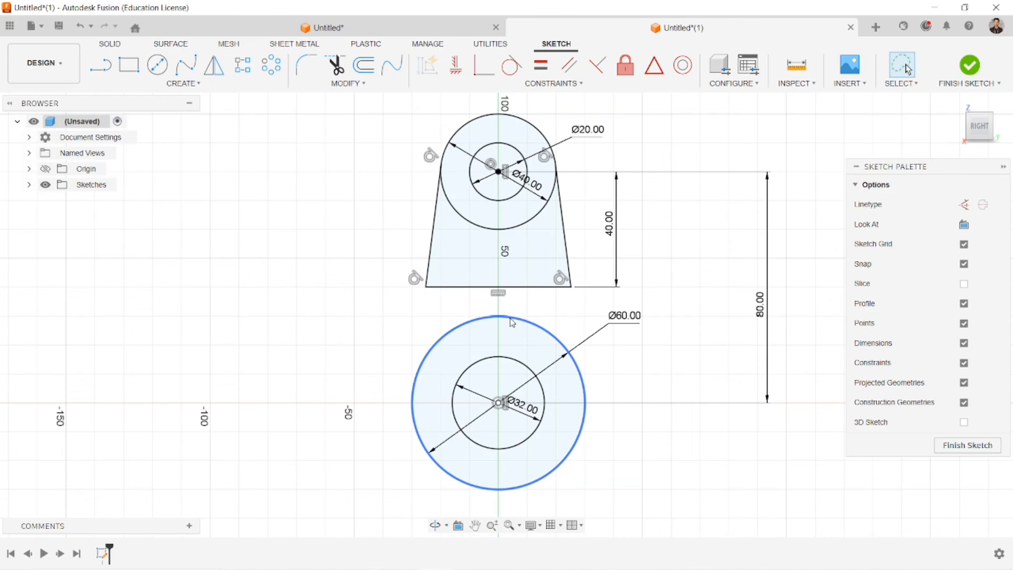
# Step: Finish the sketch and extrude the lug profile, upper ring and lower ring 50 mm as new bodies, leaving both holes open
pyautogui.click(972, 67)
pyautogui.click(955, 108)
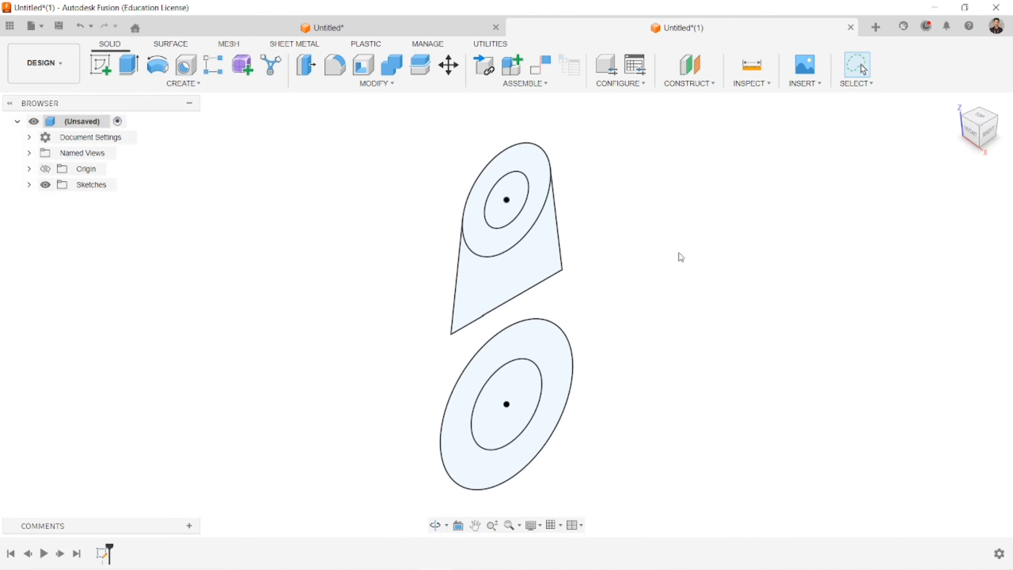
pyautogui.click(129, 66)
pyautogui.click(501, 264)
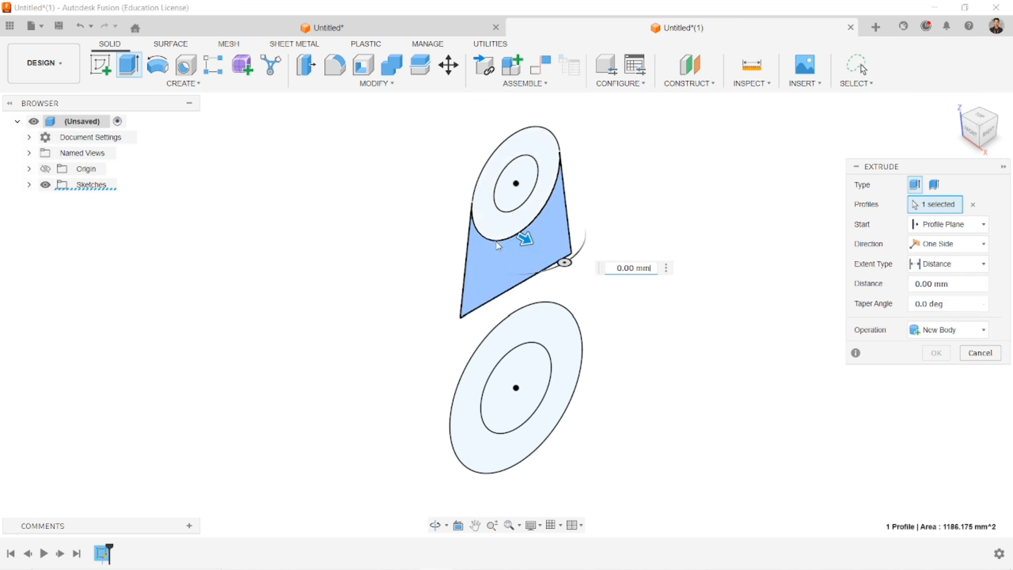
pyautogui.click(549, 211)
pyautogui.click(505, 347)
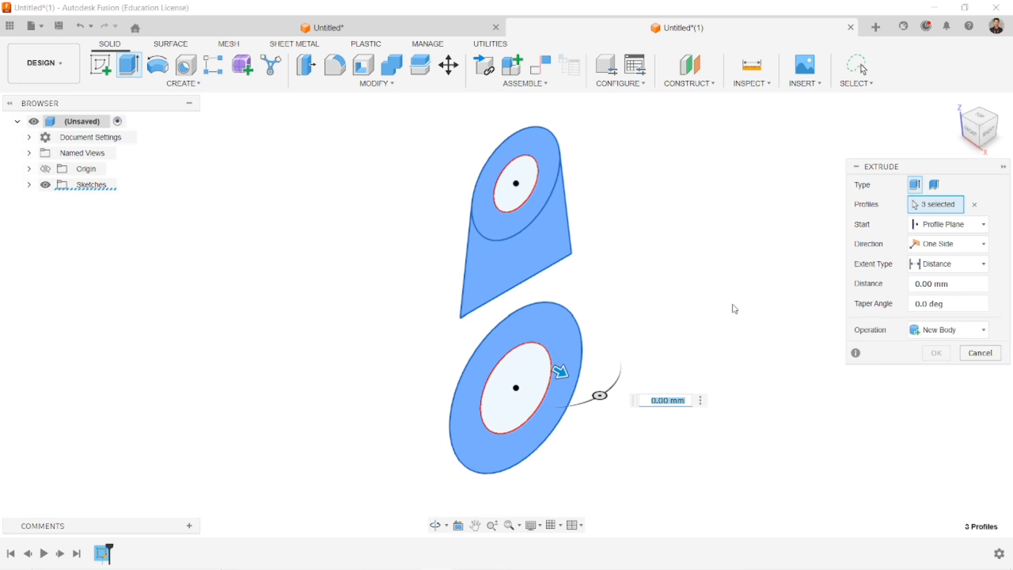
pyautogui.write('50')
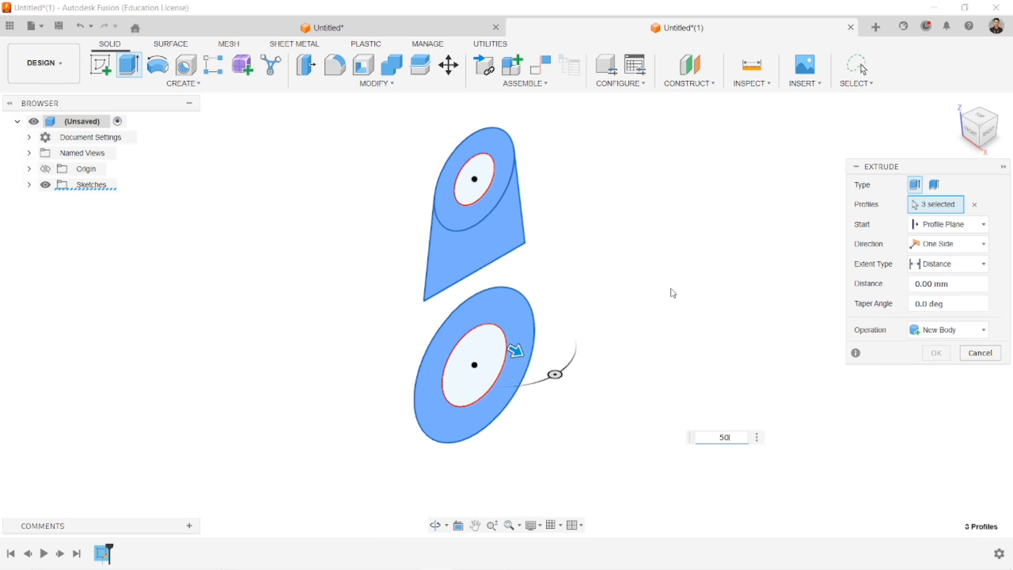
pyautogui.press('Return')
pyautogui.moveTo(658, 285)
pyautogui.mouseDown(button='middle')
pyautogui.moveTo(649, 251)
pyautogui.moveTo(644, 272)
pyautogui.mouseUp(button='middle')
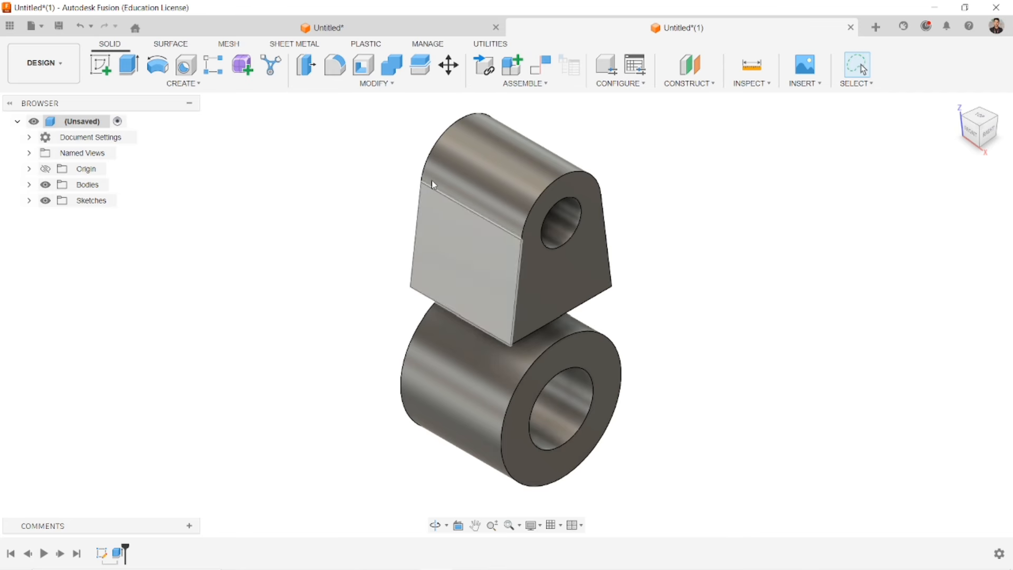
# Step: Examine the fork slot and web dimensions on the reference drawing in the first design, and return to the second design
pyautogui.click(388, 28)
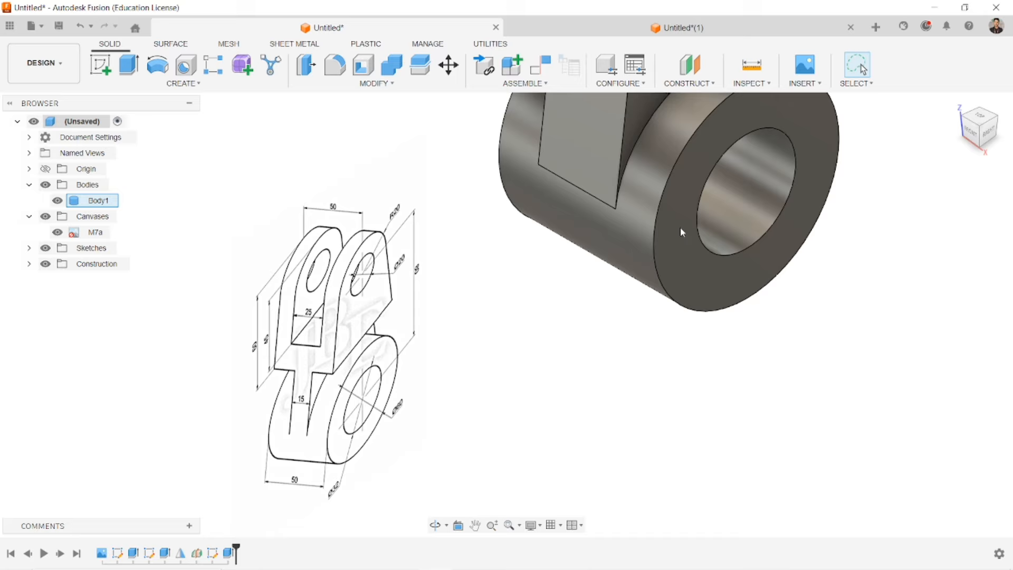
pyautogui.click(989, 133)
pyautogui.scroll(2, 307, 293)
pyautogui.scroll(3, 311, 291)
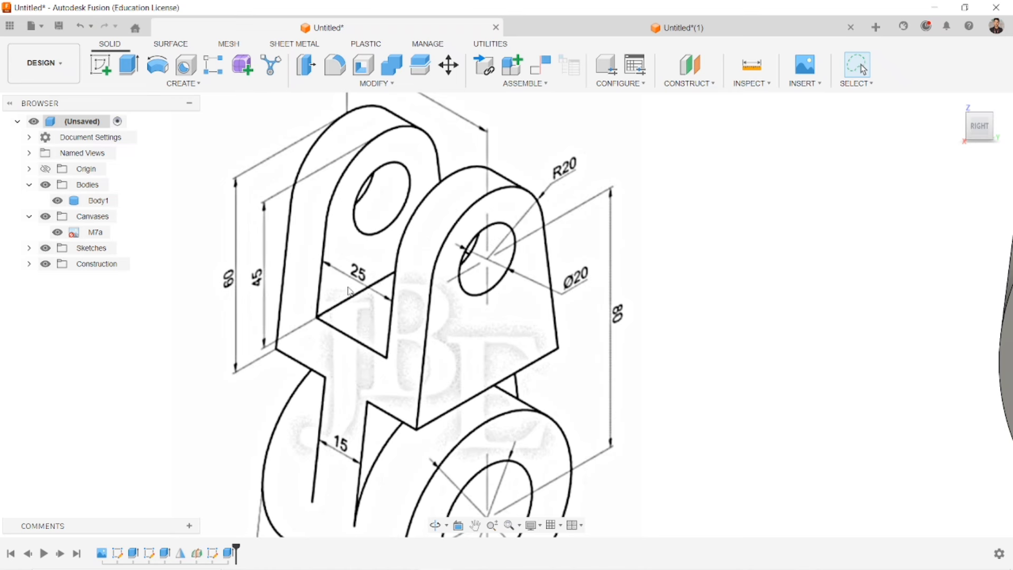
pyautogui.click(681, 27)
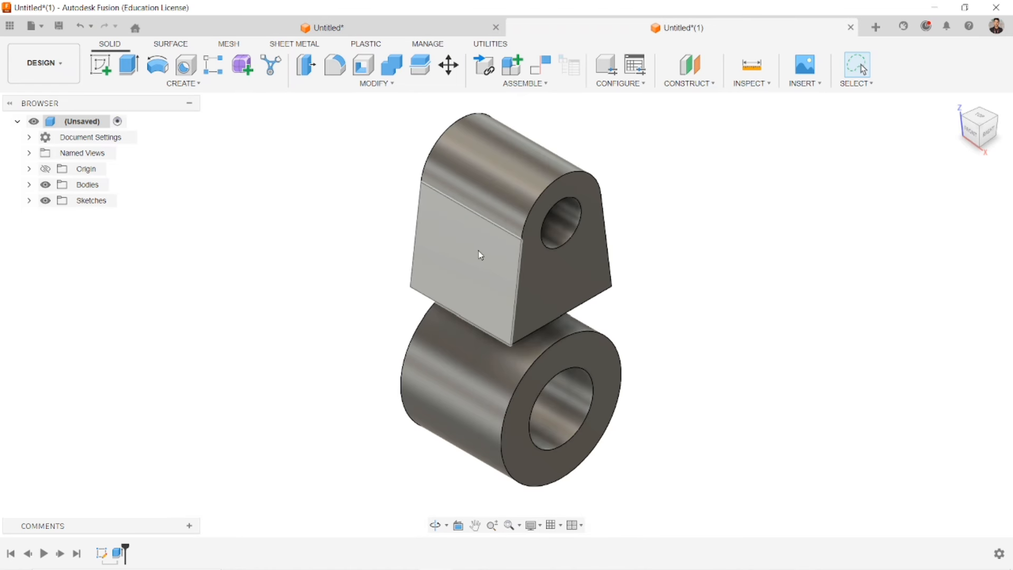
# Step: Create a new sketch on the lug's flat front face
pyautogui.click(459, 254)
pyautogui.rightClick(459, 254)
pyautogui.click(459, 353)
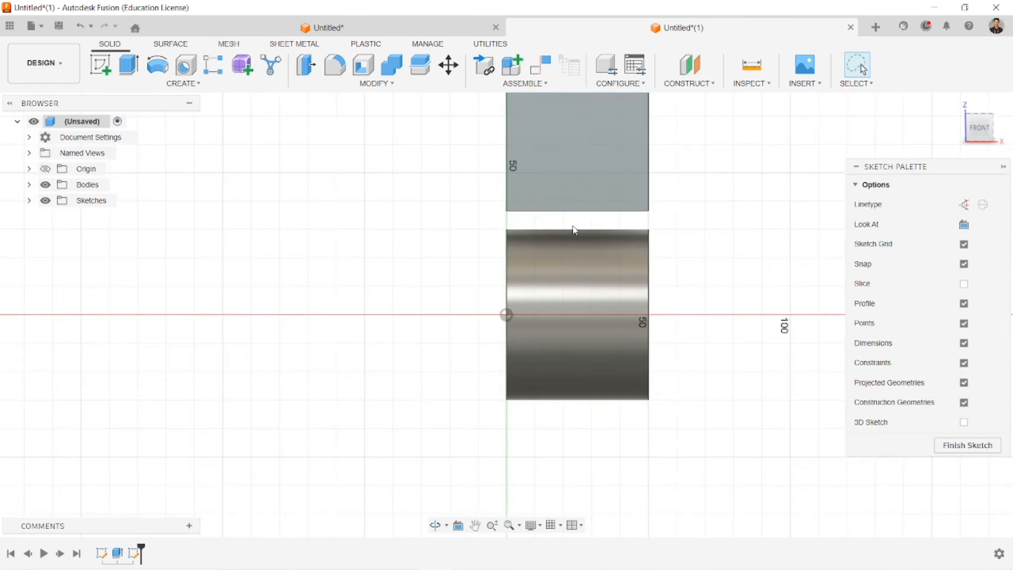
pyautogui.click(129, 64)
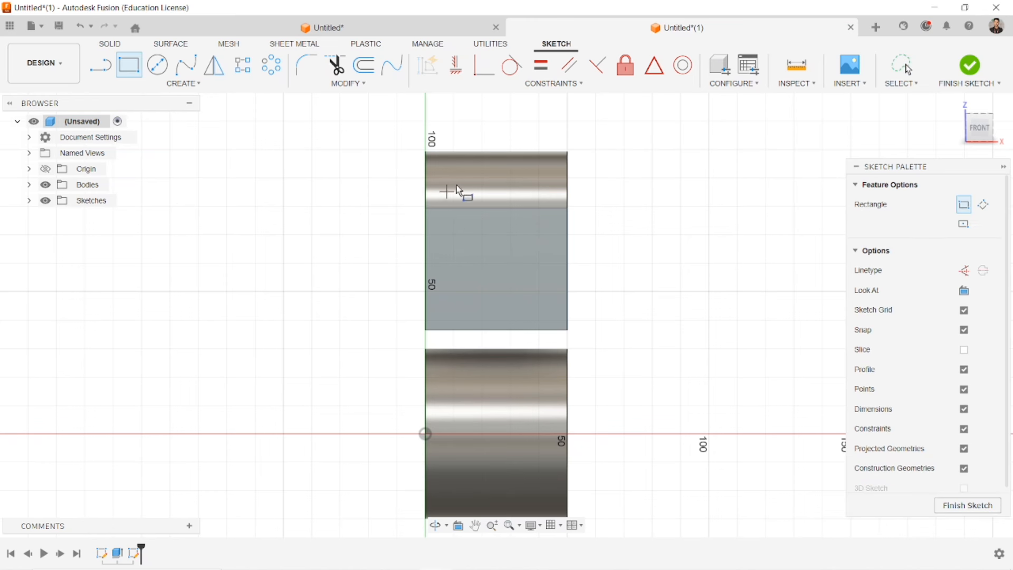
pyautogui.click(463, 329)
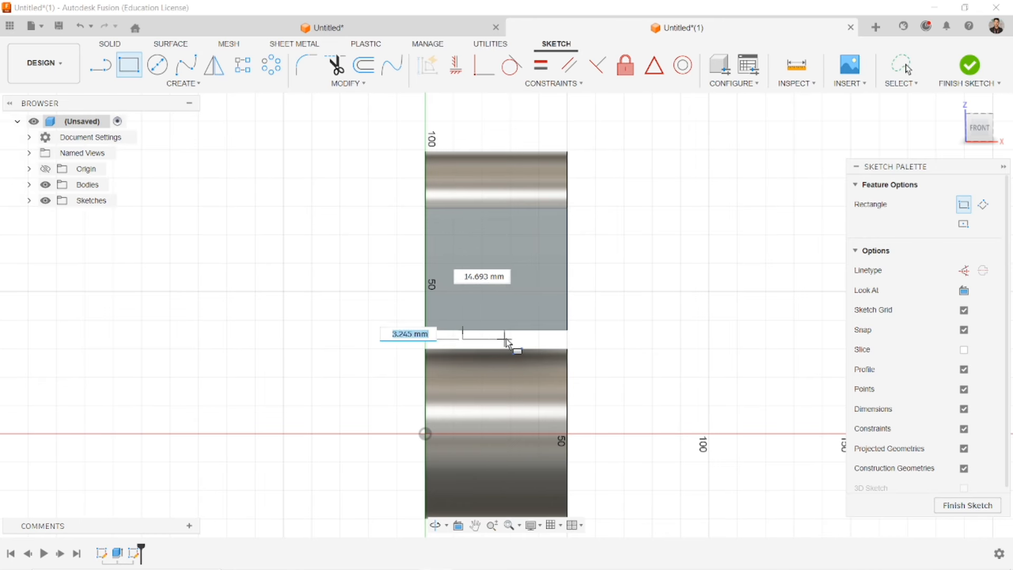
pyautogui.press('Escape')
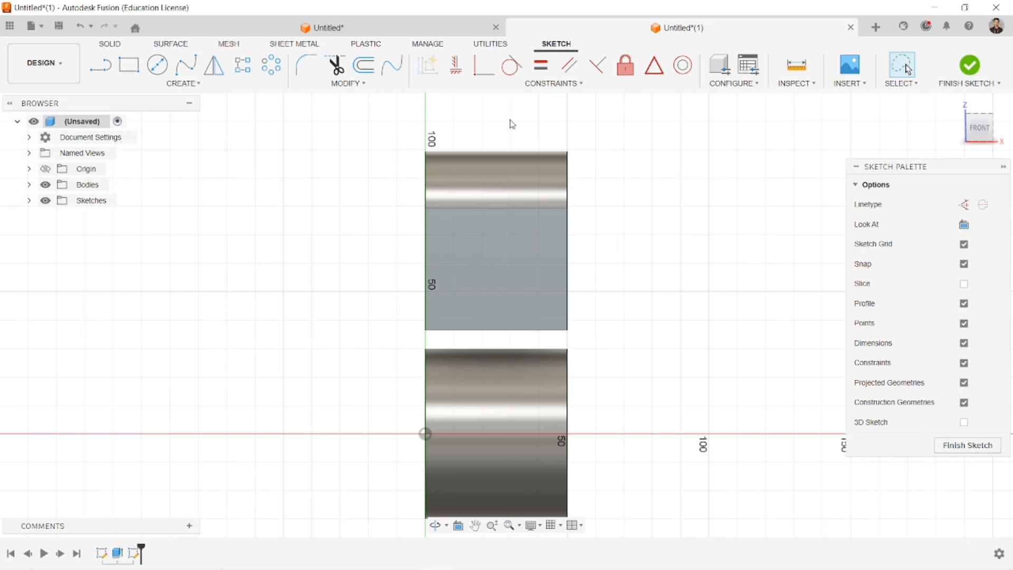
# Step: Project the outline of the whole lug body into the front-face sketch with the projection link kept on
pyautogui.scroll(1, 497, 190)
pyautogui.press('p')
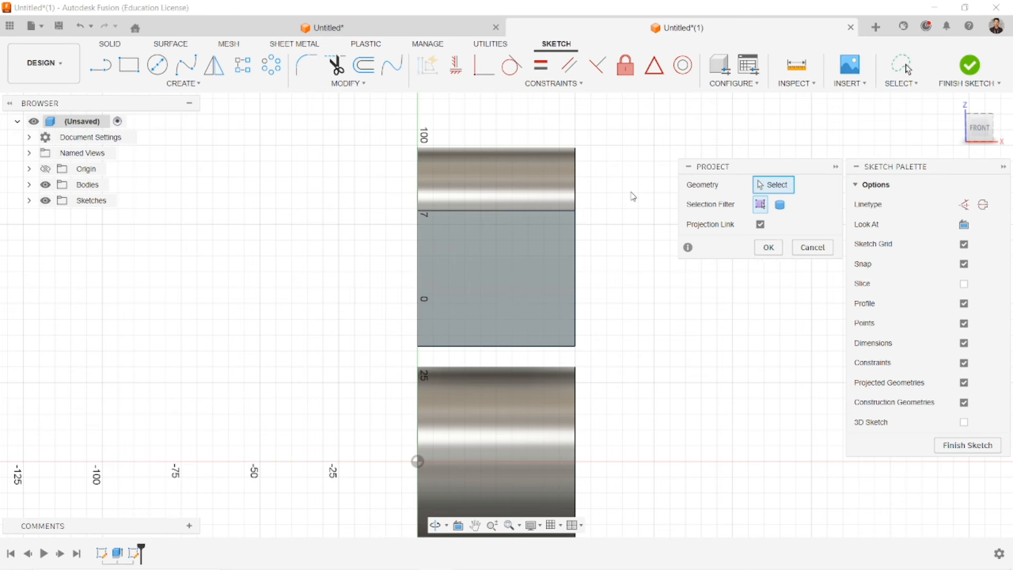
pyautogui.click(522, 224)
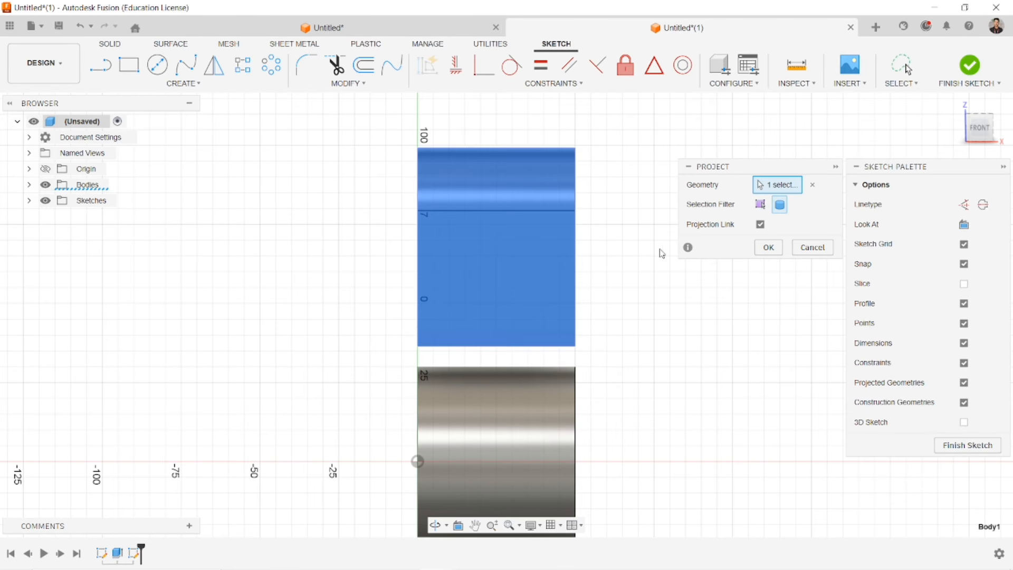
pyautogui.click(769, 247)
# Step: Draw a 25 mm wide slot rectangle about 51 mm tall, starting on the lug's projected top edge
pyautogui.press('r')
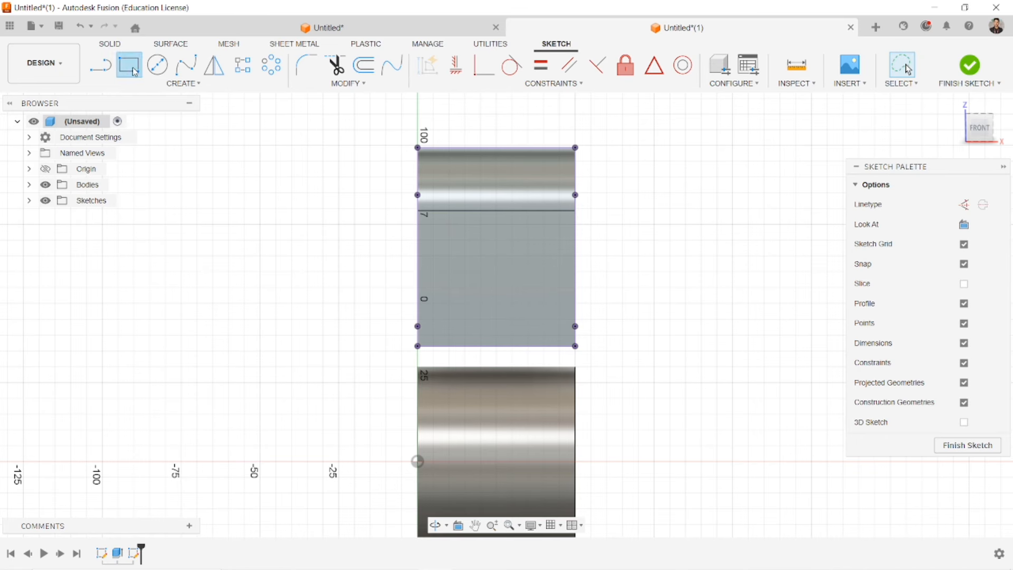
pyautogui.click(451, 149)
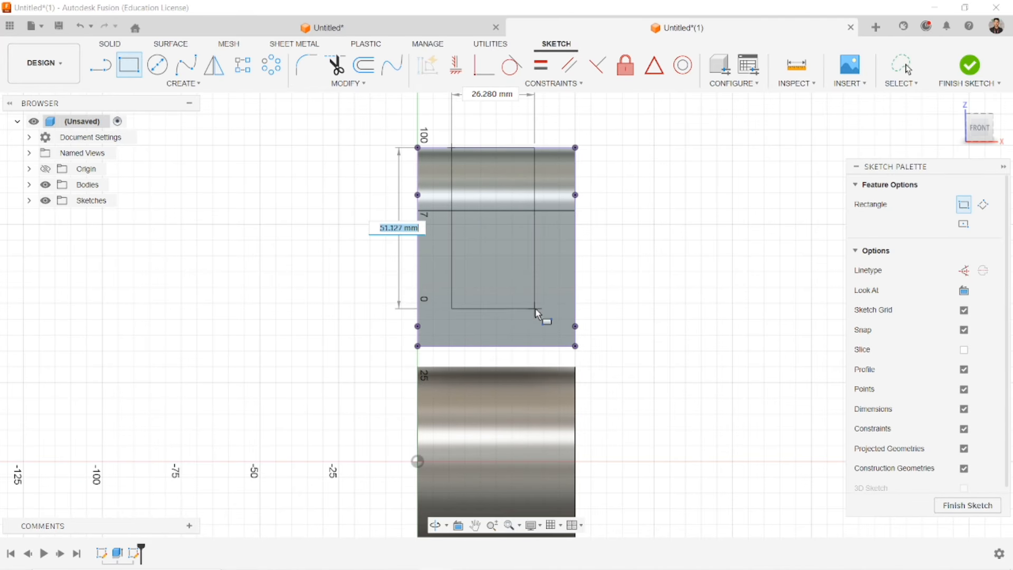
pyautogui.press('Tab')
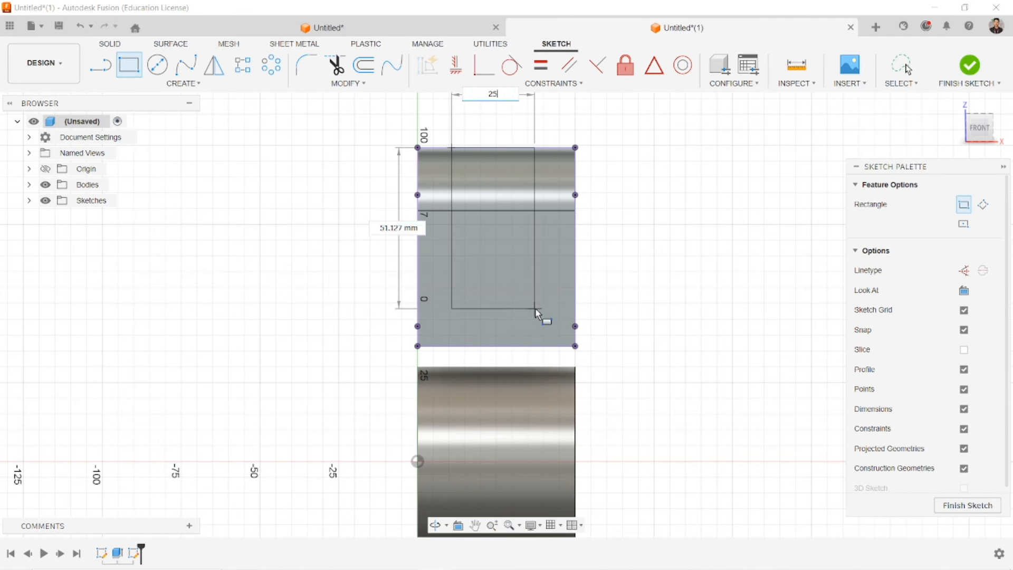
pyautogui.write('25')
pyautogui.press('Return')
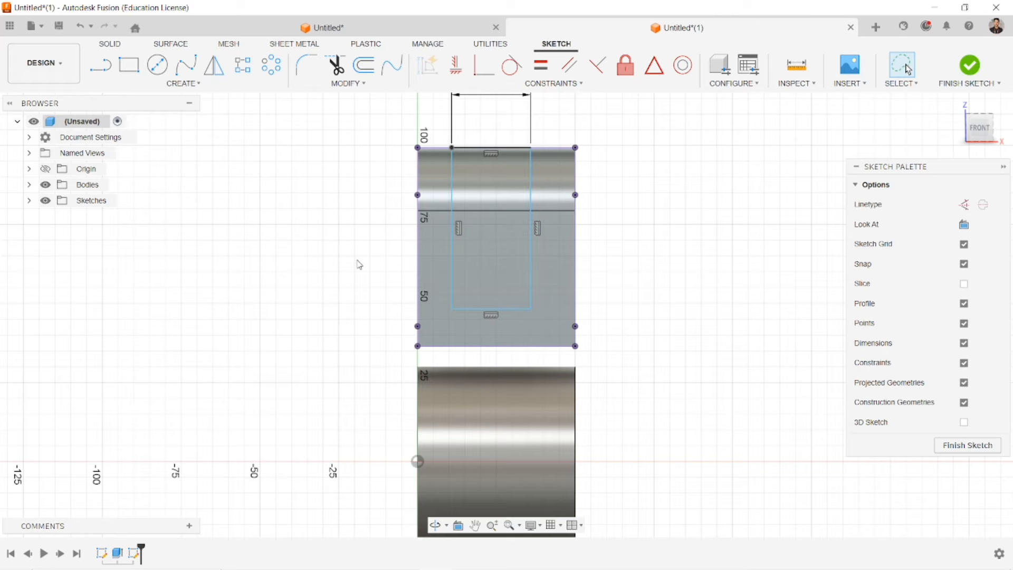
# Step: Dimension the slot's bottom edge 15 mm above the lug's lower edge
pyautogui.press('d')
pyautogui.click(448, 346)
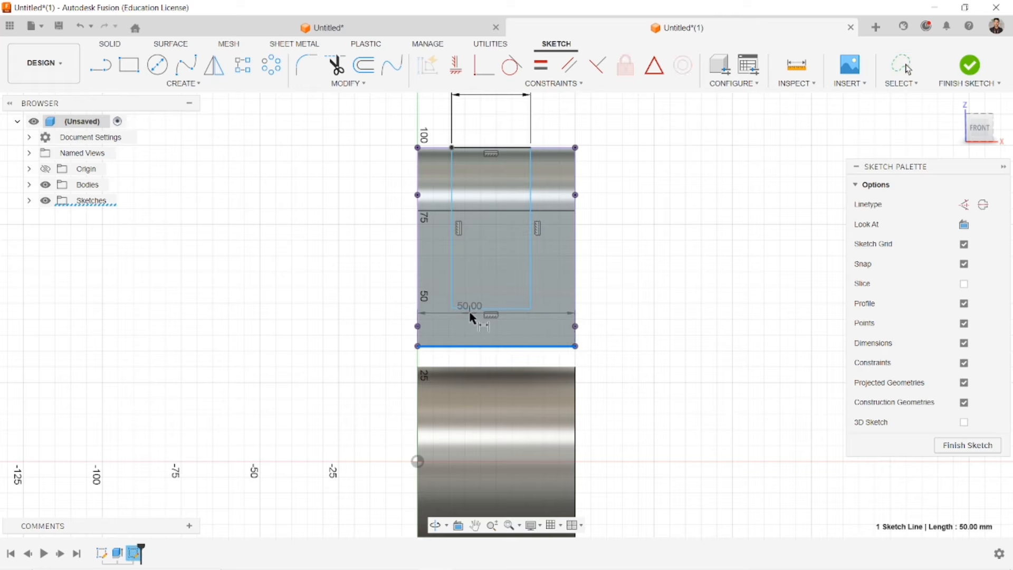
pyautogui.click(472, 316)
pyautogui.click(618, 327)
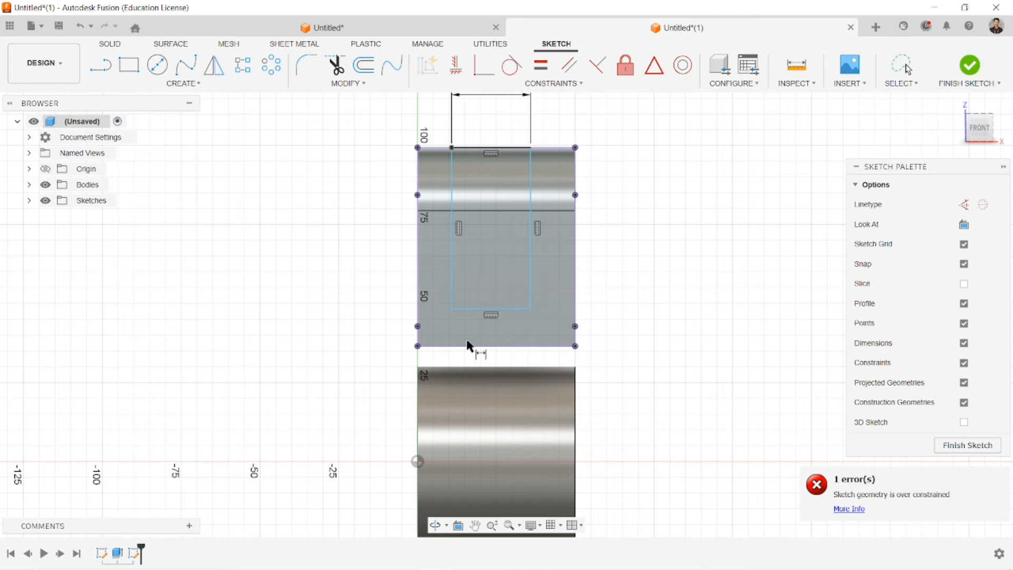
pyautogui.click(473, 309)
pyautogui.click(615, 328)
pyautogui.write('15')
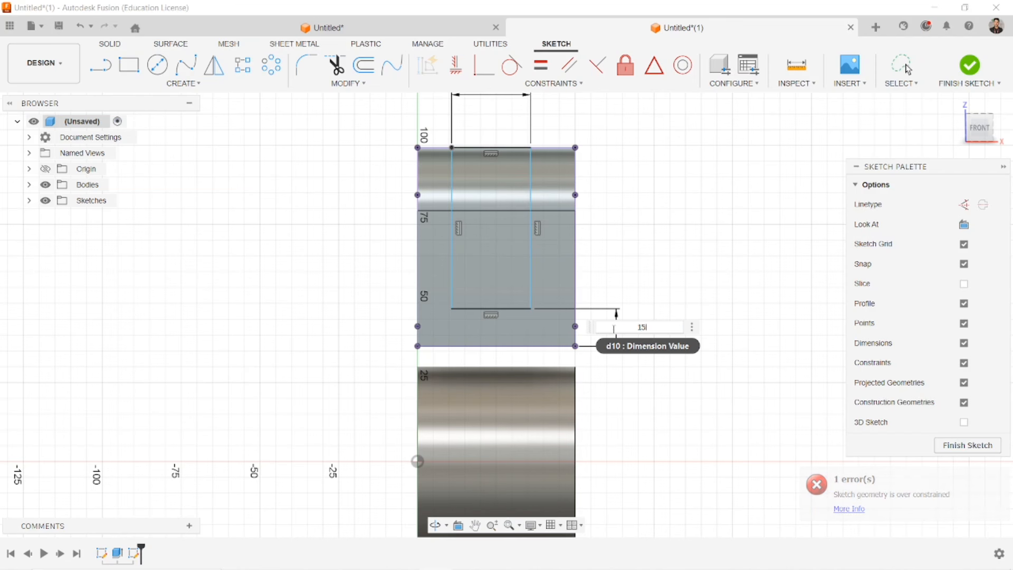
pyautogui.press('Return')
# Step: Dimension the slot's left side 12.5 mm from the lug's left edge
pyautogui.click(418, 169)
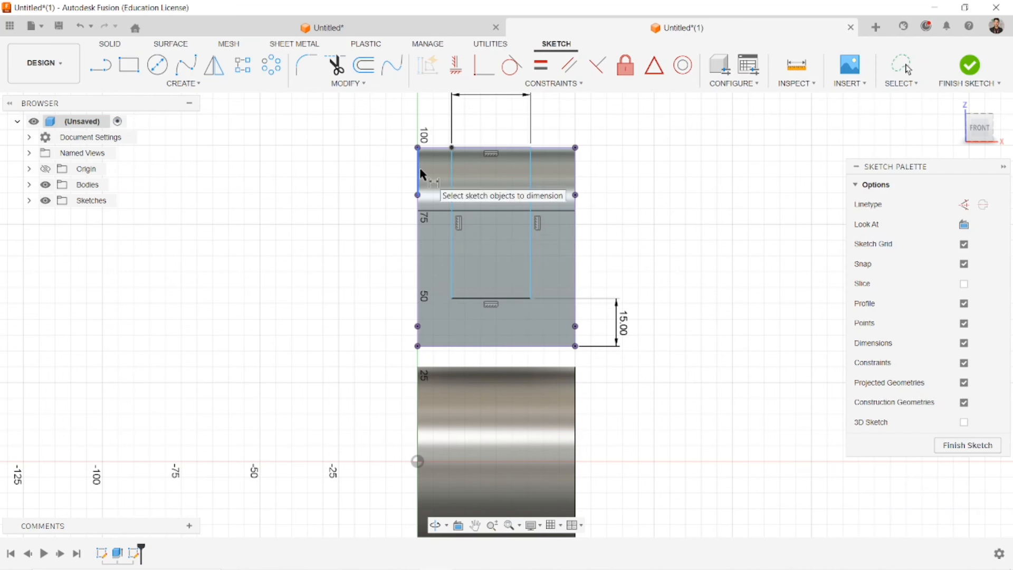
pyautogui.click(453, 179)
pyautogui.click(435, 126)
pyautogui.write('1')
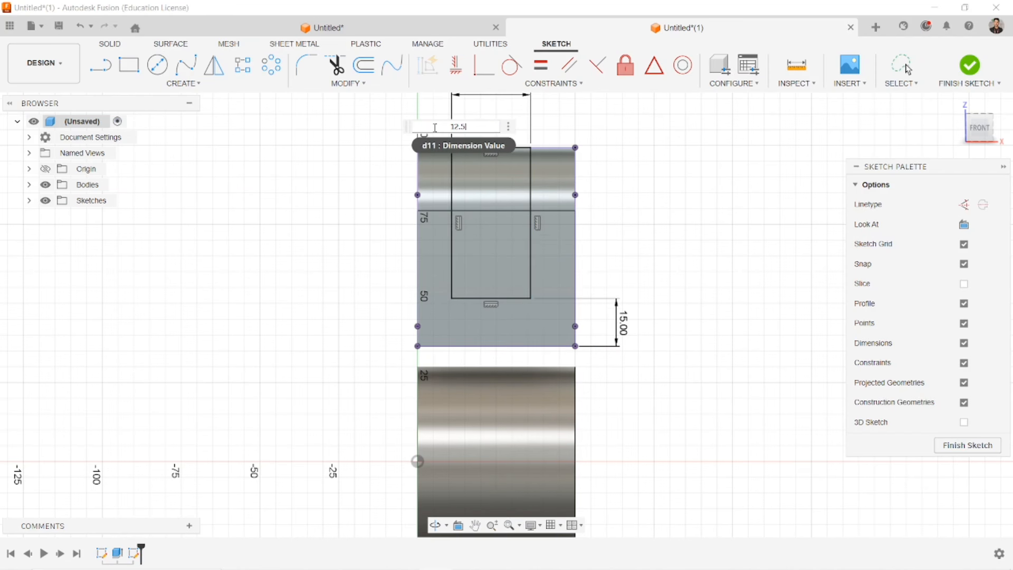
pyautogui.write('2.5')
pyautogui.press('Return')
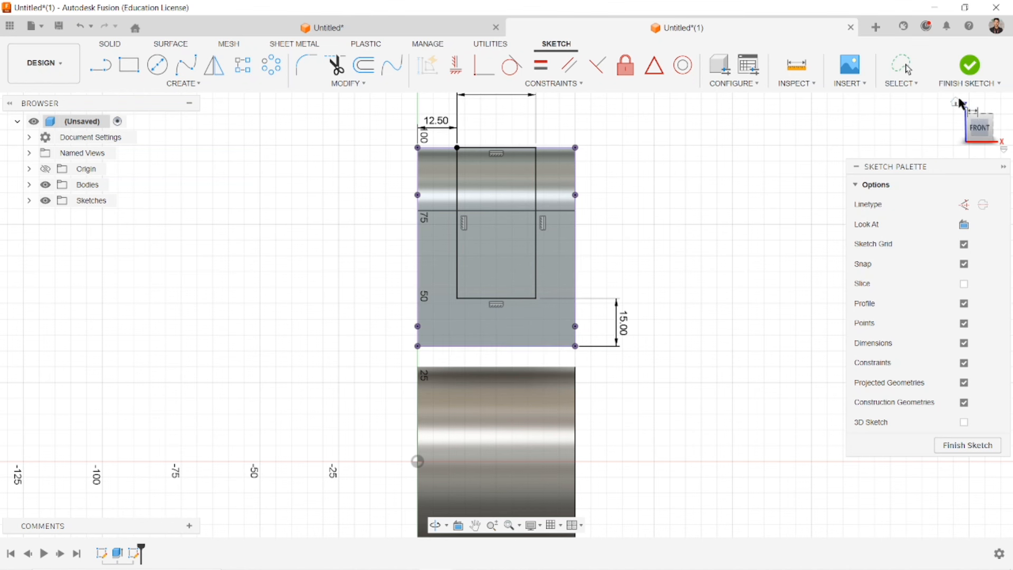
# Step: Finish the sketch and extrude both slot profiles into the lug as a cut with the All extent
pyautogui.click(959, 101)
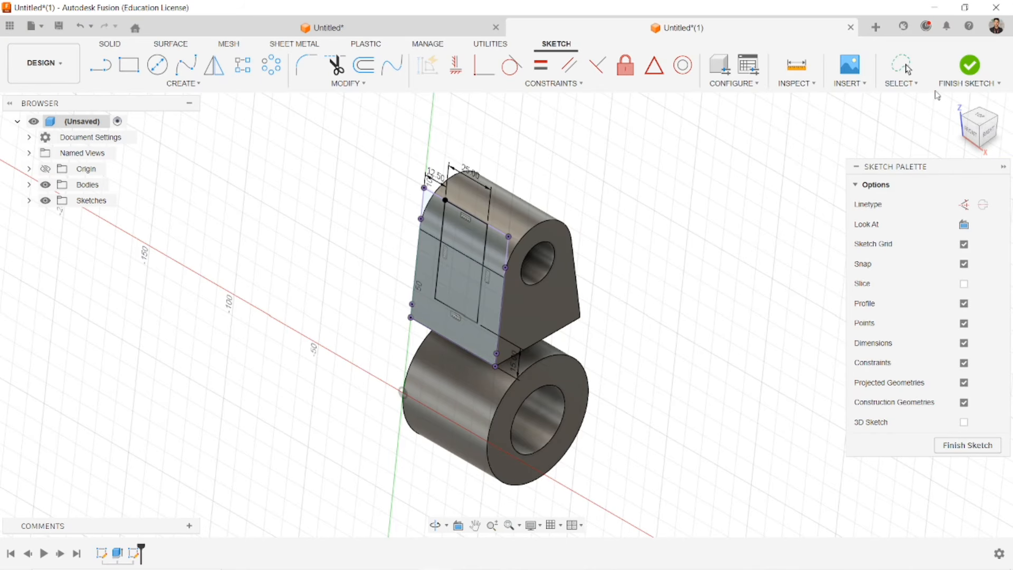
pyautogui.click(969, 66)
pyautogui.click(133, 65)
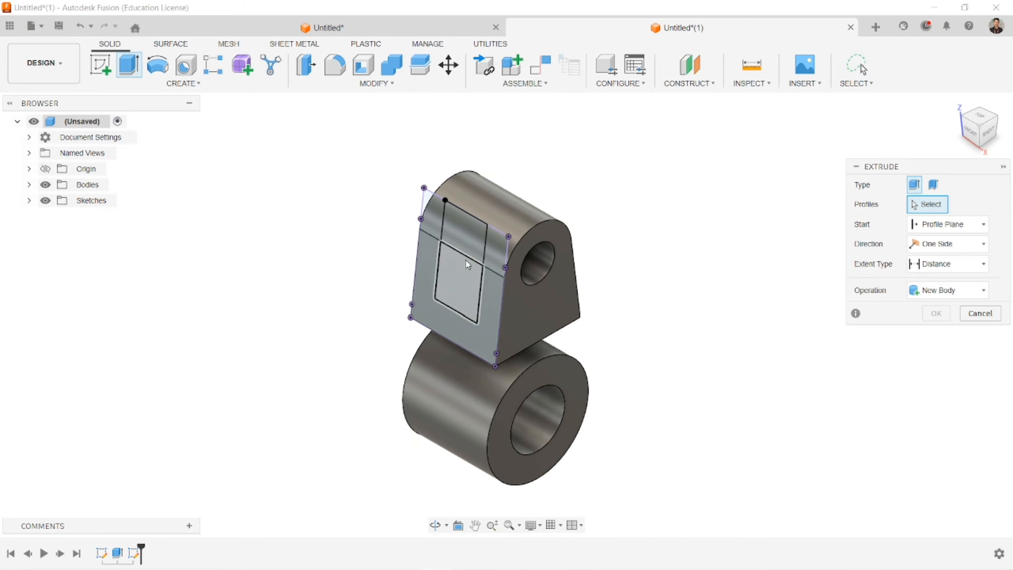
pyautogui.click(462, 221)
pyautogui.click(460, 271)
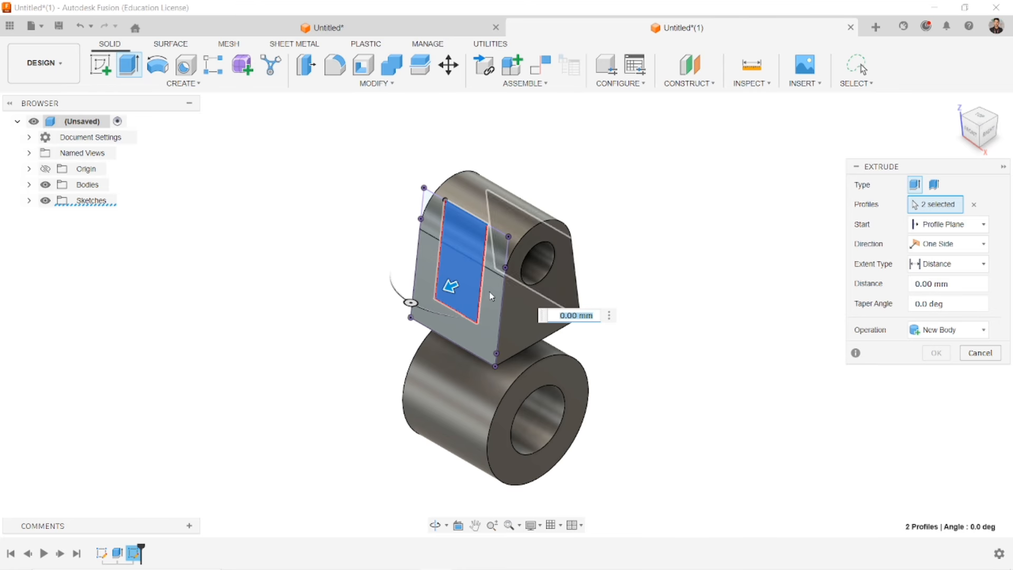
pyautogui.moveTo(450, 286); pyautogui.dragTo(500, 269)
pyautogui.click(945, 264)
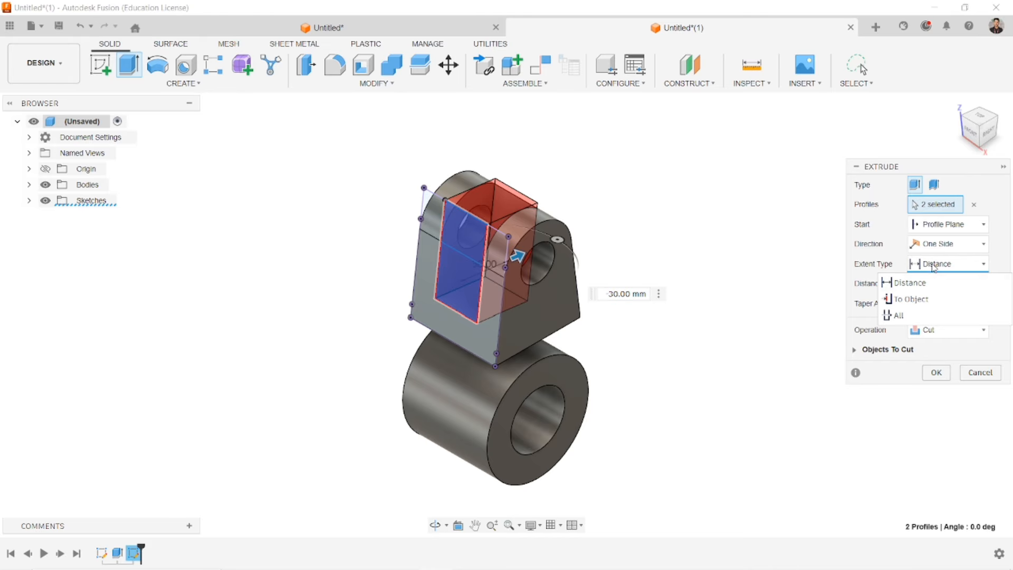
pyautogui.click(938, 317)
pyautogui.click(926, 371)
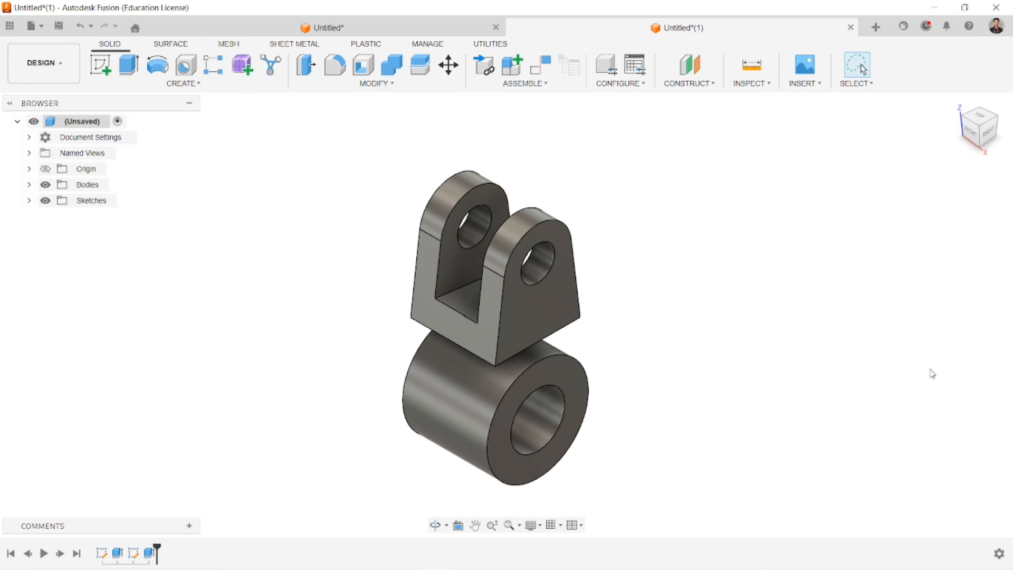
# Step: Create a construction midplane between the two flat end faces of the lower ring
pyautogui.scroll(3, 520, 316)
pyautogui.scroll(-3, 520, 313)
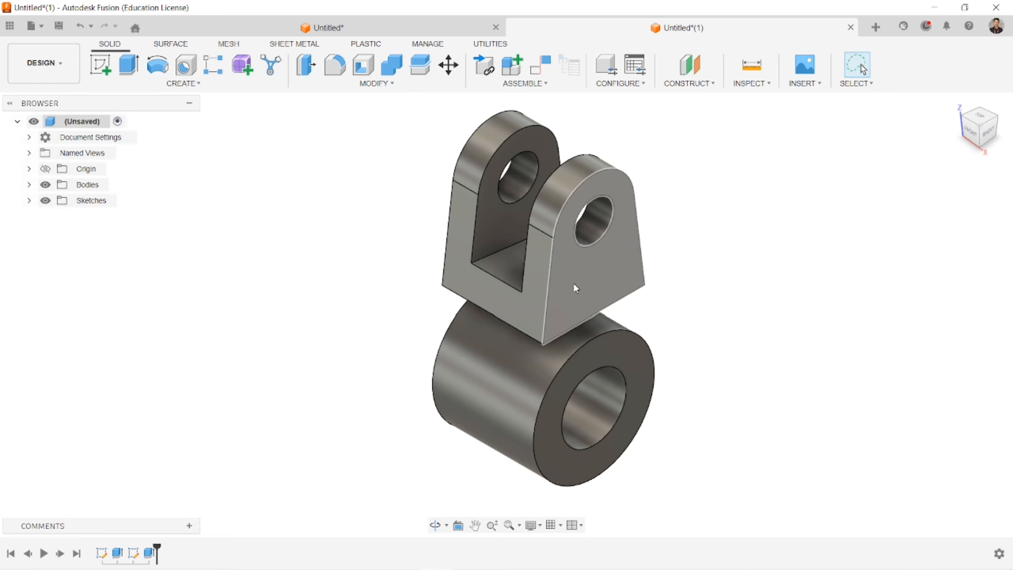
pyautogui.scroll(3, 558, 299)
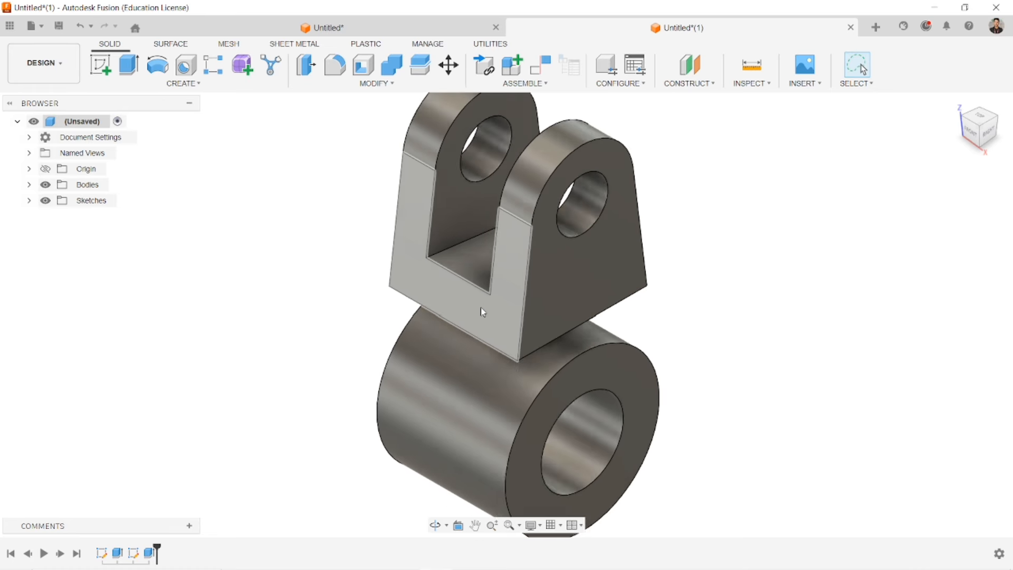
pyautogui.scroll(-3, 481, 307)
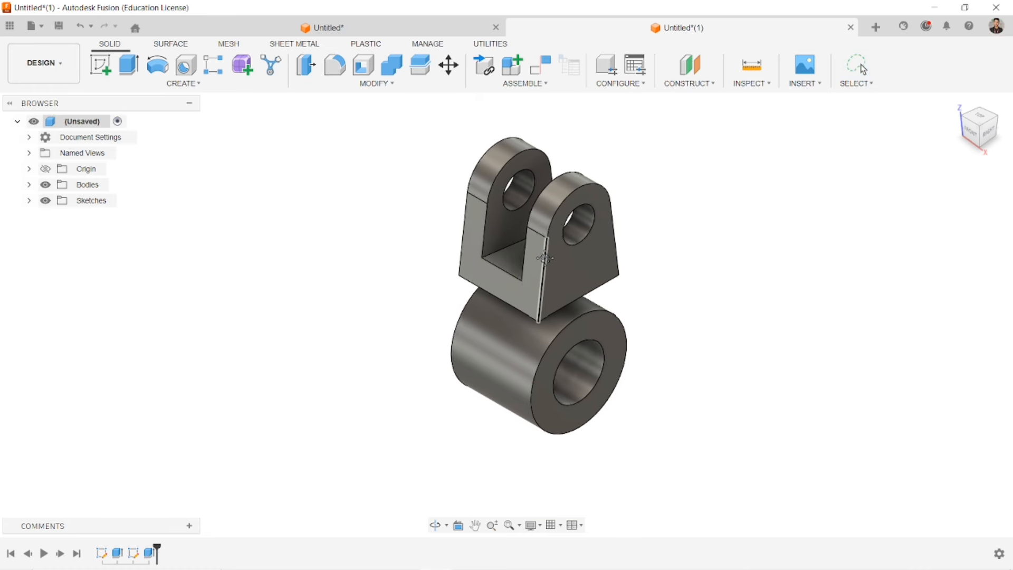
pyautogui.click(690, 83)
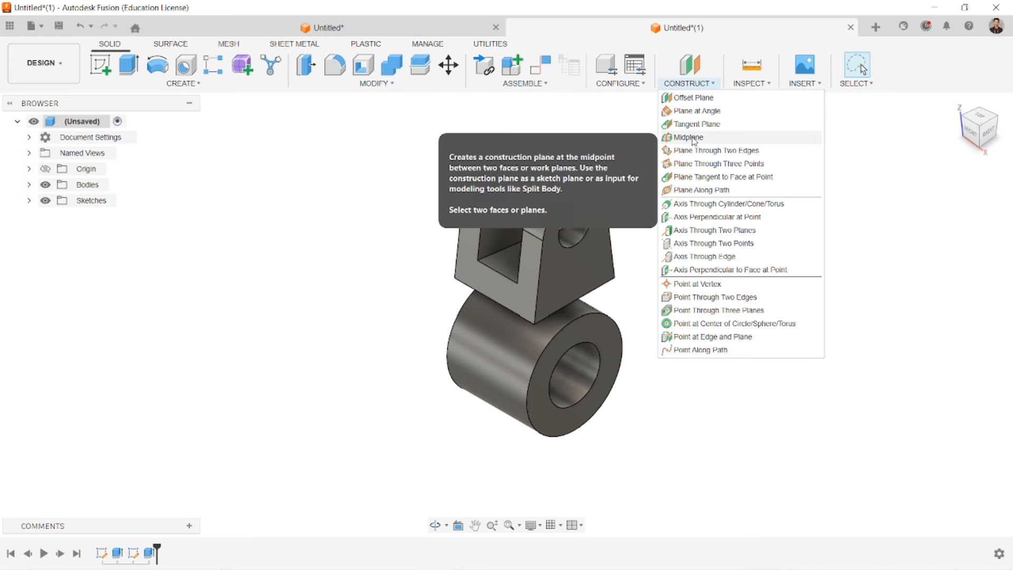
pyautogui.click(694, 138)
pyautogui.click(597, 335)
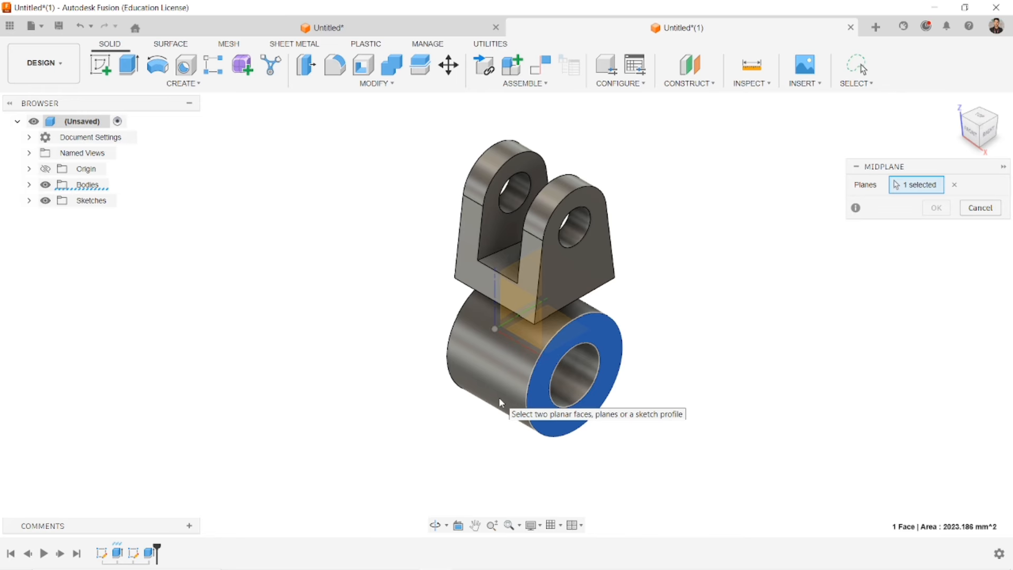
pyautogui.keyDown('shift'); pyautogui.moveTo(500, 398); pyautogui.dragTo(594, 384, button='middle'); pyautogui.keyUp('shift')
pyautogui.click(532, 403)
pyautogui.keyDown('shift'); pyautogui.moveTo(692, 373); pyautogui.dragTo(630, 366, button='middle'); pyautogui.keyUp('shift')
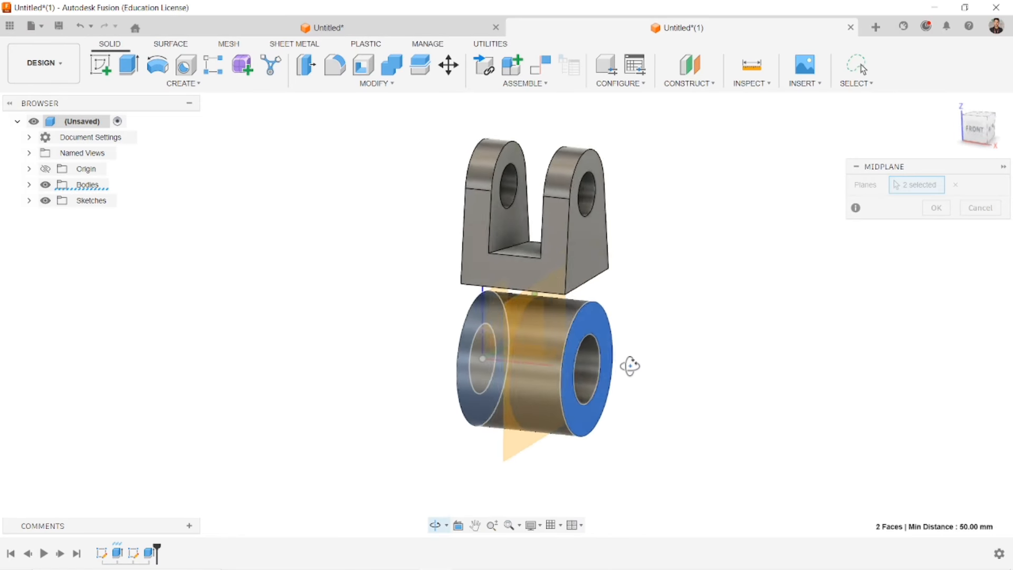
pyautogui.click(936, 208)
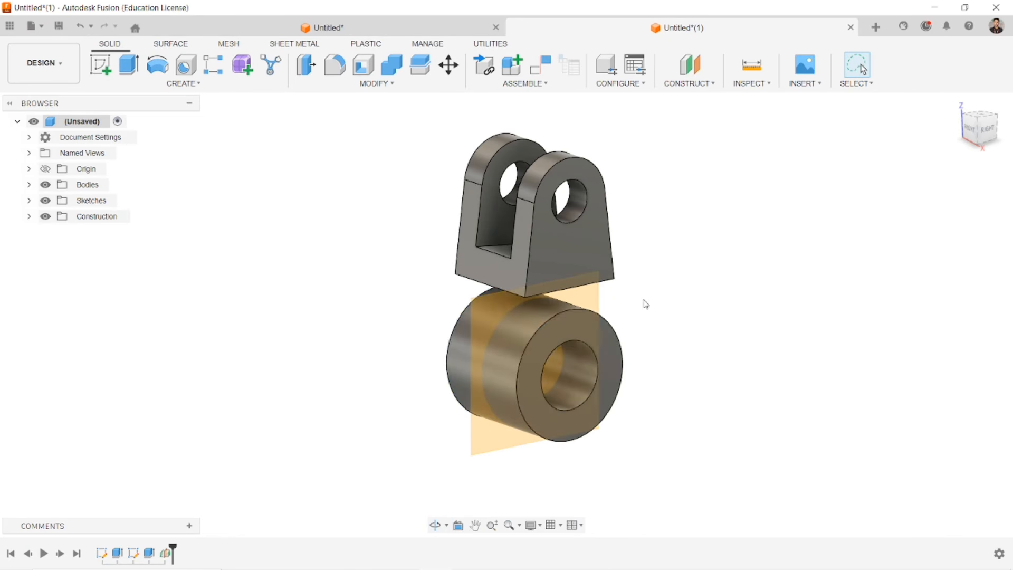
# Step: Create a sketch on the midplane and project the lug and lower ring bodies into it
pyautogui.click(100, 65)
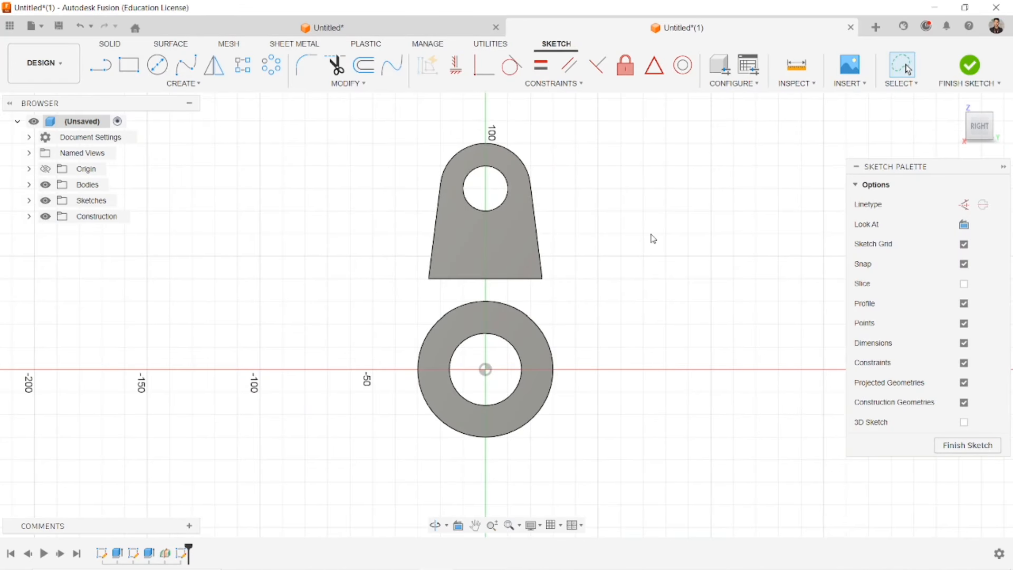
pyautogui.press('p')
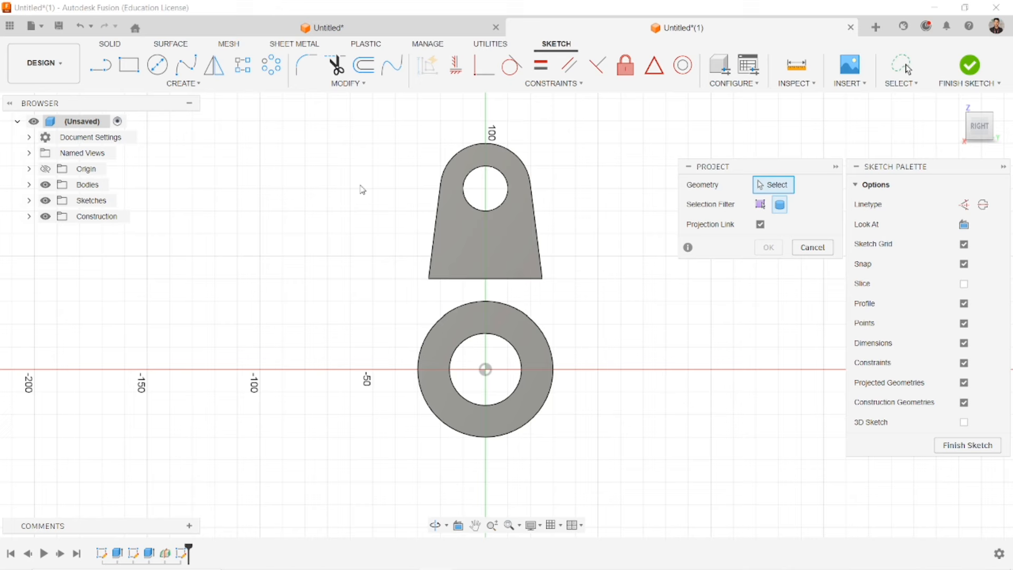
pyautogui.click(460, 226)
pyautogui.click(502, 324)
pyautogui.click(766, 251)
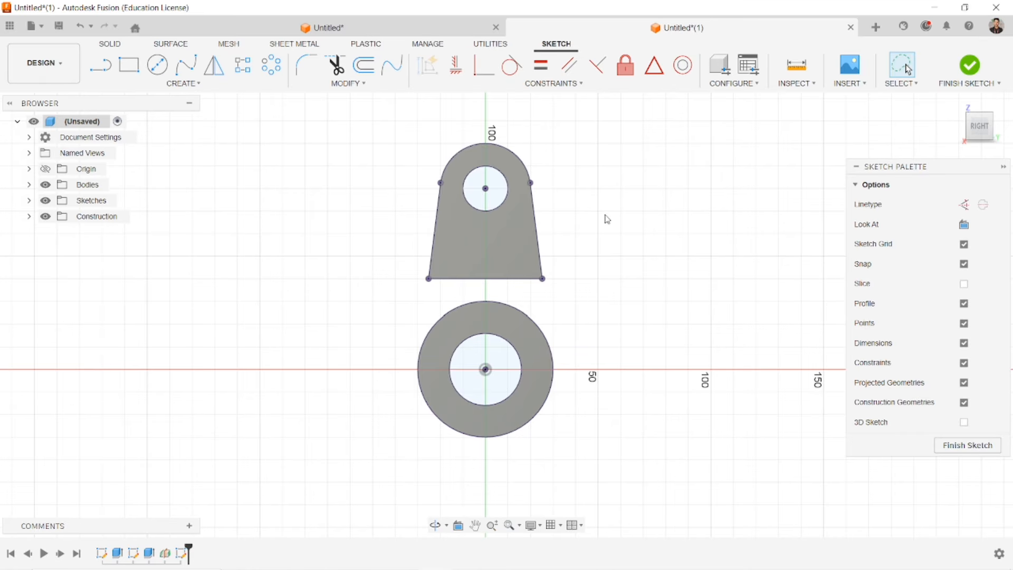
# Step: Hide the bodies and draw a line from each lower corner of the lug to the ring's outer circle
pyautogui.click(45, 184)
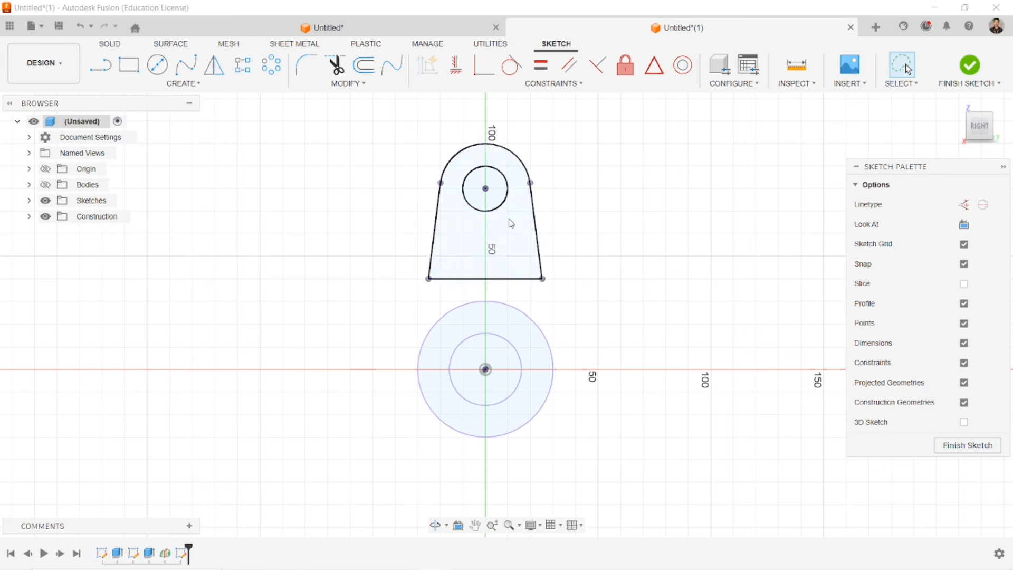
pyautogui.moveTo(623, 209); pyautogui.dragTo(601, 173, button='middle')
pyautogui.click(101, 65)
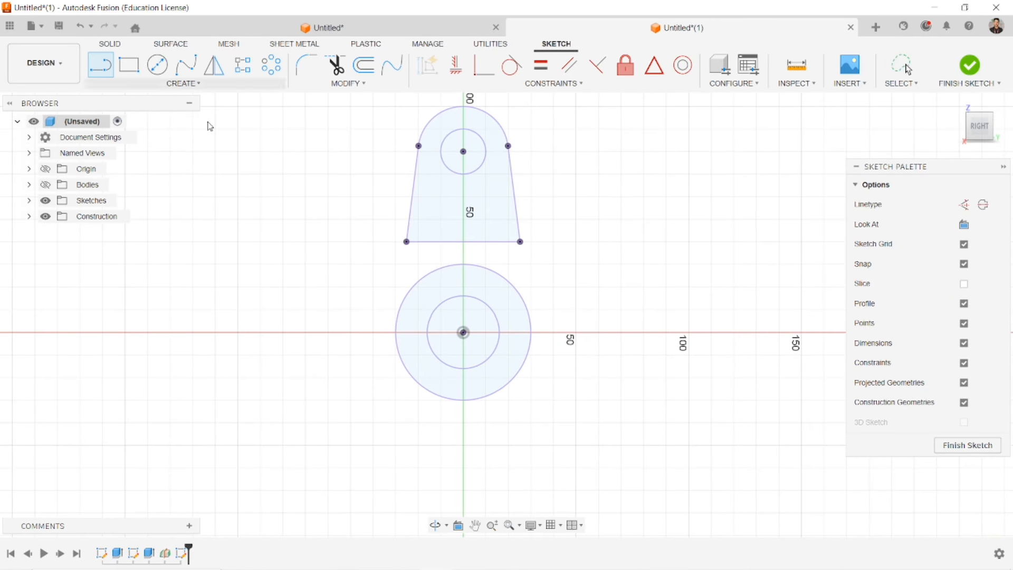
pyautogui.click(406, 242)
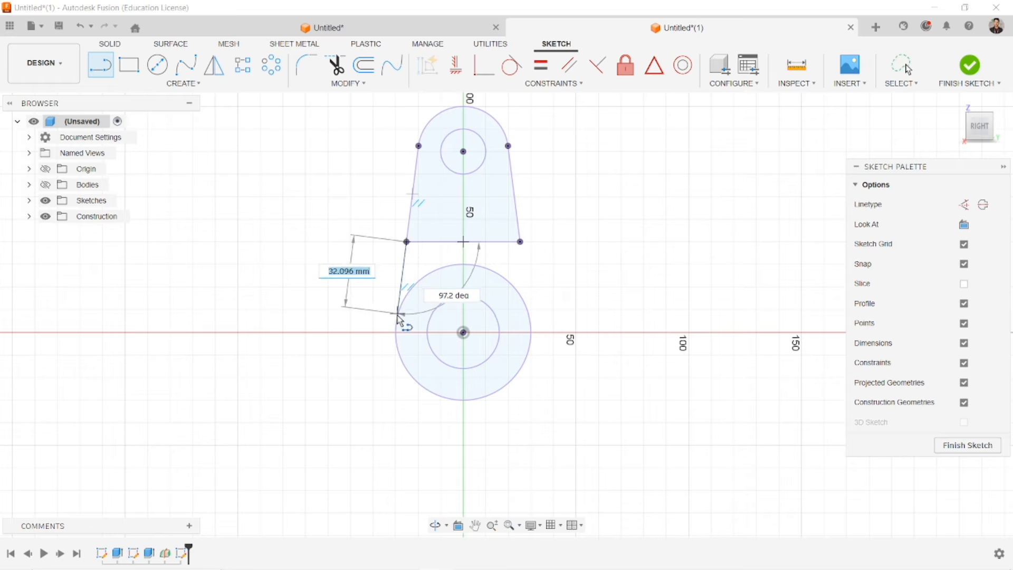
pyautogui.click(399, 313)
pyautogui.click(520, 242)
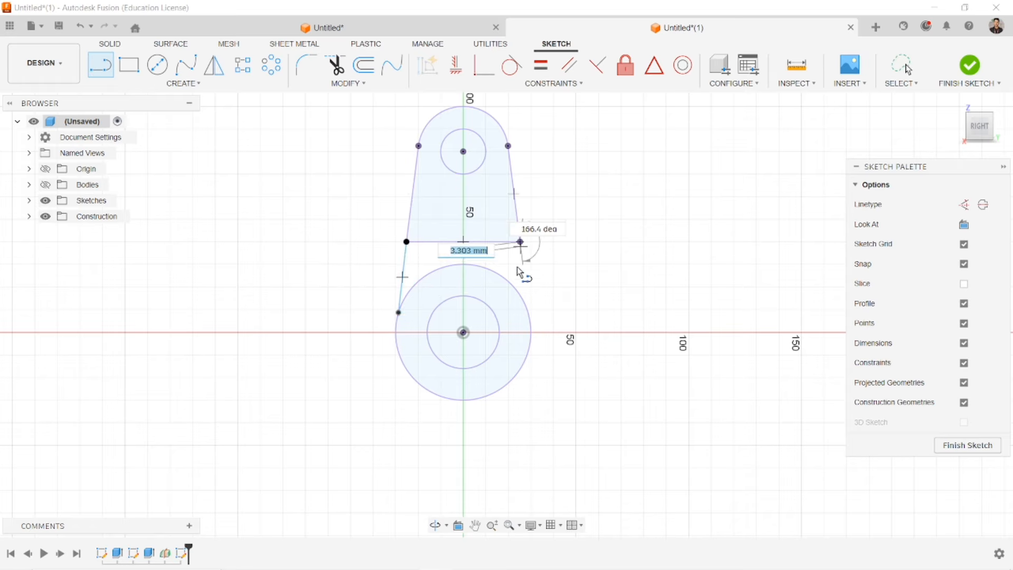
pyautogui.click(528, 313)
# Step: Make both side lines tangent to the ring's outer circle and show the bodies again
pyautogui.click(511, 65)
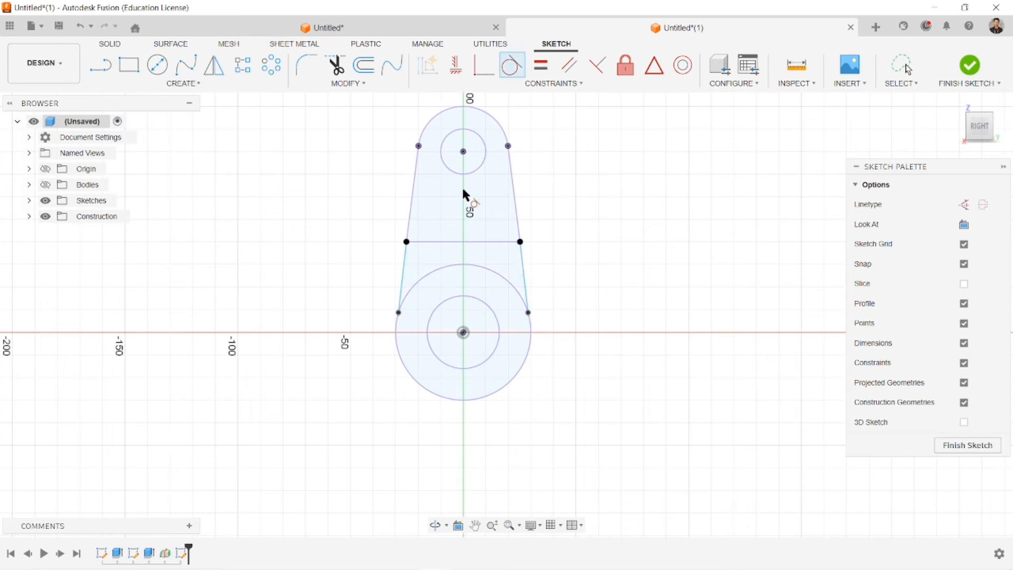
pyautogui.click(408, 270)
pyautogui.click(417, 285)
pyautogui.click(524, 276)
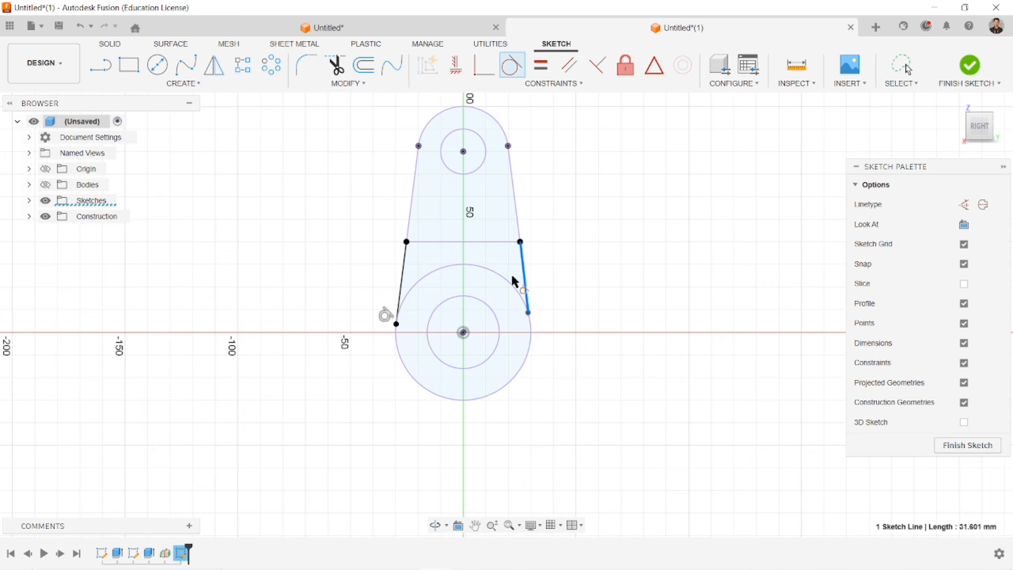
pyautogui.click(515, 290)
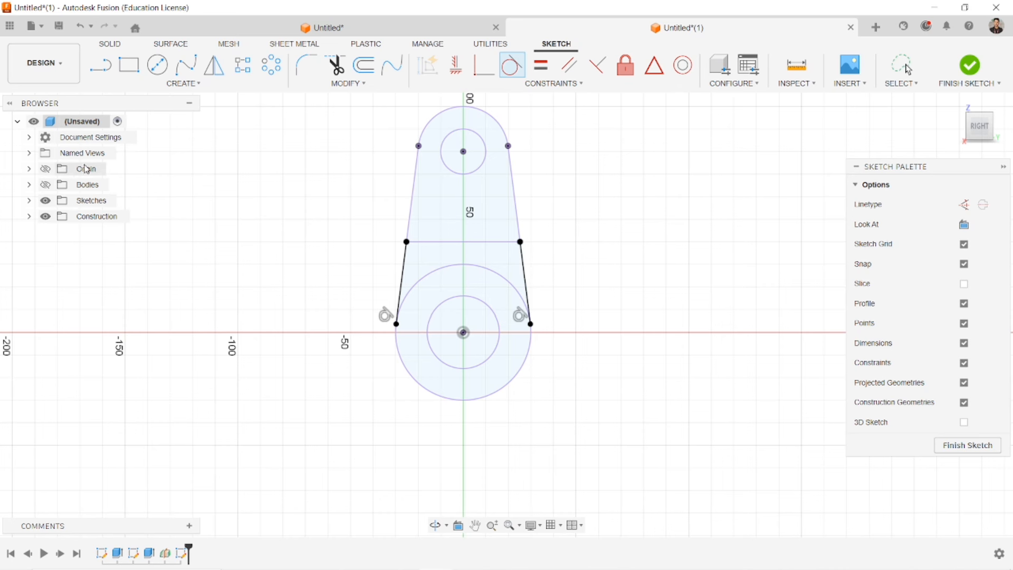
pyautogui.click(46, 185)
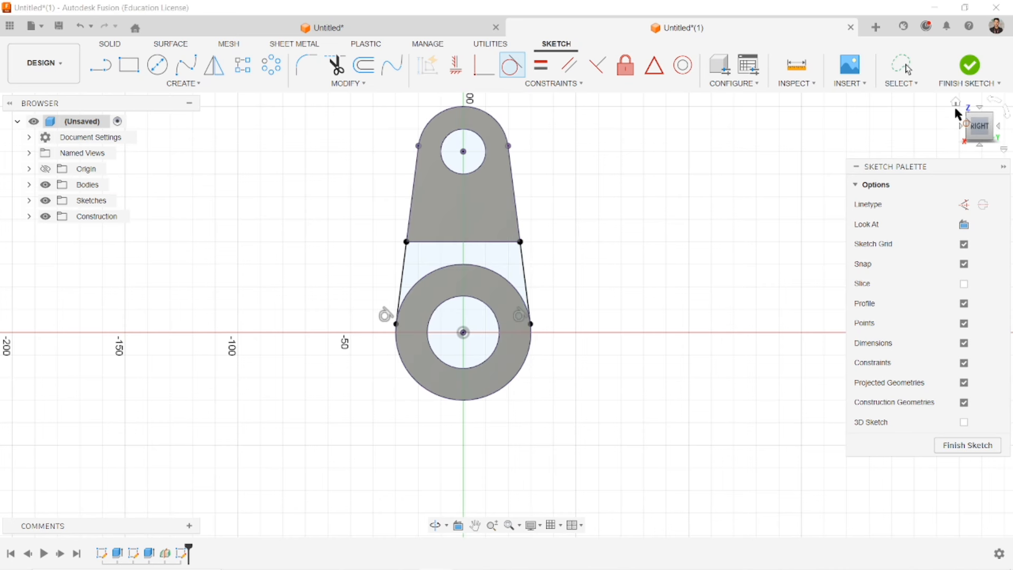
# Step: Check the web profile in an isometric view, make the bodies visible again, and finish the sketch
pyautogui.click(957, 103)
pyautogui.moveTo(630, 254); pyautogui.dragTo(613, 208, button='middle')
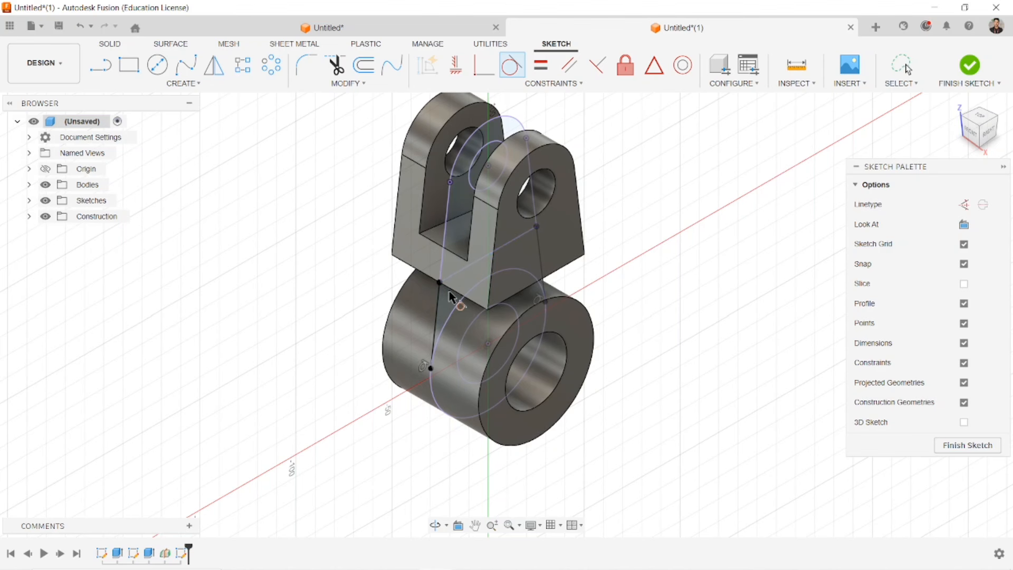
pyautogui.press('Escape')
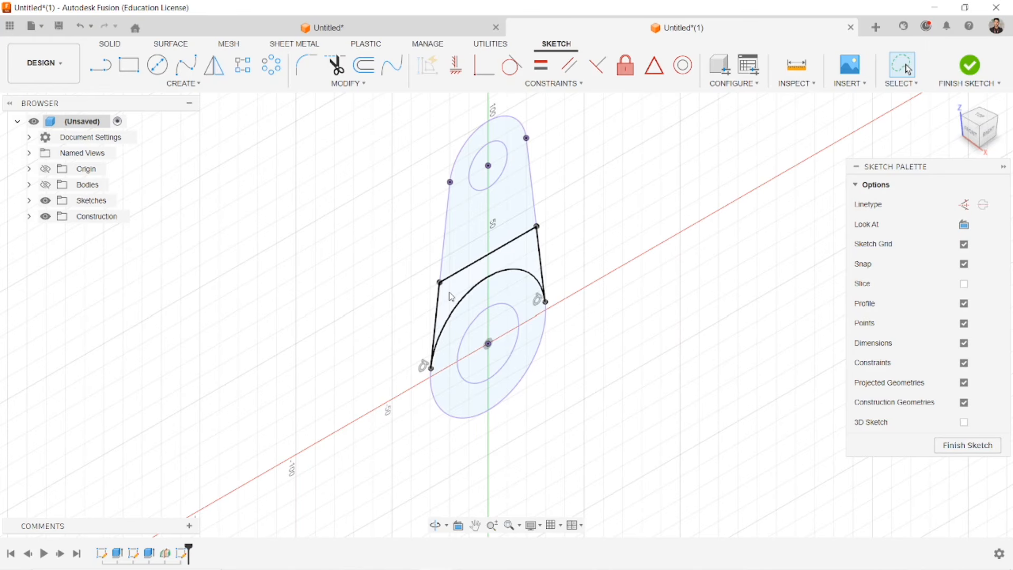
pyautogui.click(45, 185)
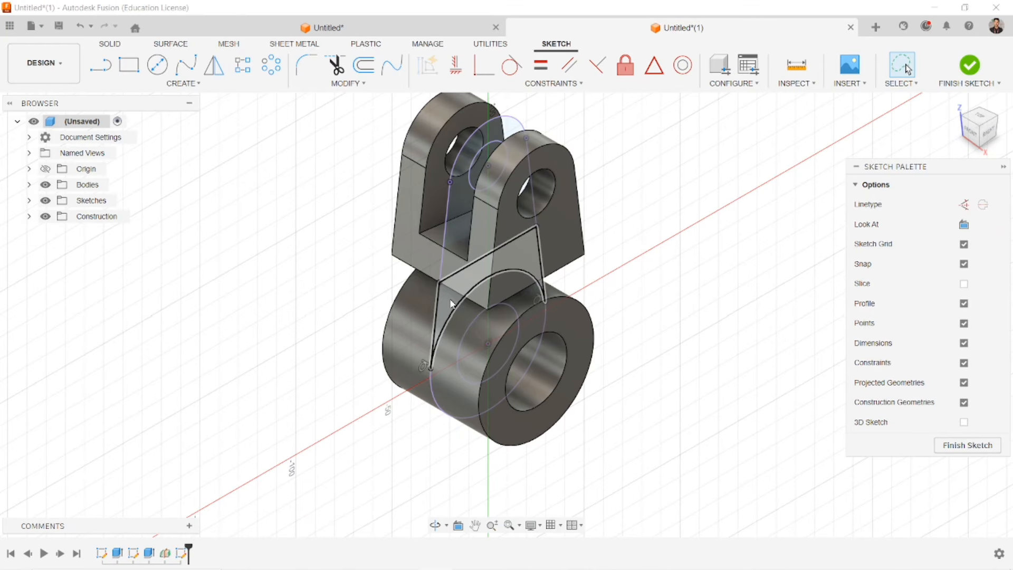
pyautogui.scroll(3, 452, 301)
pyautogui.moveTo(452, 304)
pyautogui.keyDown('shift'); pyautogui.mouseDown(button='middle')
pyautogui.moveTo(482, 267)
pyautogui.moveTo(478, 280)
pyautogui.mouseUp(button='middle'); pyautogui.keyUp('shift')
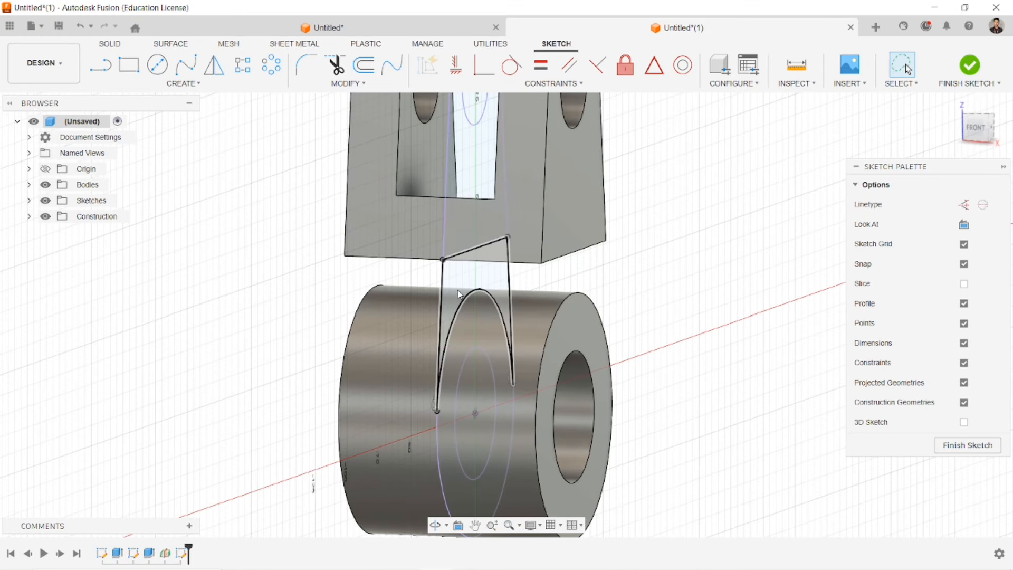
pyautogui.click(970, 64)
# Step: Extrude the web profile between lug and ring symmetrically by 15 mm, joining it to both bodies
pyautogui.click(129, 64)
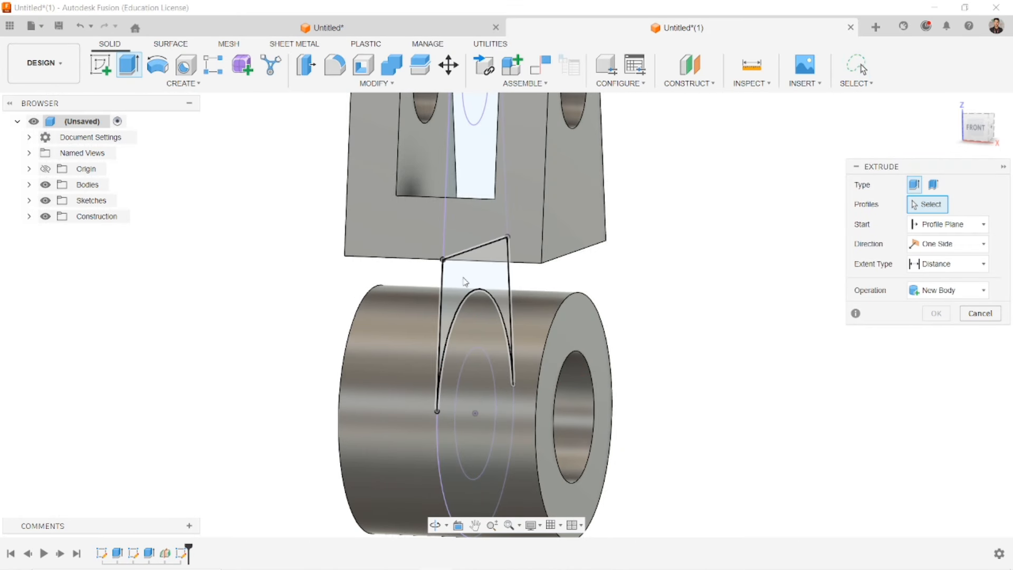
pyautogui.click(478, 272)
pyautogui.click(944, 244)
pyautogui.click(931, 285)
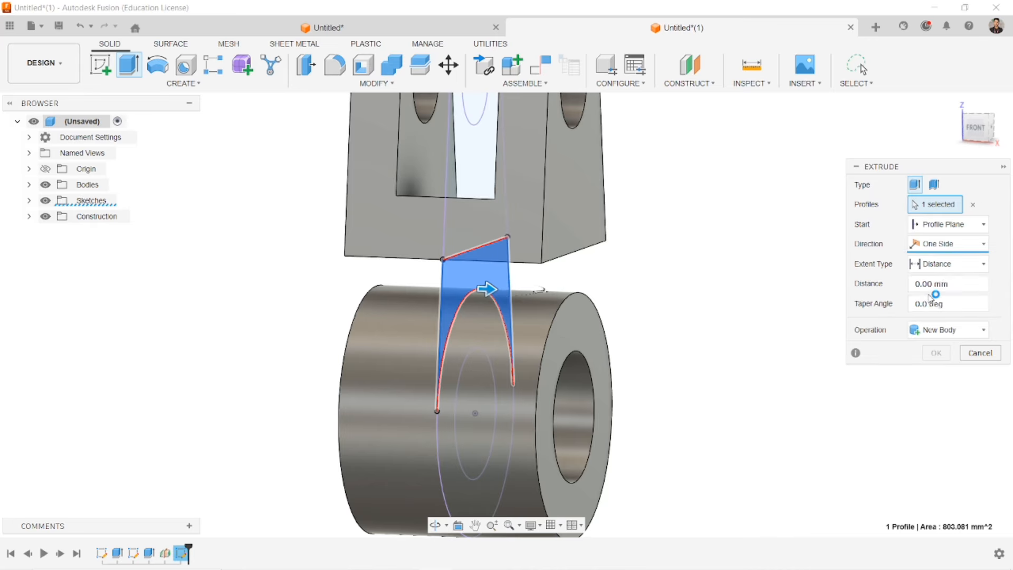
pyautogui.click(940, 284)
pyautogui.moveTo(957, 304); pyautogui.dragTo(913, 305)
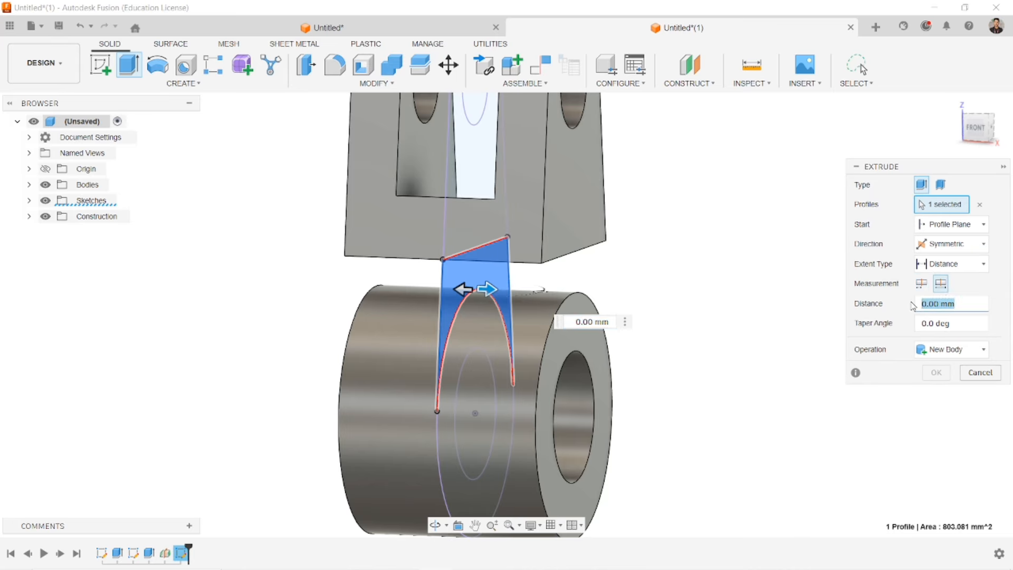
pyautogui.write('15')
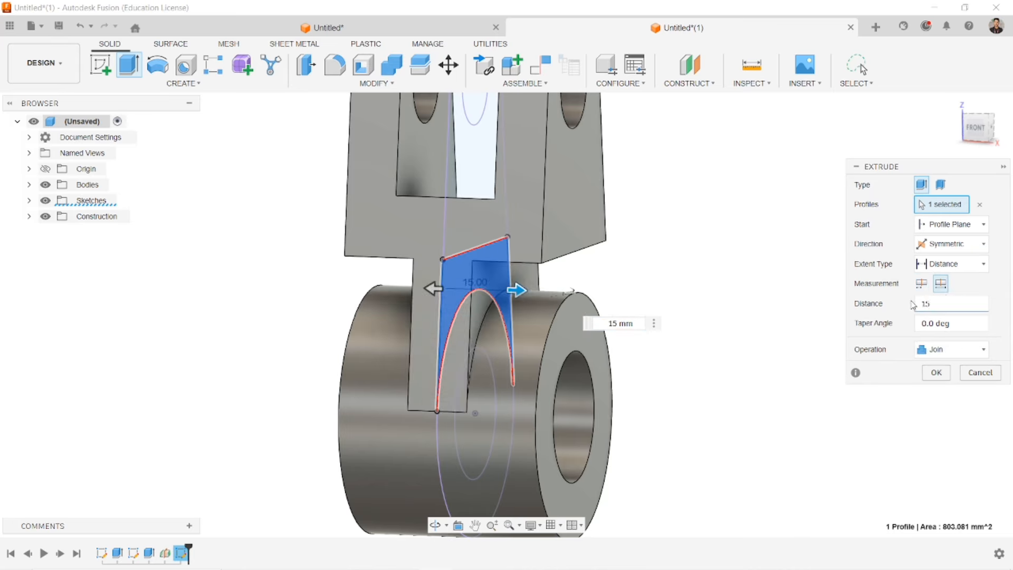
pyautogui.click(944, 375)
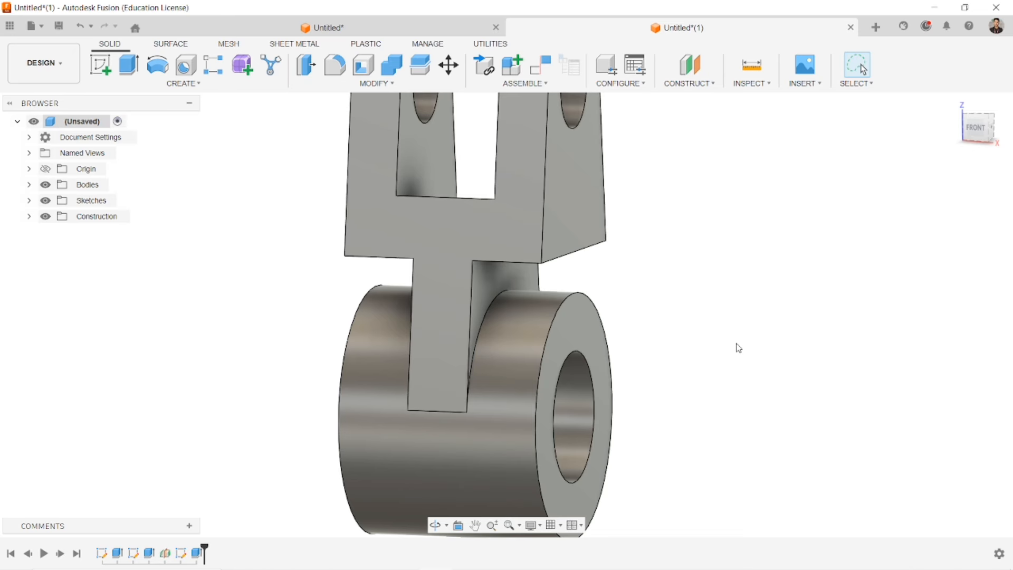
# Step: Review the web extrusion's settings in the first design and compare that model with the second design
pyautogui.scroll(-4, 739, 349)
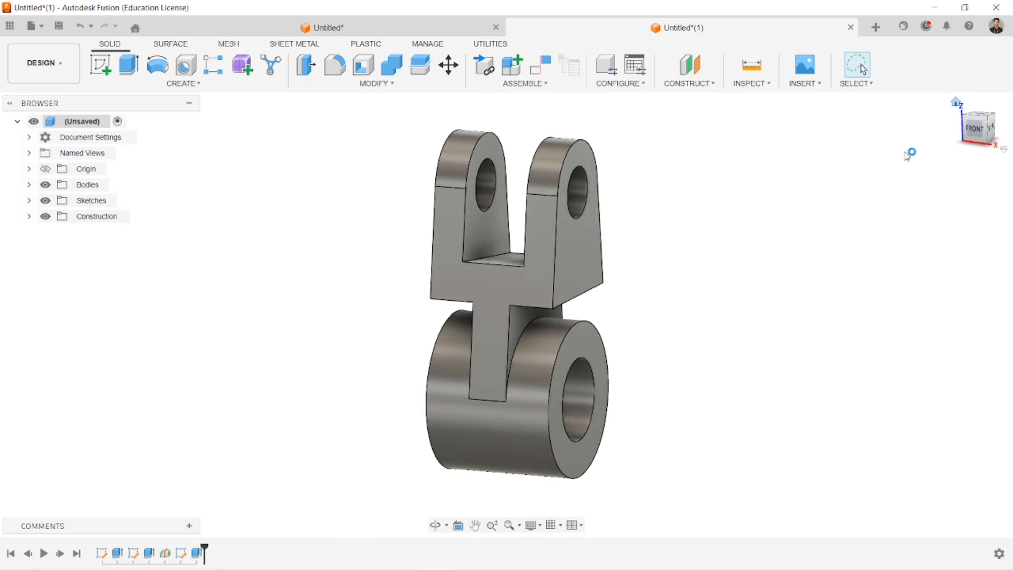
pyautogui.moveTo(673, 313)
pyautogui.mouseDown(button='middle')
pyautogui.moveTo(679, 283)
pyautogui.moveTo(664, 313)
pyautogui.mouseUp(button='middle')
pyautogui.scroll(-1, 681, 285)
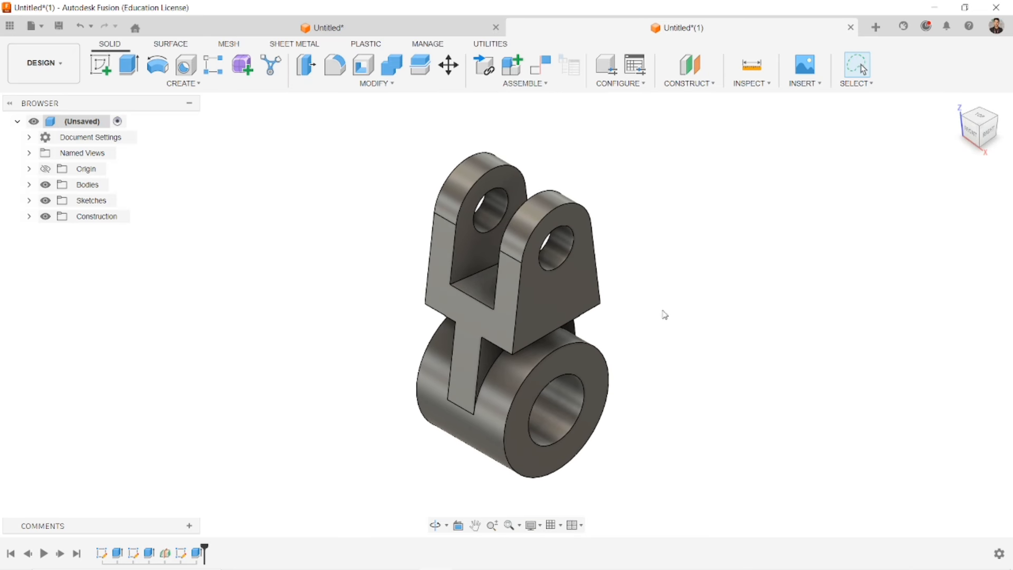
pyautogui.scroll(1, 641, 323)
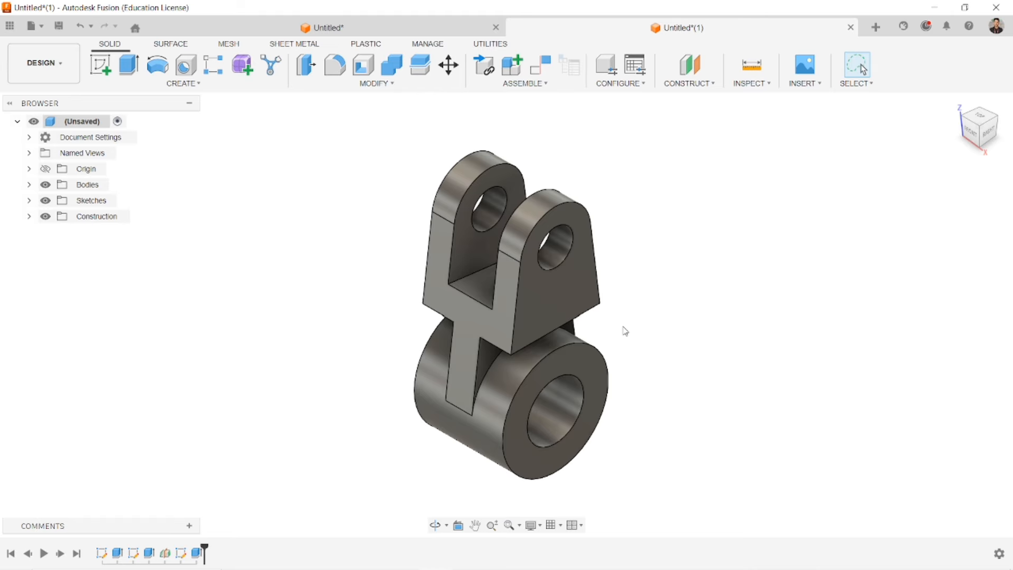
pyautogui.click(452, 32)
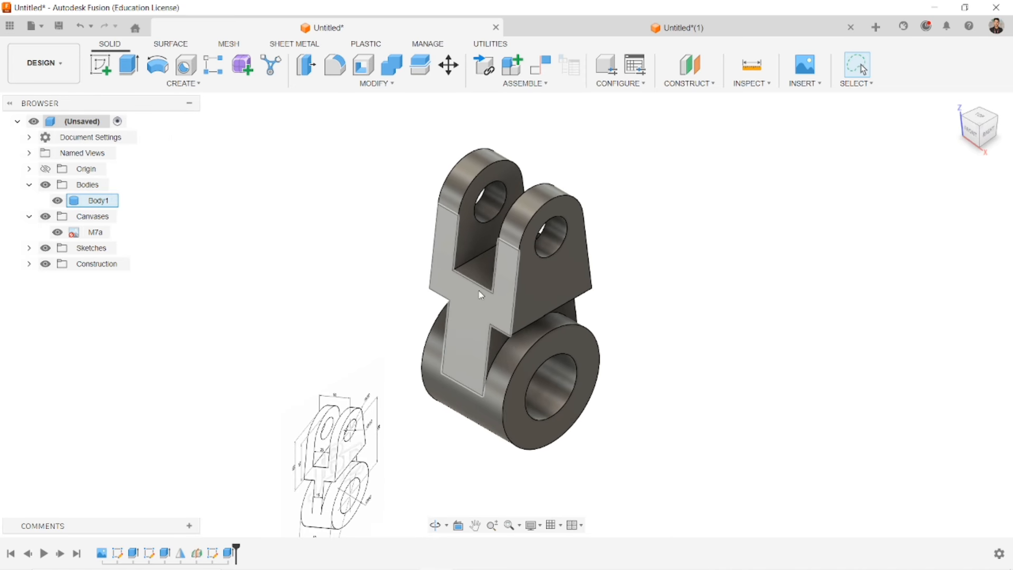
pyautogui.doubleClick(230, 554)
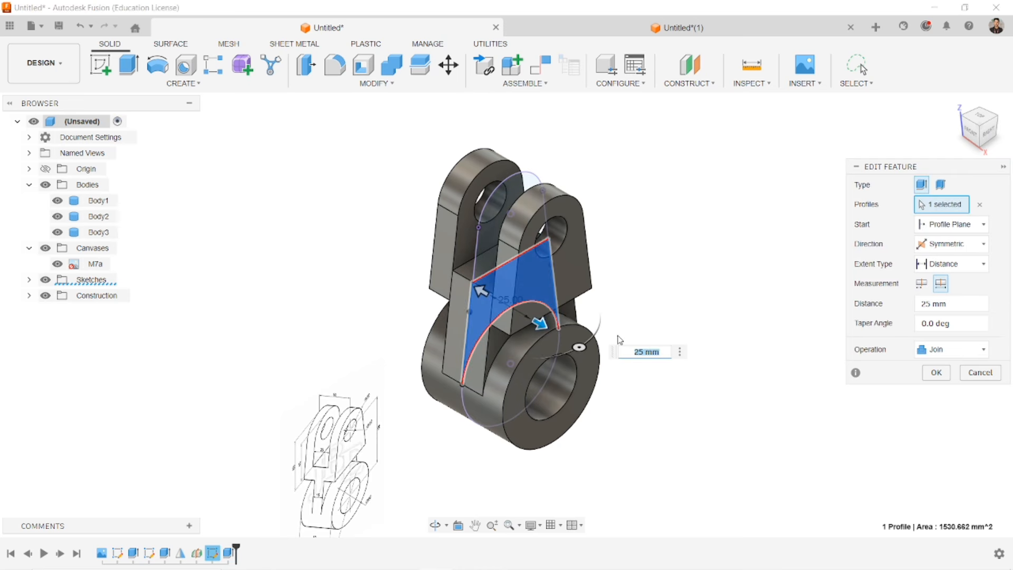
pyautogui.click(933, 373)
pyautogui.click(681, 27)
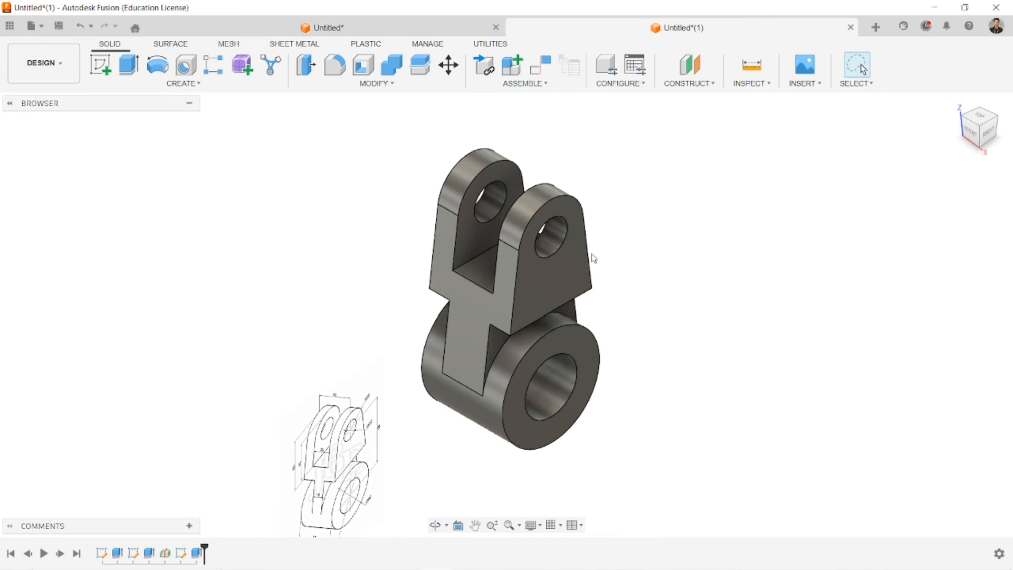
pyautogui.click(417, 26)
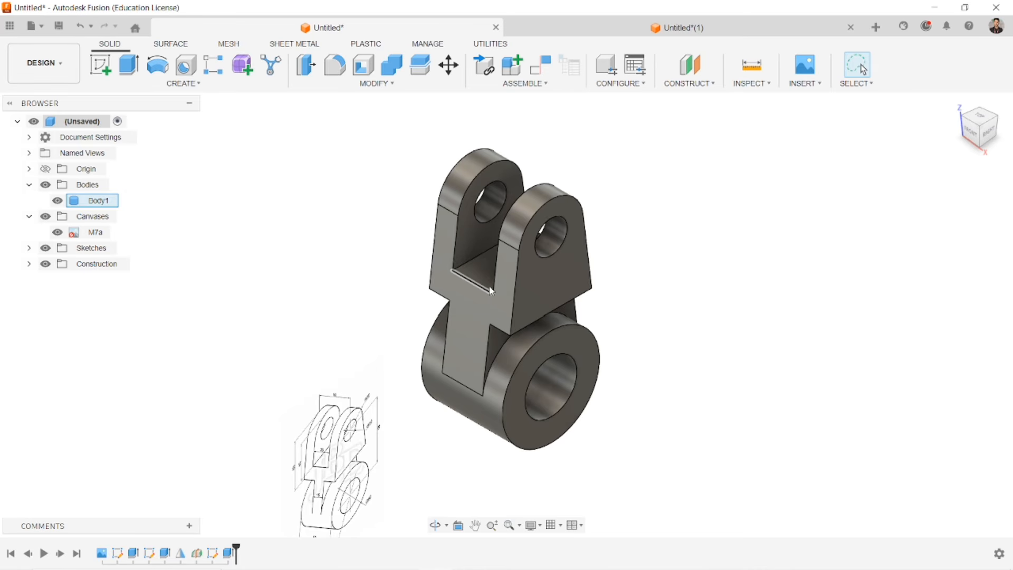
# Step: Open the web sketch of the first design for editing
pyautogui.keyDown('shift'); pyautogui.moveTo(457, 372); pyautogui.dragTo(429, 374, button='middle'); pyautogui.keyUp('shift')
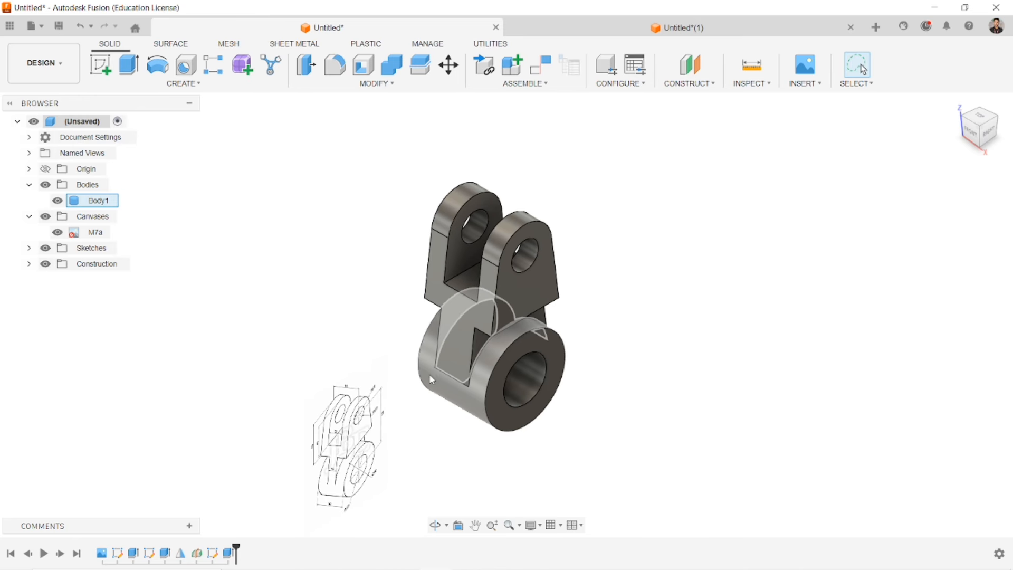
pyautogui.rightClick(218, 557)
pyautogui.click(256, 410)
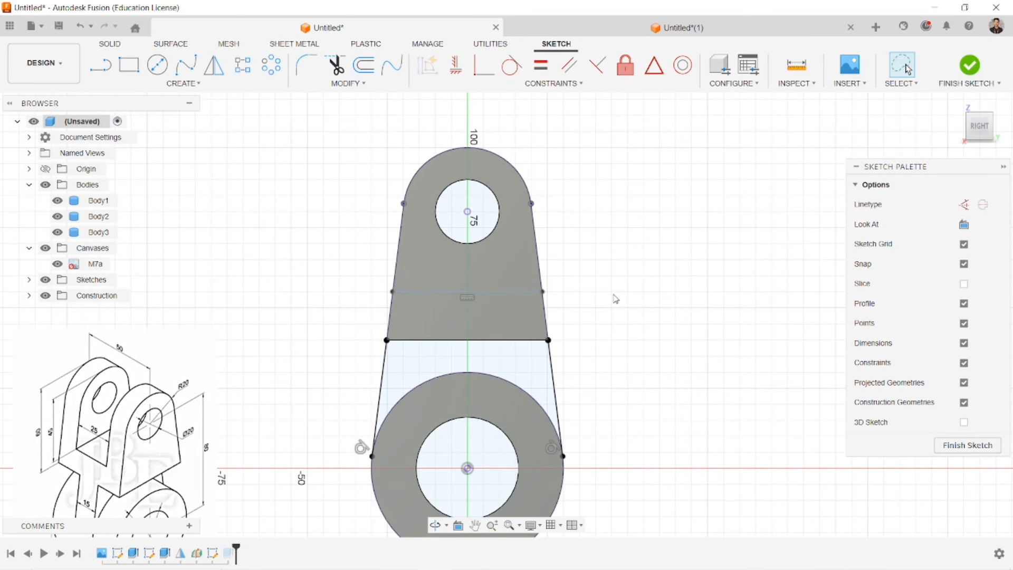
pyautogui.press('p')
pyautogui.click(508, 340)
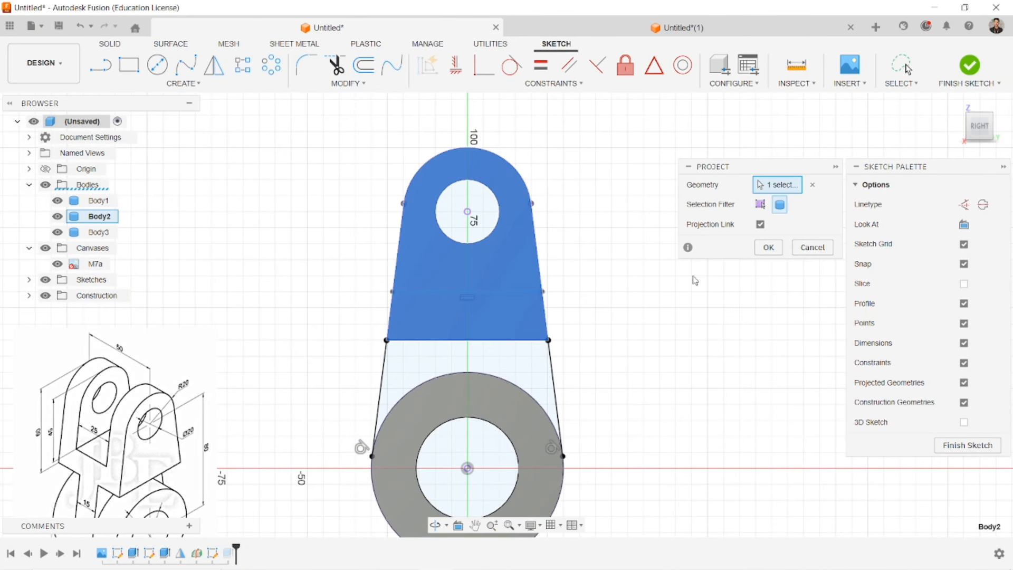
pyautogui.click(760, 204)
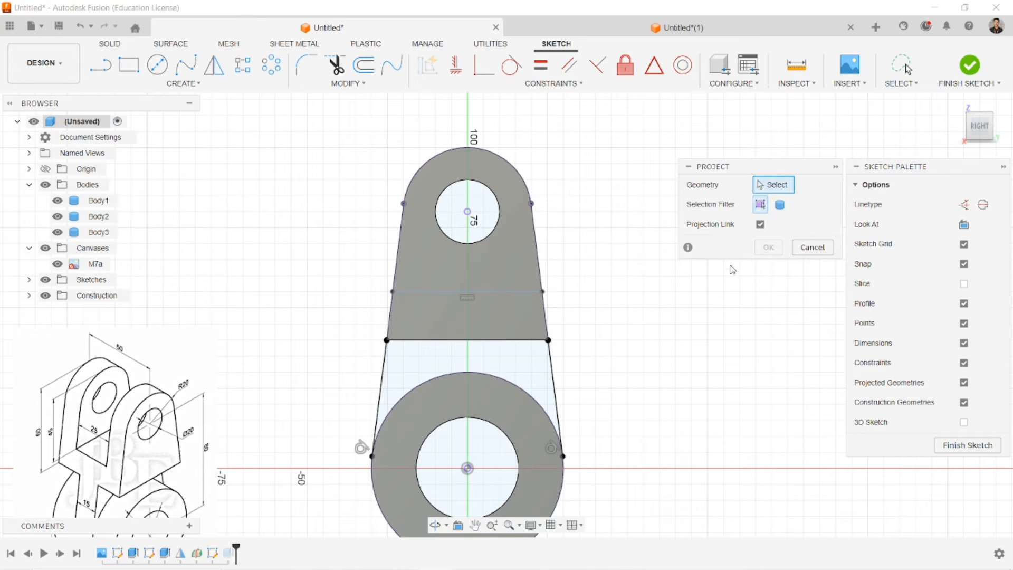
pyautogui.press('Escape')
# Step: Project the lower edge of the lug into the web sketch as a single edge
pyautogui.press('p')
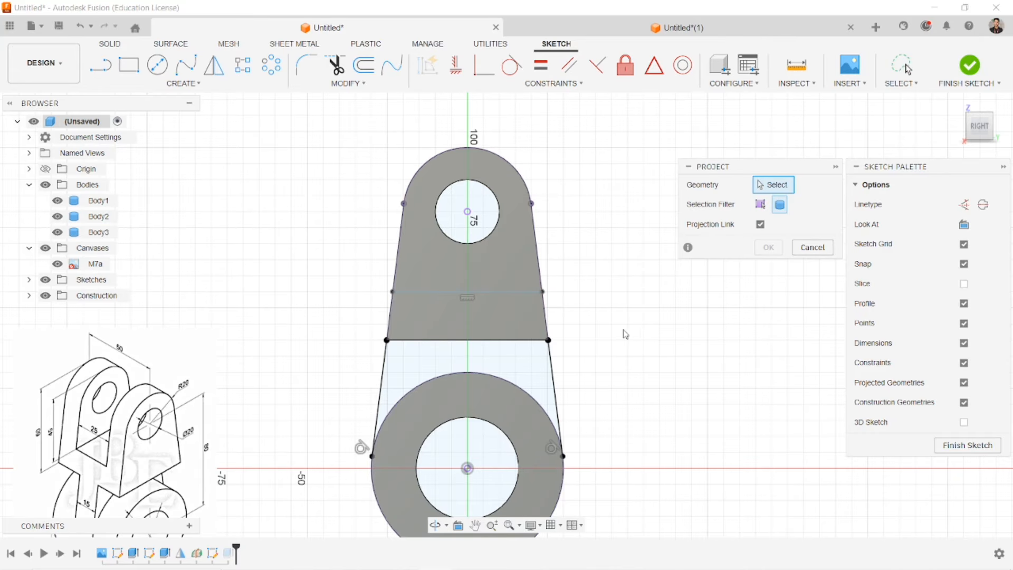
pyautogui.click(455, 341)
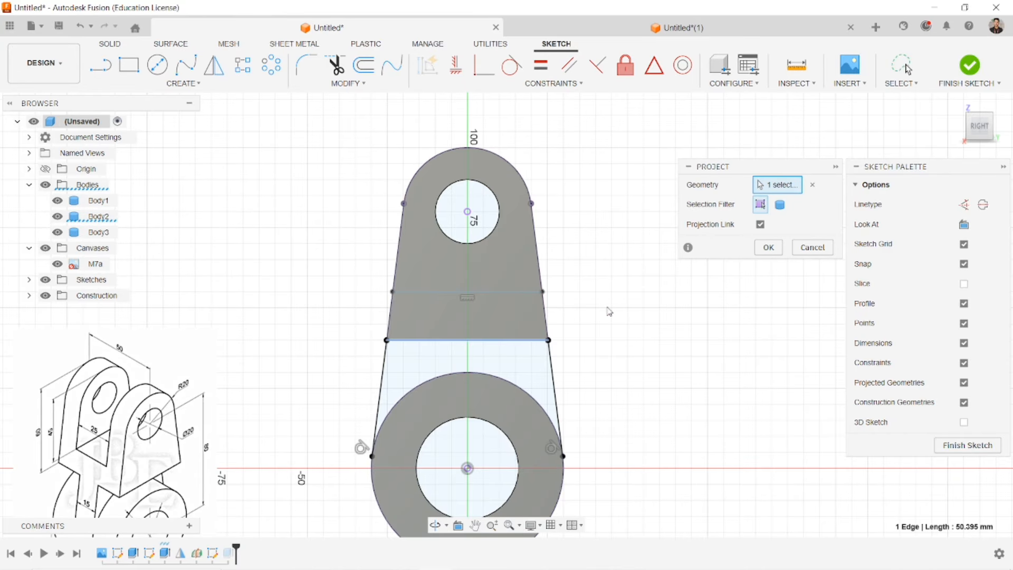
pyautogui.click(769, 247)
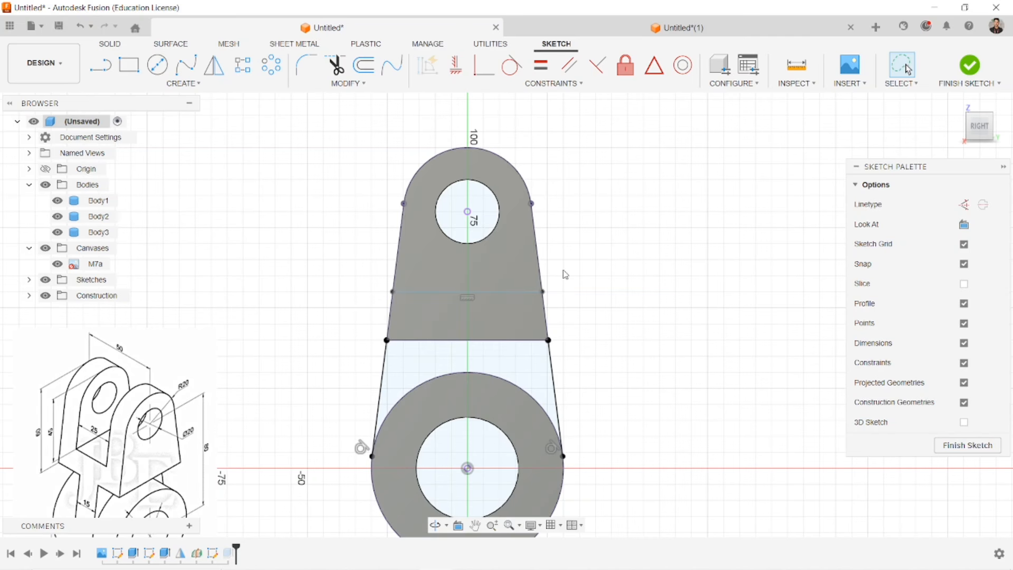
# Step: Finish the web sketch and delete the web extrusion from the first design
pyautogui.click(956, 104)
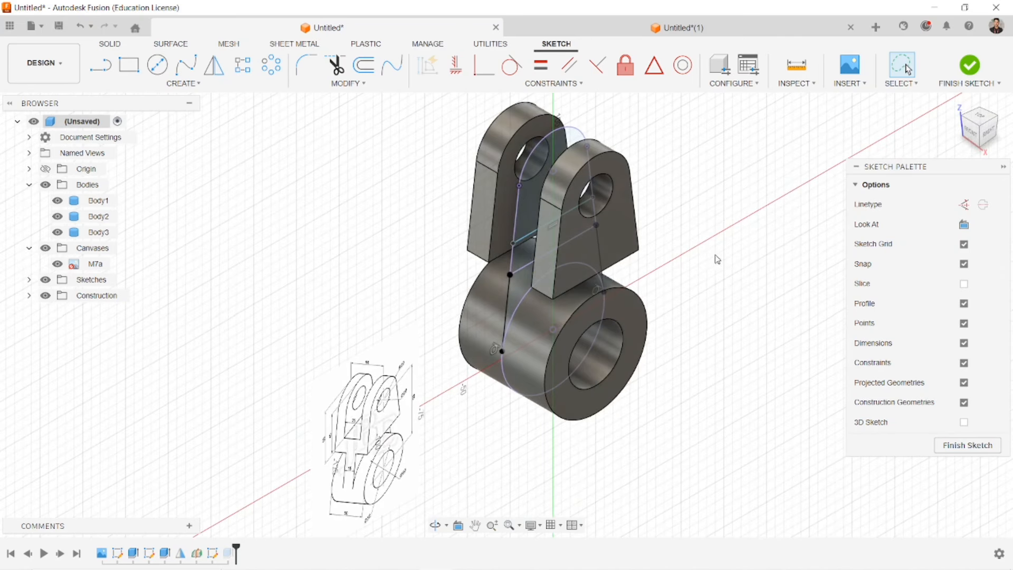
pyautogui.moveTo(715, 258); pyautogui.dragTo(705, 287, button='middle')
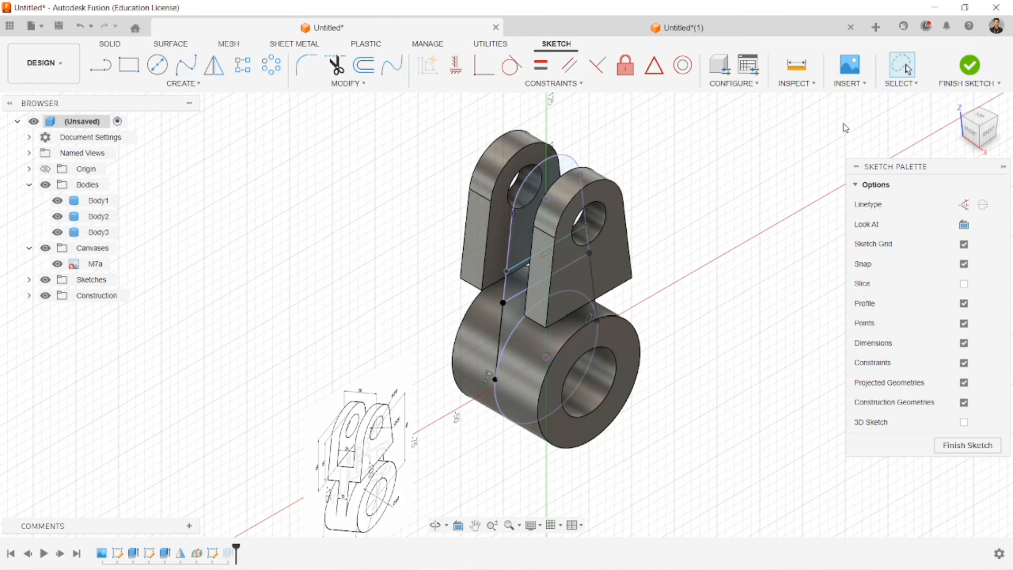
pyautogui.click(963, 70)
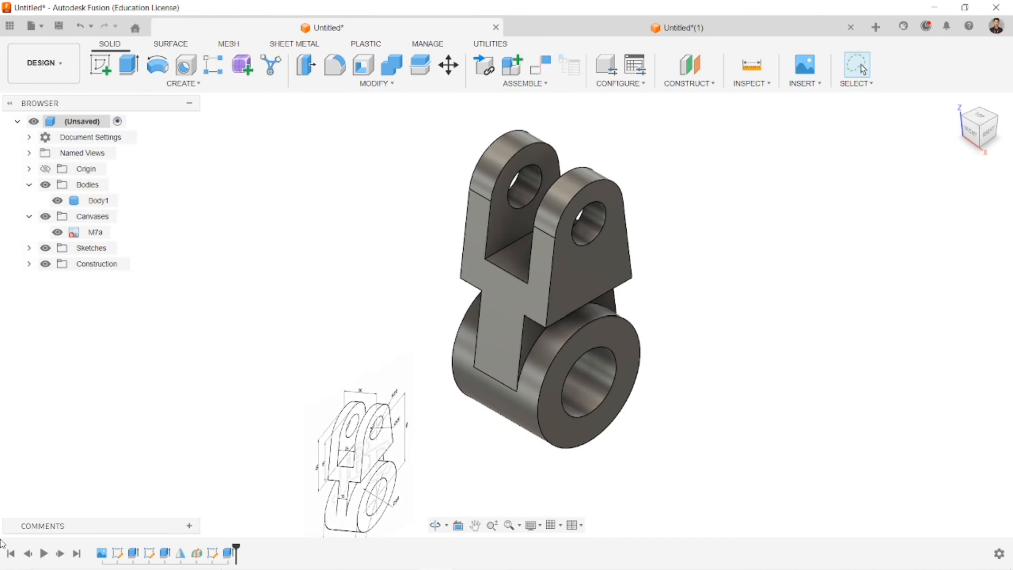
pyautogui.rightClick(233, 550)
pyautogui.click(267, 460)
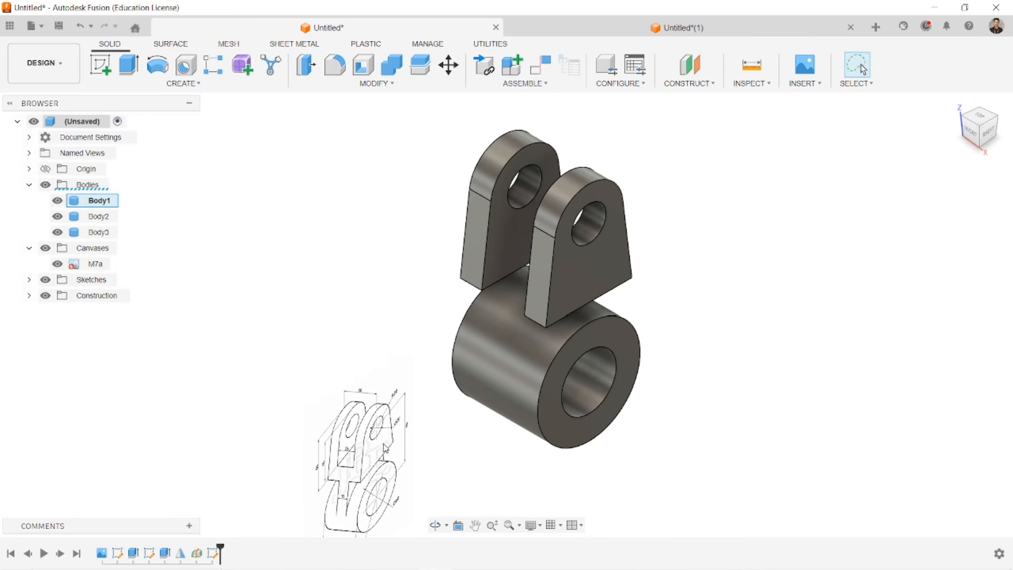
# Step: Reopen the web sketch to examine its profiles among the bodies, expand the sketch list, and finish the sketch
pyautogui.rightClick(211, 553)
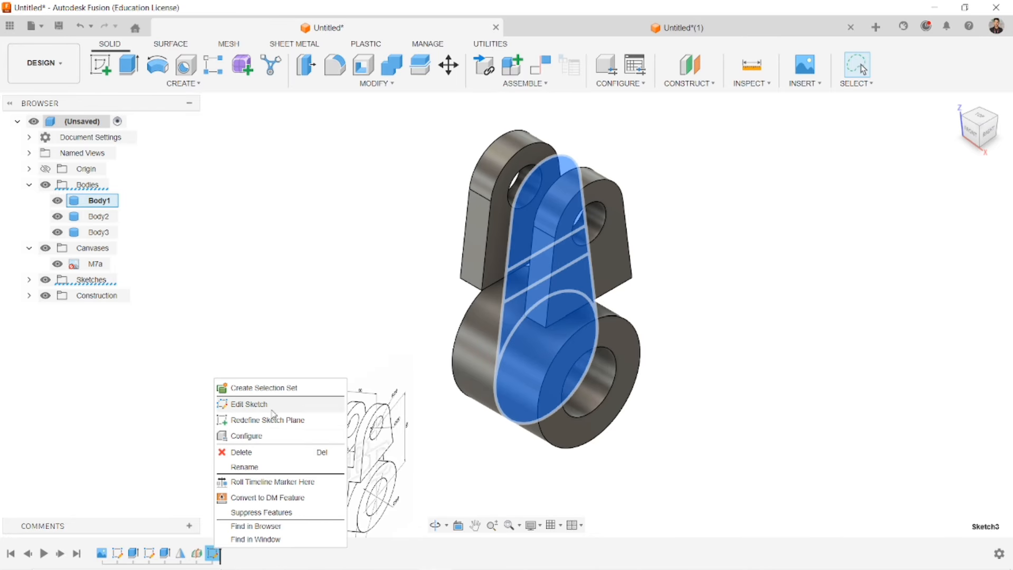
pyautogui.click(253, 404)
pyautogui.click(954, 104)
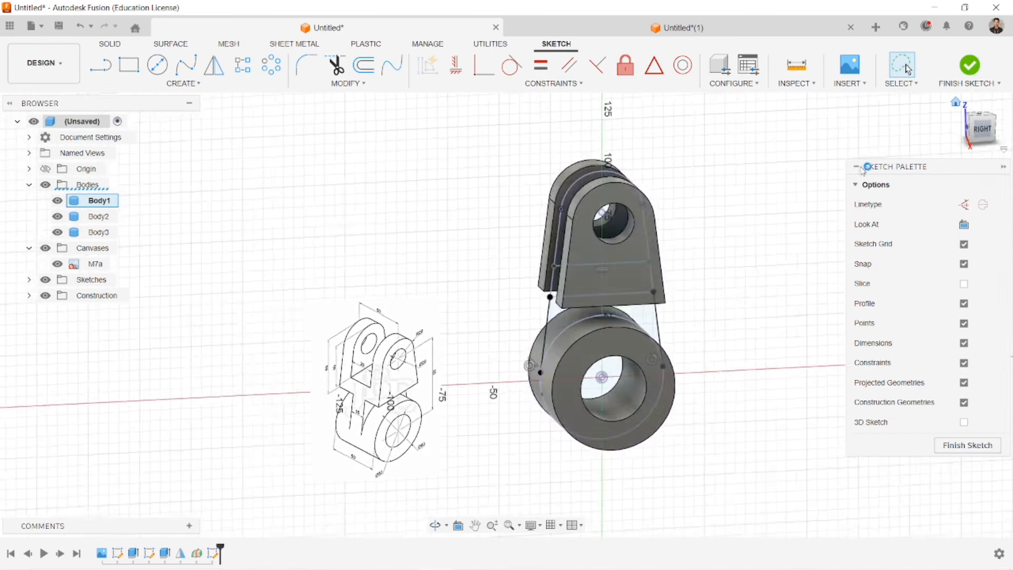
pyautogui.scroll(4, 612, 264)
pyautogui.moveTo(612, 265); pyautogui.dragTo(569, 311, button='middle')
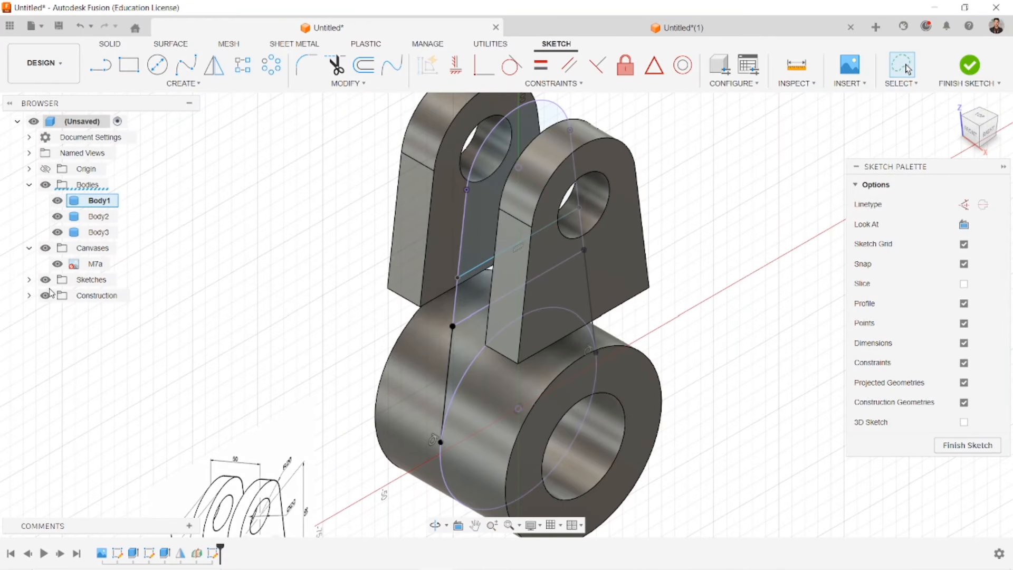
pyautogui.click(29, 280)
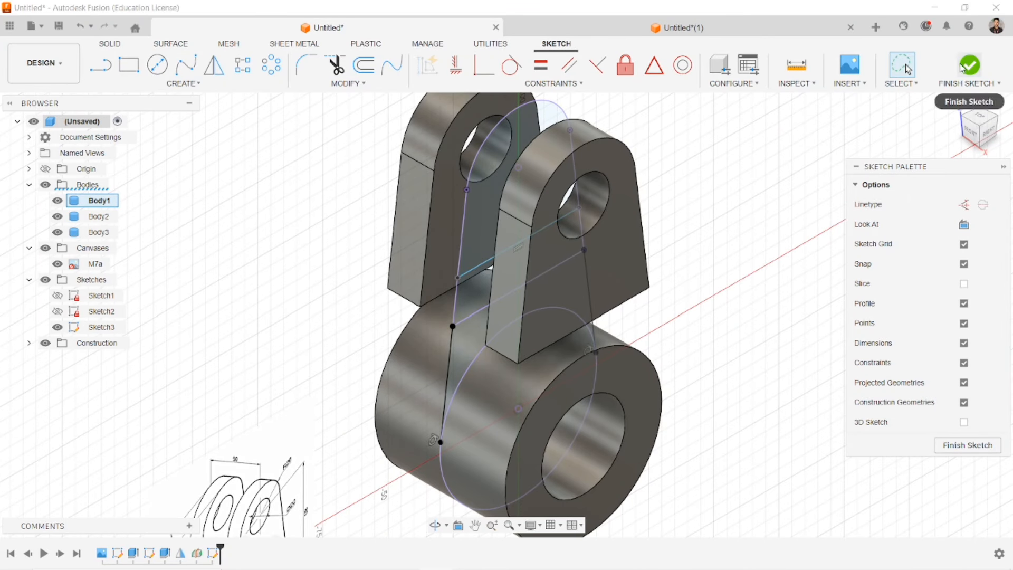
pyautogui.click(965, 66)
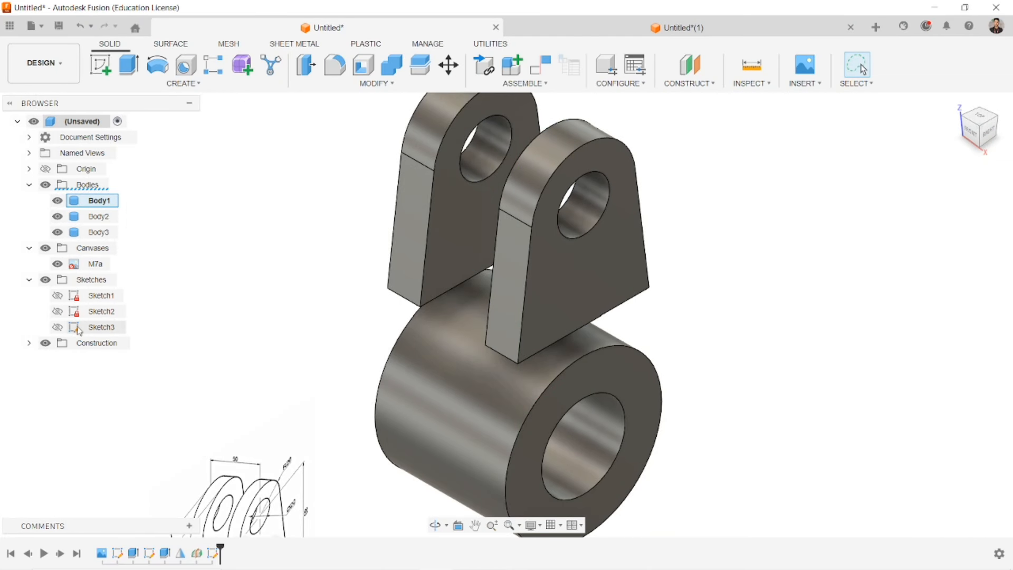
# Step: Show the web sketch and extrude the strip profile between the two lugs symmetrically to a whole length of 25 mm, joined to the bodies
pyautogui.click(58, 328)
pyautogui.click(129, 66)
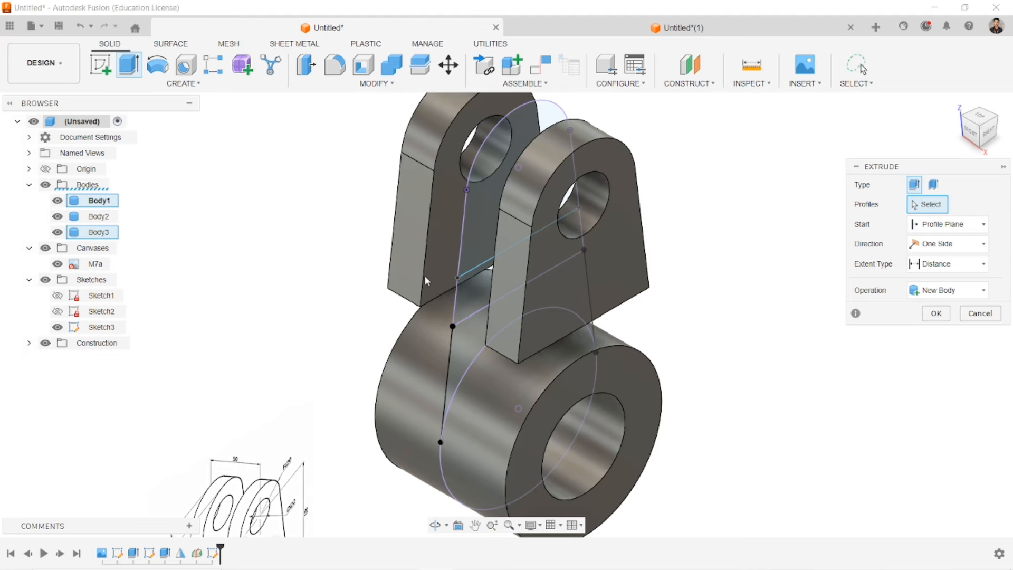
pyautogui.click(480, 288)
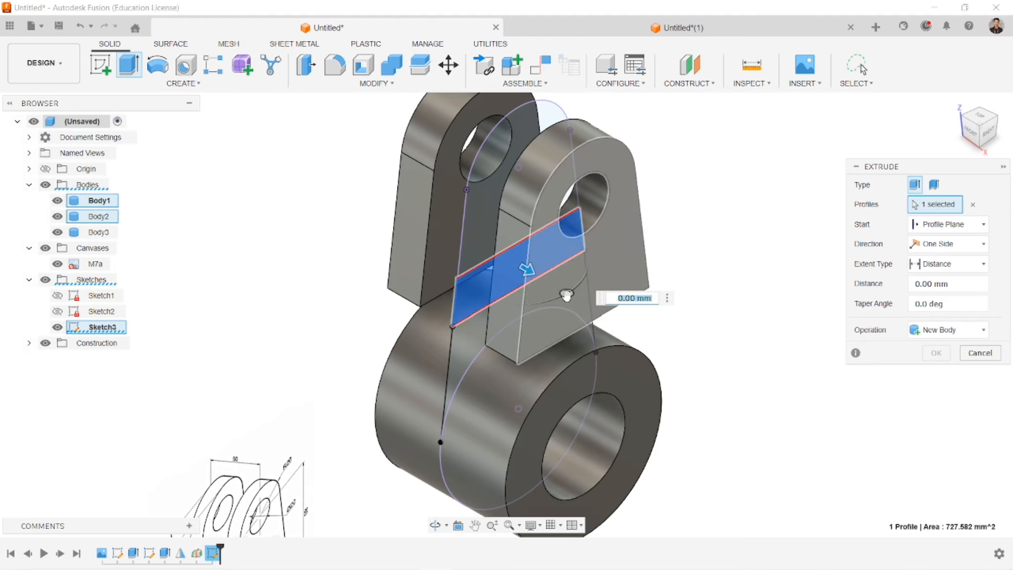
pyautogui.click(947, 244)
pyautogui.click(942, 294)
pyautogui.click(941, 284)
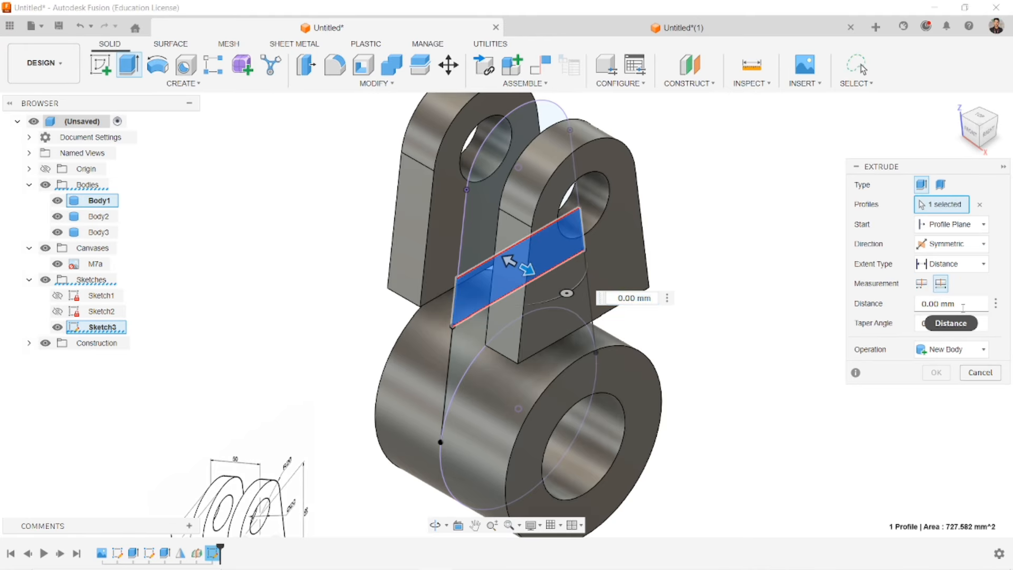
pyautogui.click(929, 304)
pyautogui.write('25')
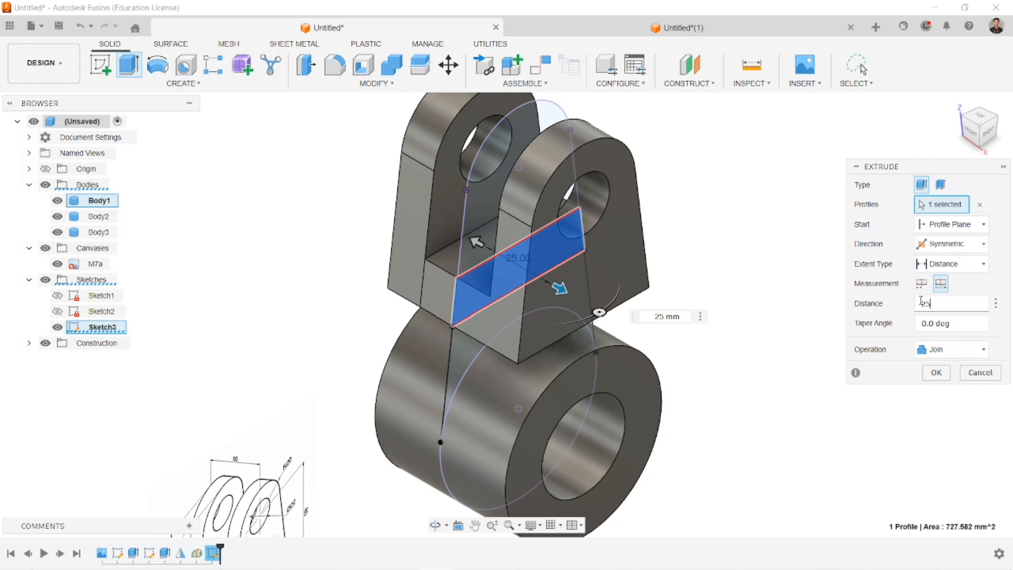
pyautogui.press('Return')
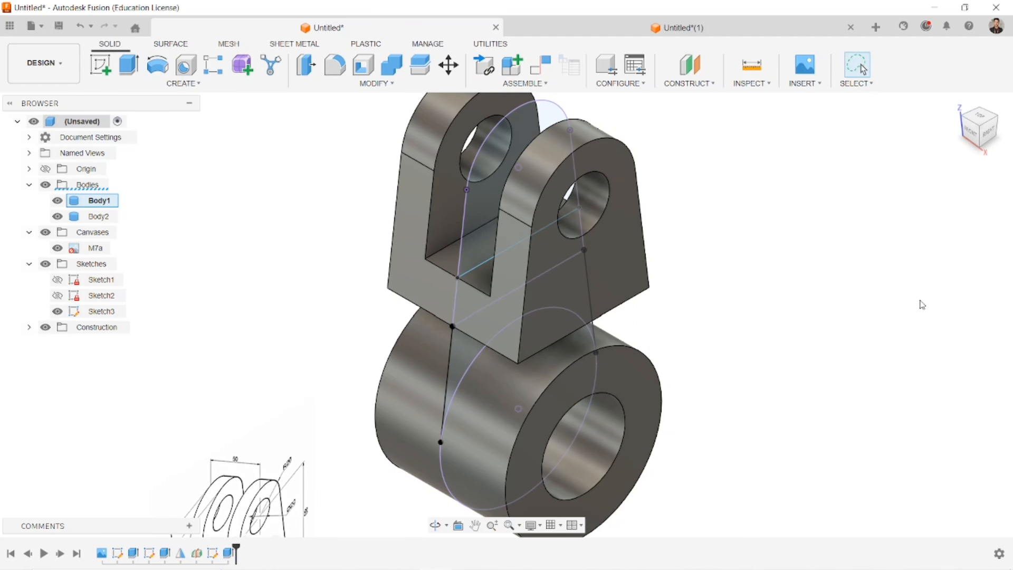
# Step: Extrude the web profile between lug base and ring symmetrically to a whole length of 15 mm as a join, and hide the sketch
pyautogui.click(128, 64)
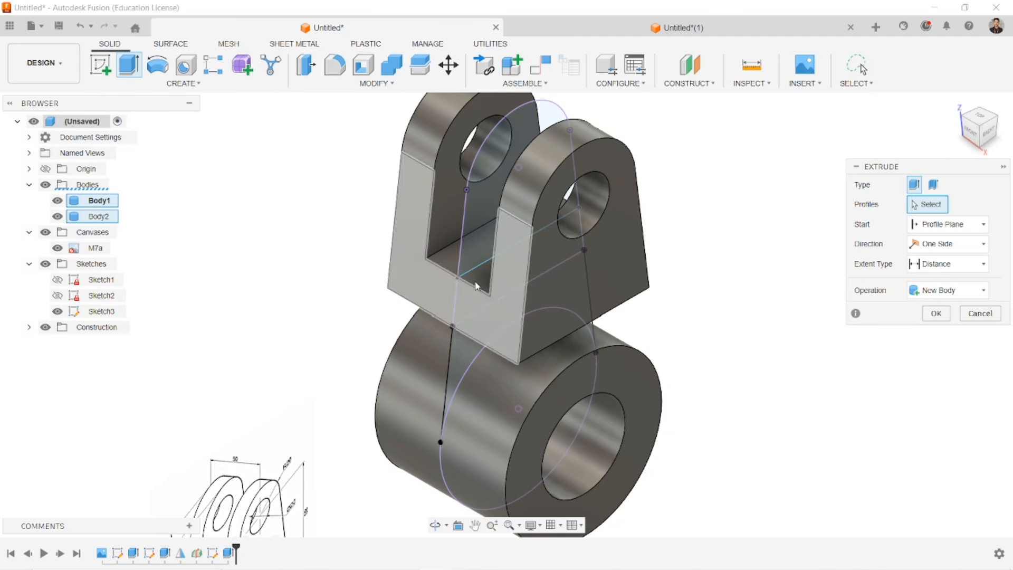
pyautogui.click(481, 338)
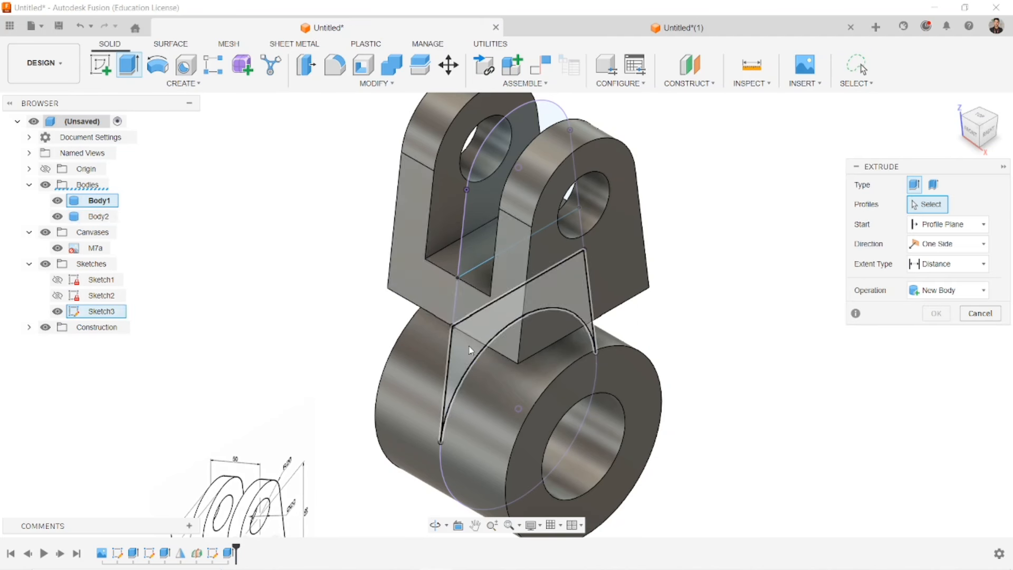
pyautogui.click(947, 244)
pyautogui.click(934, 293)
pyautogui.click(941, 283)
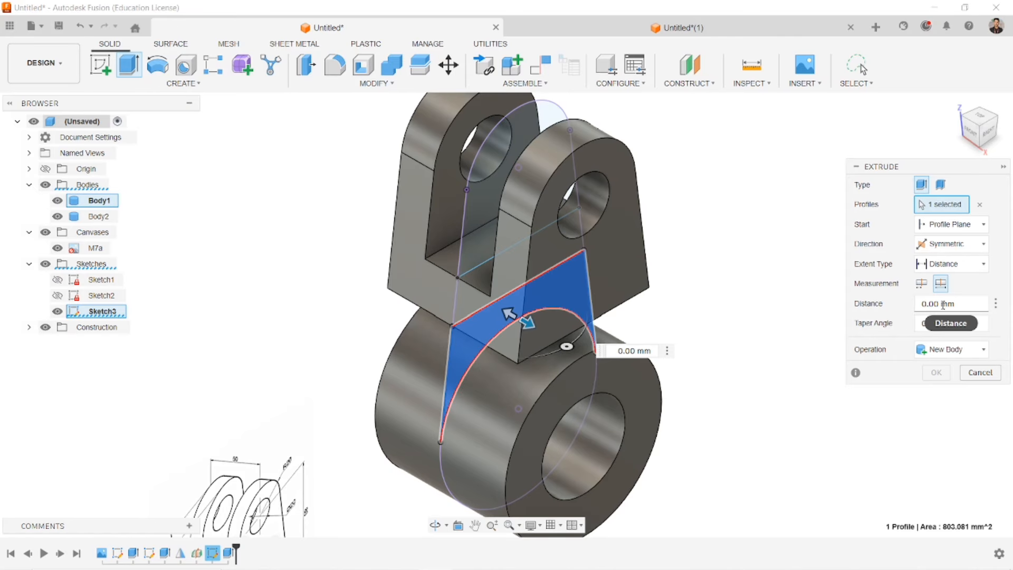
pyautogui.click(918, 304)
pyautogui.write('10')
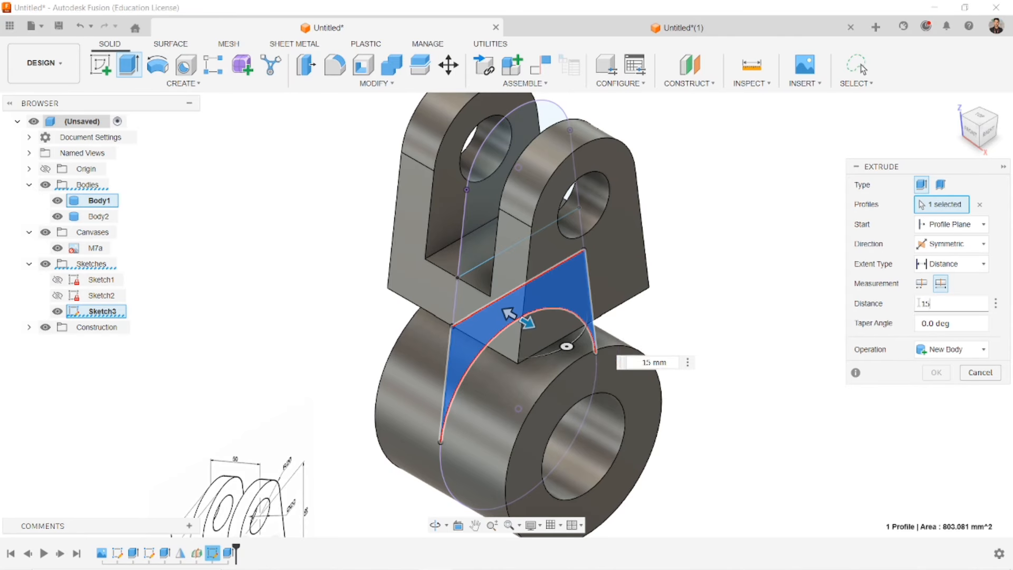
pyautogui.press('Return')
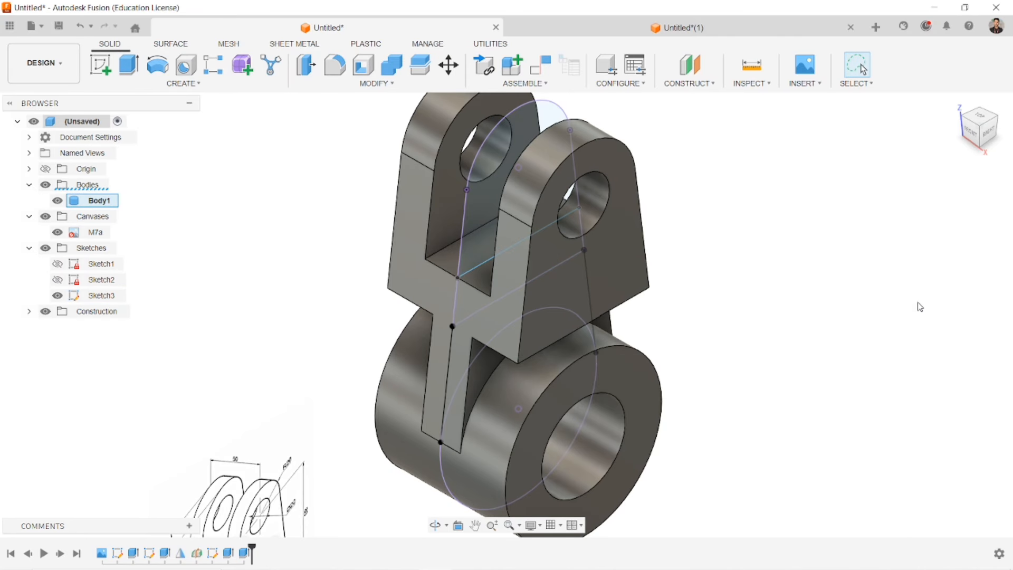
pyautogui.click(57, 296)
# Step: Inspect the joined lugs, web and ring of the first design and compare them with the second design
pyautogui.scroll(-3, 541, 337)
pyautogui.moveTo(535, 332); pyautogui.dragTo(502, 330, button='middle')
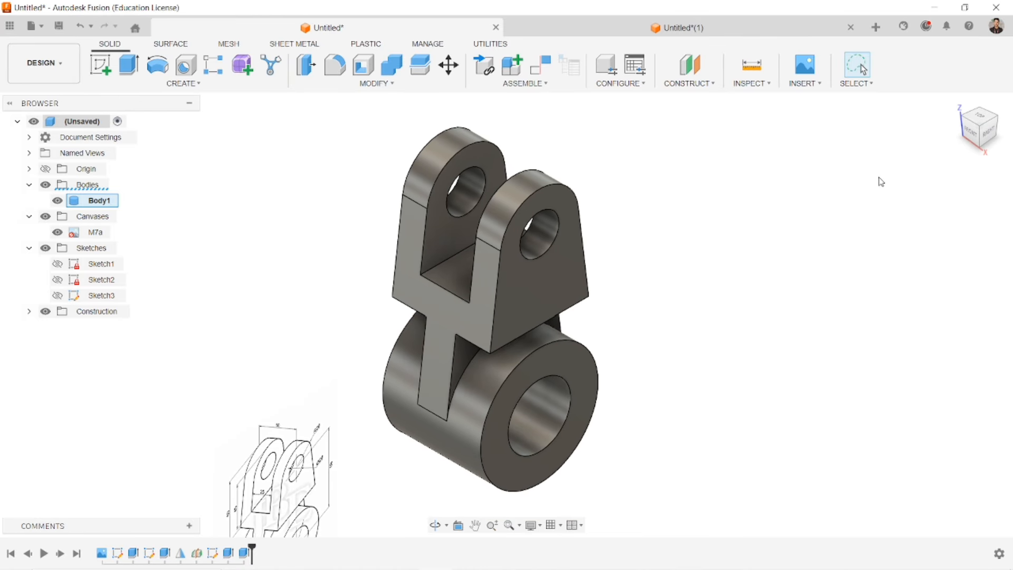
pyautogui.scroll(-3, 886, 170)
pyautogui.scroll(6, 564, 314)
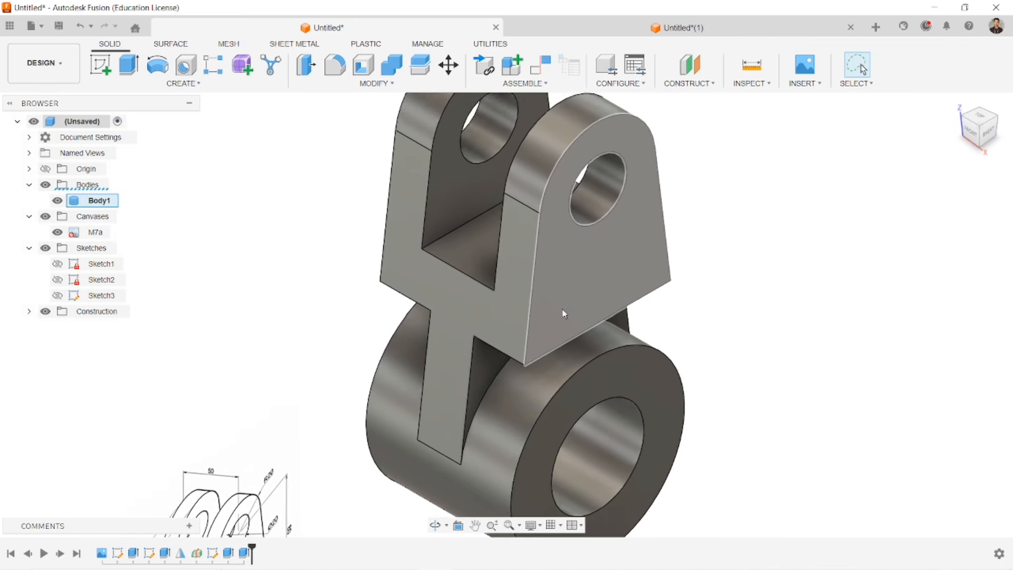
pyautogui.scroll(-3, 564, 313)
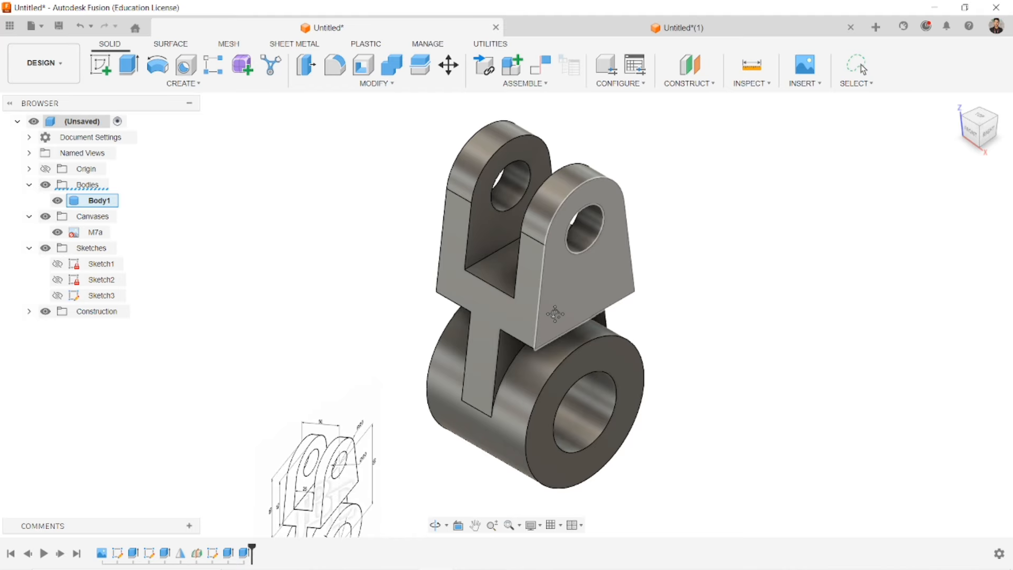
pyautogui.moveTo(555, 314); pyautogui.dragTo(532, 316, button='middle')
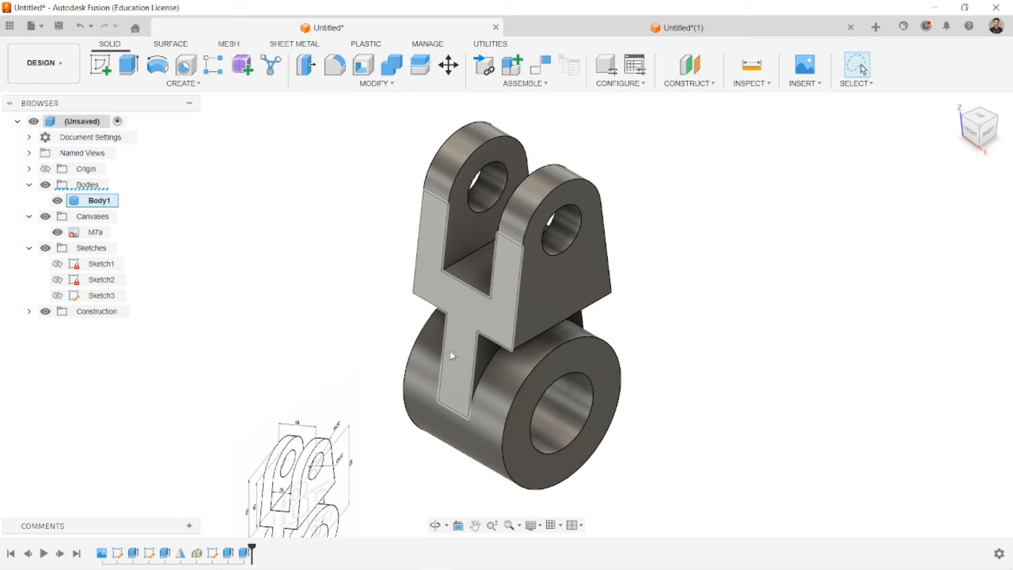
pyautogui.click(654, 30)
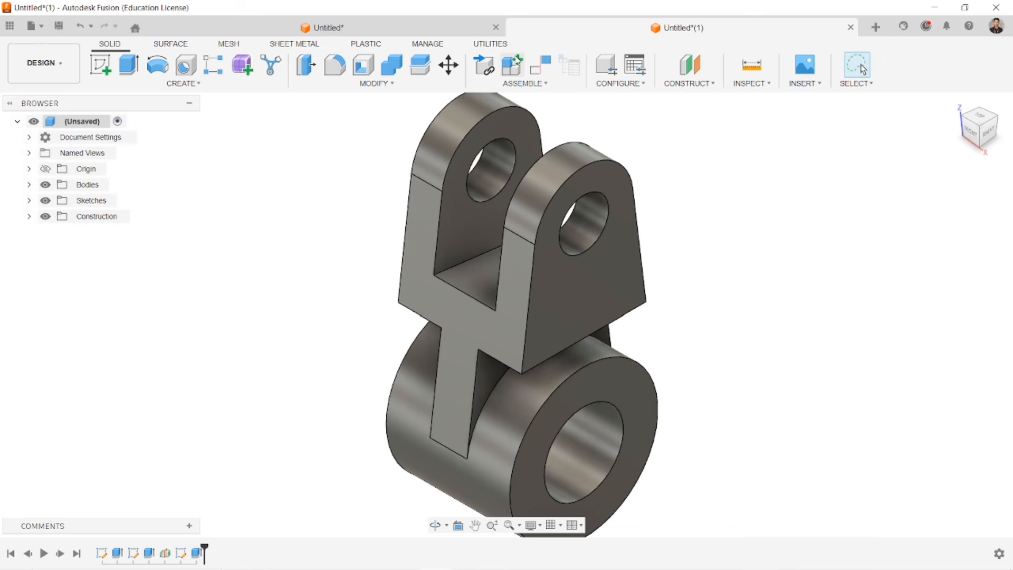
pyautogui.click(467, 30)
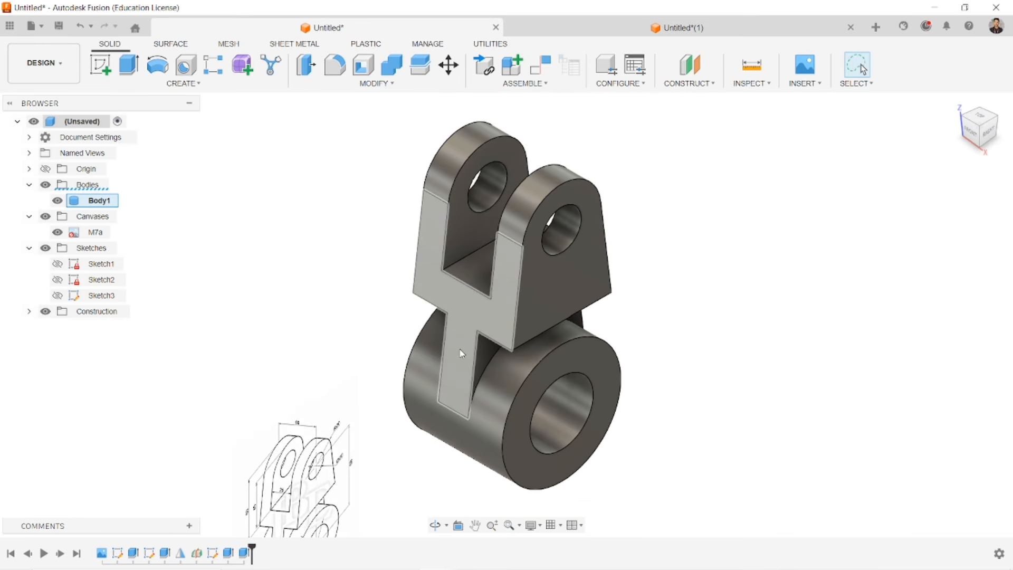
pyautogui.scroll(3, 454, 346)
pyautogui.moveTo(448, 337); pyautogui.dragTo(445, 331, button='middle')
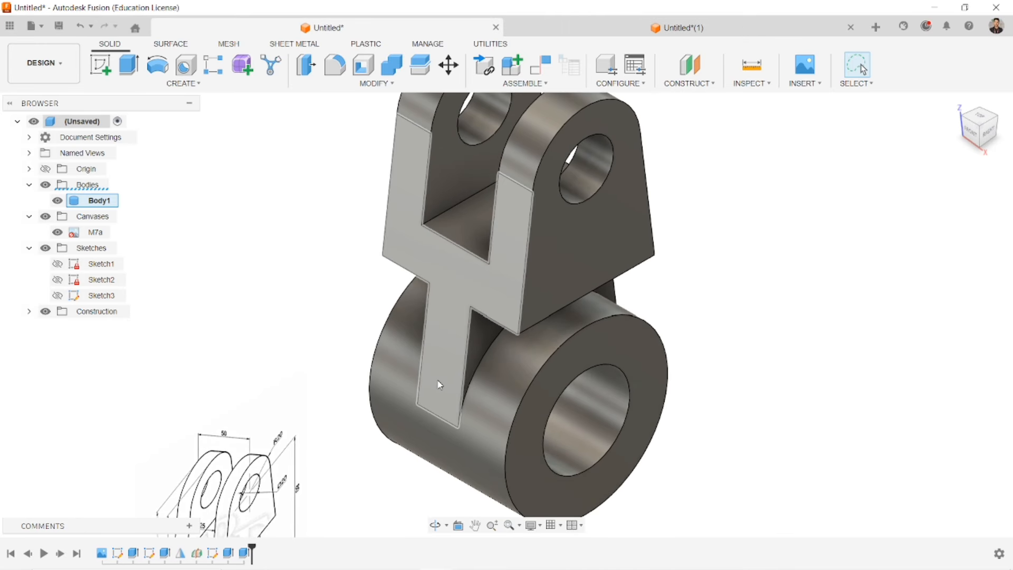
# Step: Reopen the web sketch to examine its profile between lug and ring, finish the sketch, and inspect the solid bracket
pyautogui.rightClick(215, 554)
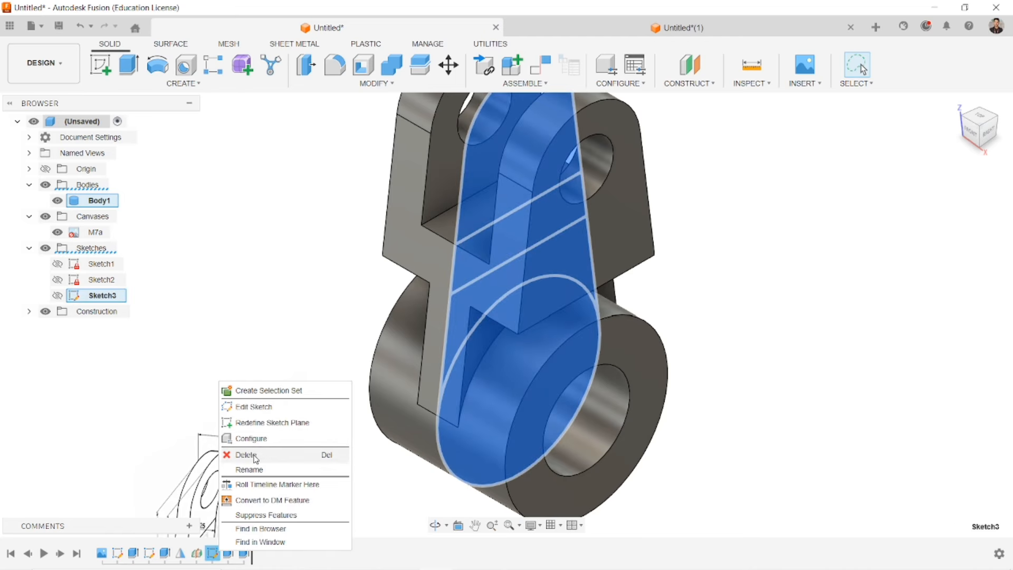
pyautogui.click(236, 407)
pyautogui.moveTo(545, 334); pyautogui.dragTo(501, 306, button='middle')
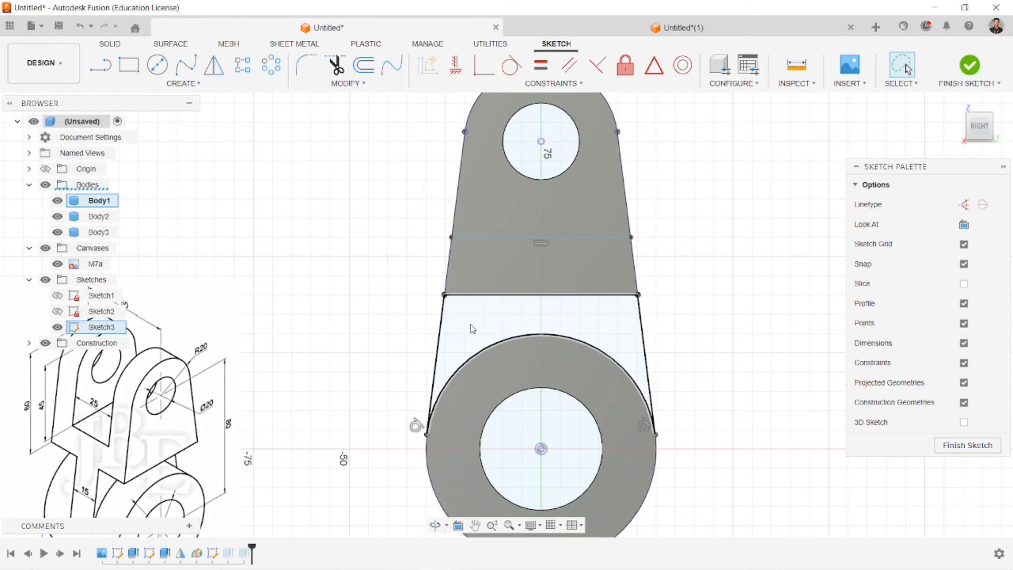
pyautogui.click(956, 102)
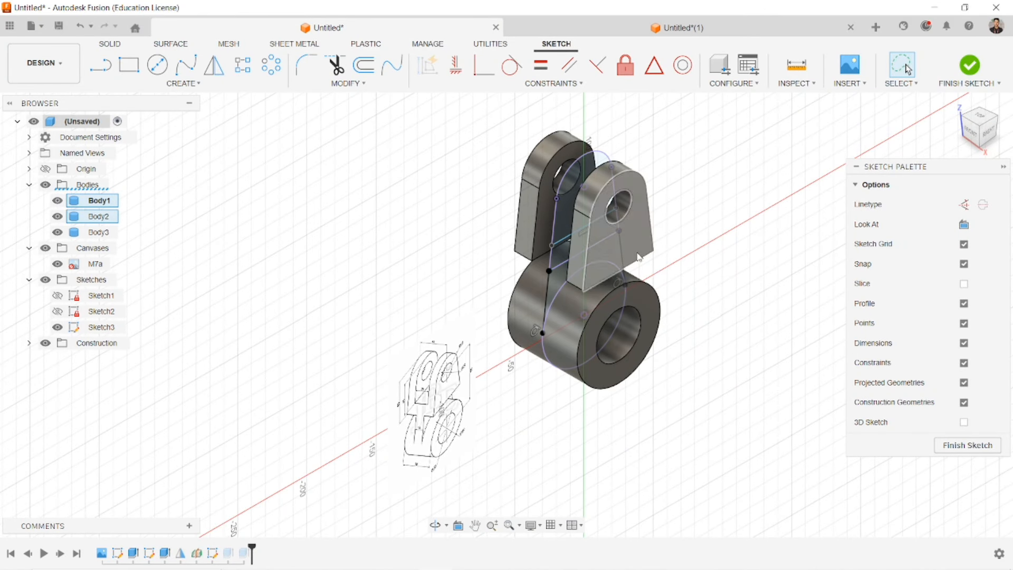
pyautogui.click(970, 65)
pyautogui.scroll(4, 586, 285)
pyautogui.scroll(1, 569, 269)
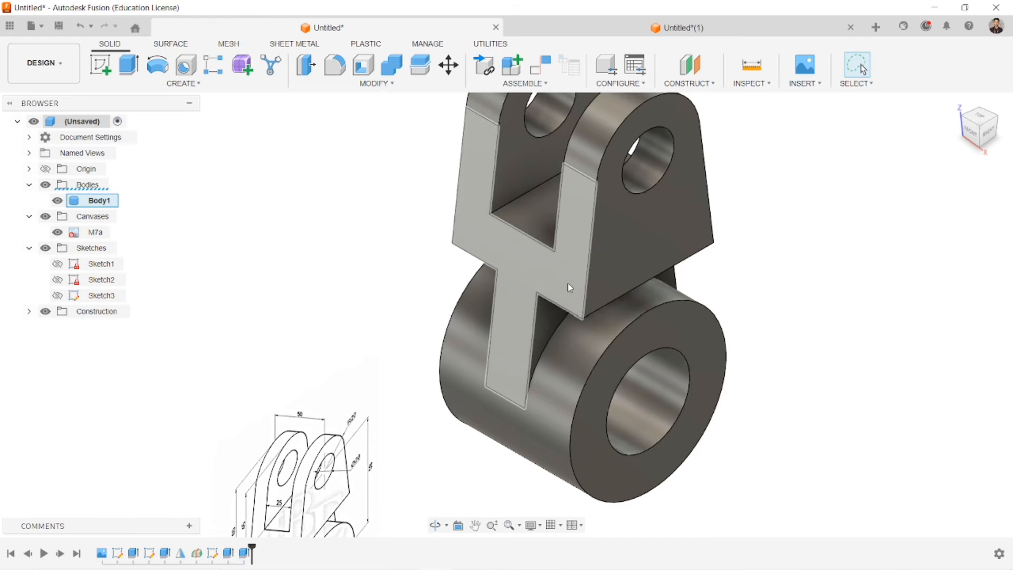
pyautogui.scroll(-2, 652, 360)
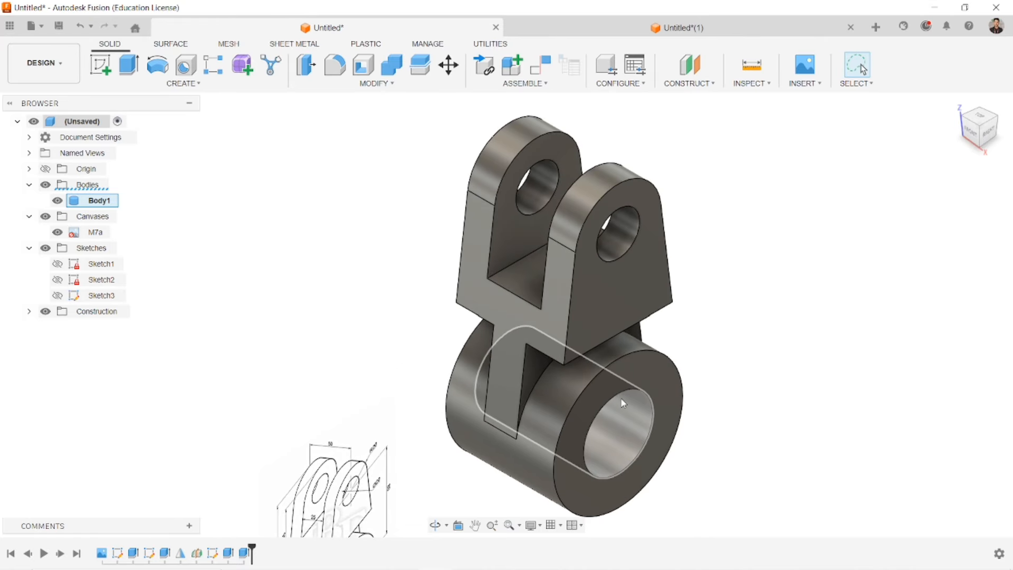
pyautogui.scroll(1, 621, 397)
pyautogui.moveTo(620, 397); pyautogui.dragTo(619, 374, button='middle')
pyautogui.scroll(-1, 618, 372)
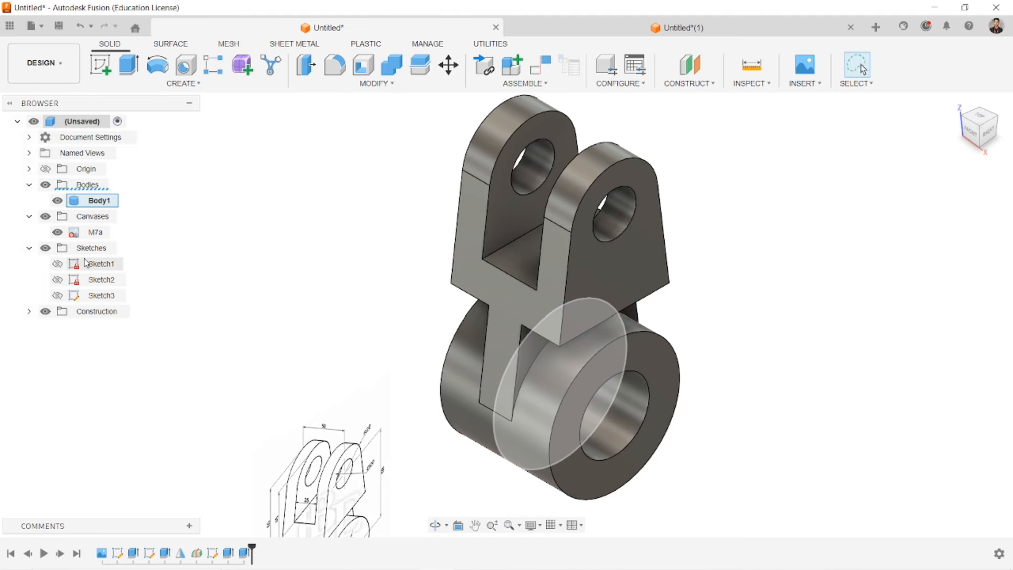
# Step: Check the web sketch and the single body by toggling their visibility, and switch to the second bracket design
pyautogui.click(58, 296)
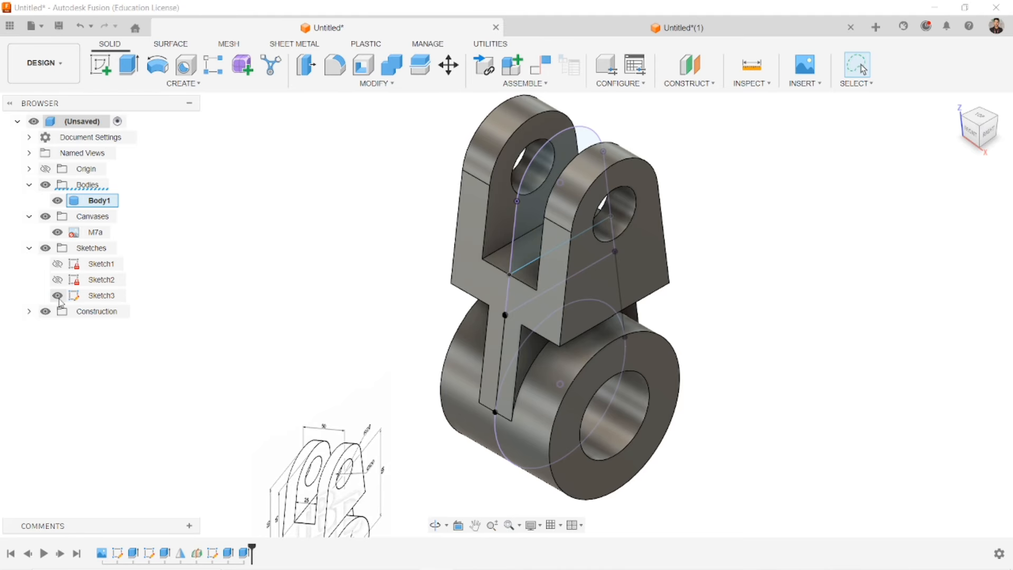
pyautogui.click(58, 296)
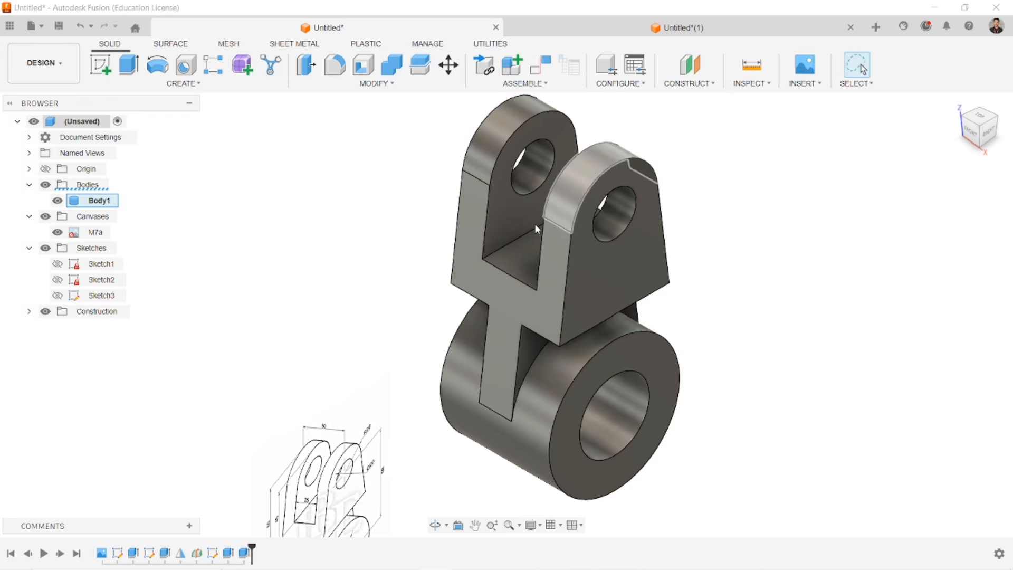
pyautogui.click(46, 186)
pyautogui.click(46, 186)
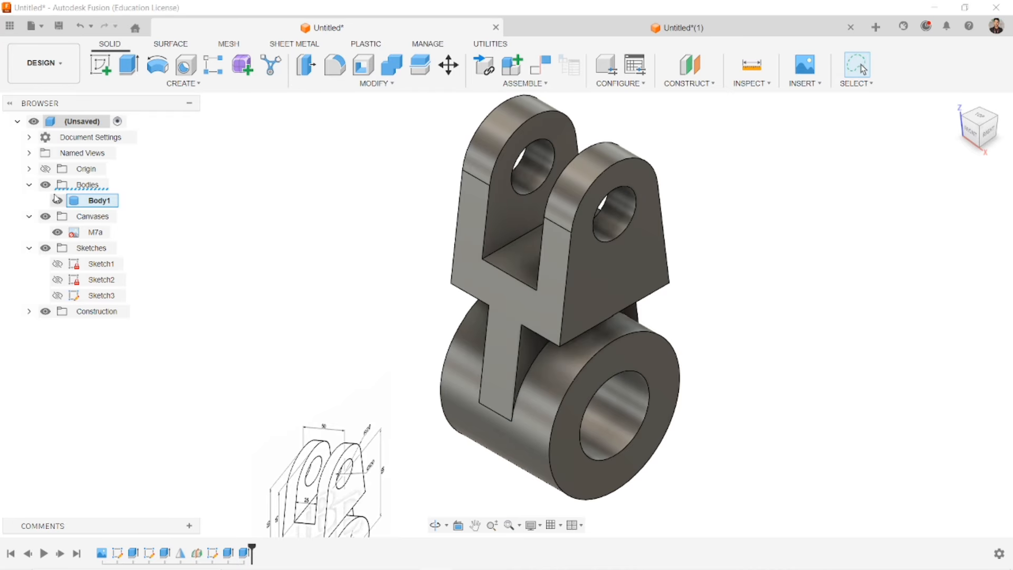
pyautogui.click(58, 201)
pyautogui.click(58, 201)
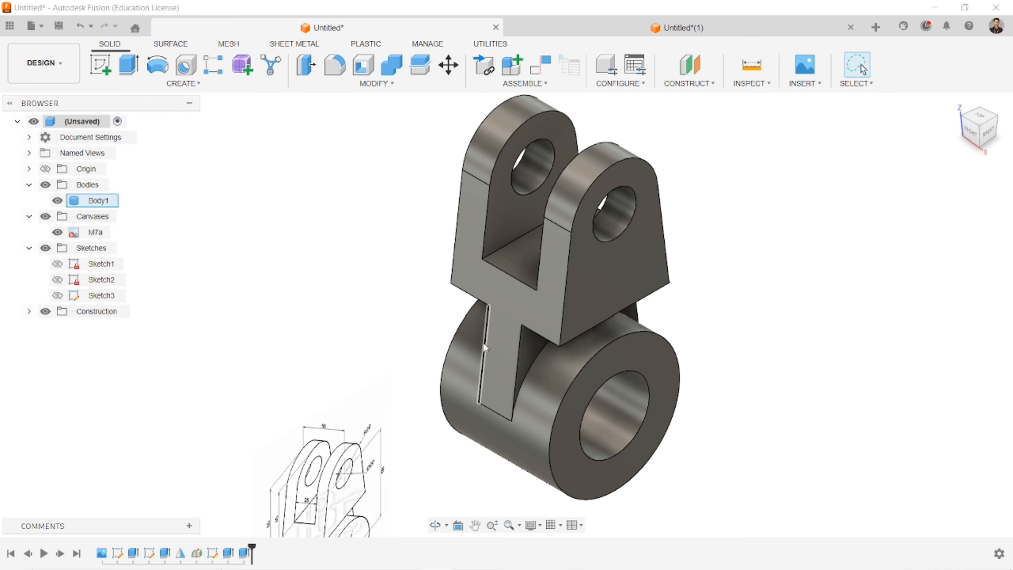
pyautogui.click(678, 27)
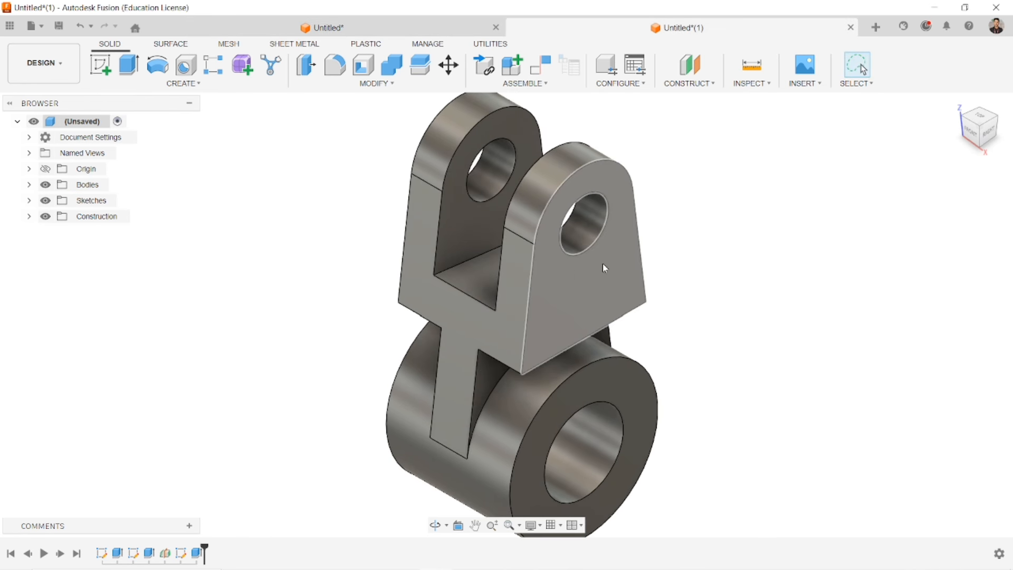